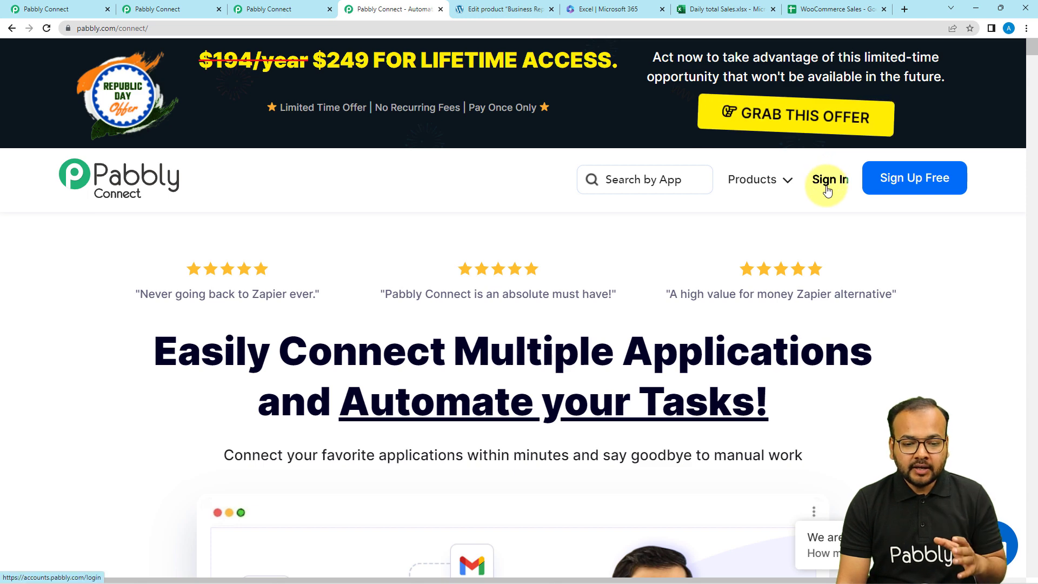
- Create a workflow named "WooCommerce to MS Excel" from the Pabbly Connect dashboard
mouse_move(743, 196)
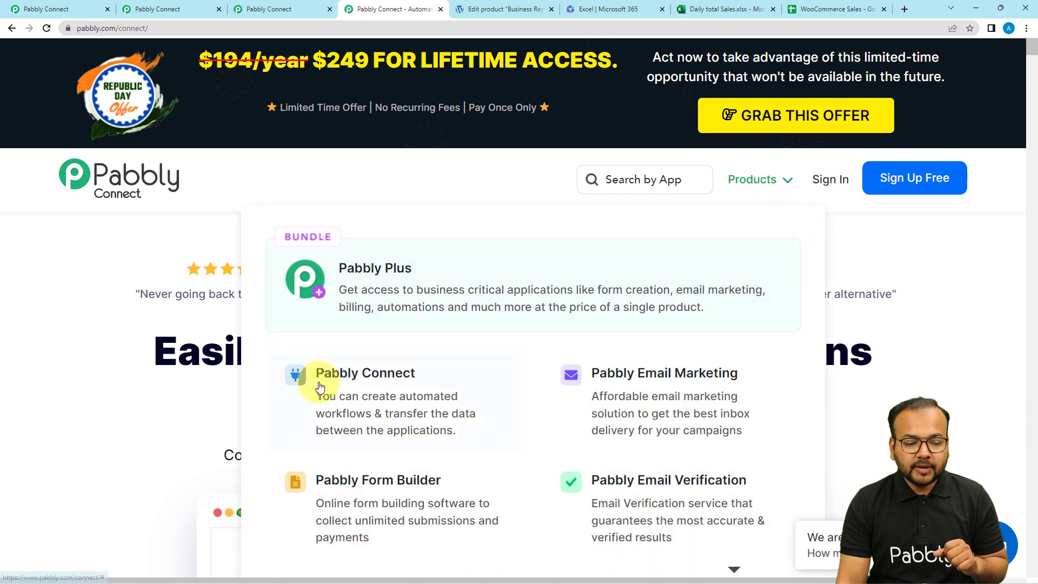
left_click(258, 10)
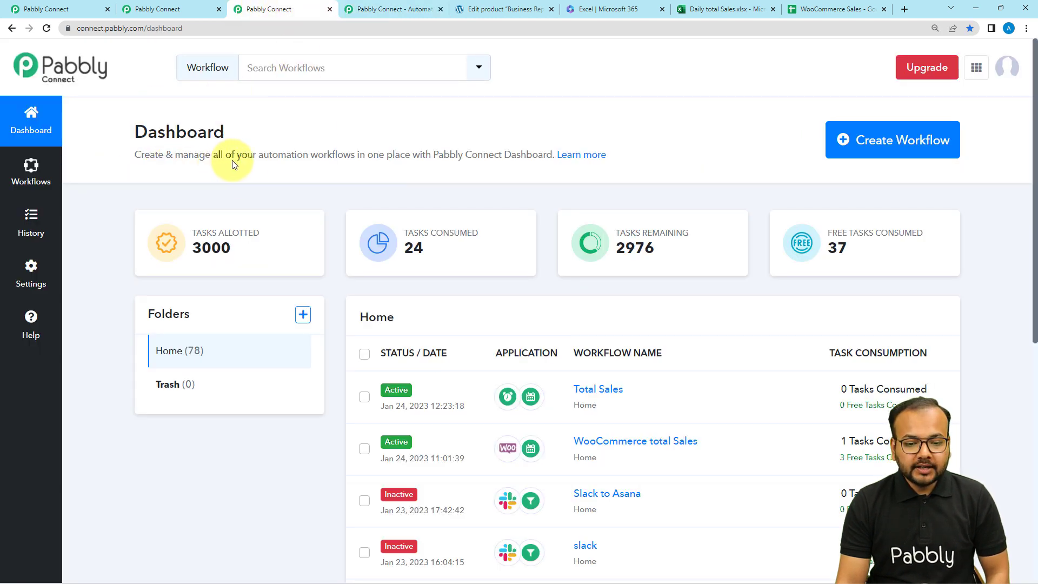
left_click(891, 158)
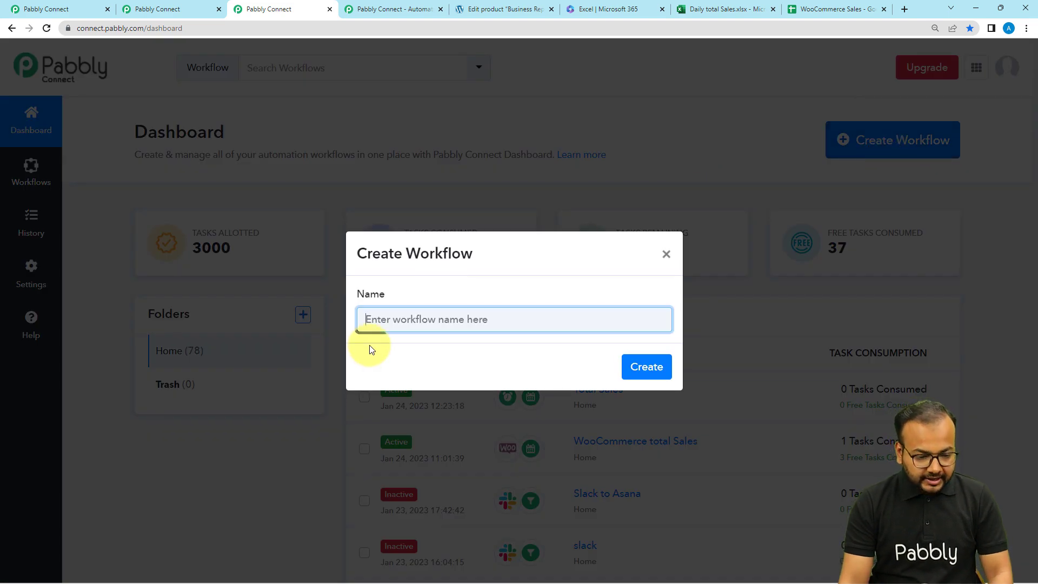
type("d")
key("BackSpace")
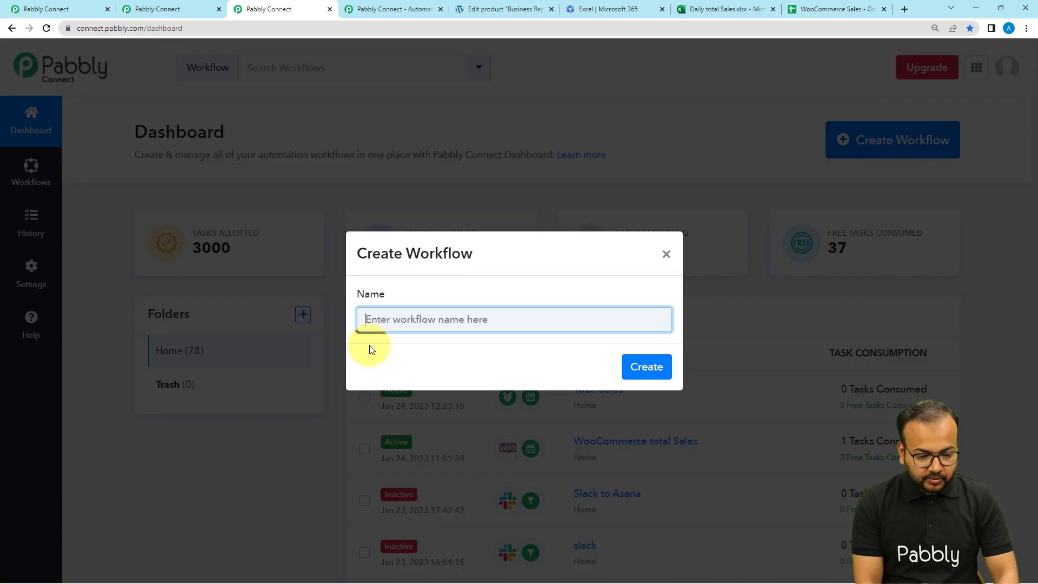
type("WooC")
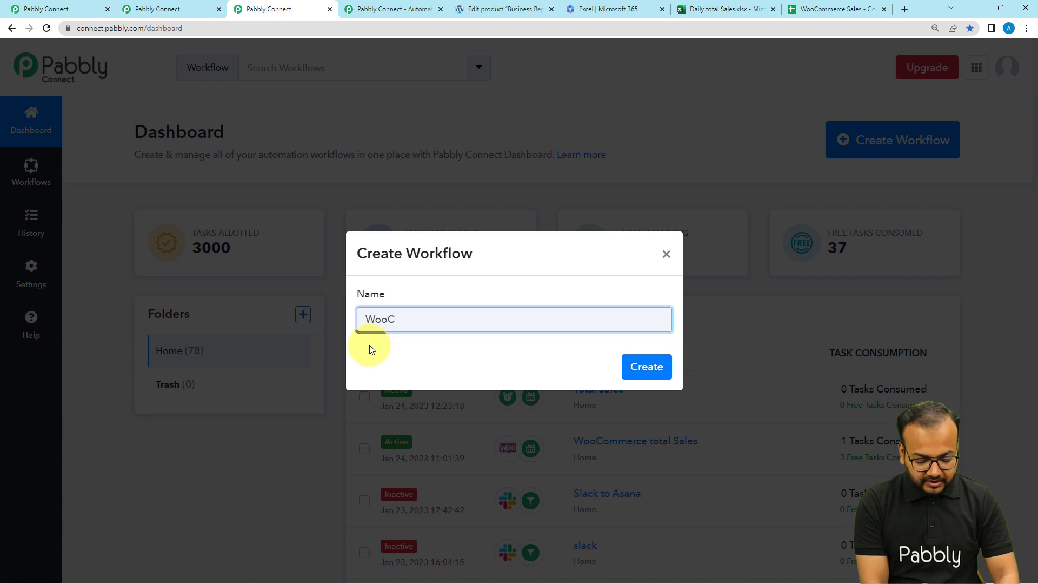
type("omee")
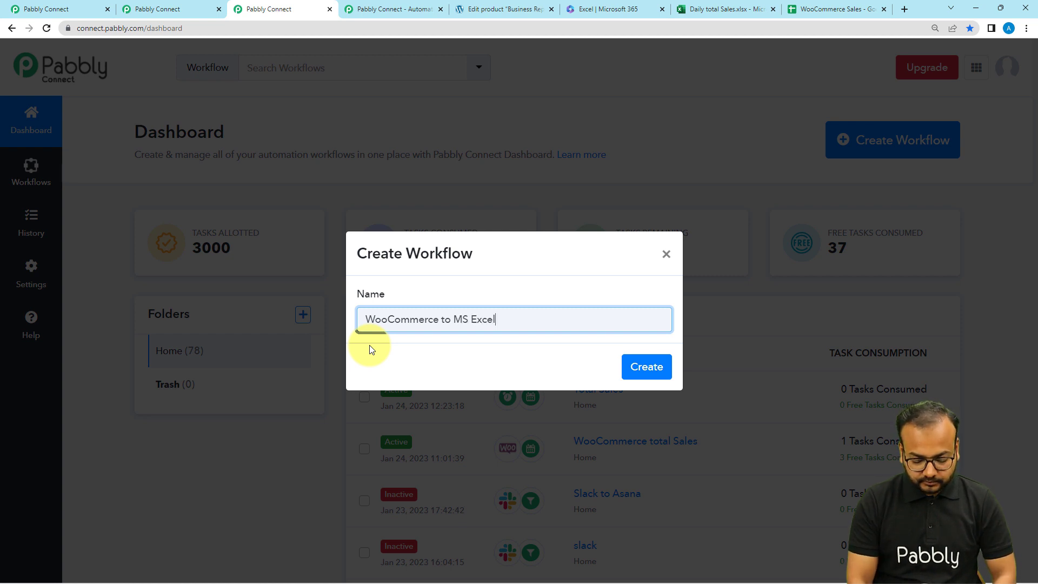
key("Return")
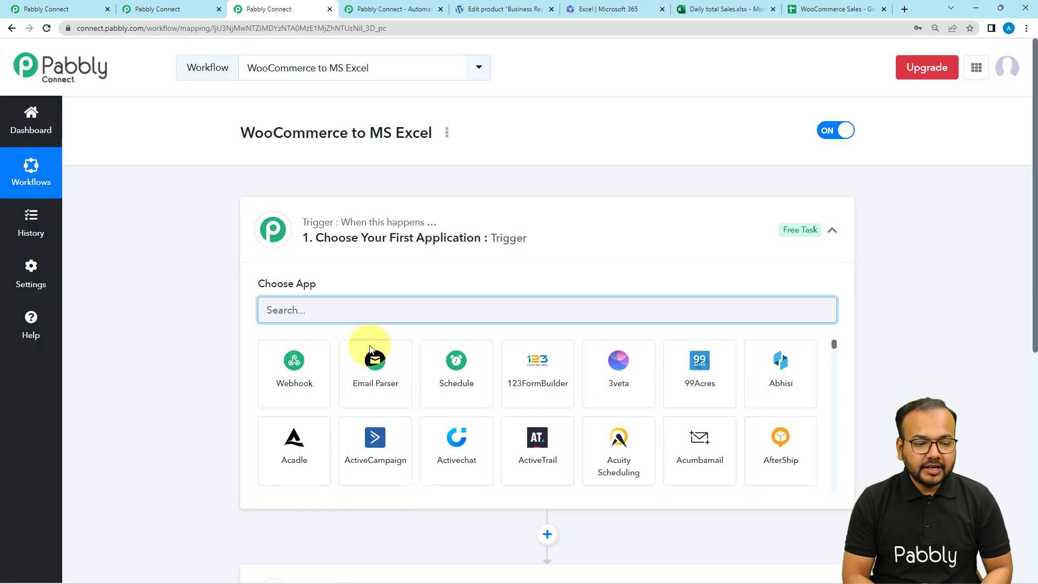
left_click(400, 241)
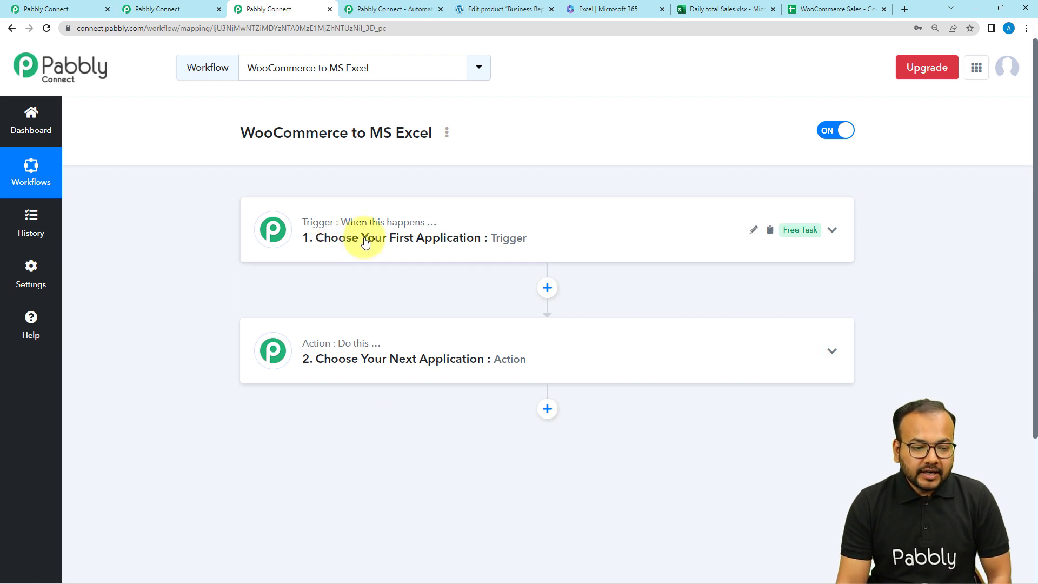
left_click(301, 238)
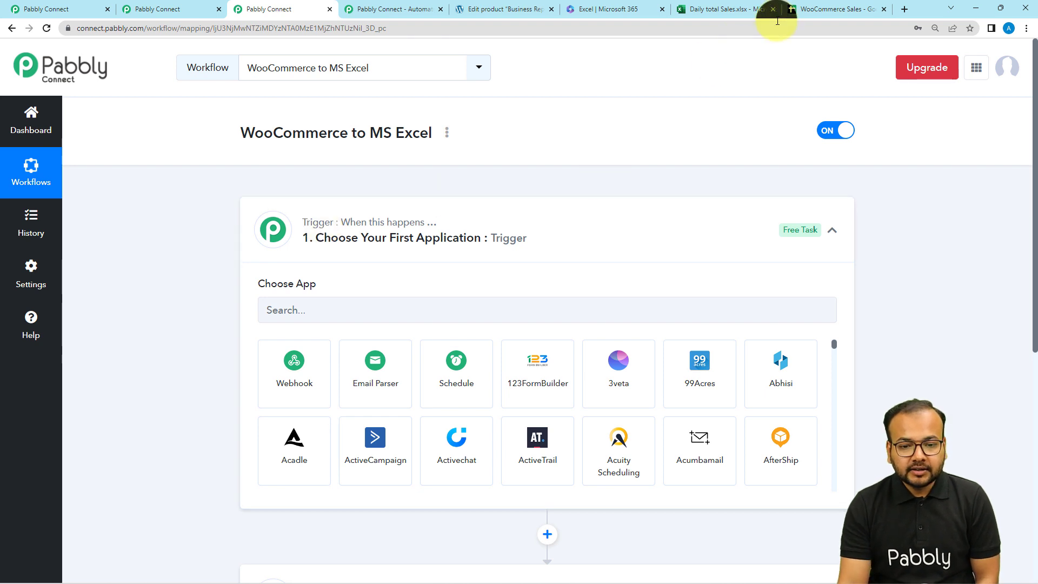
- In the WooCommerce Sales spreadsheet in Google Sheets, change the header in cell B1 to "Total Sales INR"
left_click(816, 11)
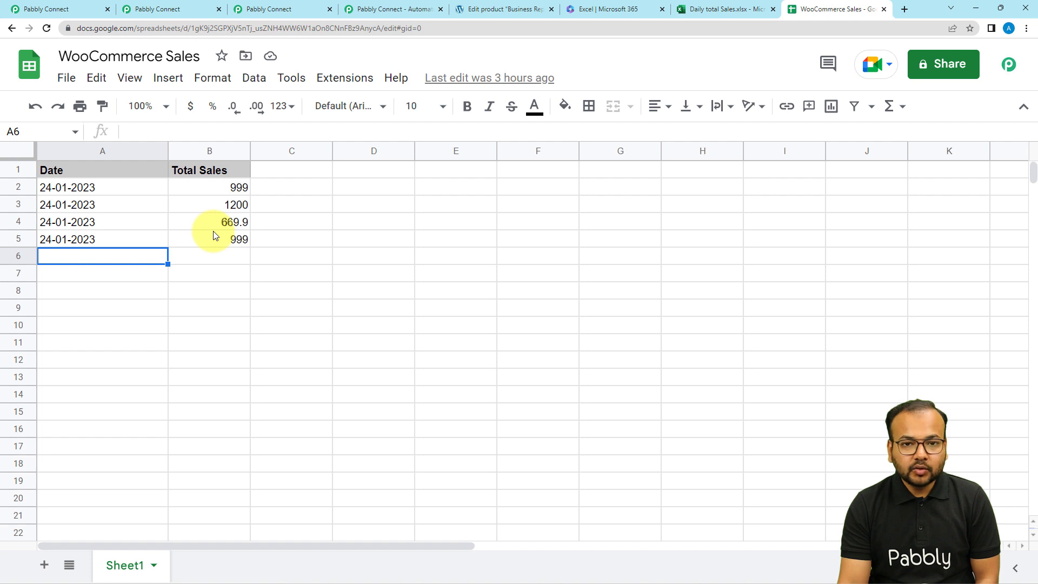
double_click(229, 170)
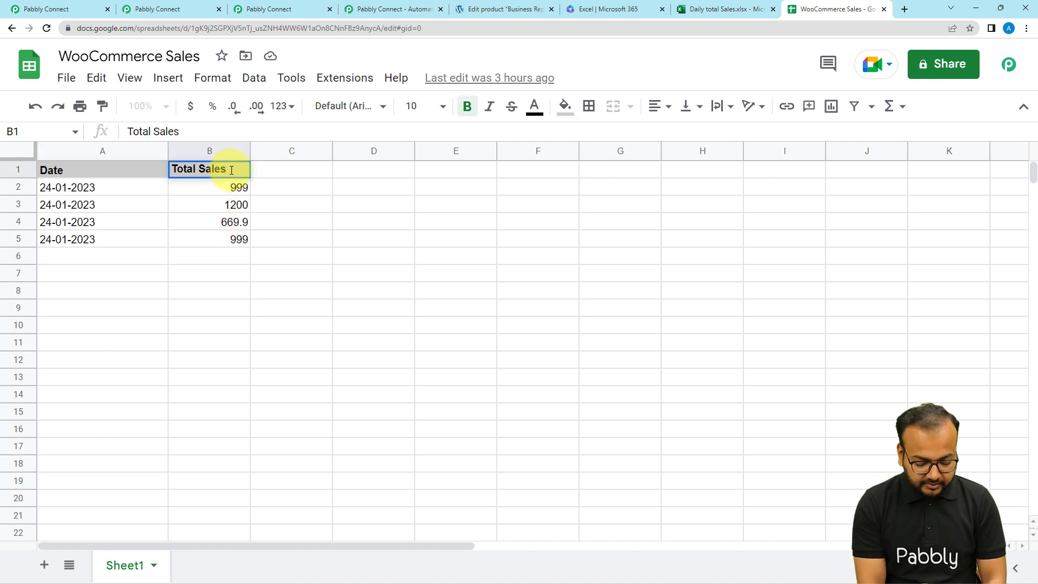
type("INR")
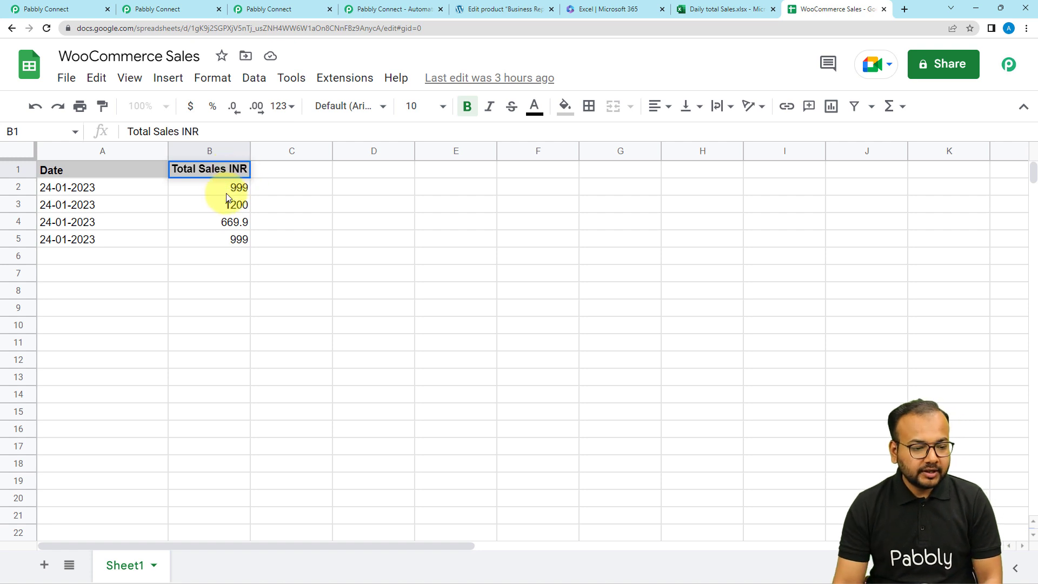
left_click(206, 190)
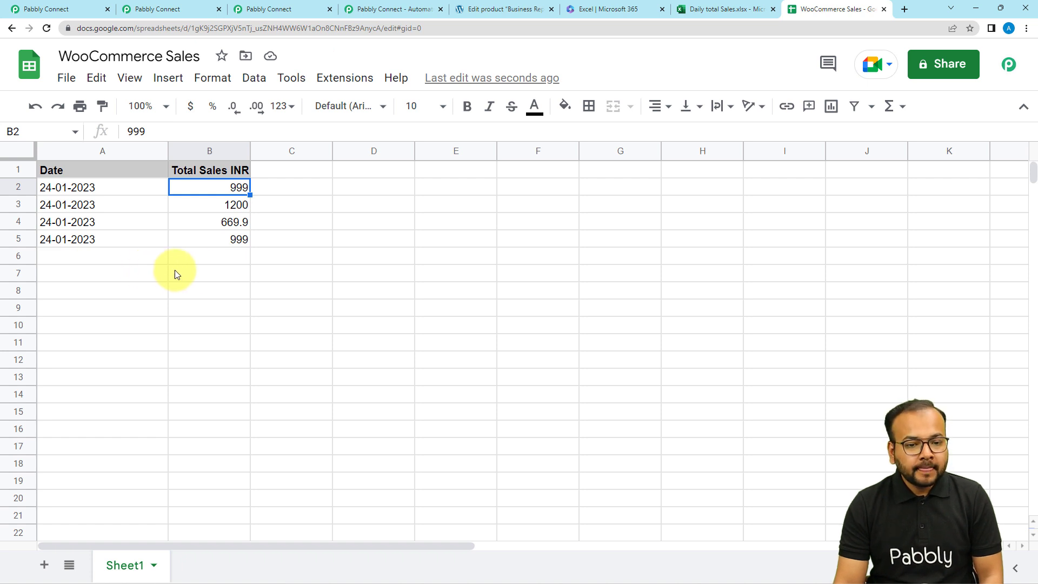
- In Pabbly Connect, examine the WooCommerce total Sales workflow's New Order Created trigger, including its webhook instructions and received response
left_click(88, 9)
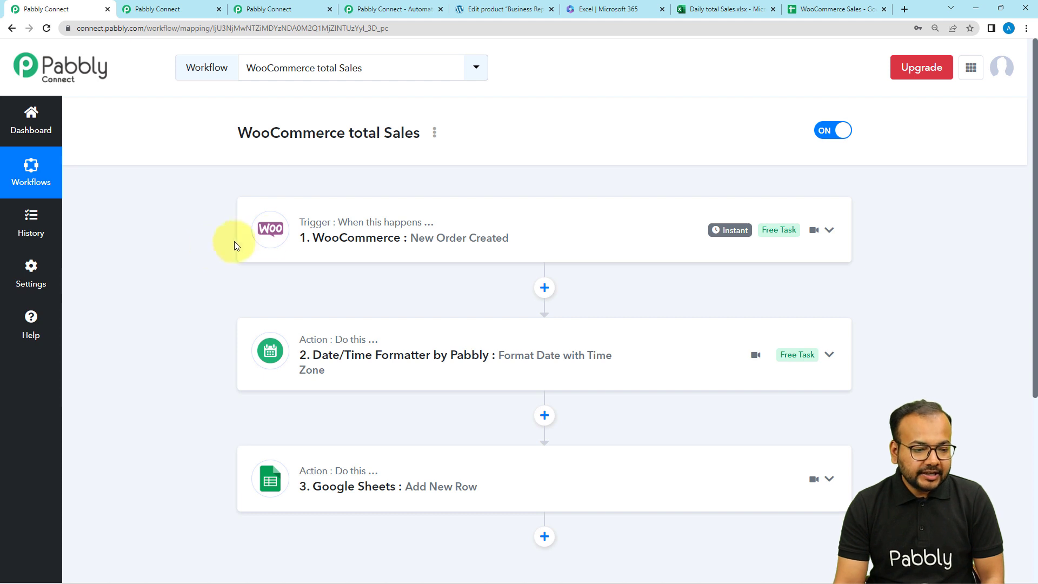
left_click(356, 239)
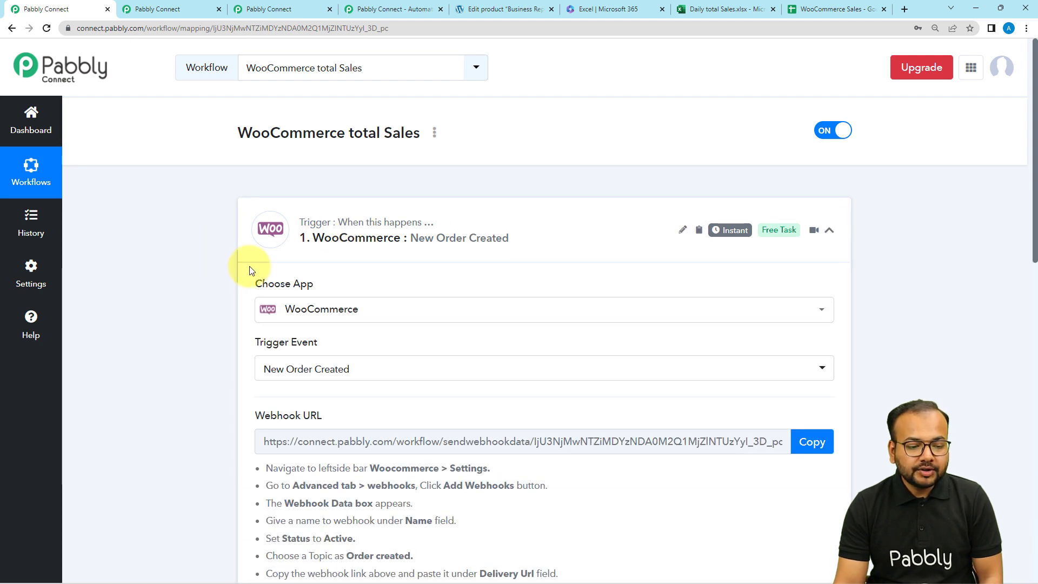
scroll(249, 266, "down", 1)
scroll(347, 269, "down", 3)
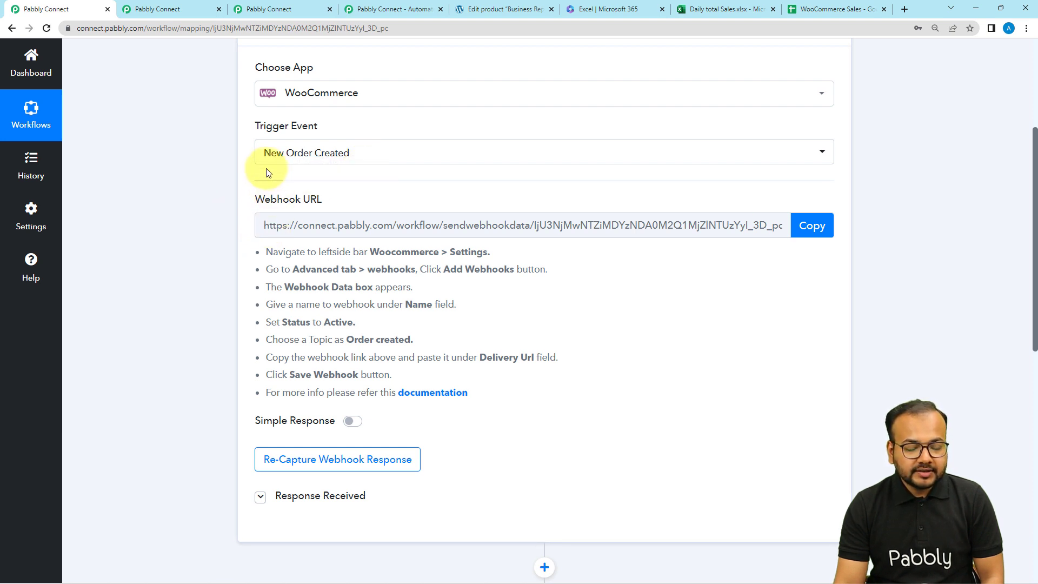
scroll(229, 221, "down", 1)
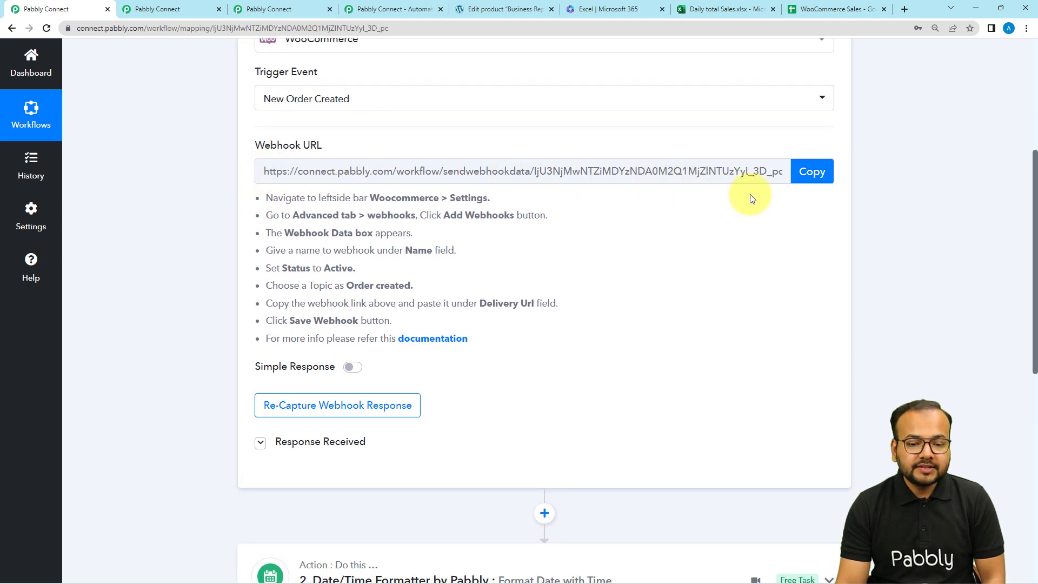
left_click(811, 171)
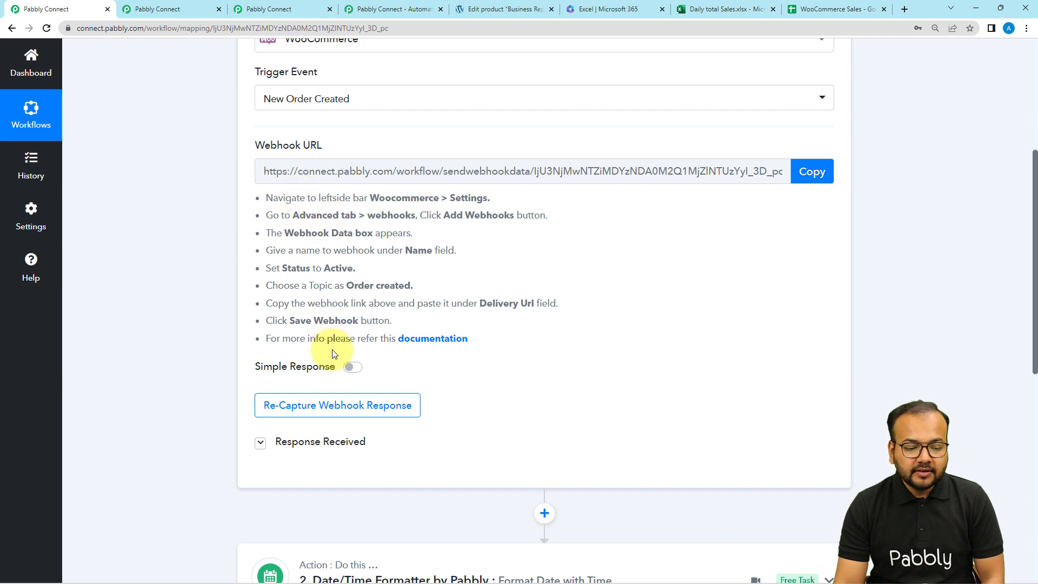
left_click(260, 443)
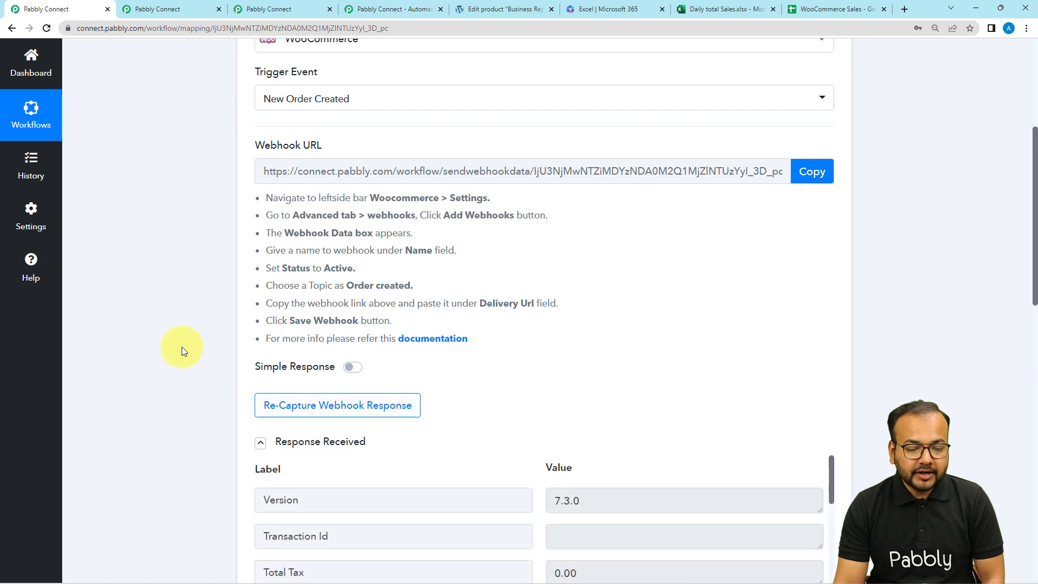
scroll(183, 349, "down", 3)
scroll(181, 350, "down", 2)
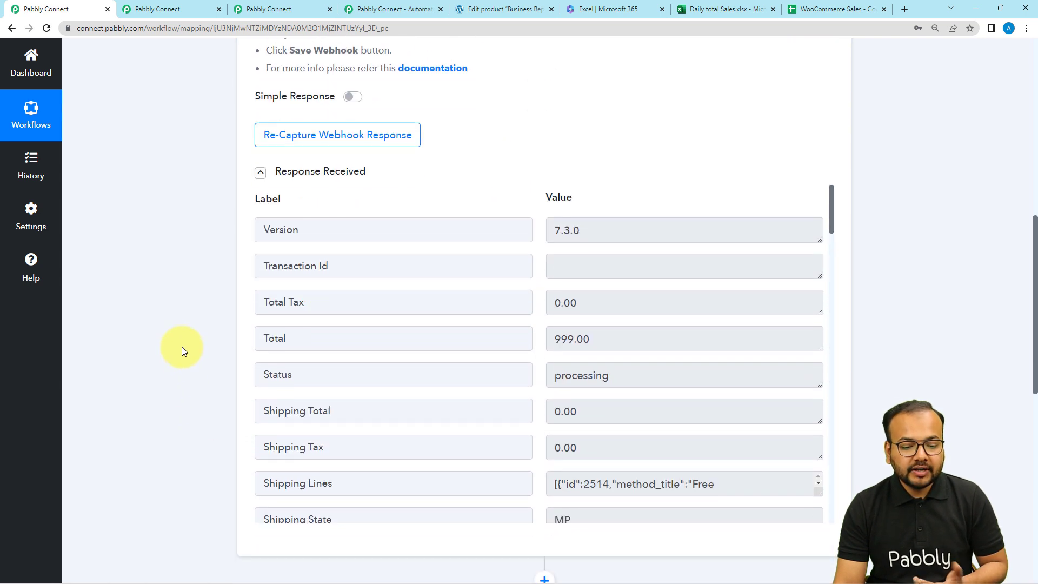
scroll(182, 349, "up", 7)
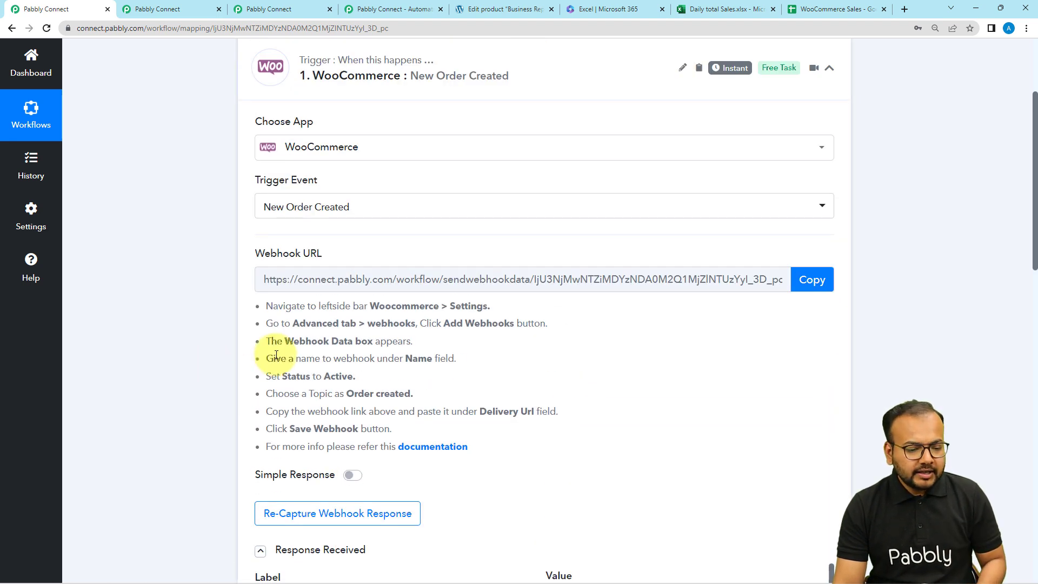
- In the WooCommerce to MS Excel workflow, set the trigger application to WooCommerce with the New Order Created event
left_click(268, 9)
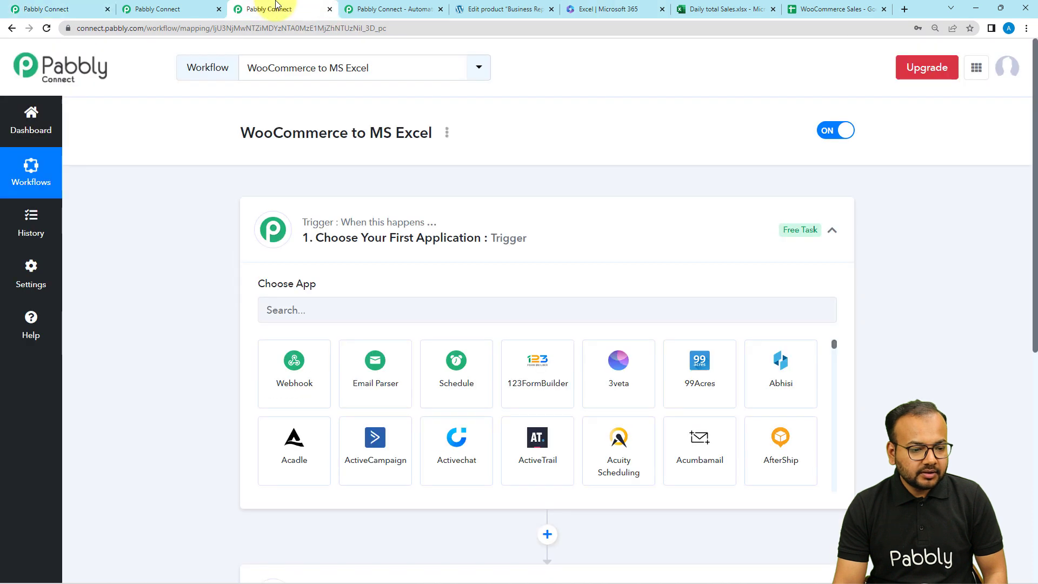
left_click(332, 304)
type("woo")
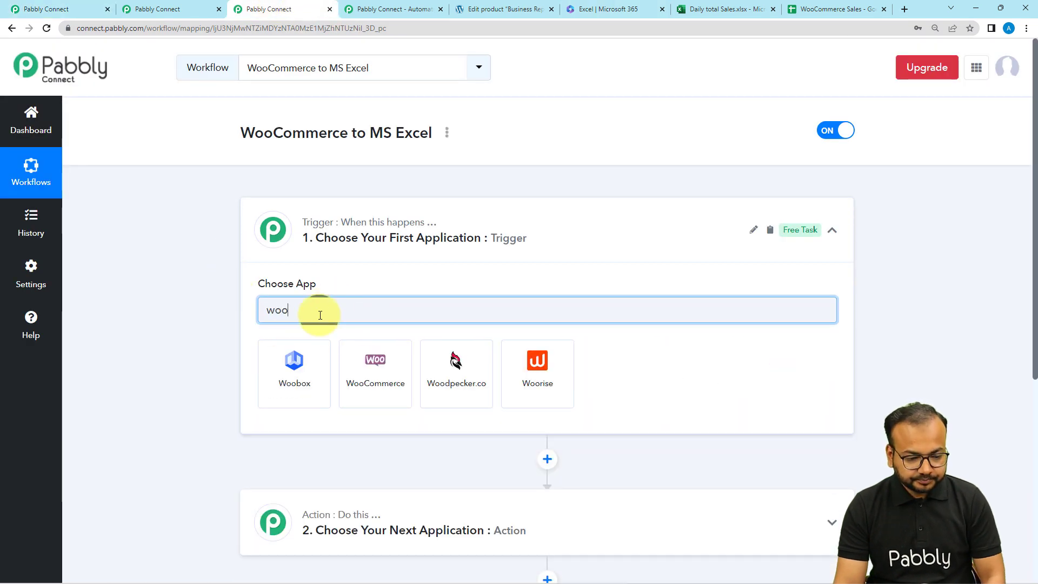
left_click(361, 395)
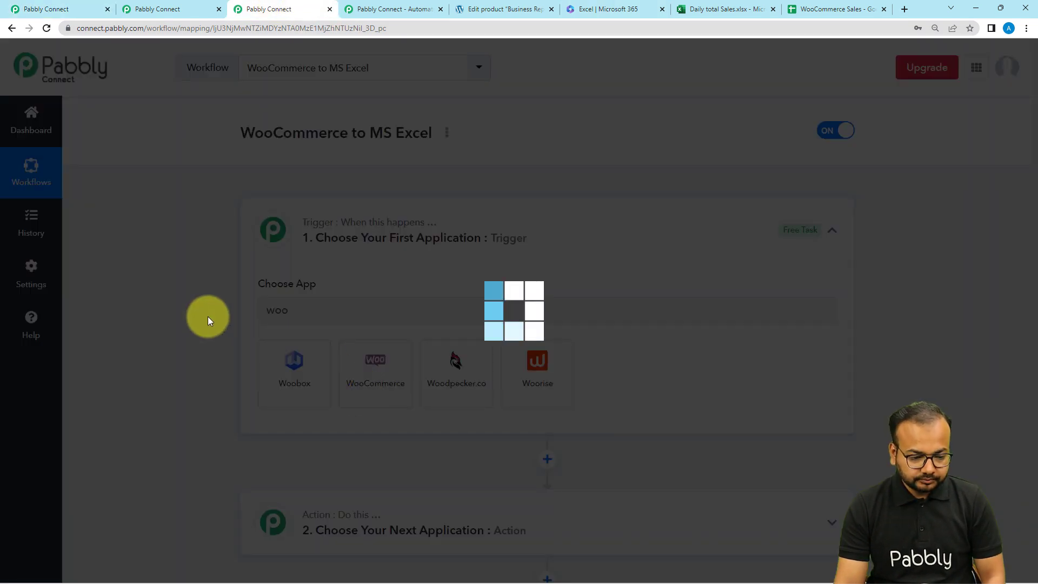
scroll(208, 316, "down", 3)
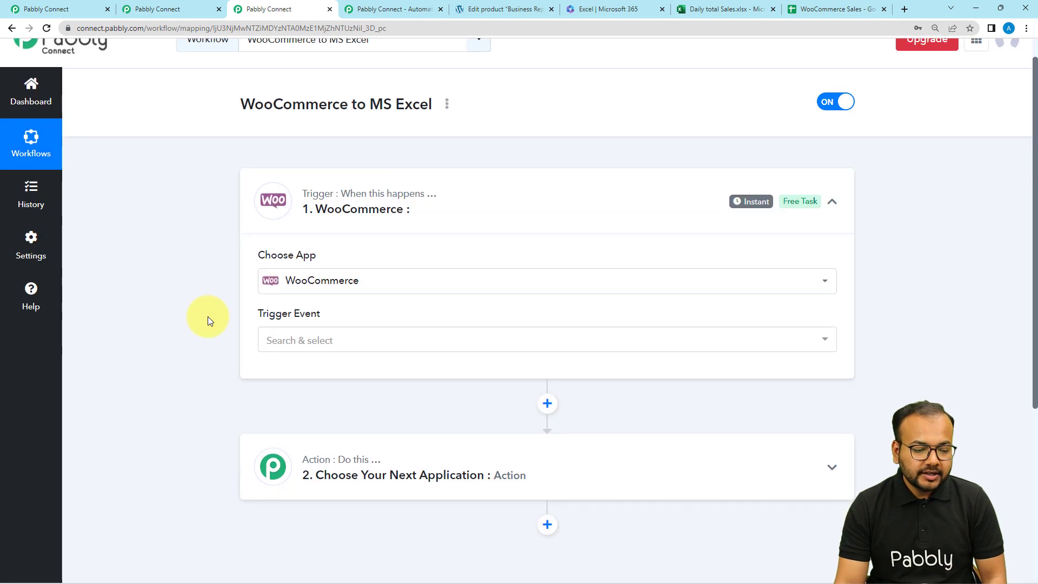
left_click(275, 217)
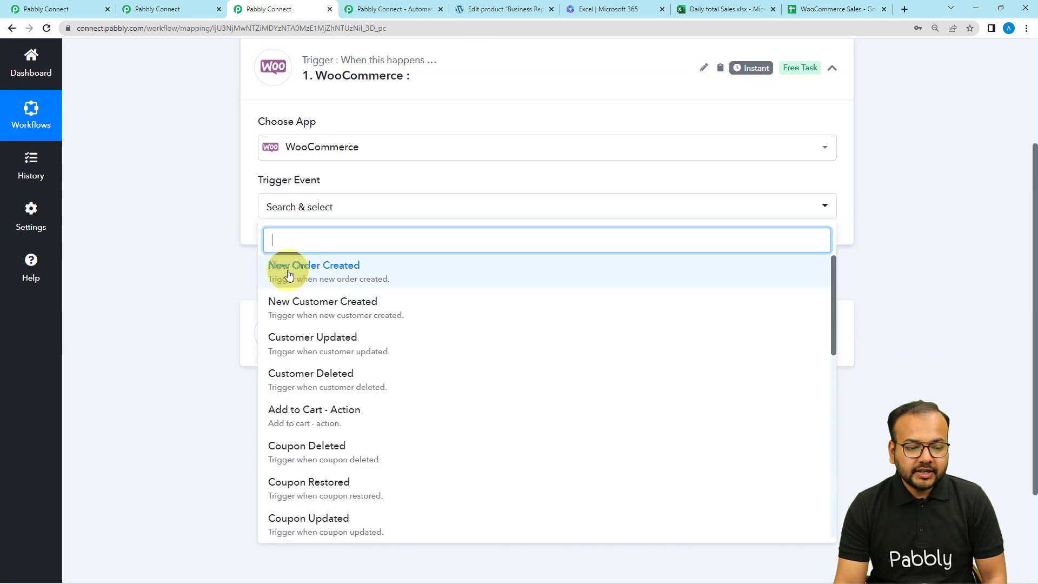
left_click(360, 271)
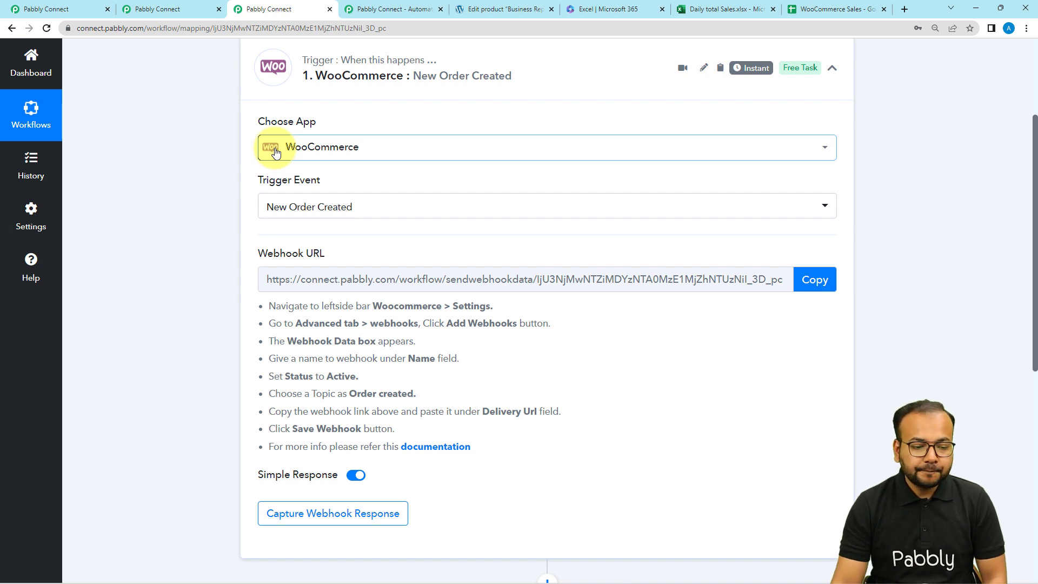
scroll(301, 248, "down", 1)
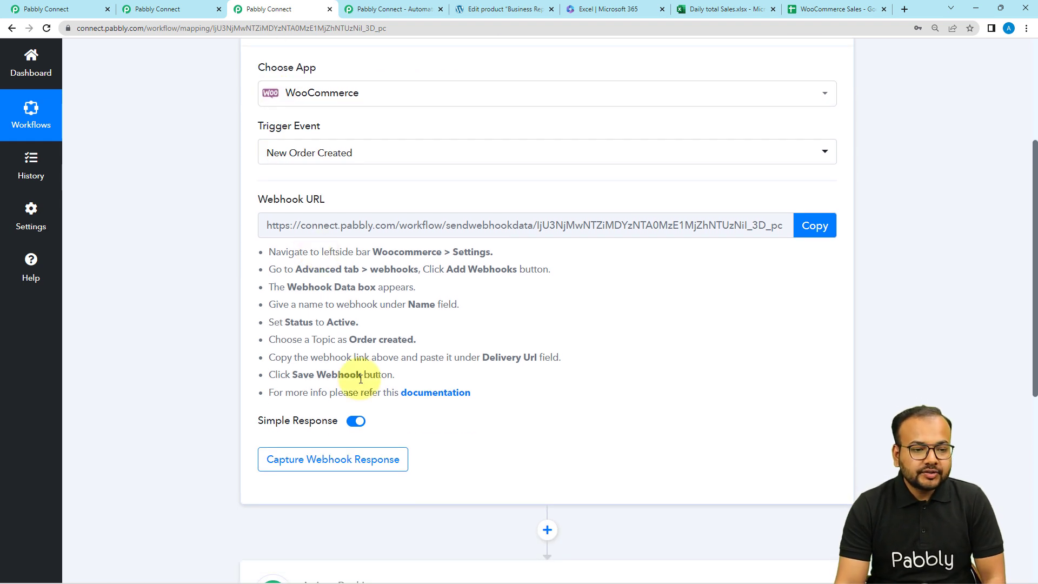
- Switch to the WordPress admin site and open the Webhooks list in WooCommerce's advanced settings
left_click(500, 12)
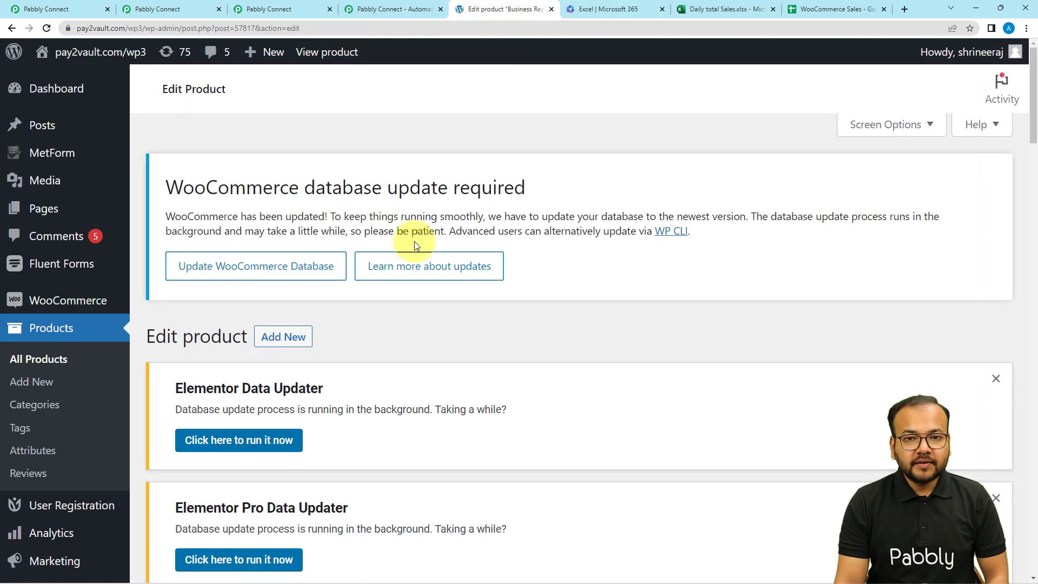
mouse_move(52, 306)
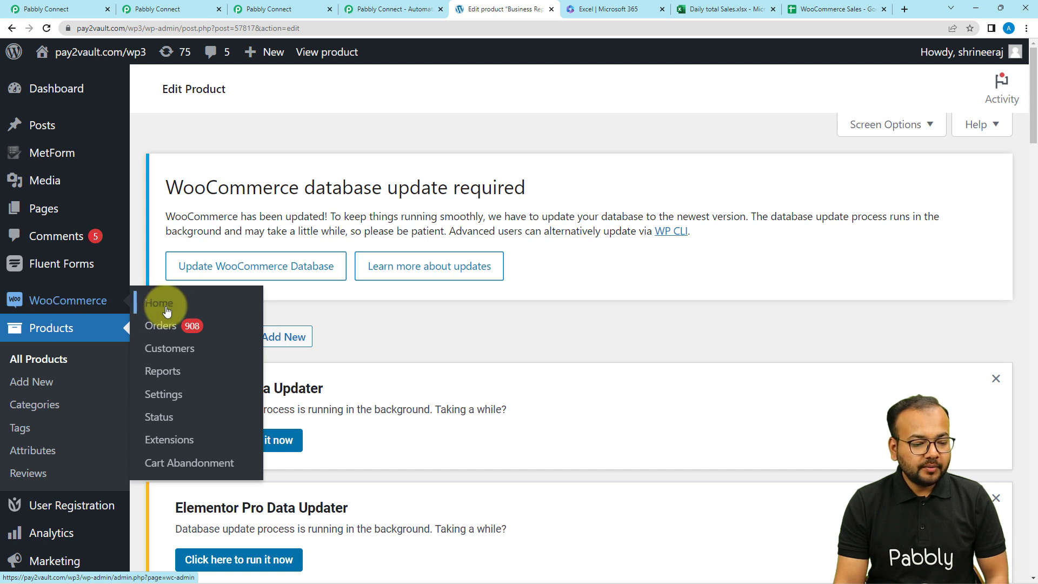
left_click(167, 399)
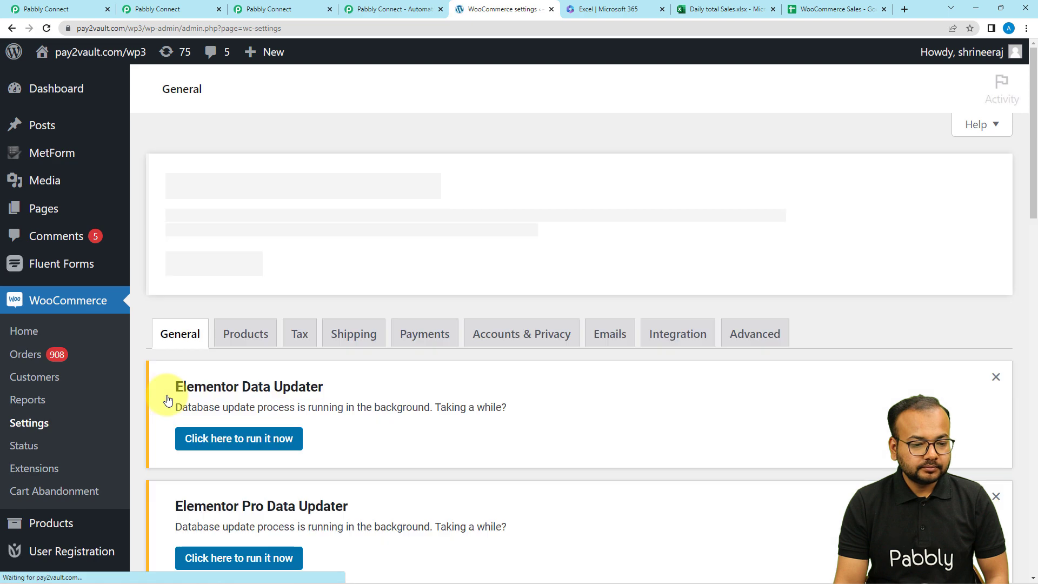
scroll(332, 299, "down", 3)
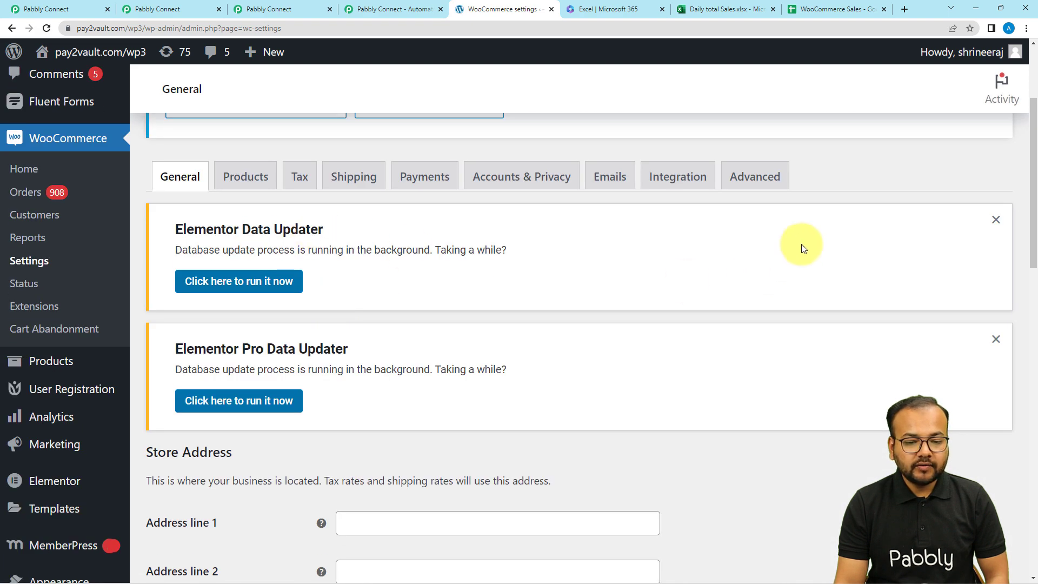
left_click(753, 179)
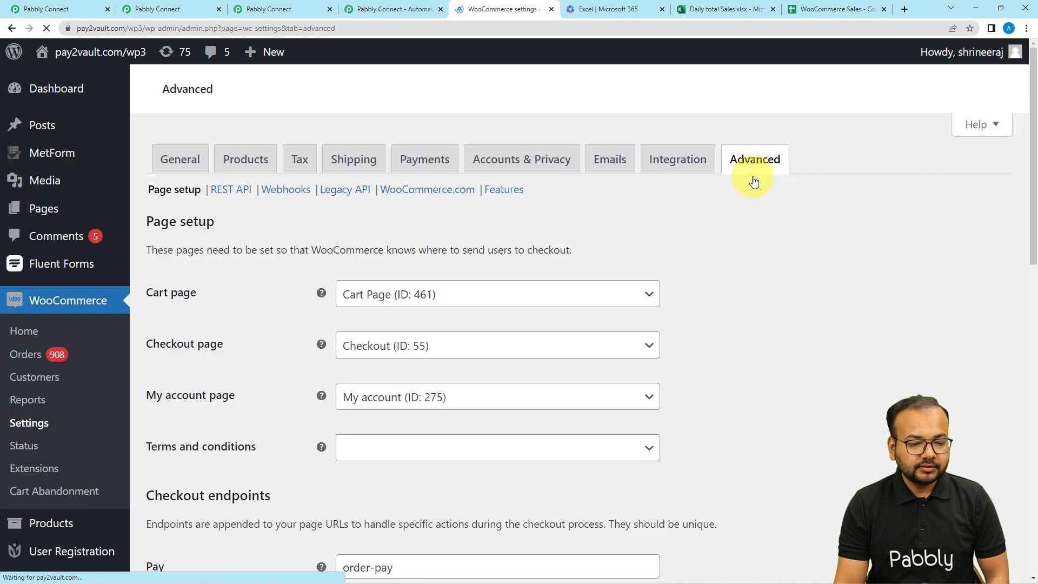
scroll(360, 291, "down", 8)
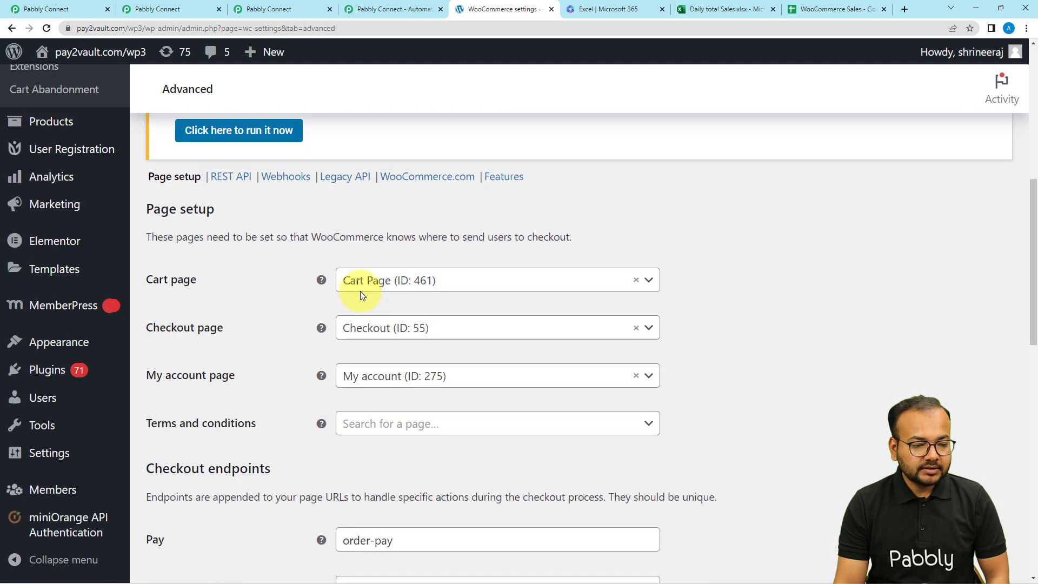
left_click(293, 179)
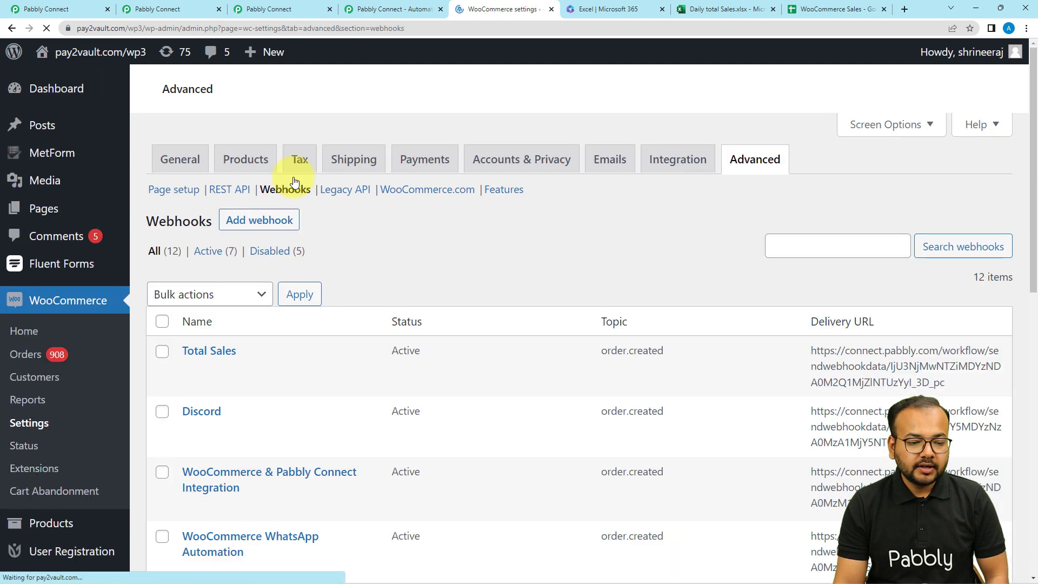
- Add a new WooCommerce webhook and name it "sales"
scroll(293, 180, "down", 5)
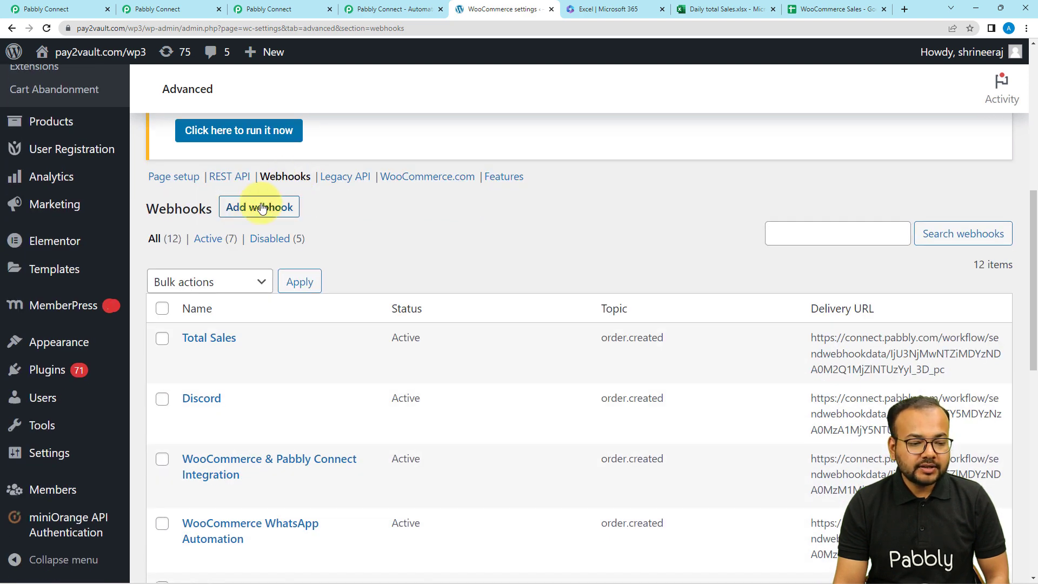
left_click(272, 211)
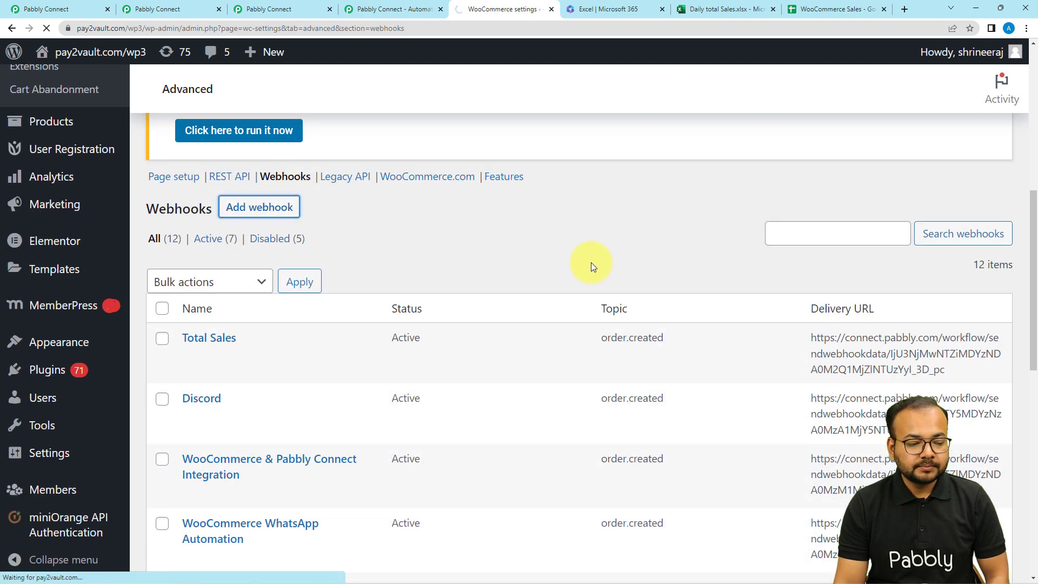
scroll(591, 262, "down", 6)
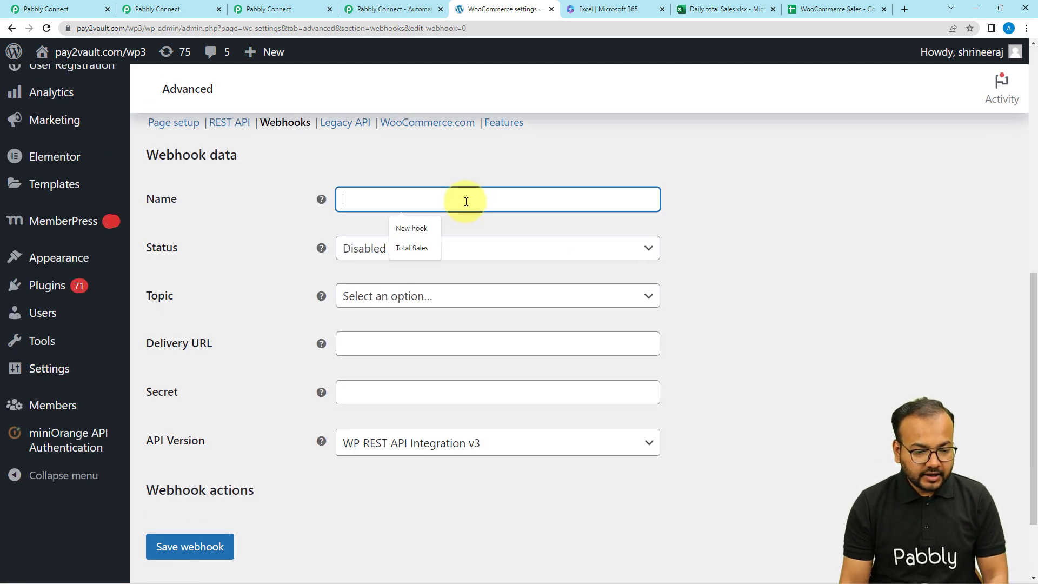
type("sales")
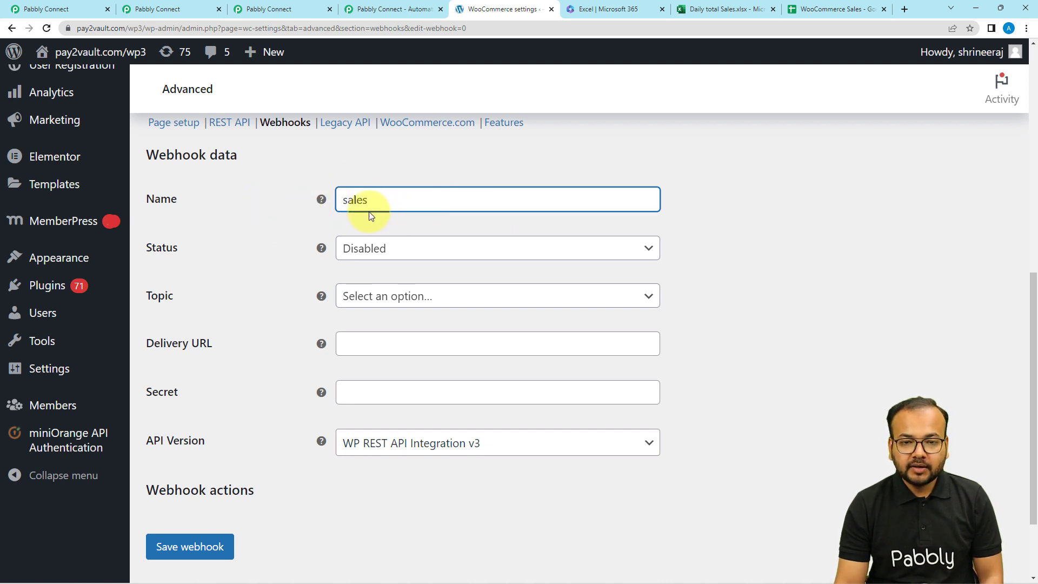
- Set the sales webhook's status to Active and its topic to Order created
scroll(371, 216, "down", 1)
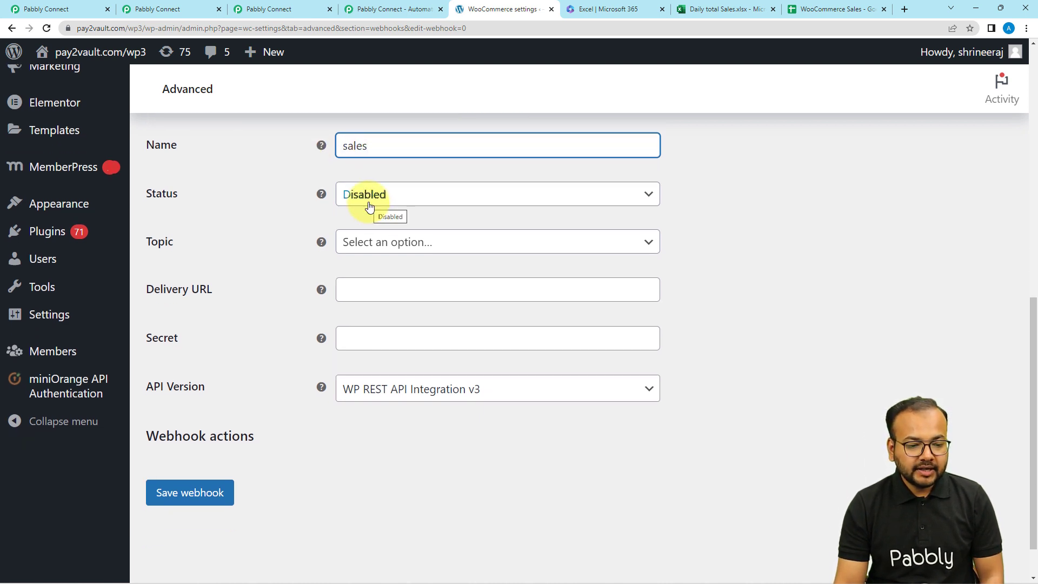
left_click(369, 205)
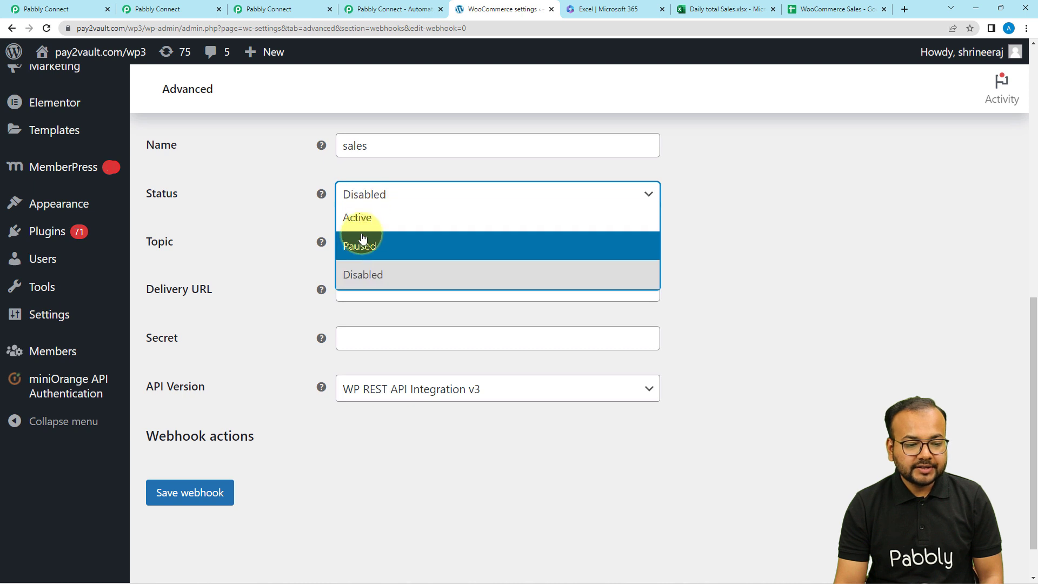
left_click(362, 226)
left_click(385, 247)
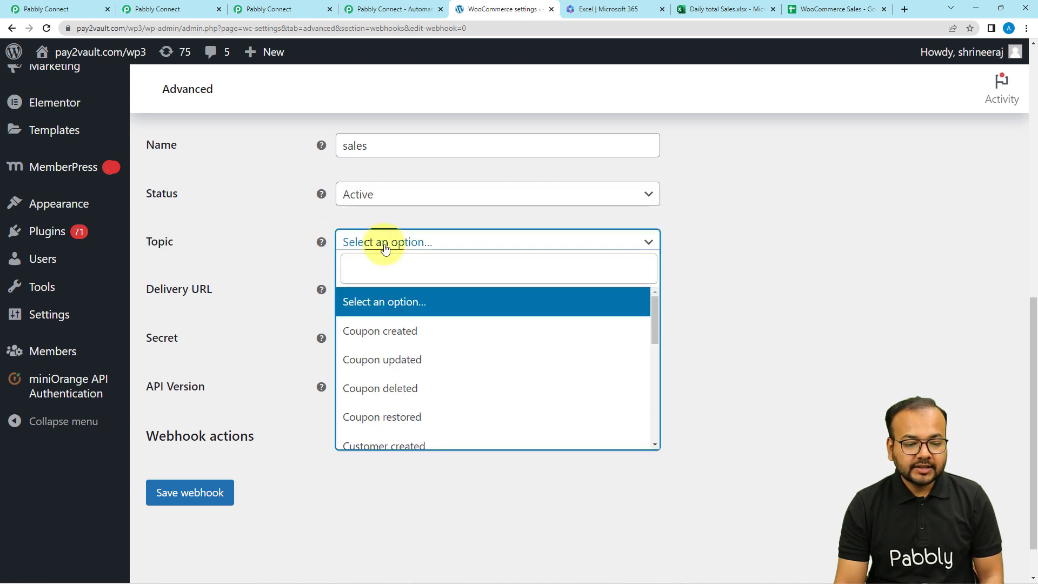
scroll(419, 398, "down", 3)
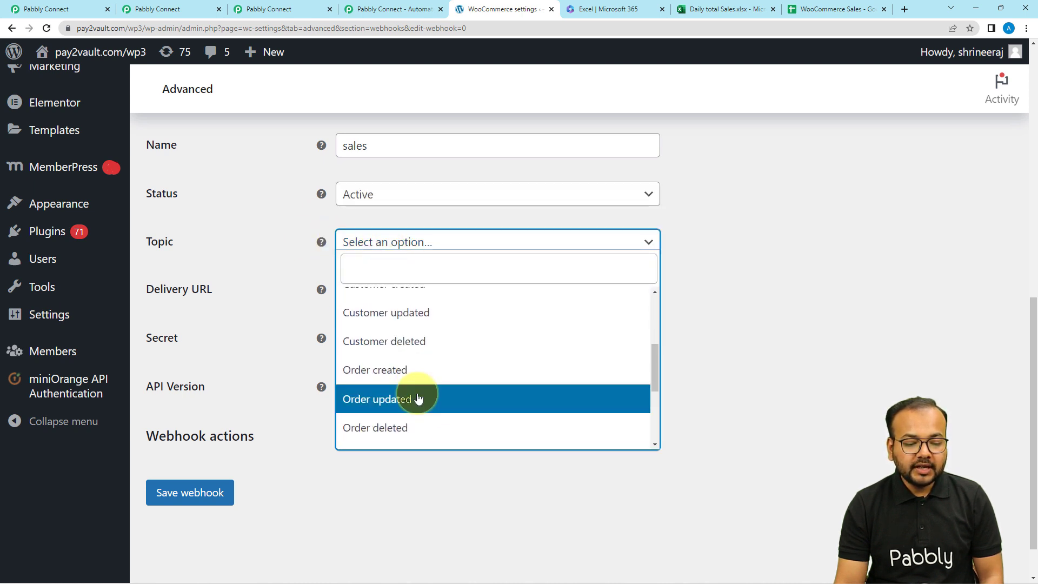
left_click(387, 371)
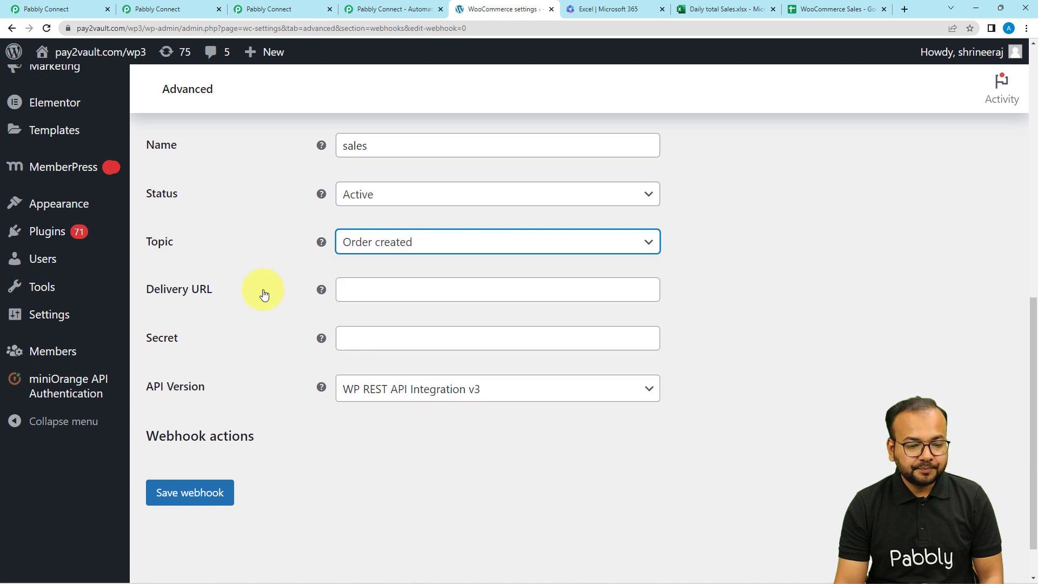
- Switch to the WooCommerce to MS Excel workflow in Pabbly Connect and copy the trigger's webhook URL
key("Tab")
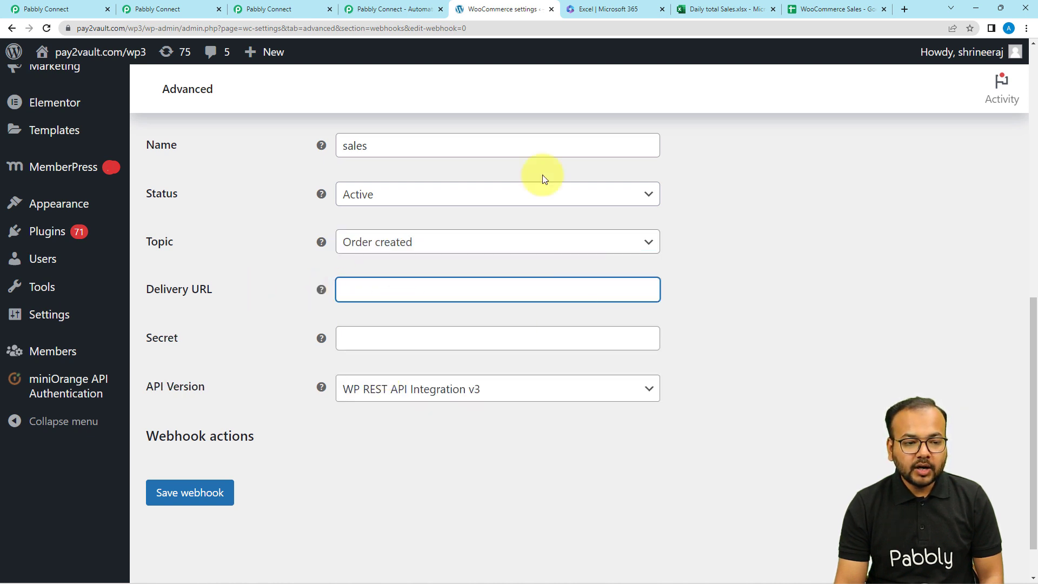
left_click(290, 10)
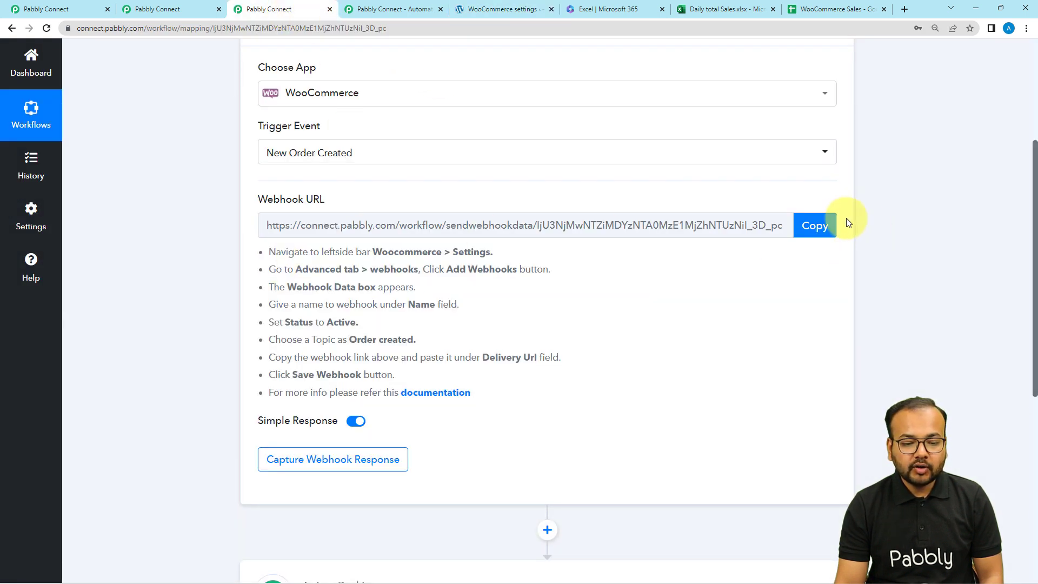
left_click(815, 226)
scroll(806, 259, "down", 2)
scroll(768, 296, "up", 3)
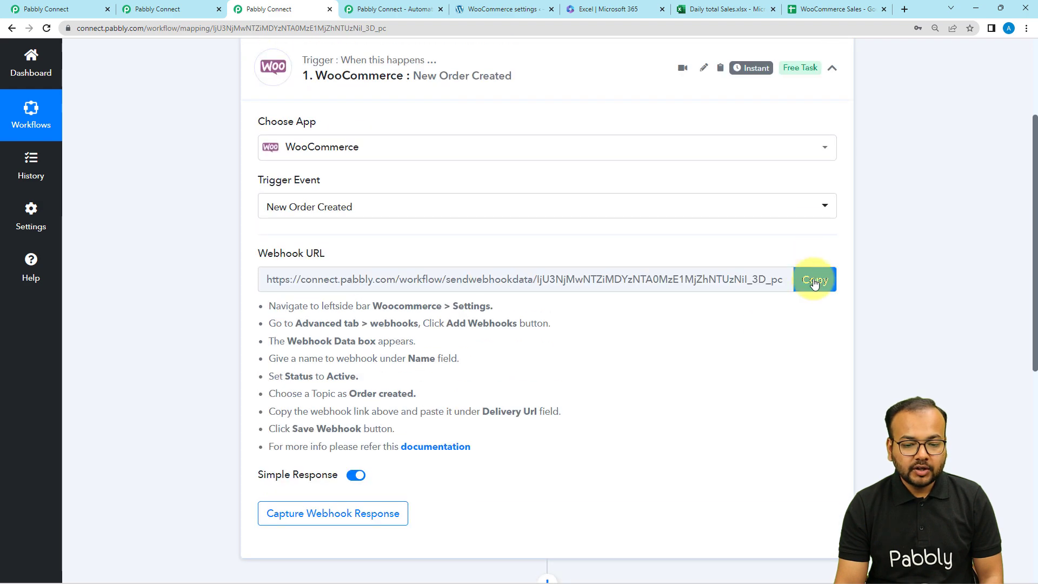
left_click(815, 279)
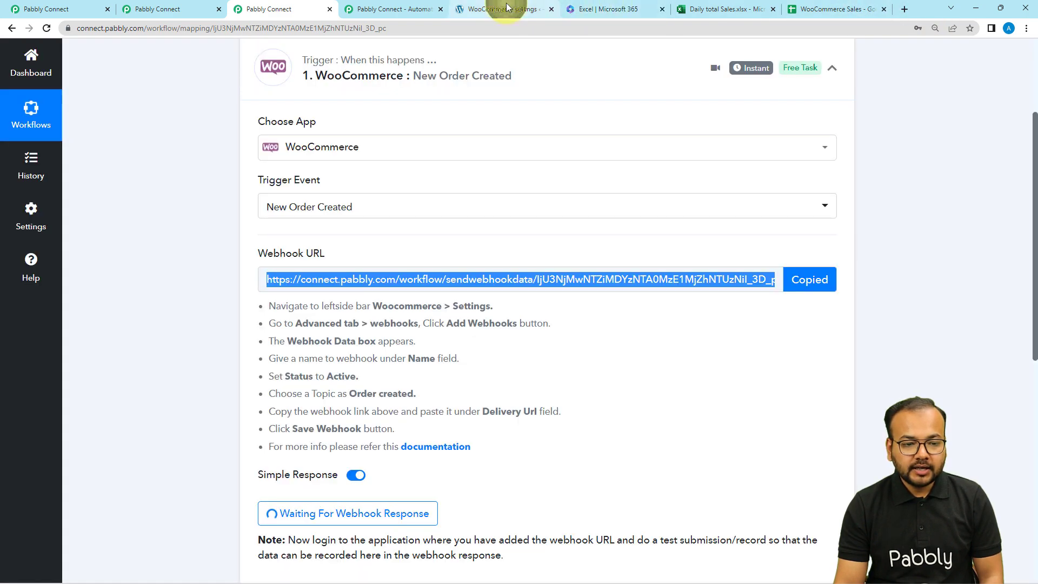
- Back in WordPress, paste the copied webhook URL as the sales webhook's delivery URL and save the webhook
left_click(504, 8)
right_click(446, 287)
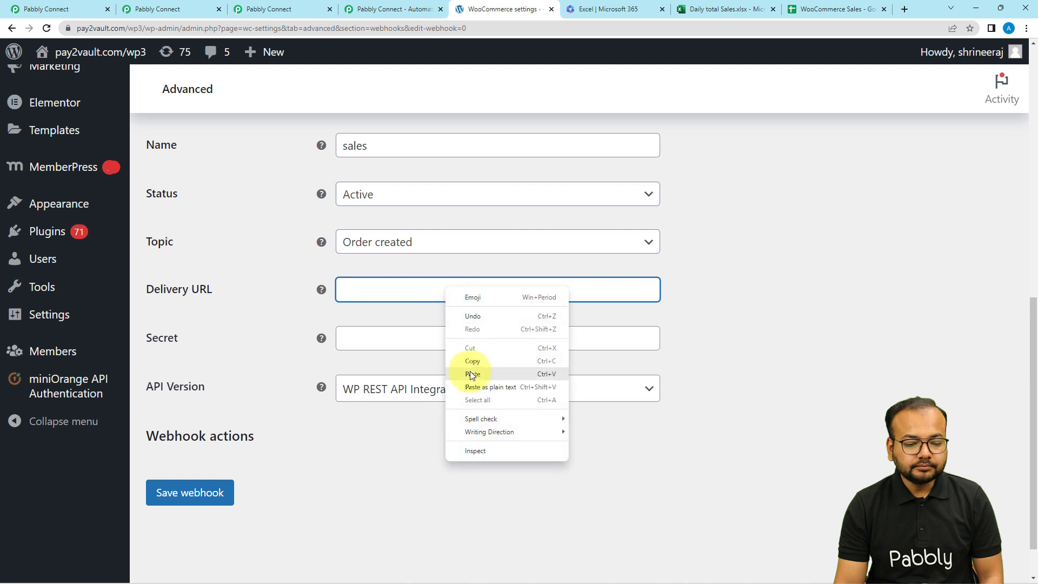
left_click(470, 372)
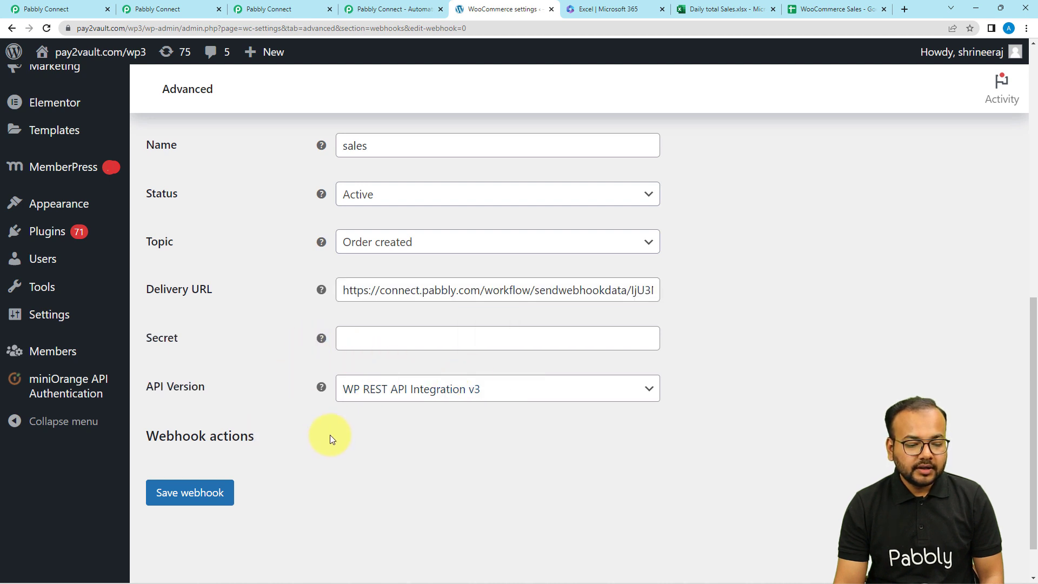
left_click(198, 494)
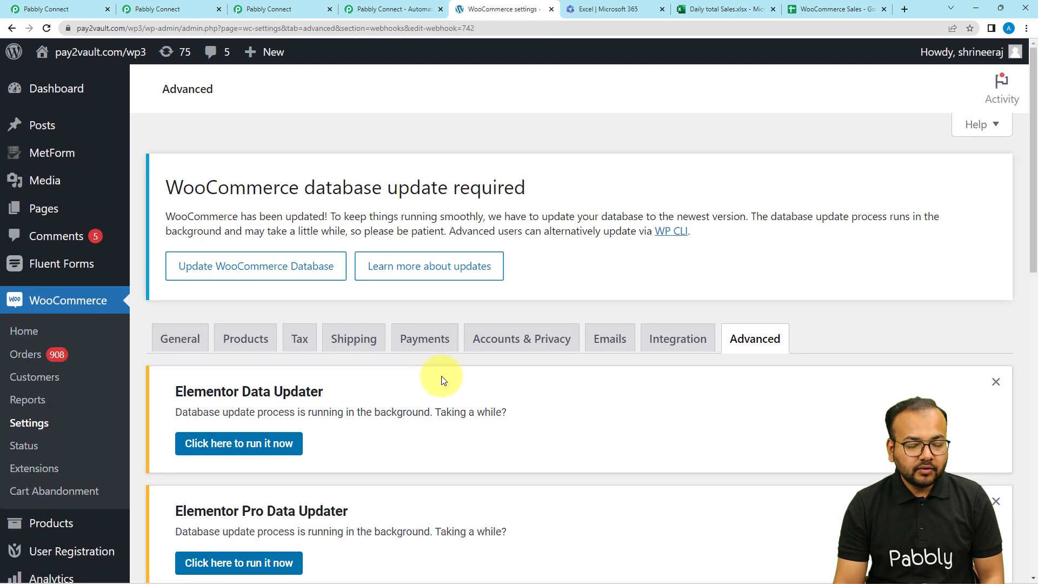
scroll(442, 379, "down", 7)
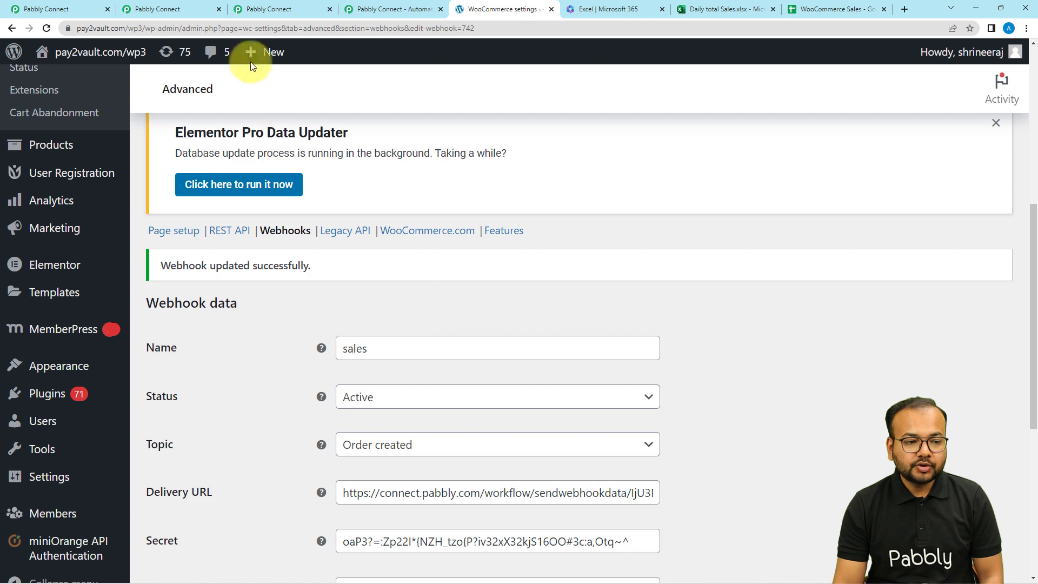
- In Pabbly Connect, start re-capturing the webhook response for the WooCommerce trigger
left_click(252, 9)
scroll(144, 291, "down", 4)
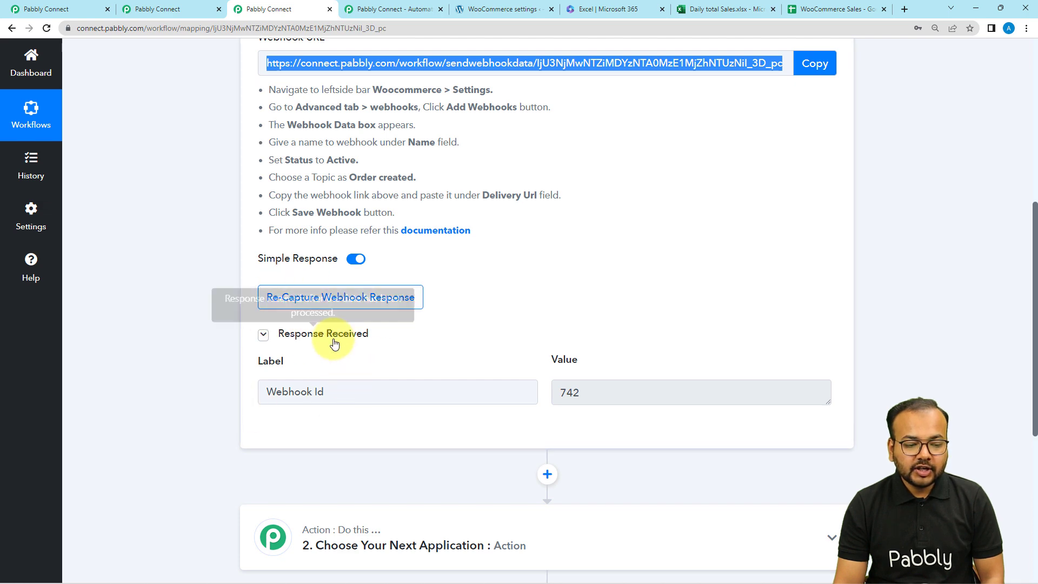
left_click(314, 302)
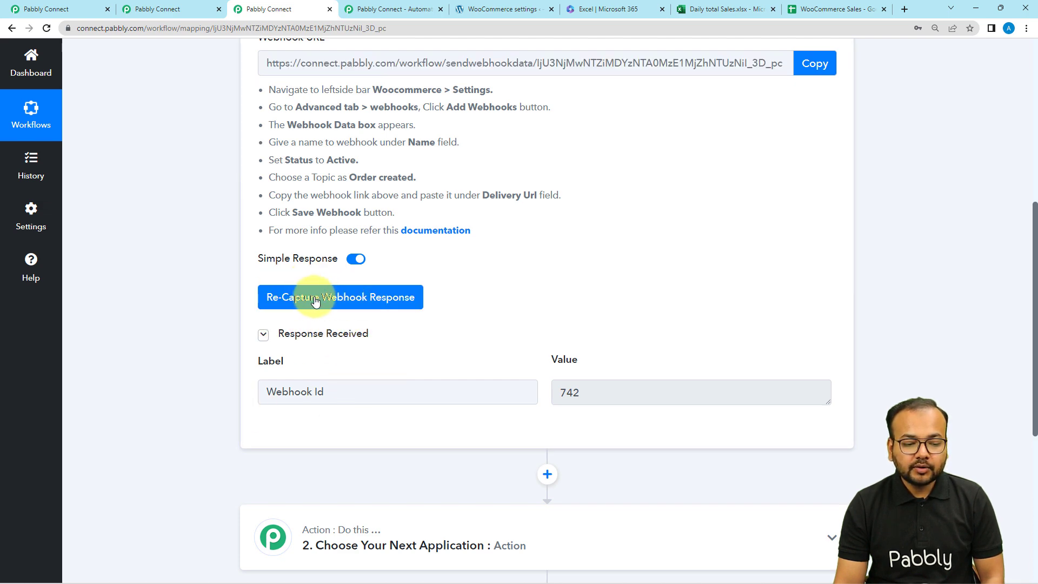
left_click(478, 392)
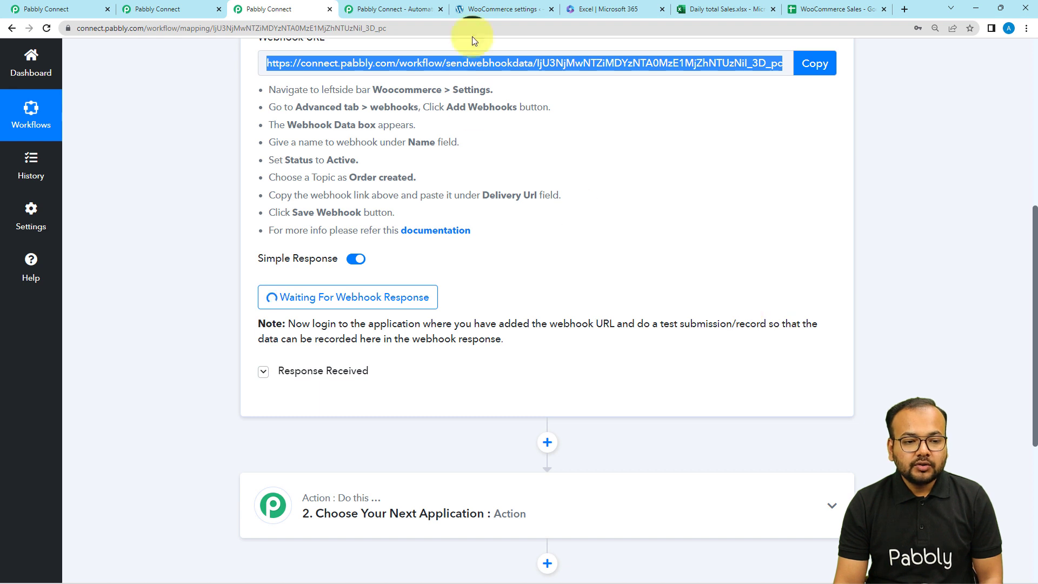
- From the WordPress admin site, open the store in an incognito window and add the Iron Press to the cart
left_click(495, 8)
mouse_move(63, 69)
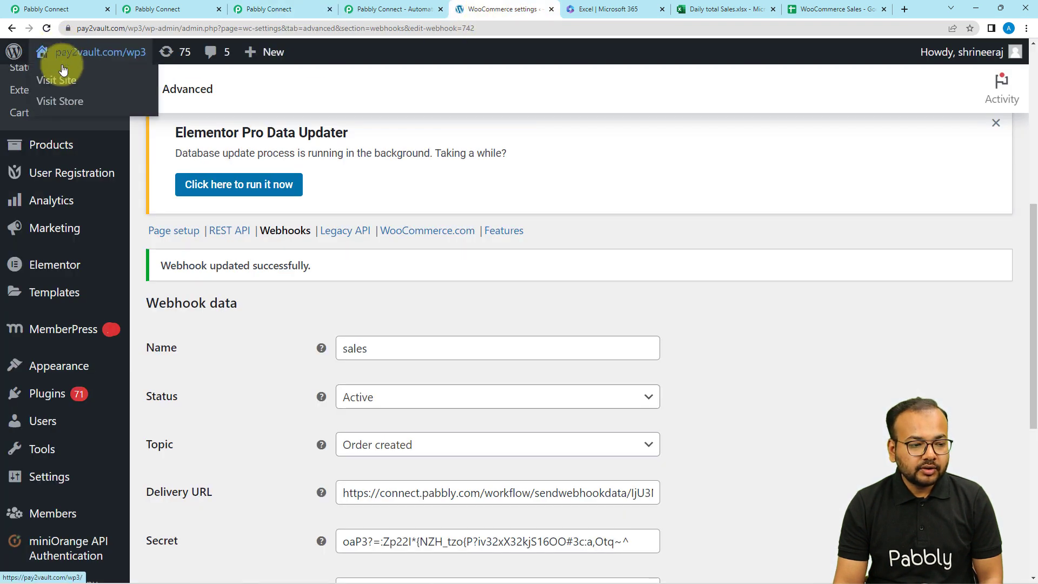
right_click(61, 103)
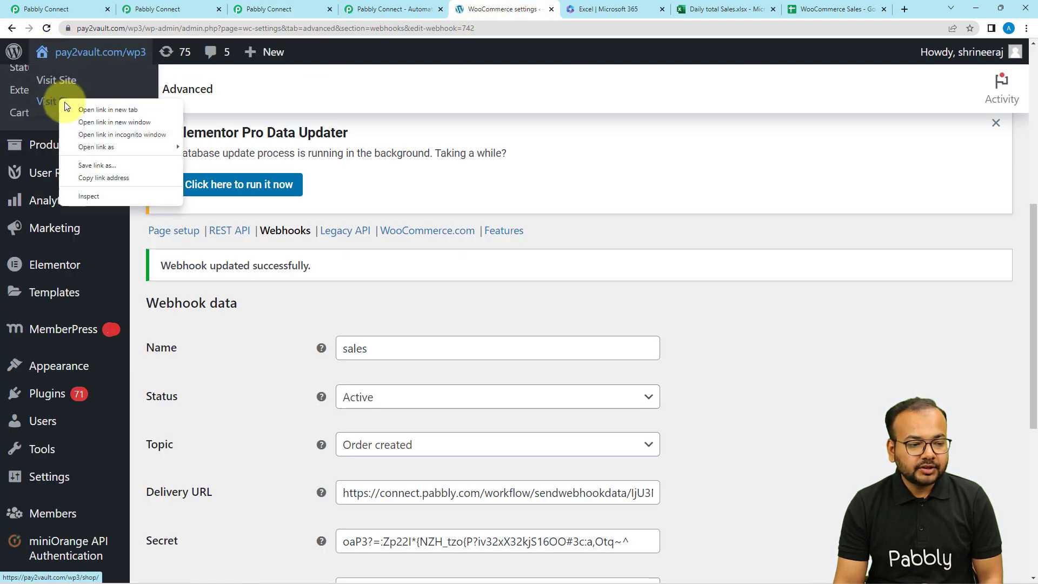
left_click(91, 134)
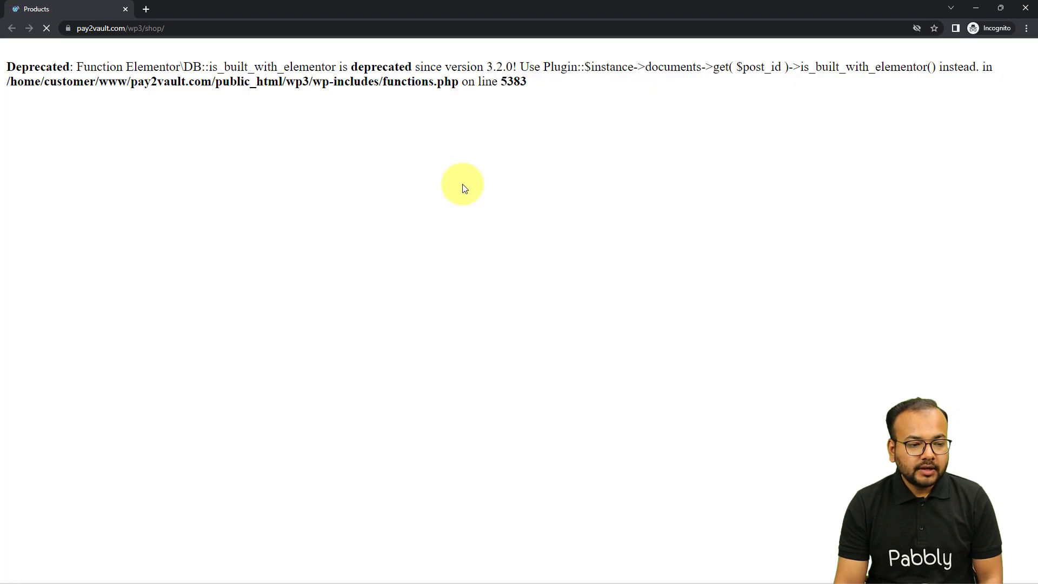
scroll(463, 186, "down", 4)
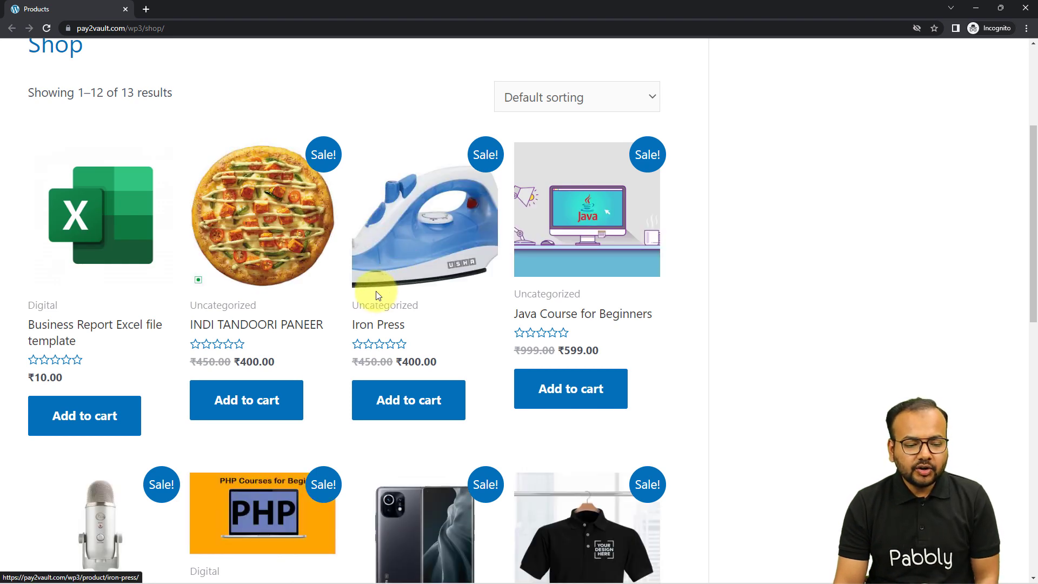
left_click(384, 393)
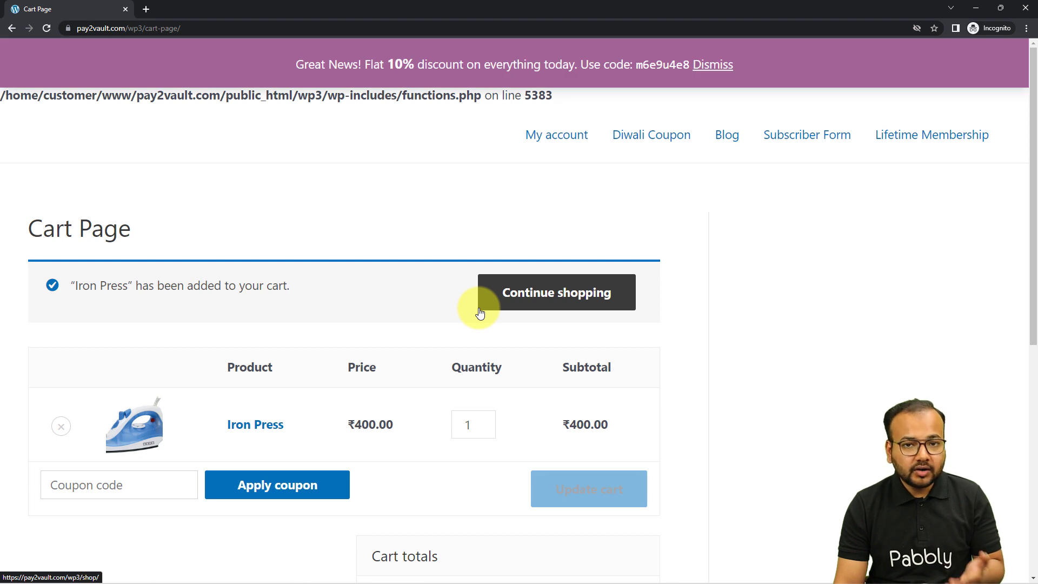
- Review the cart totals and proceed to checkout with the Iron Press
scroll(480, 312, "down", 3)
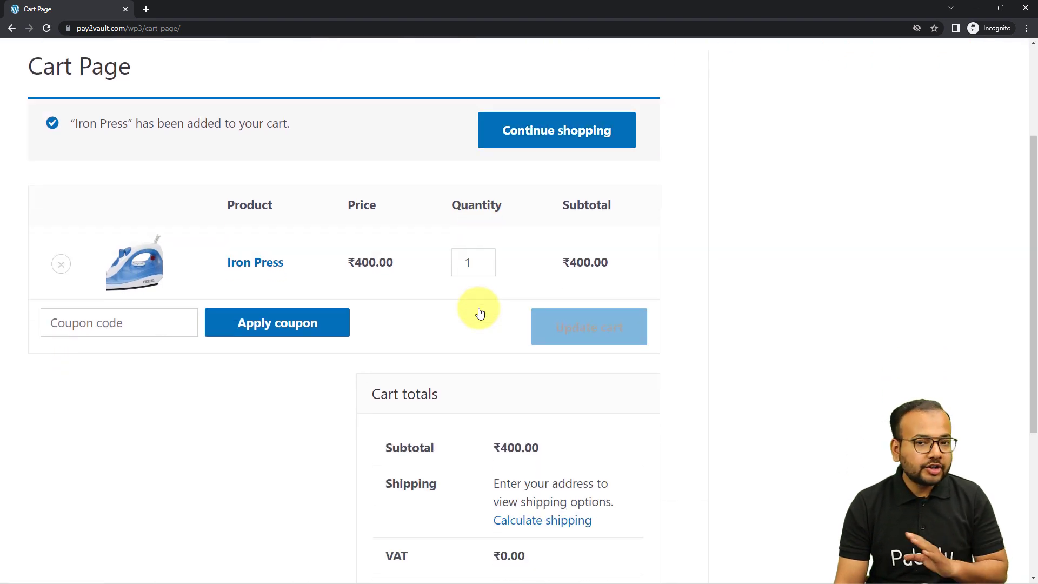
scroll(480, 312, "down", 2)
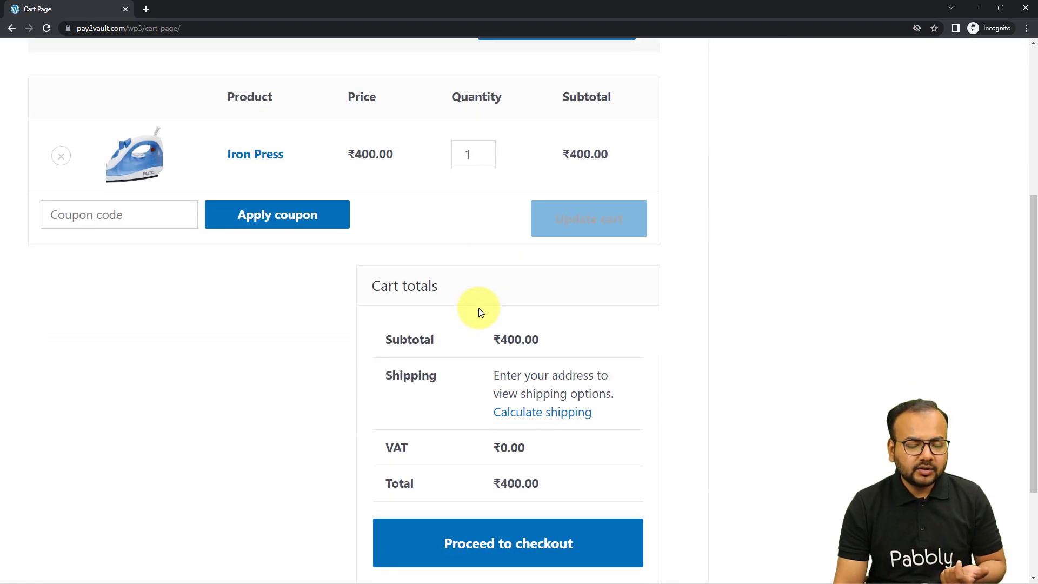
scroll(480, 313, "down", 2)
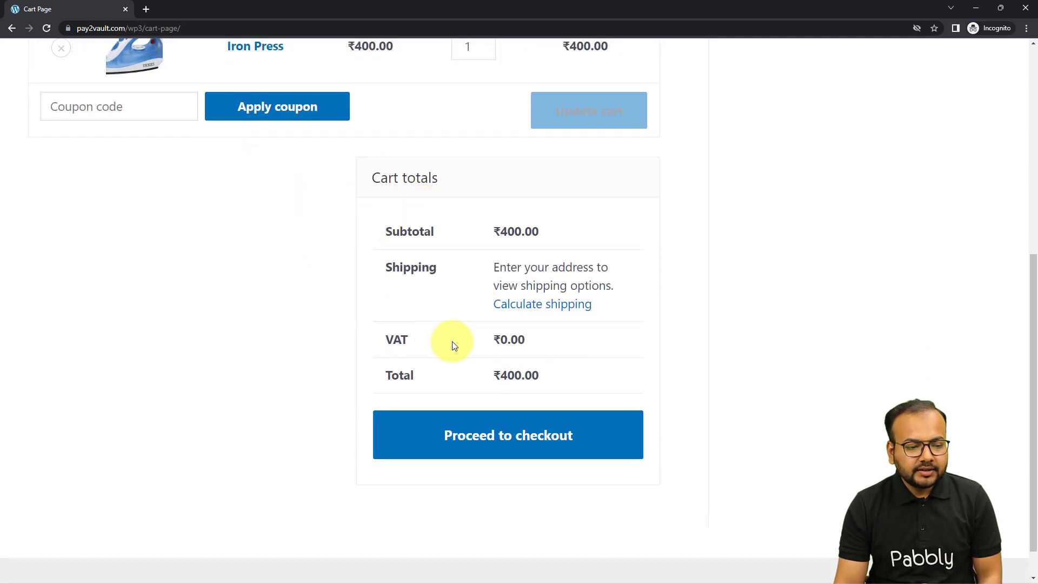
left_click(433, 432)
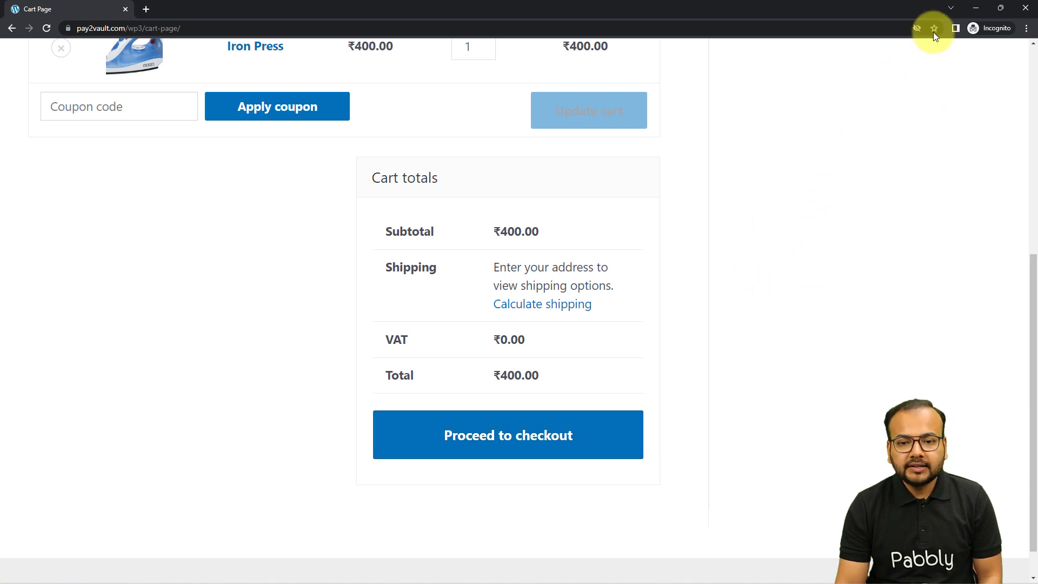
- Return to the WooCommerce to MS Excel workflow in Pabbly Connect and turn off Simple Response for the trigger
left_click(973, 9)
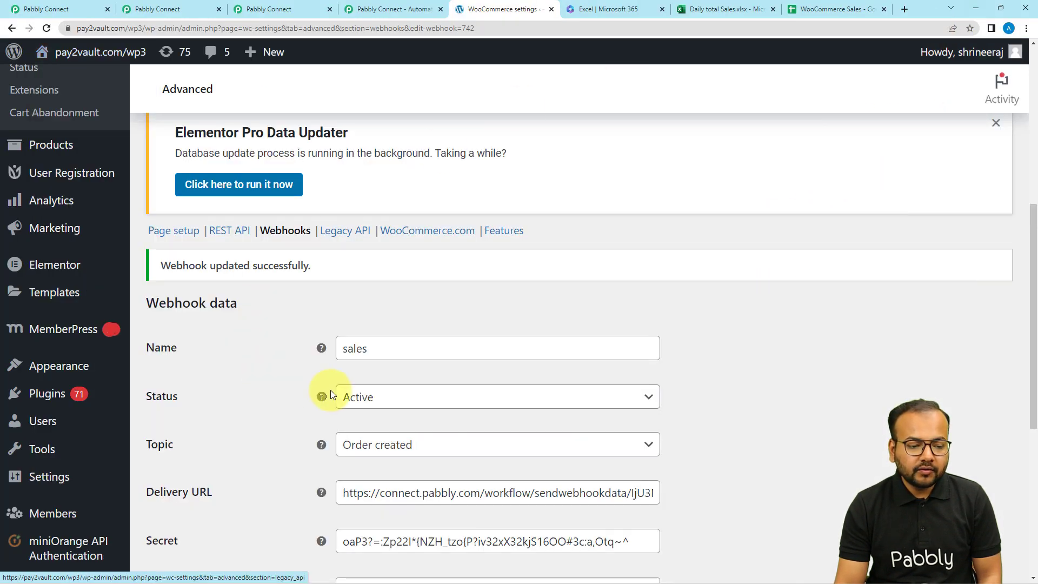
left_click(286, 6)
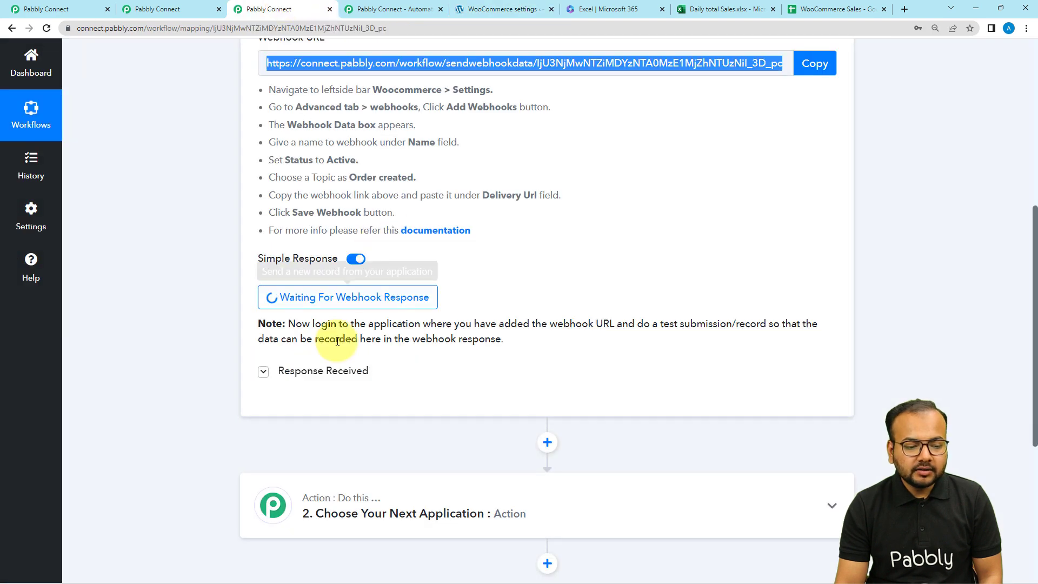
left_click(73, 10)
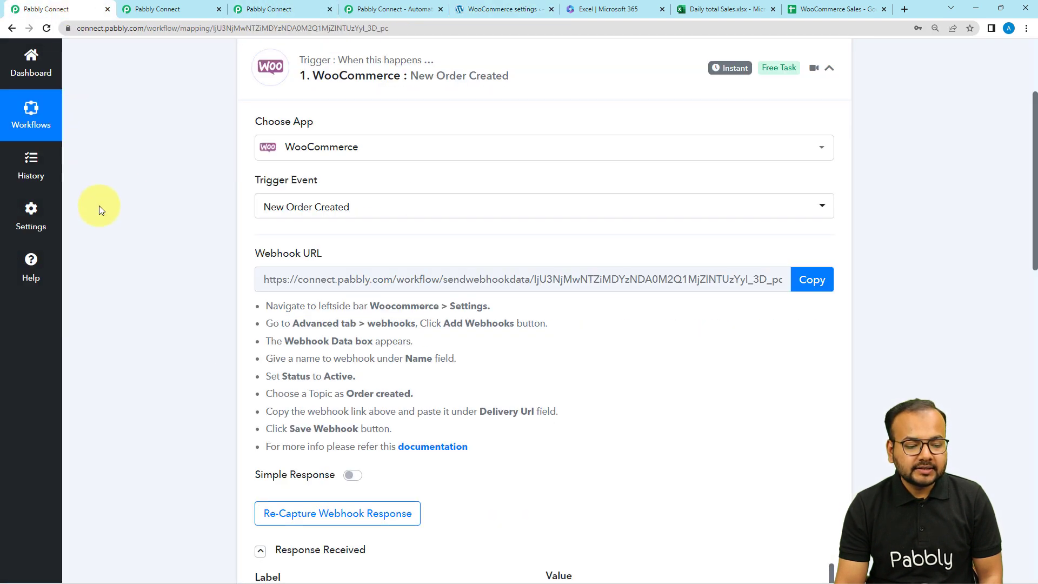
scroll(117, 265, "down", 5)
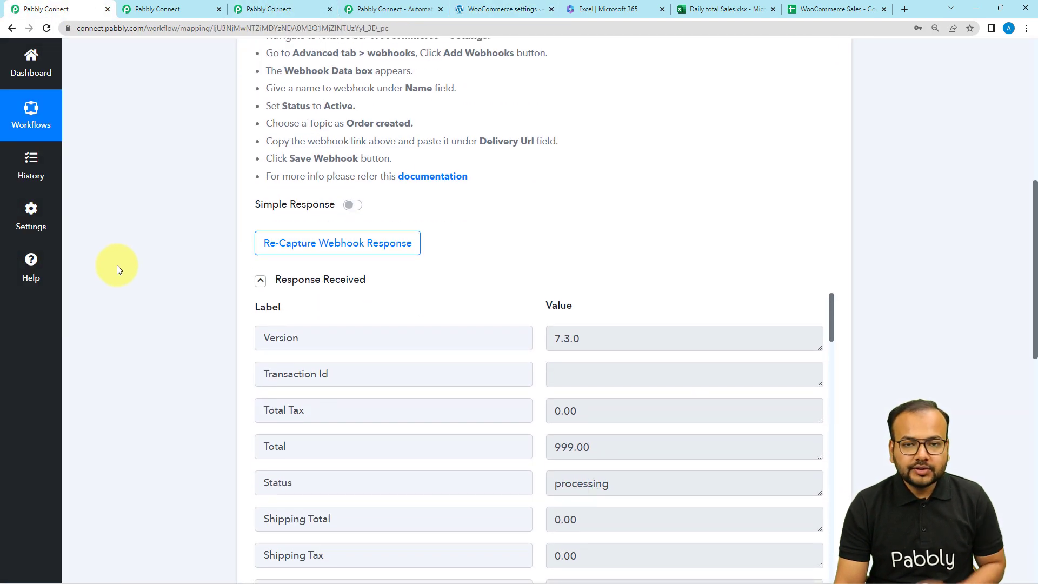
left_click(286, 10)
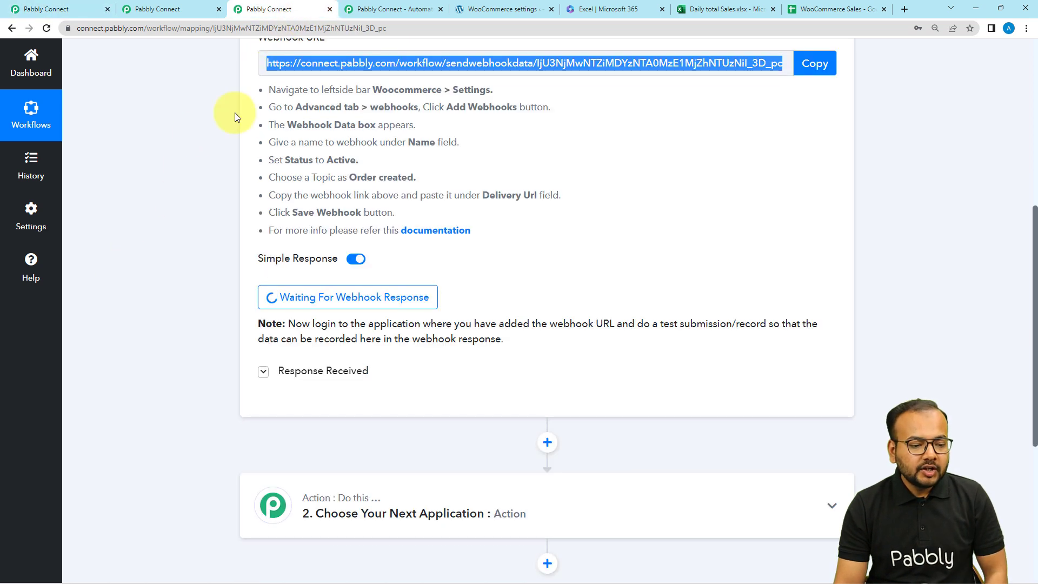
left_click(355, 265)
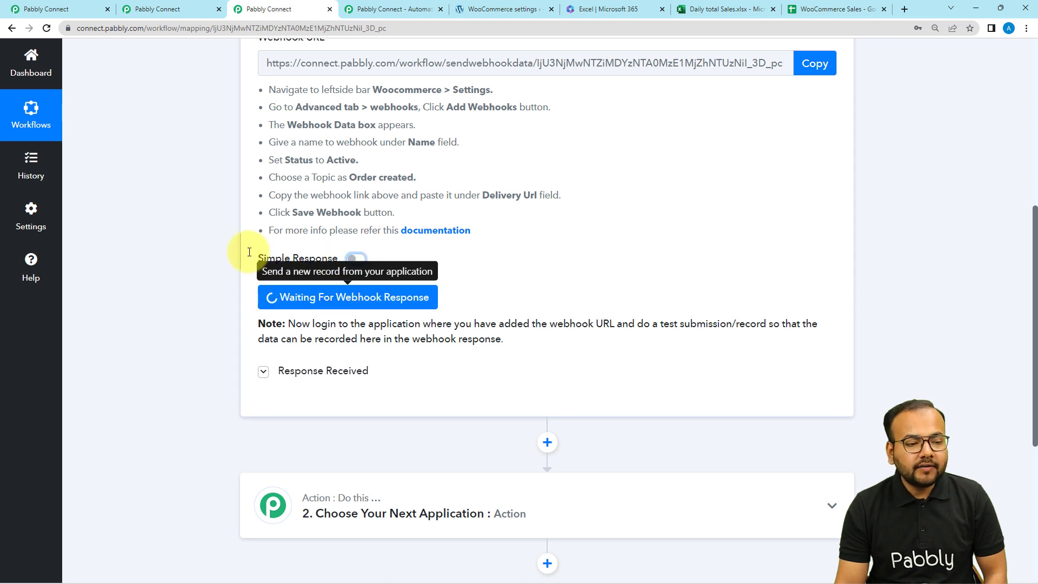
- Switch to the already configured WooCommerce workflow and examine its captured order response and the action steps that follow it
left_click(60, 9)
scroll(194, 332, "down", 3)
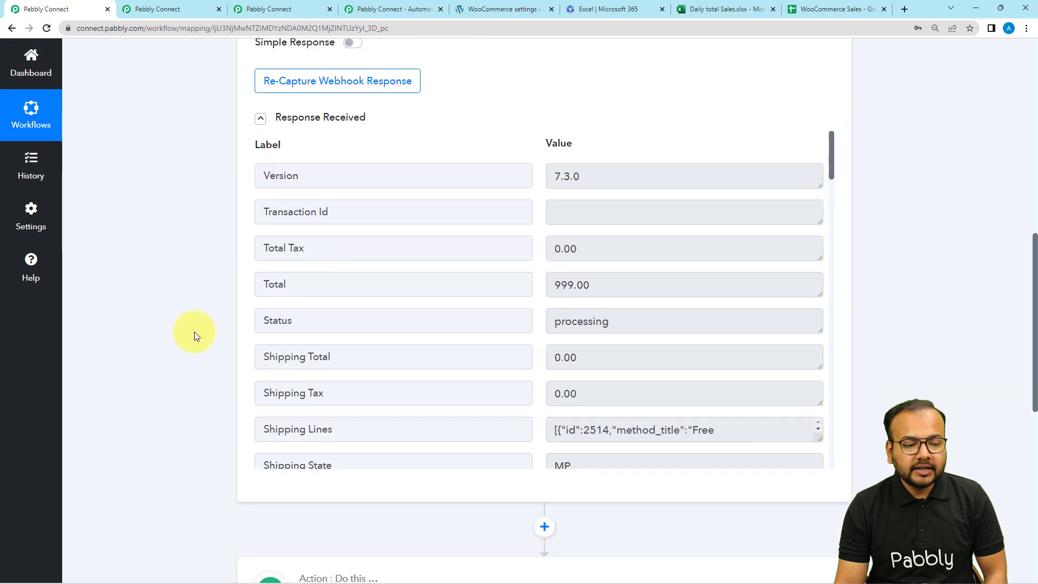
scroll(379, 346, "up", 1)
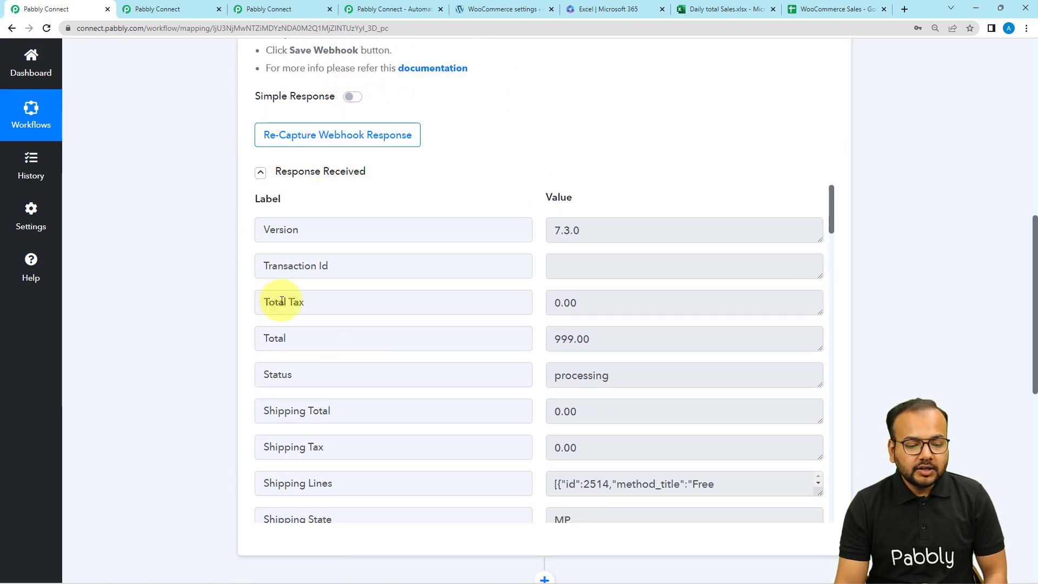
scroll(161, 291, "down", 3)
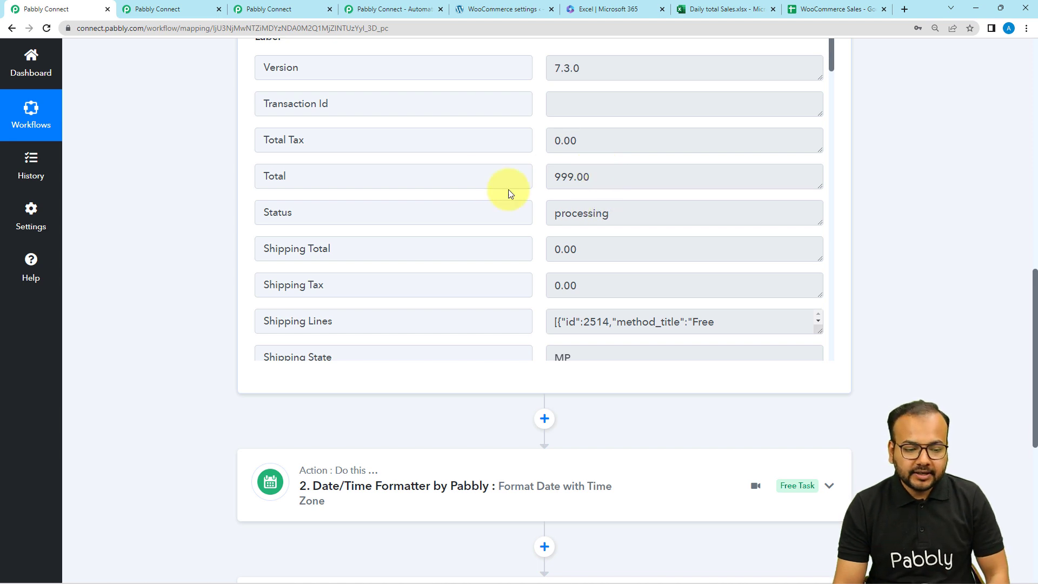
scroll(193, 249, "down", 3)
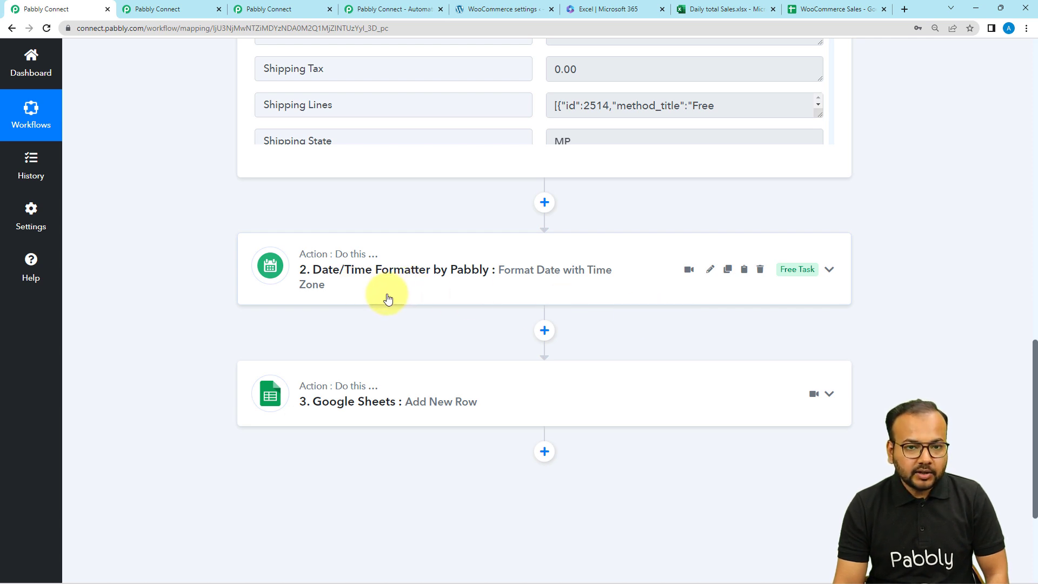
- Return to the new workflow and choose Date/Time Formatter by Pabbly as the app for action step 2
left_click(279, 12)
scroll(225, 308, "down", 5)
left_click(383, 254)
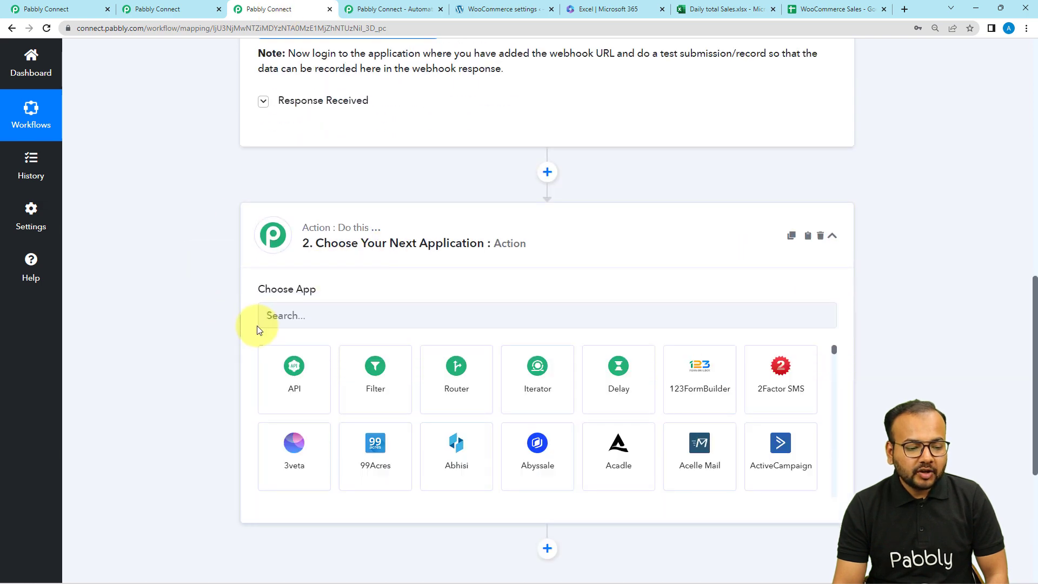
left_click(279, 314)
type("date")
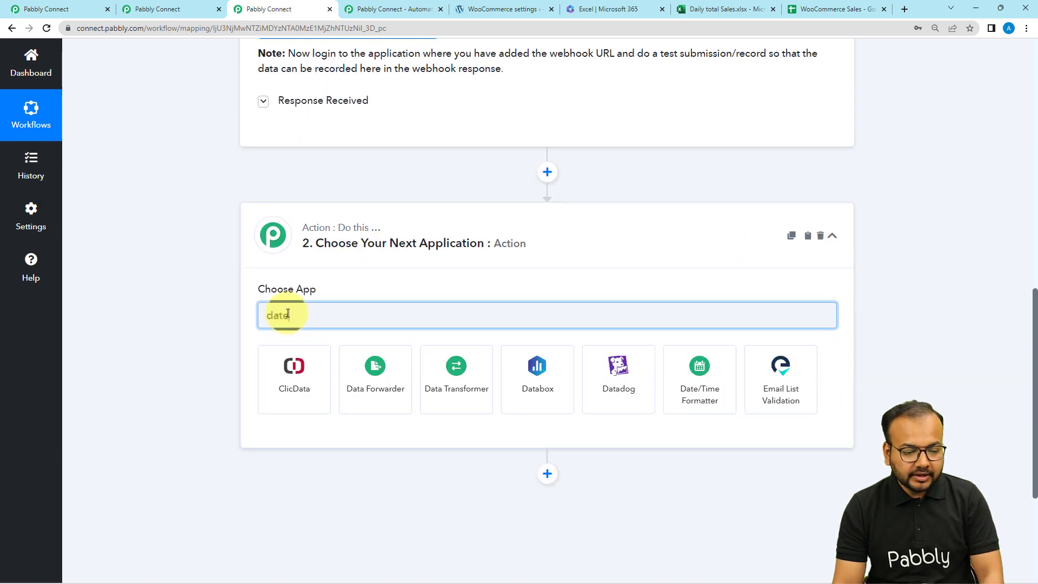
left_click(294, 373)
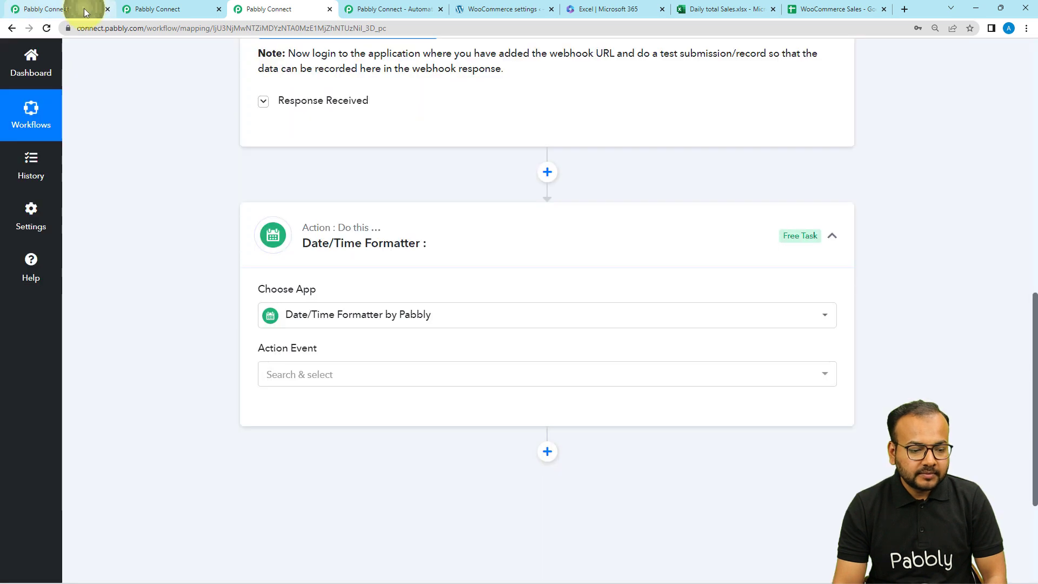
- In the already configured workflow, expand the Date/Time Formatter step and review its action event and date settings
left_click(89, 7)
left_click(352, 291)
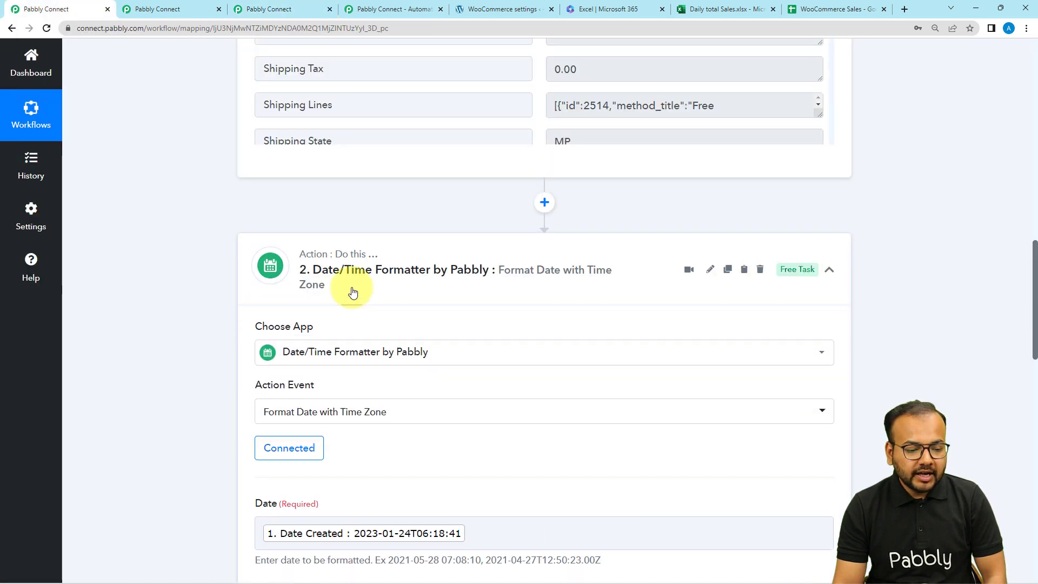
scroll(324, 295, "down", 2)
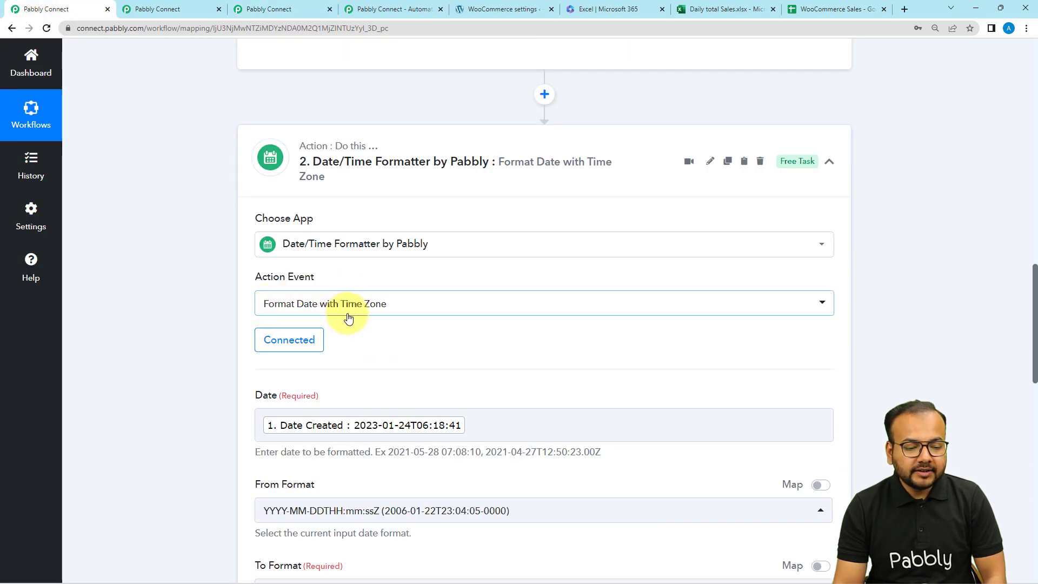
- Examine the date fields in the captured WooCommerce response and compare them with the date and format settings of the formatter step
scroll(549, 361, "up", 3)
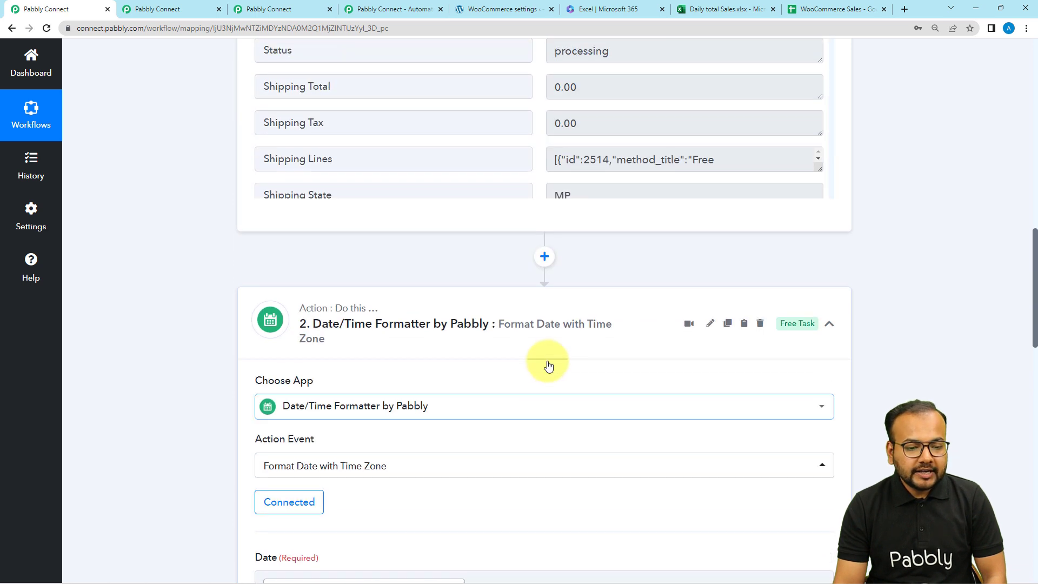
scroll(549, 366, "up", 3)
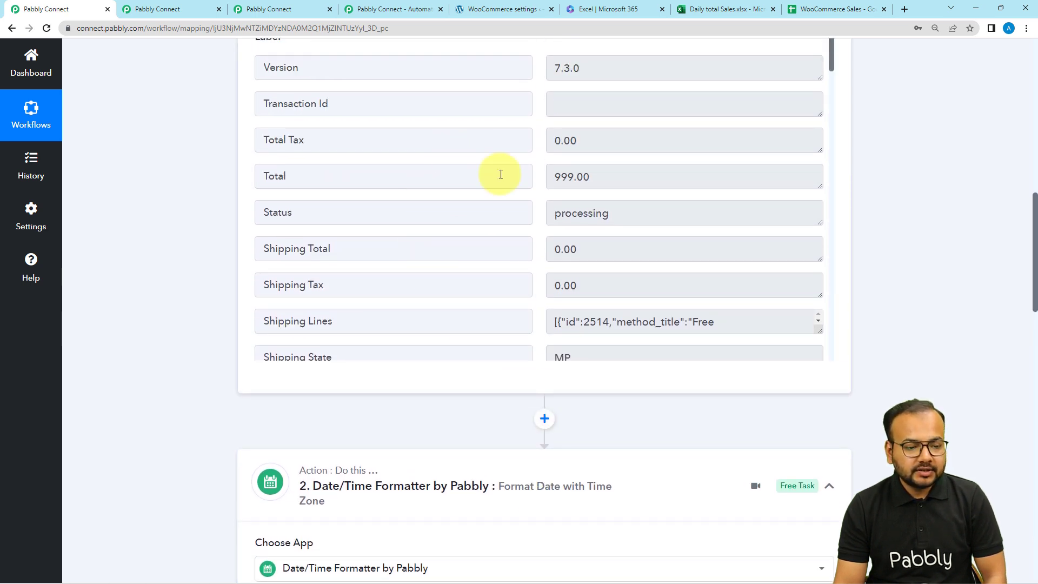
scroll(348, 285, "up", 3)
scroll(355, 324, "down", 4)
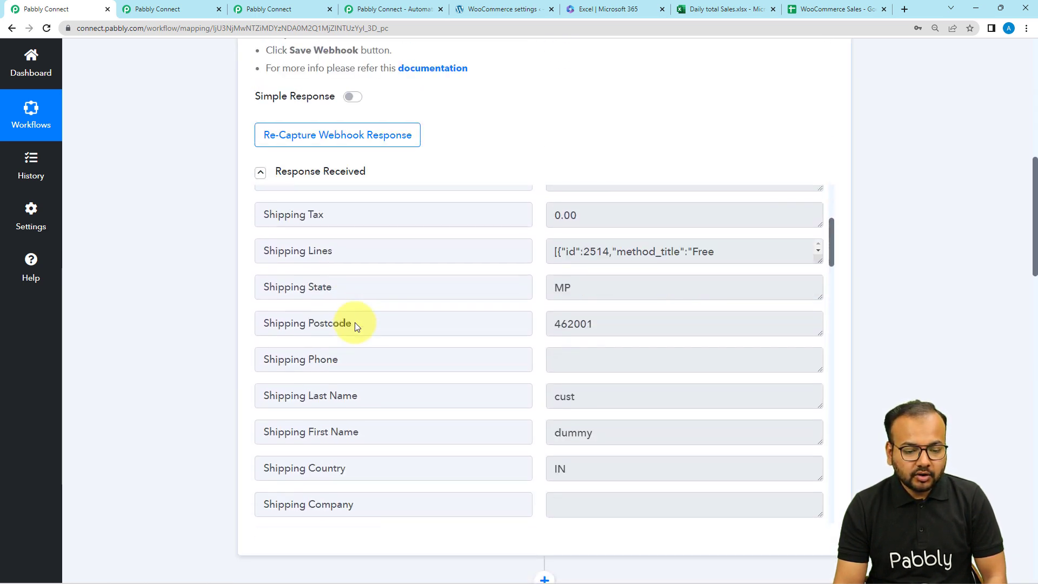
scroll(355, 322, "down", 8)
scroll(221, 308, "down", 4)
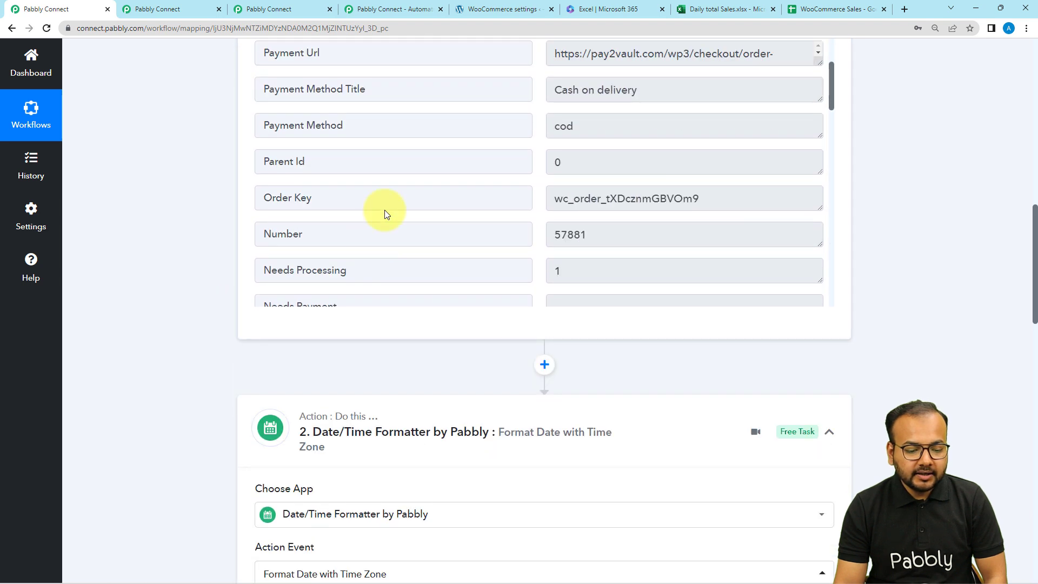
scroll(385, 213, "down", 6)
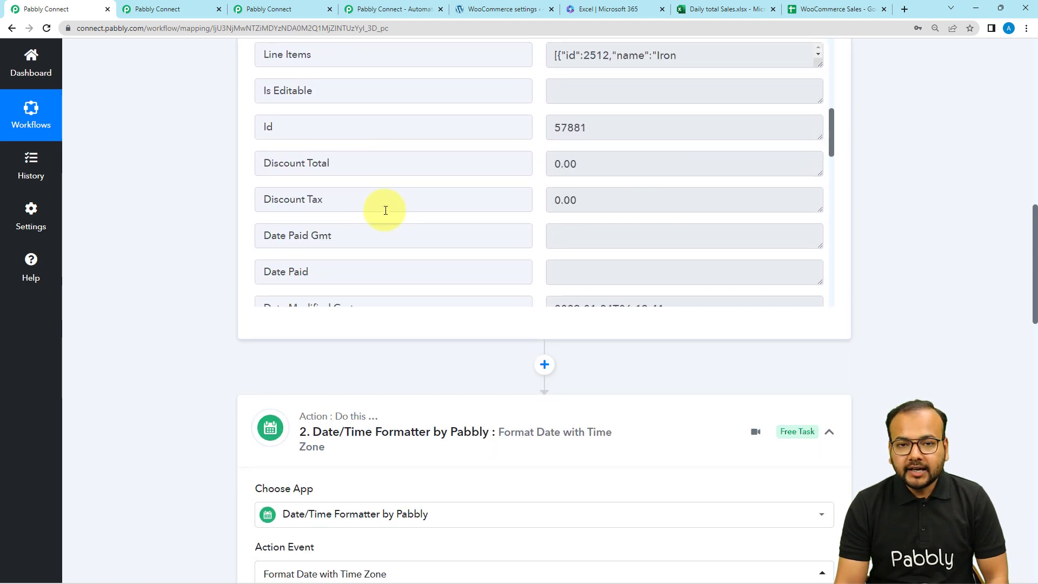
scroll(386, 211, "down", 3)
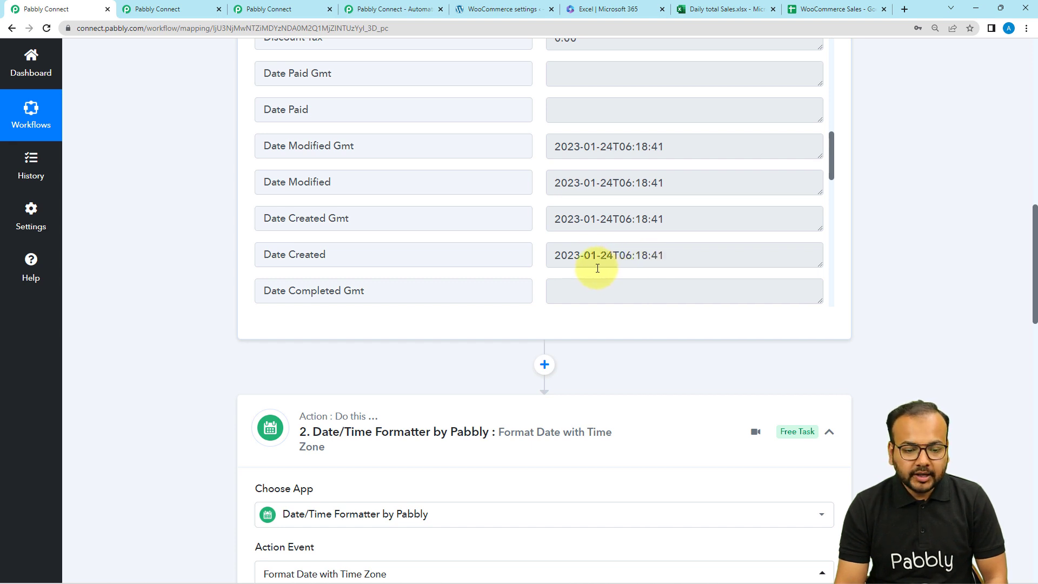
scroll(595, 254, "down", 1)
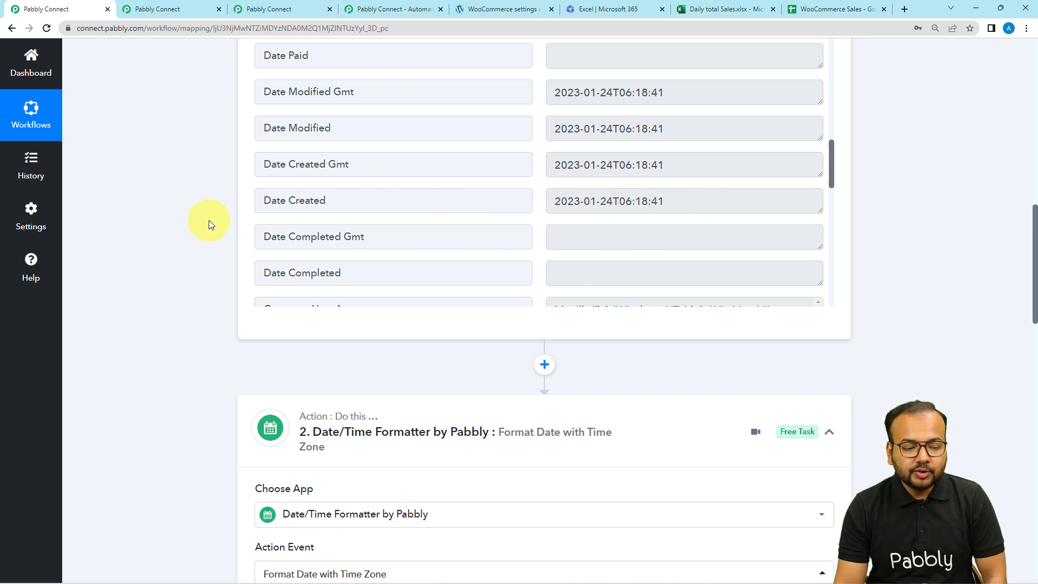
scroll(210, 222, "down", 6)
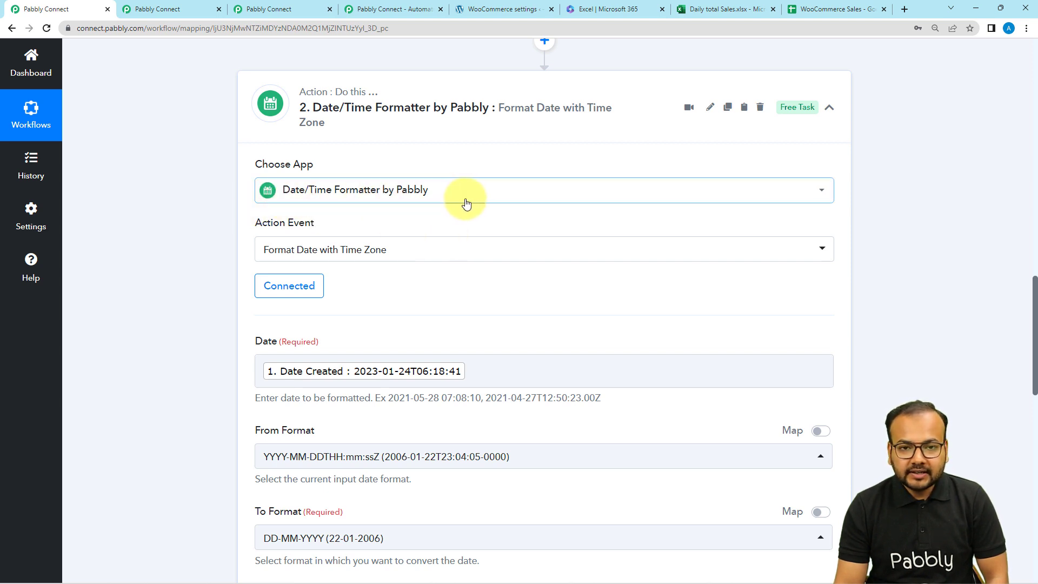
scroll(363, 212, "down", 1)
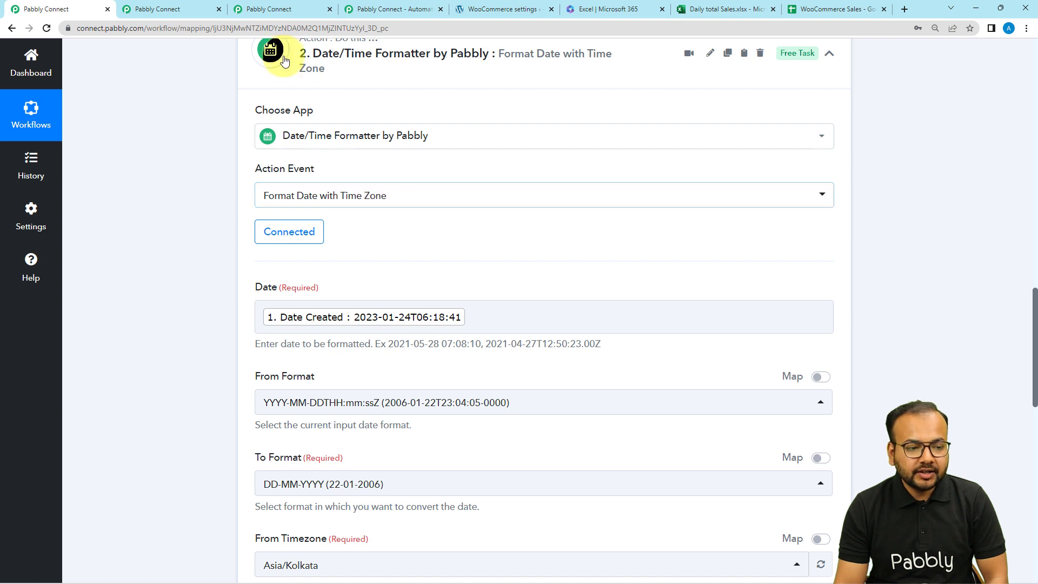
- In the new workflow, set the Date/Time Formatter's action event to Format Date with Time Zone and connect it
left_click(271, 9)
left_click(312, 371)
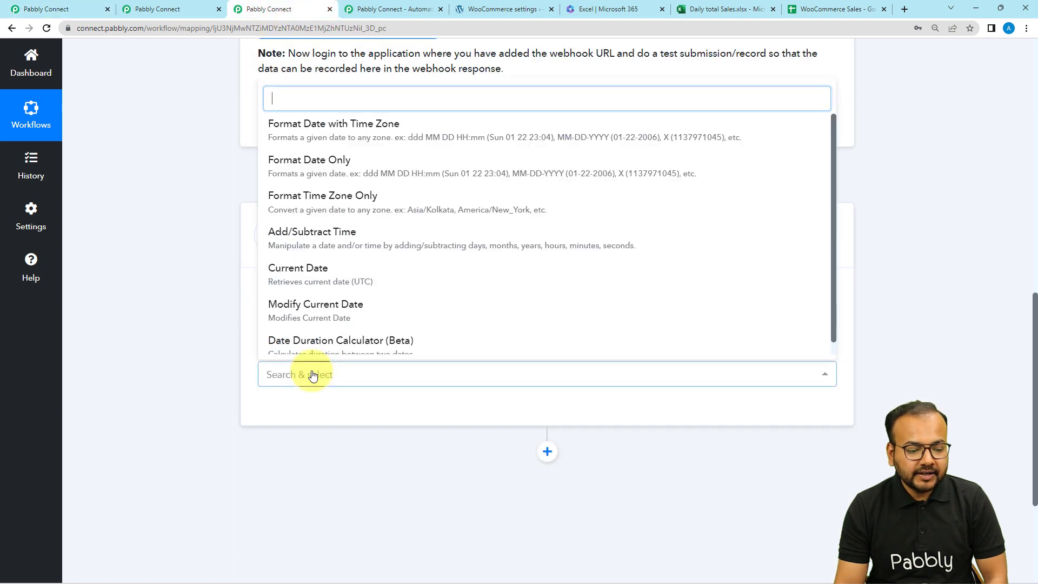
scroll(313, 371, "down", 1)
left_click(331, 146)
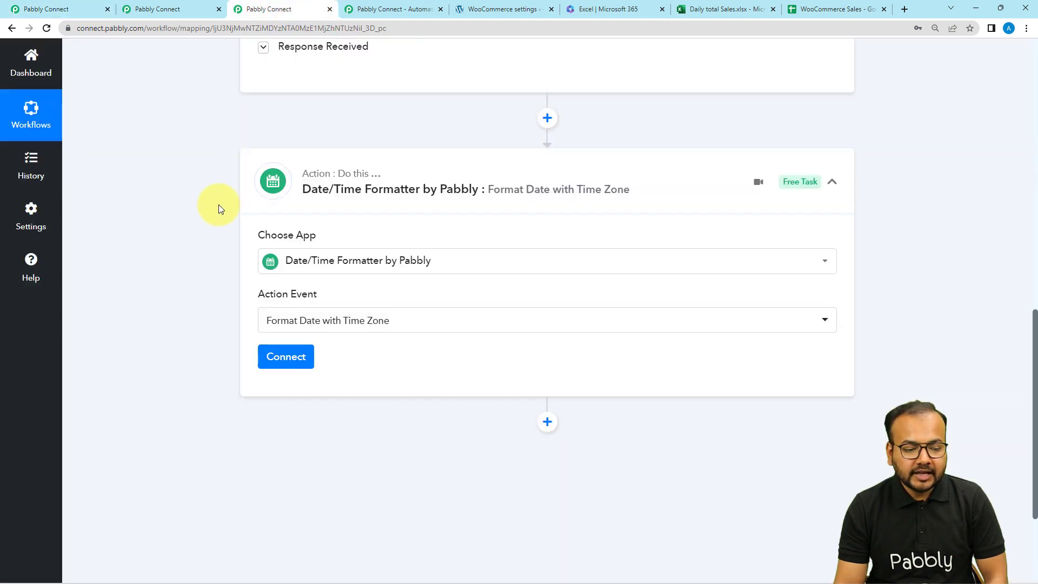
scroll(217, 210, "down", 3)
left_click(292, 194)
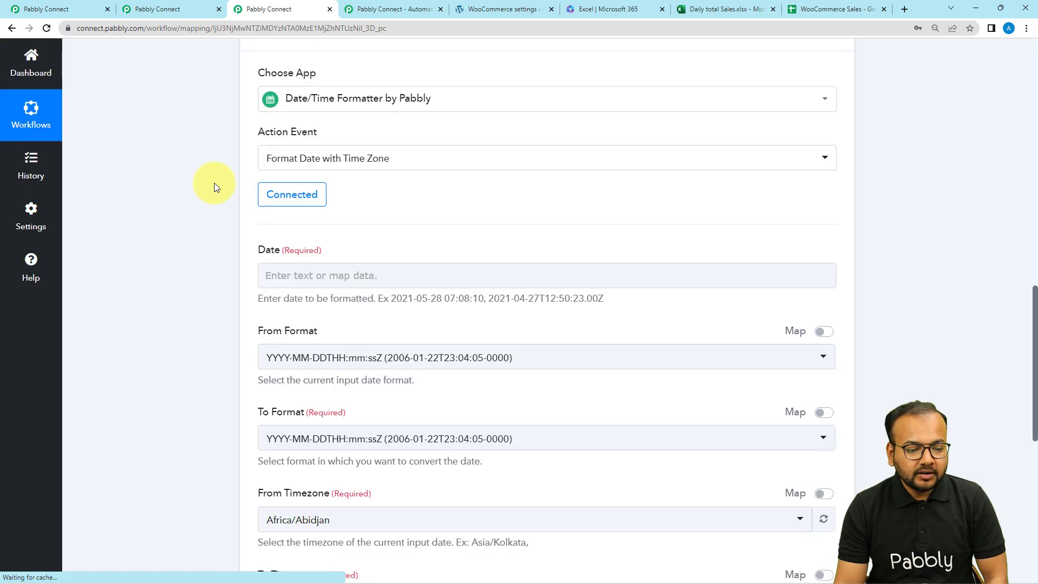
scroll(215, 183, "down", 2)
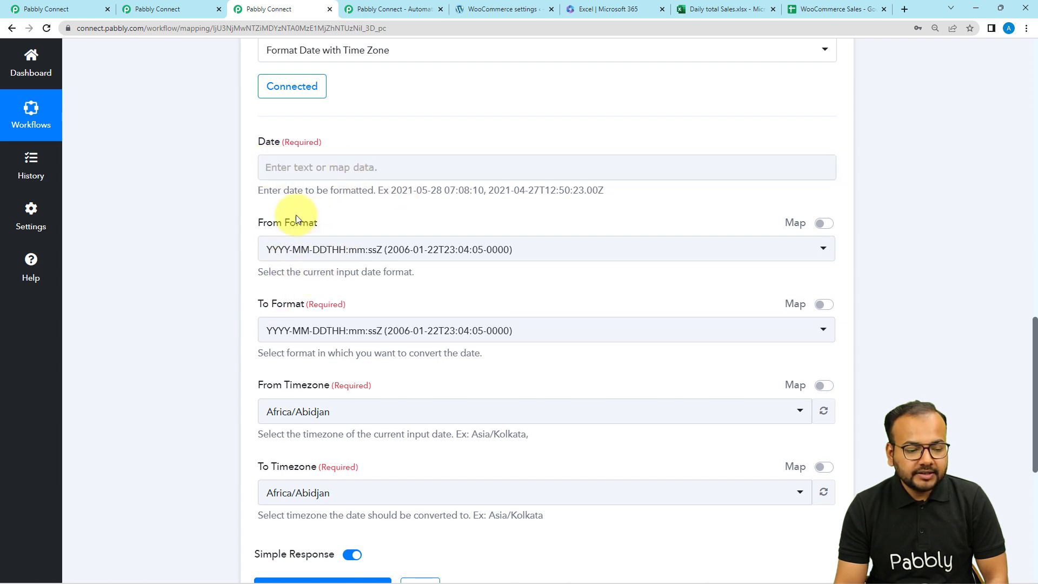
- In the already configured workflow, clear the formatter's Date field and map it to Date Created from the WooCommerce New Order Created step
left_click(93, 8)
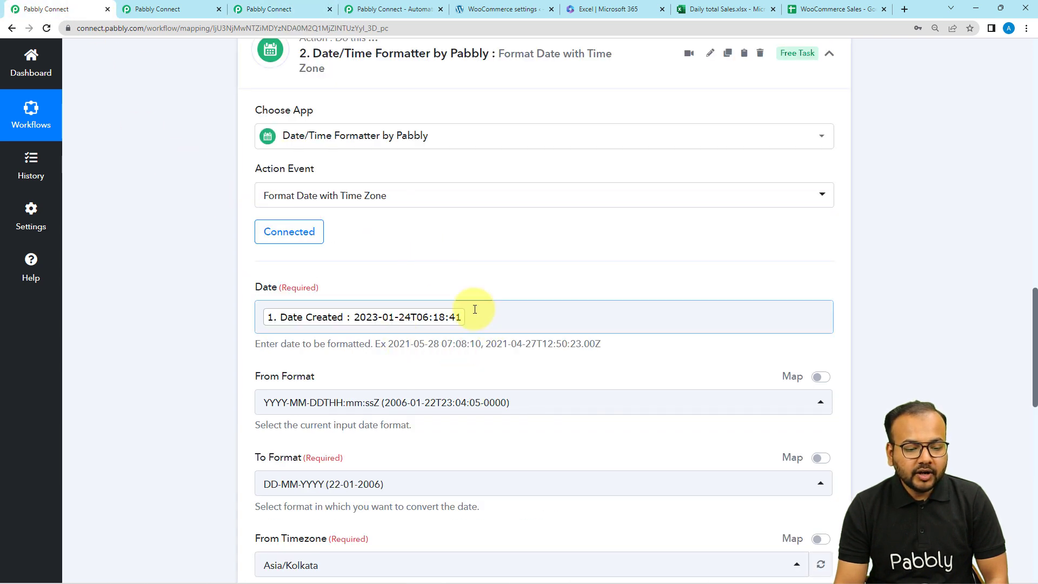
scroll(477, 296, "up", 8)
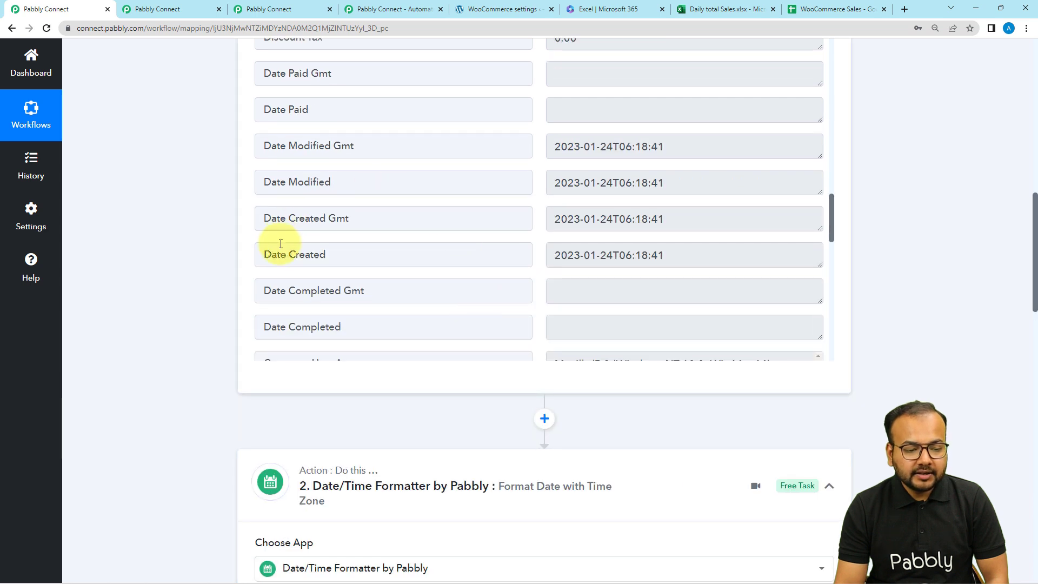
scroll(164, 252, "down", 10)
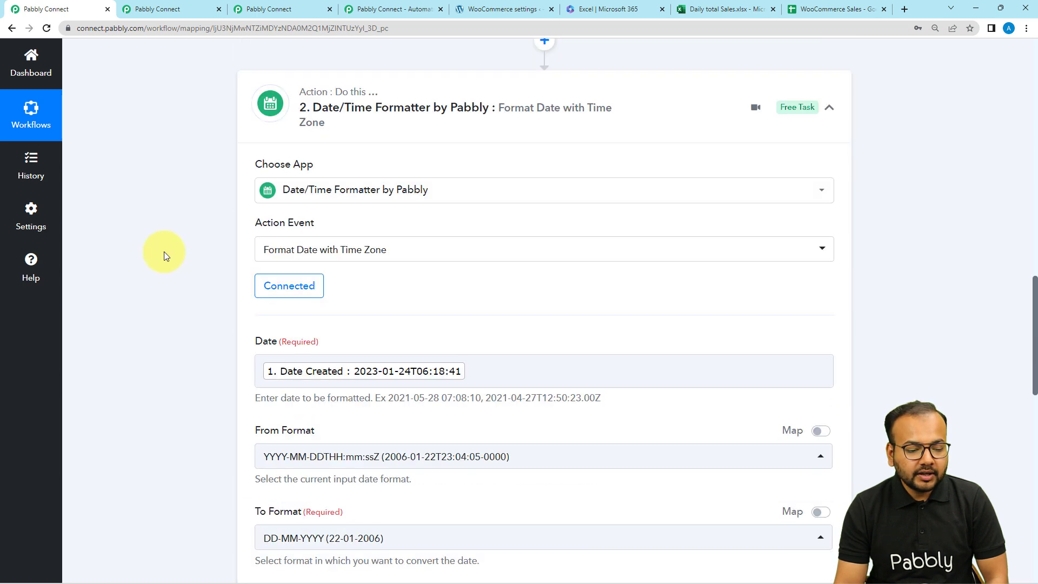
left_click(481, 212)
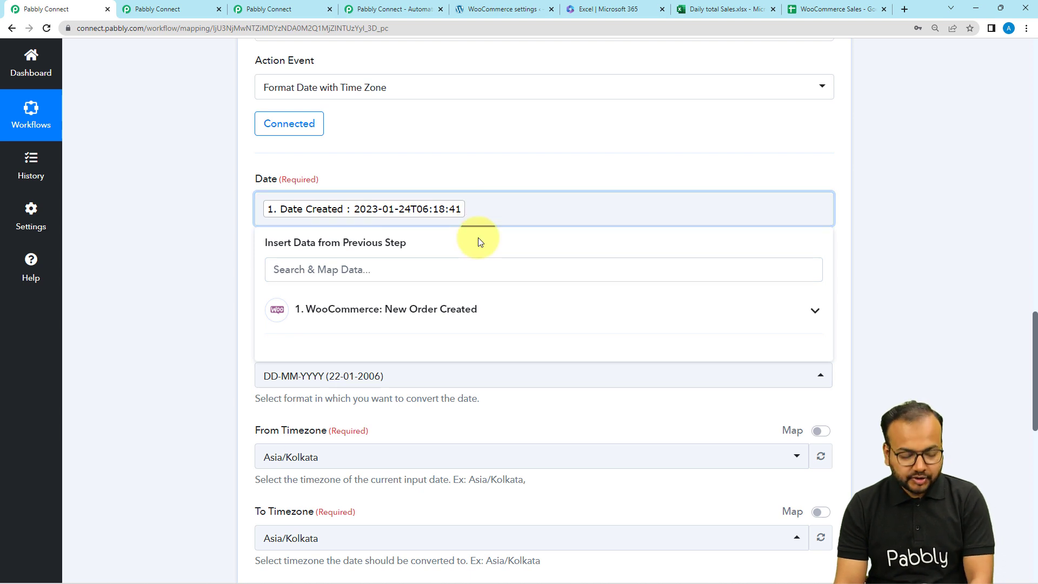
key("BackSpace")
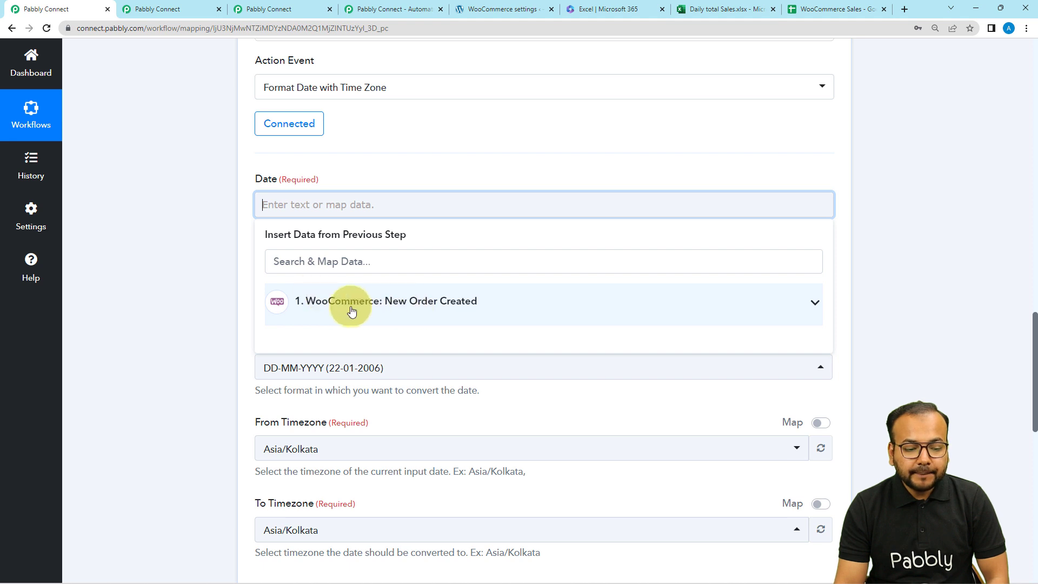
left_click(475, 319)
scroll(377, 484, "down", 1)
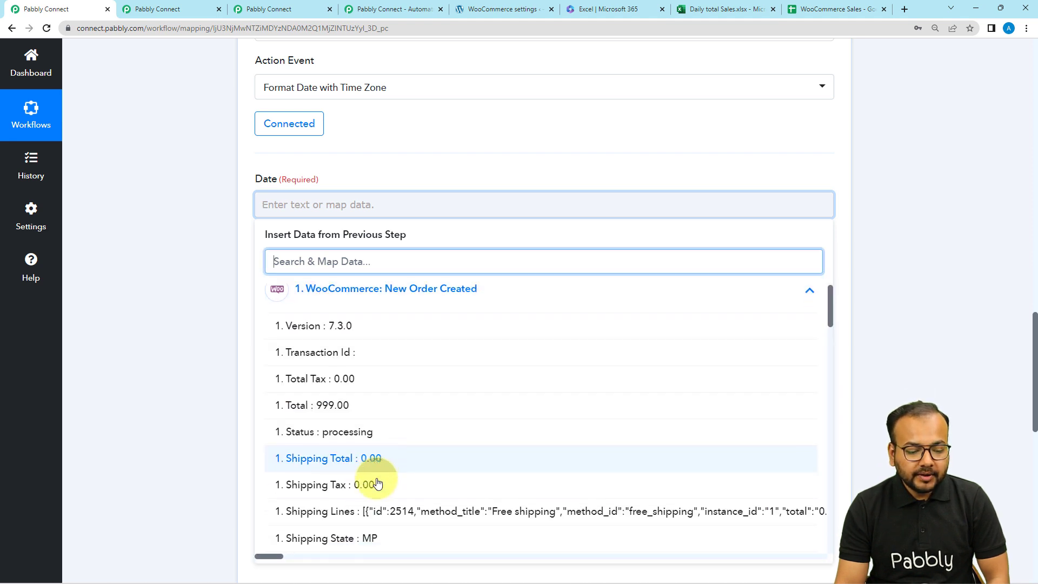
scroll(377, 484, "down", 9)
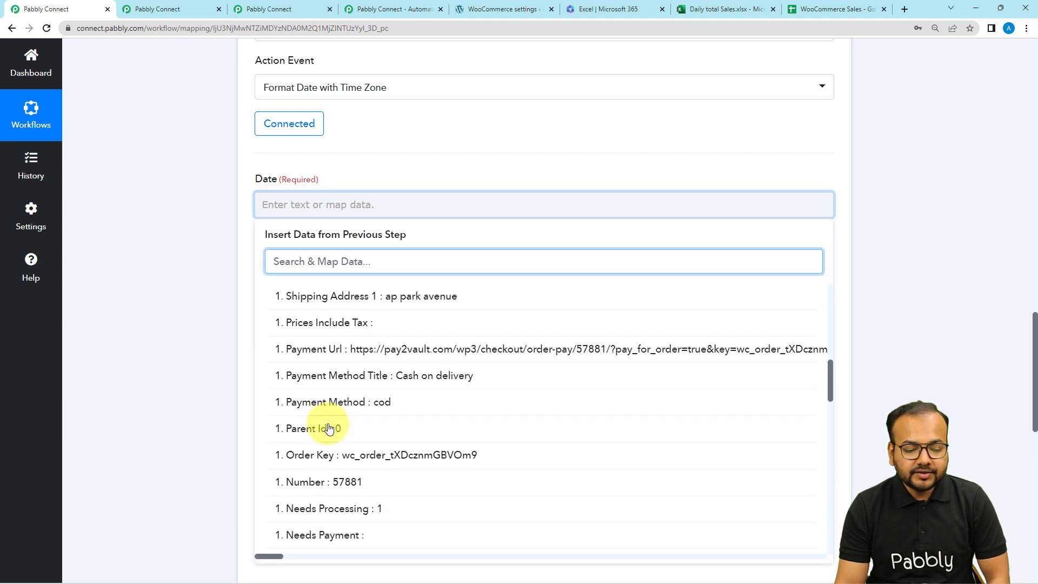
scroll(329, 428, "down", 9)
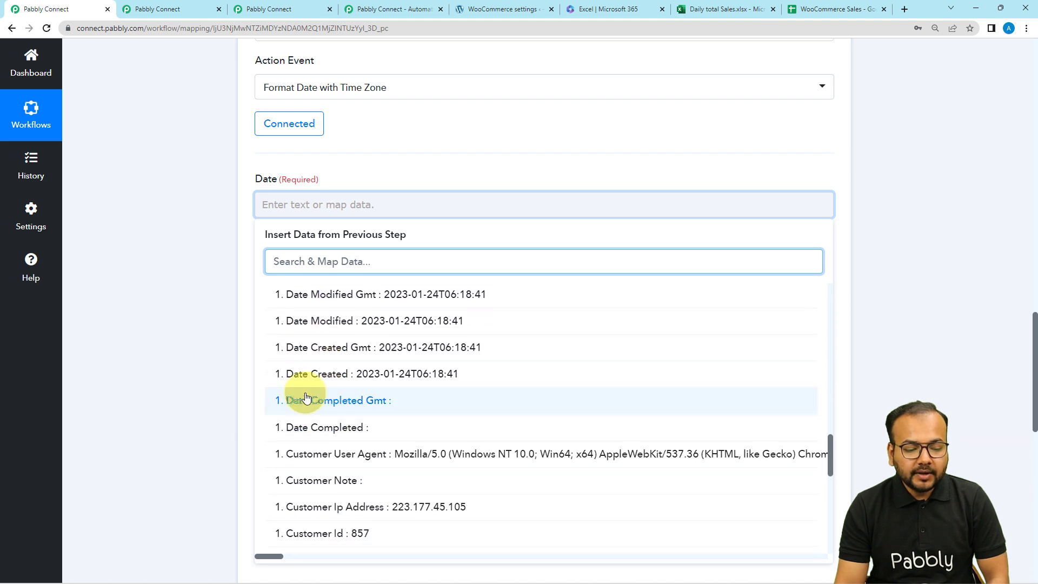
left_click(319, 379)
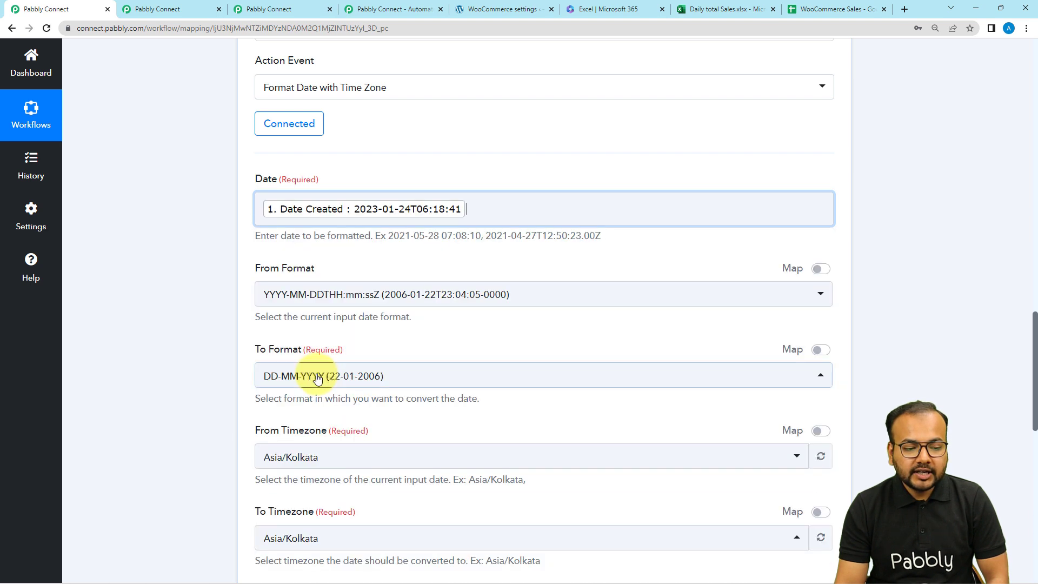
left_click(174, 283)
- Select YYYY-MM-DDTHH:mm:ssZ as the From Format of the Date/Time Formatter step
scroll(209, 279, "down", 1)
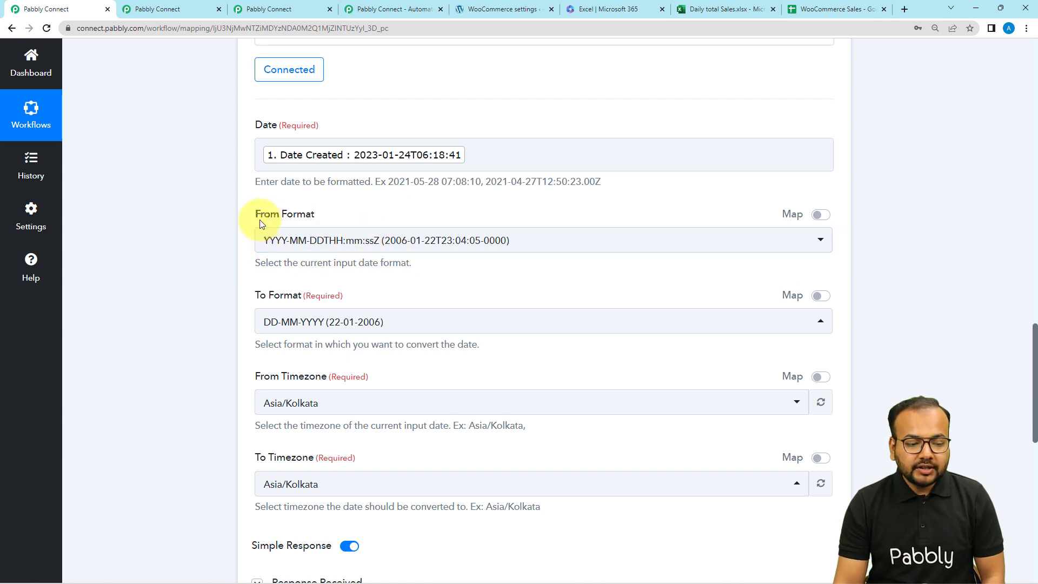
left_click(338, 241)
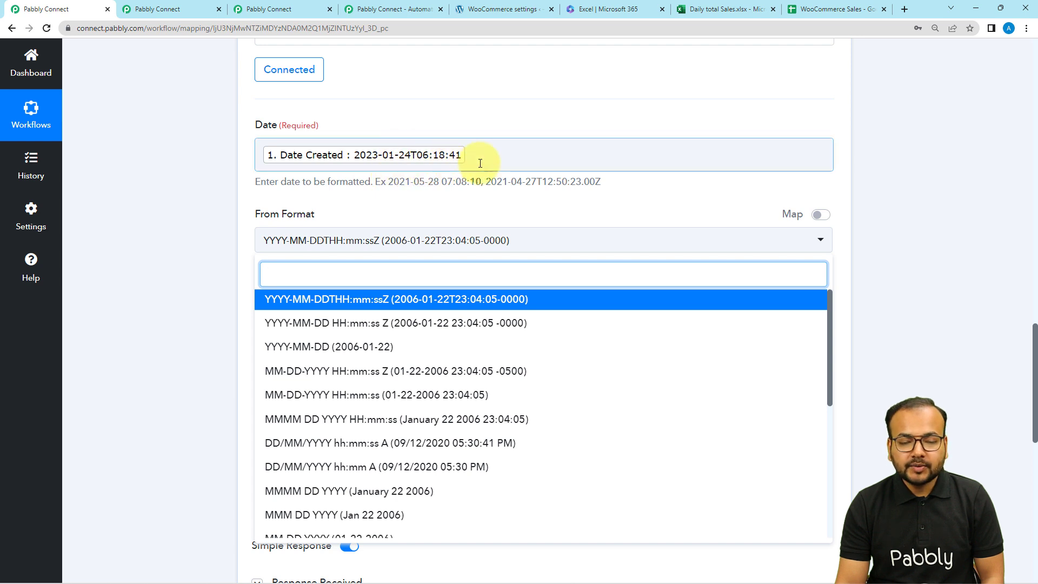
left_click(348, 299)
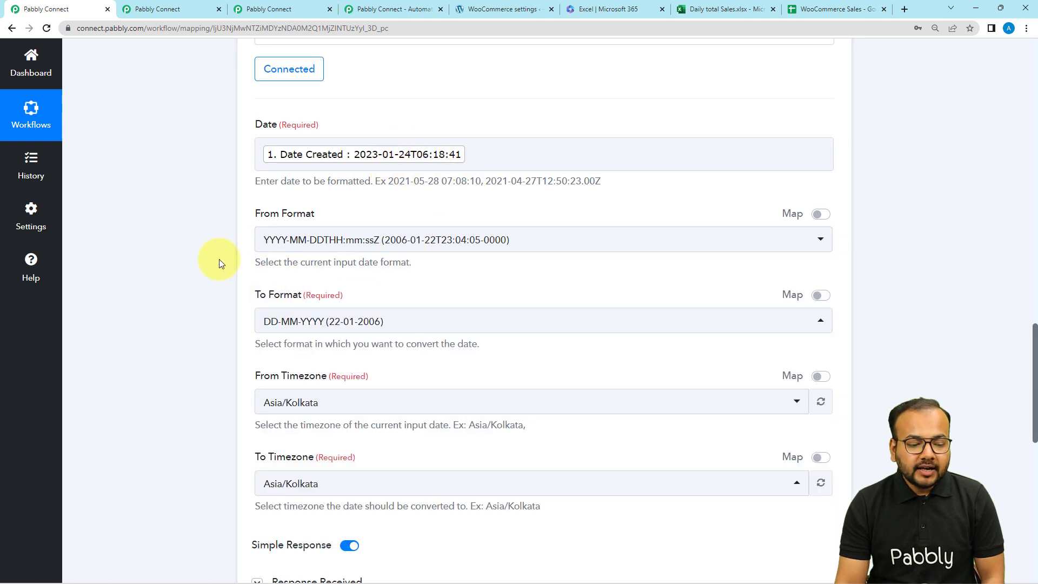
scroll(249, 249, "down", 1)
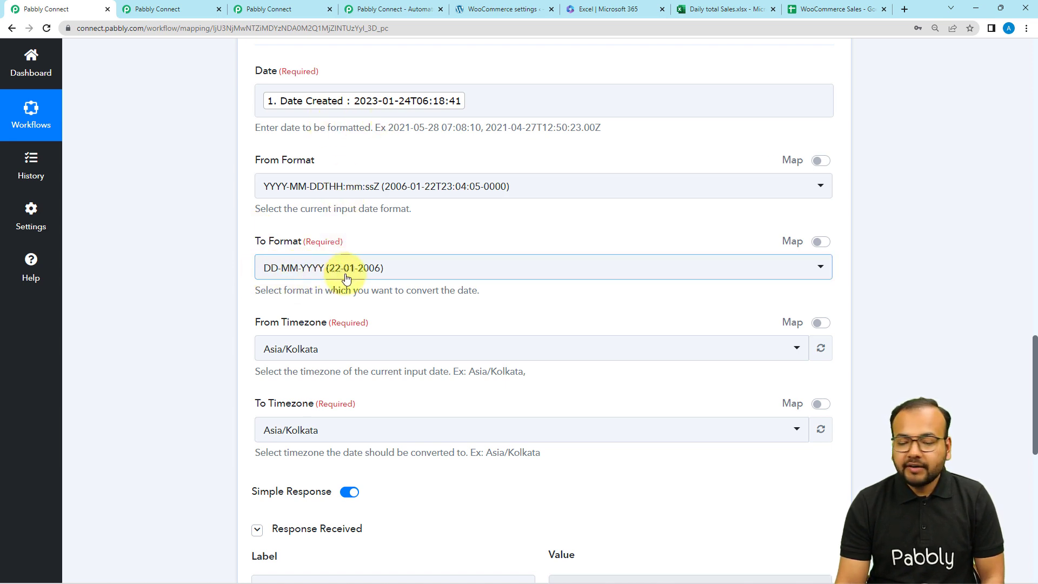
- Examine the Date/Time Formatter step's target format, its From and To Timezone settings, and the received test response
scroll(264, 300, "down", 2)
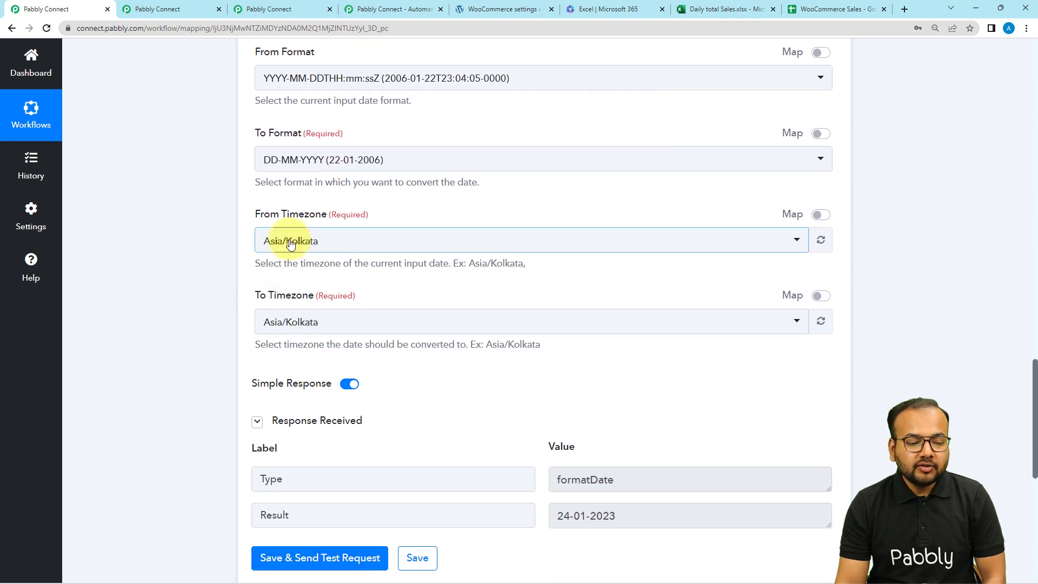
left_click(291, 242)
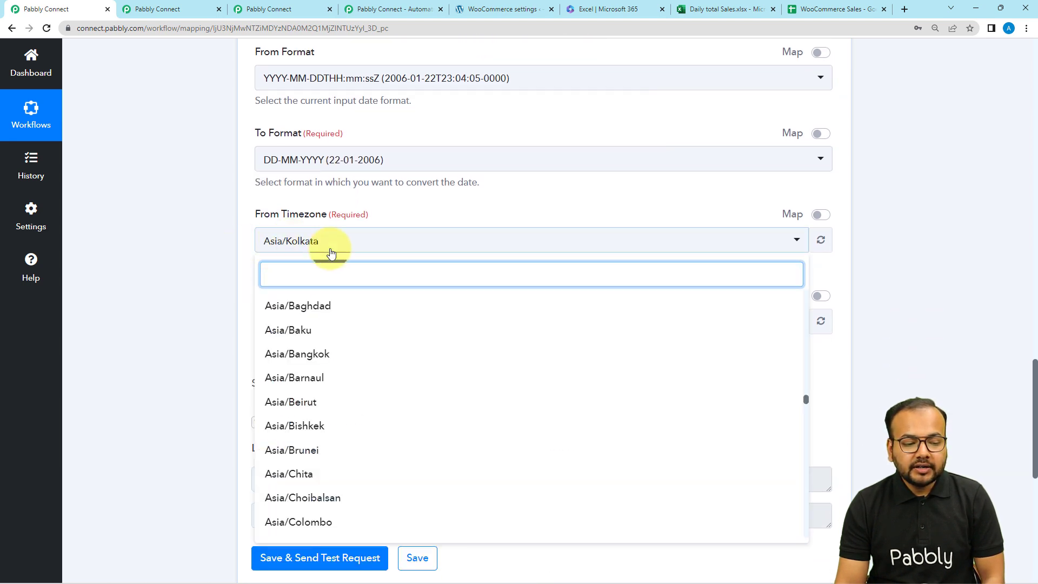
left_click(211, 243)
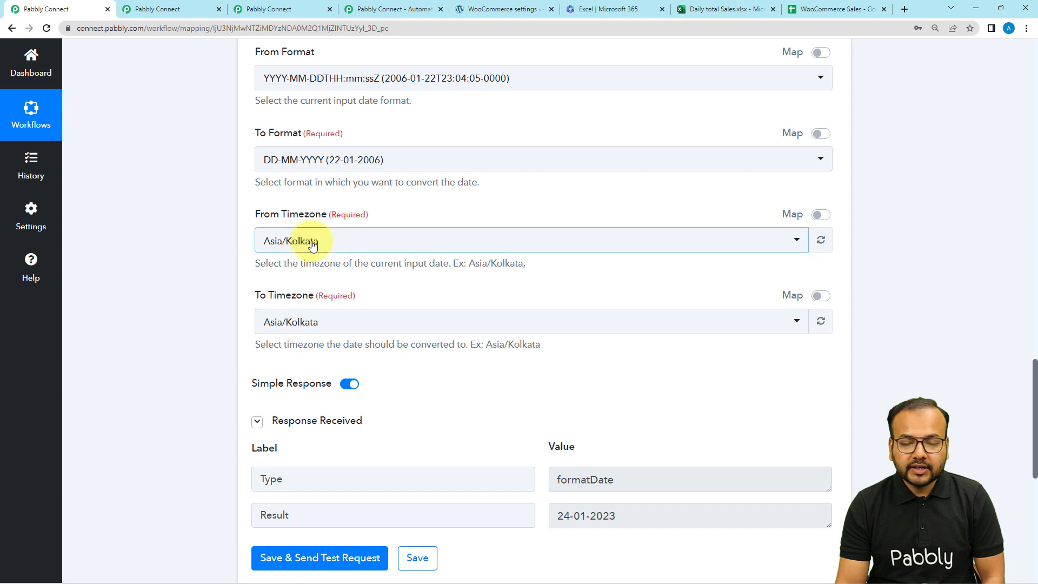
scroll(302, 241, "down", 3)
left_click(292, 161)
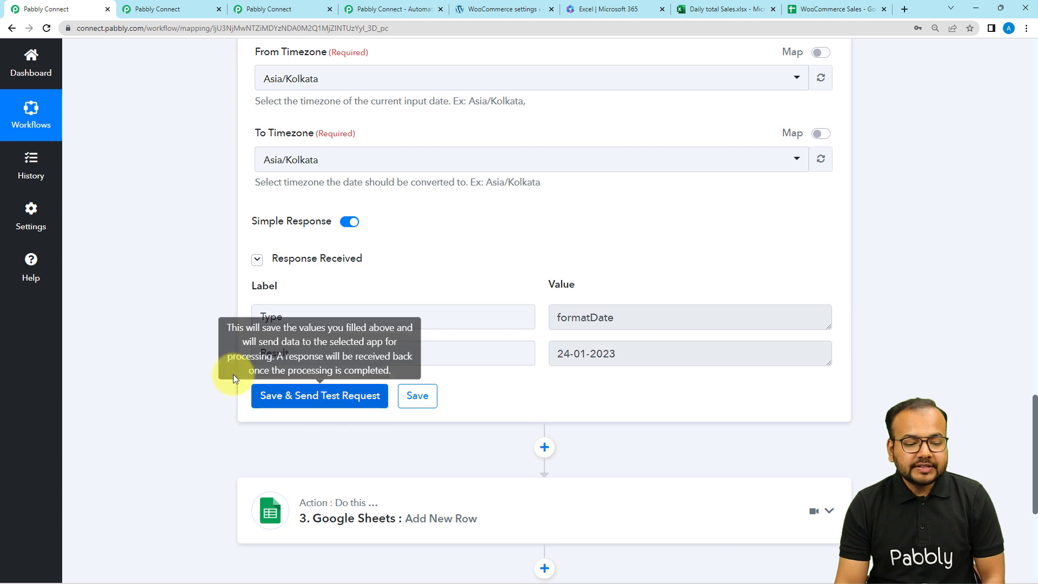
scroll(265, 405, "up", 7)
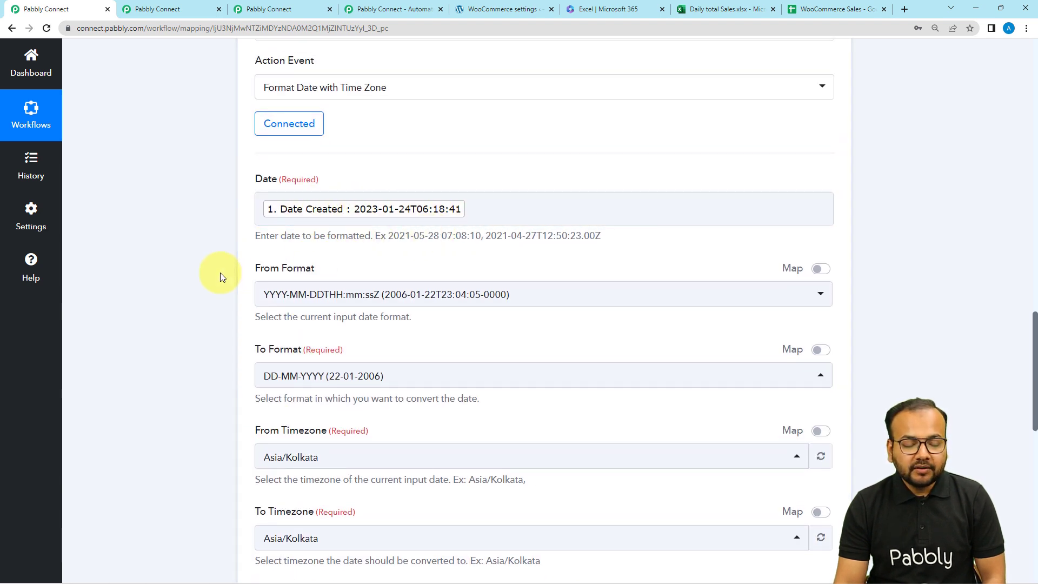
scroll(219, 277, "down", 7)
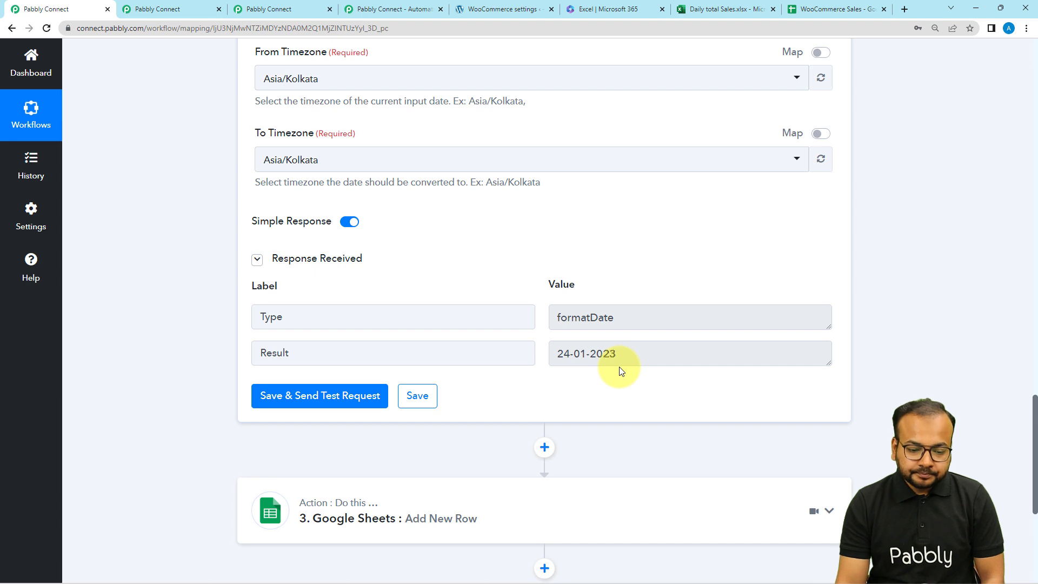
scroll(618, 367, "down", 2)
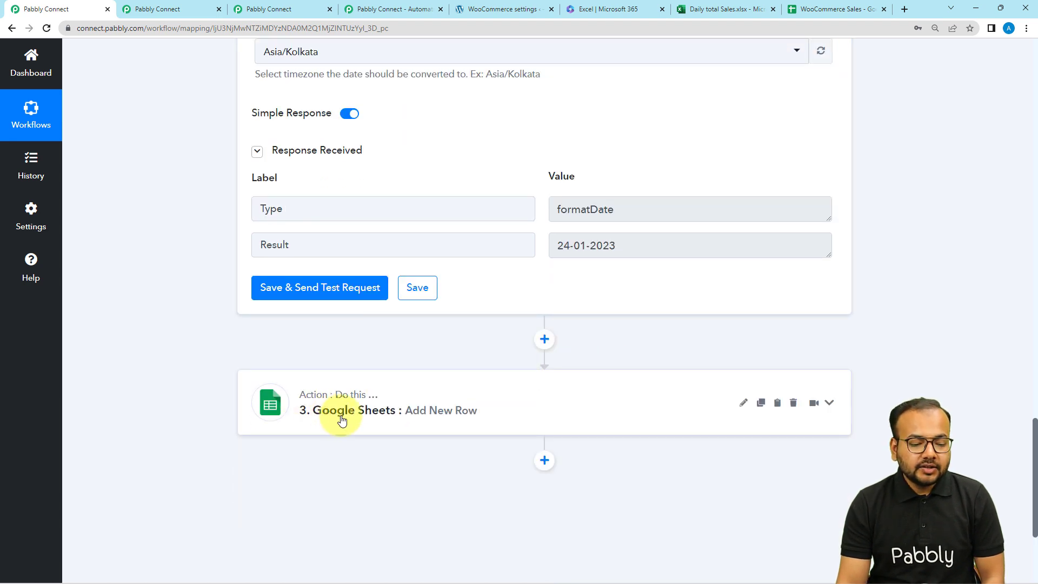
- In the new workflow, add an action step after the Date/Time Formatter step
left_click(246, 9)
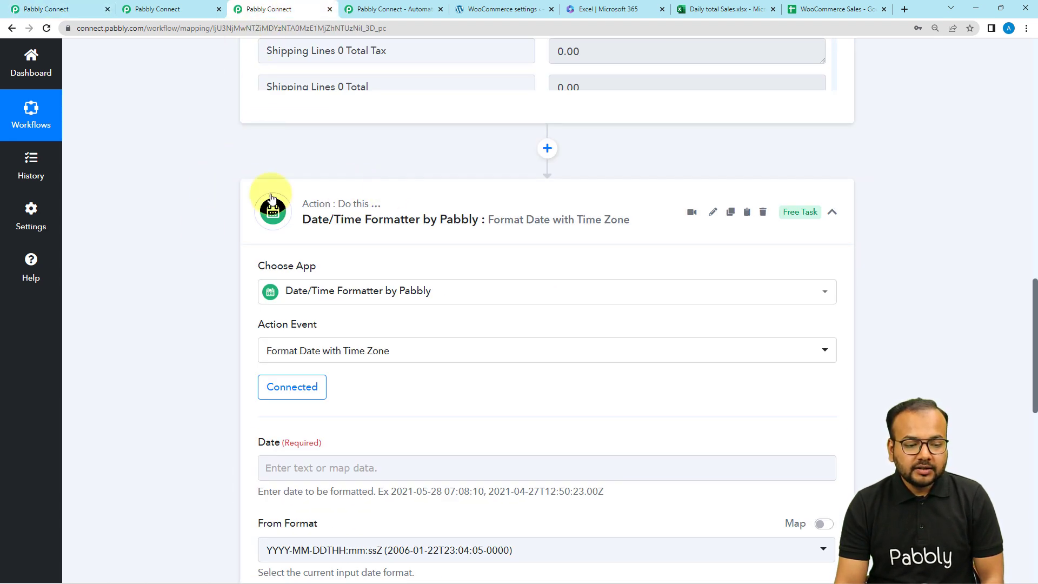
scroll(203, 231, "down", 12)
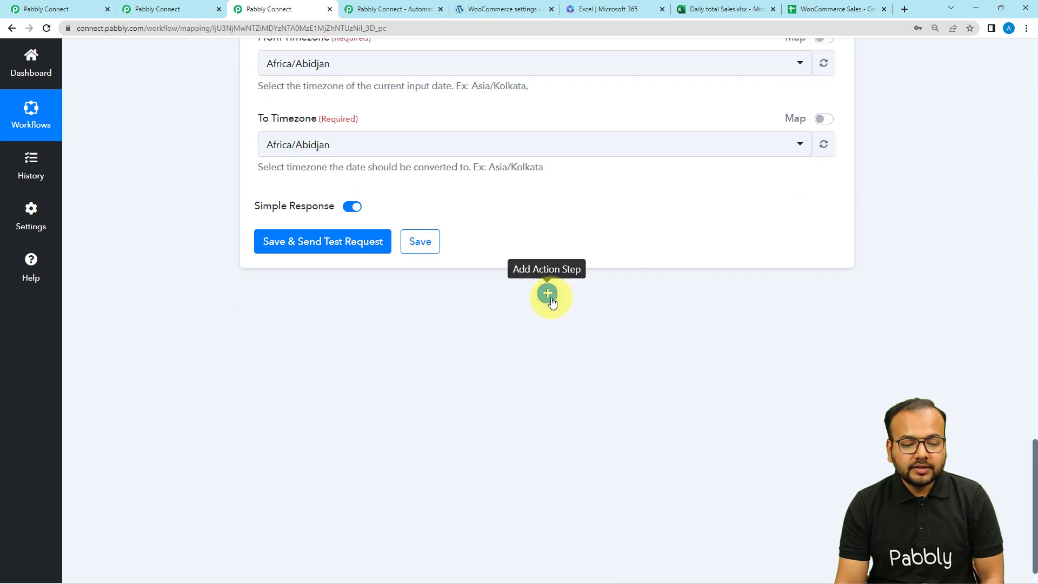
left_click(548, 294)
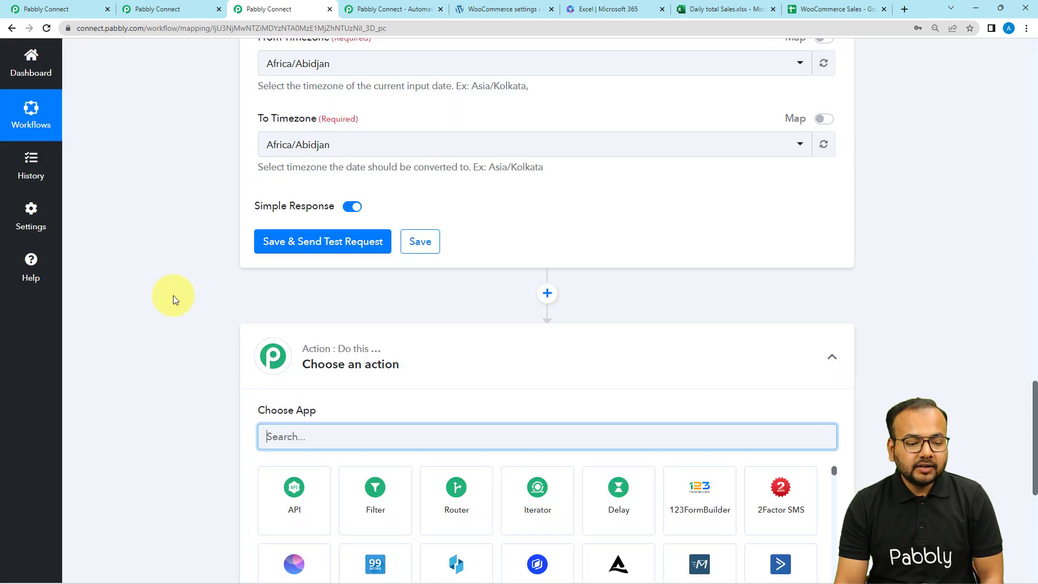
- In the already configured order-capture workflow, expand the Google Sheets Add New Row step
left_click(149, 7)
scroll(212, 362, "down", 2)
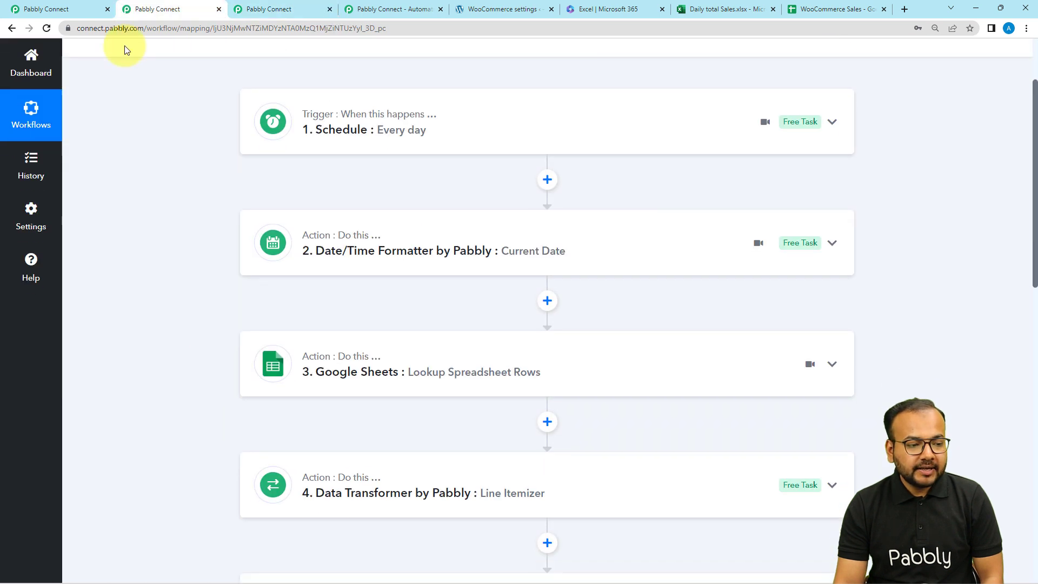
left_click(56, 8)
left_click(388, 398)
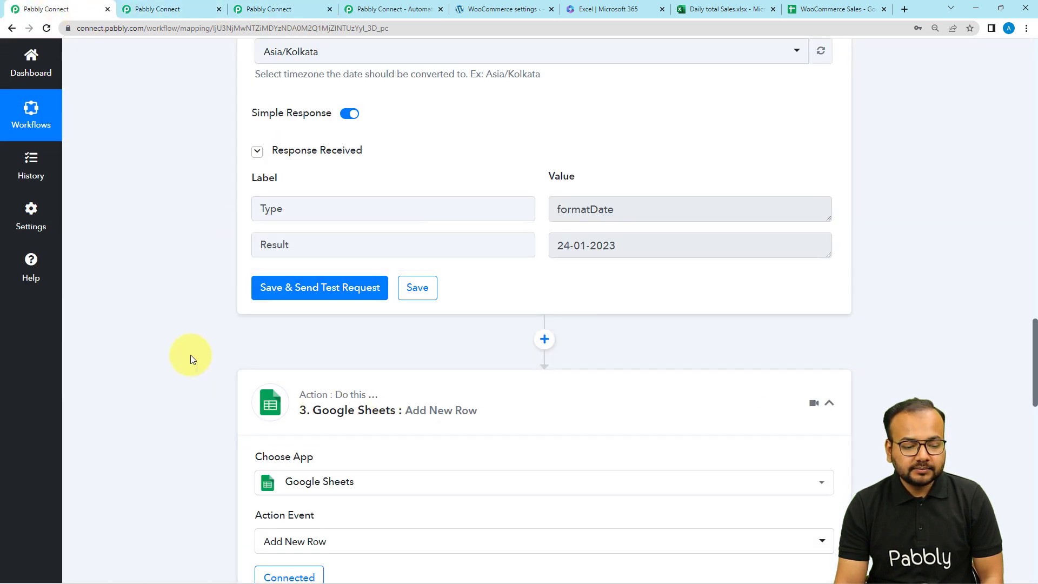
scroll(193, 355, "down", 2)
- In the new workflow, set the empty action step to Google Sheets with the action event Add New Row
left_click(302, 9)
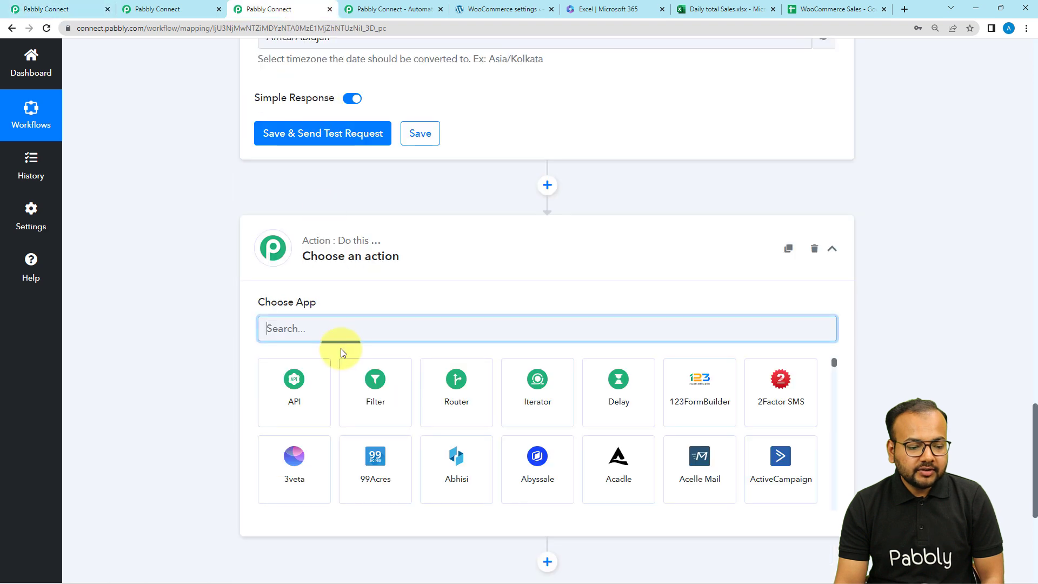
type("goo")
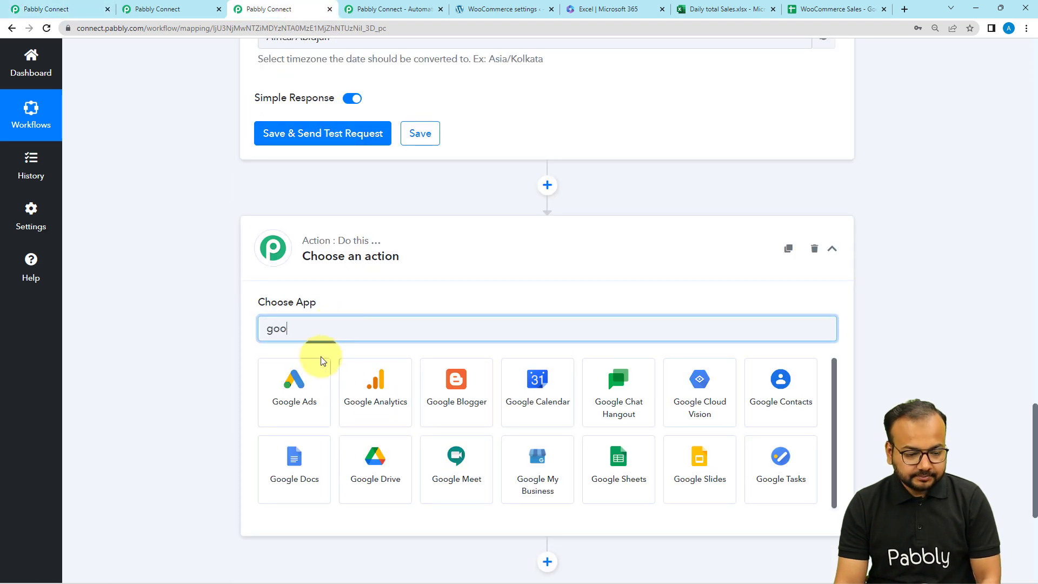
left_click(618, 468)
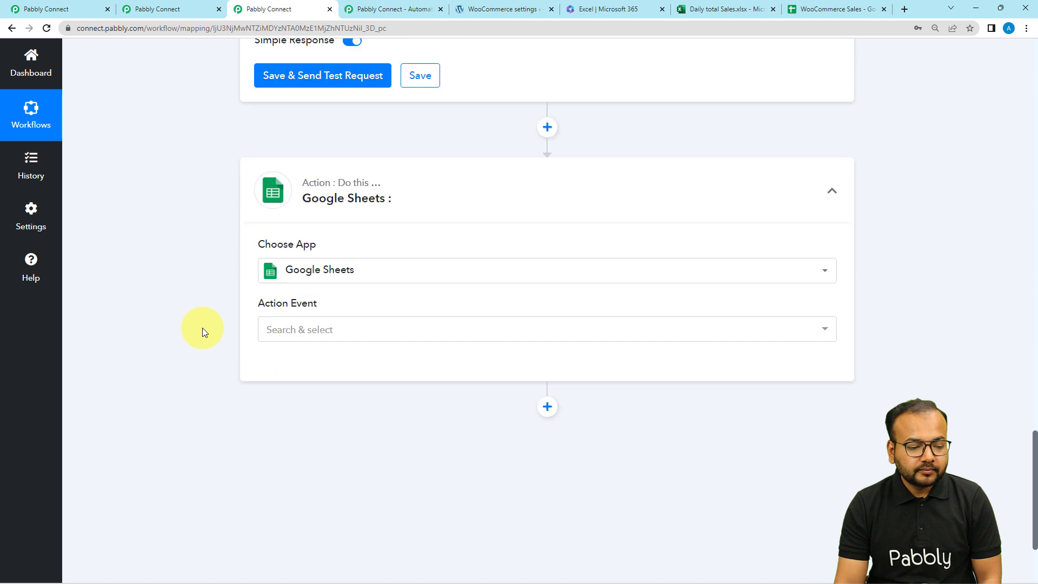
left_click(288, 226)
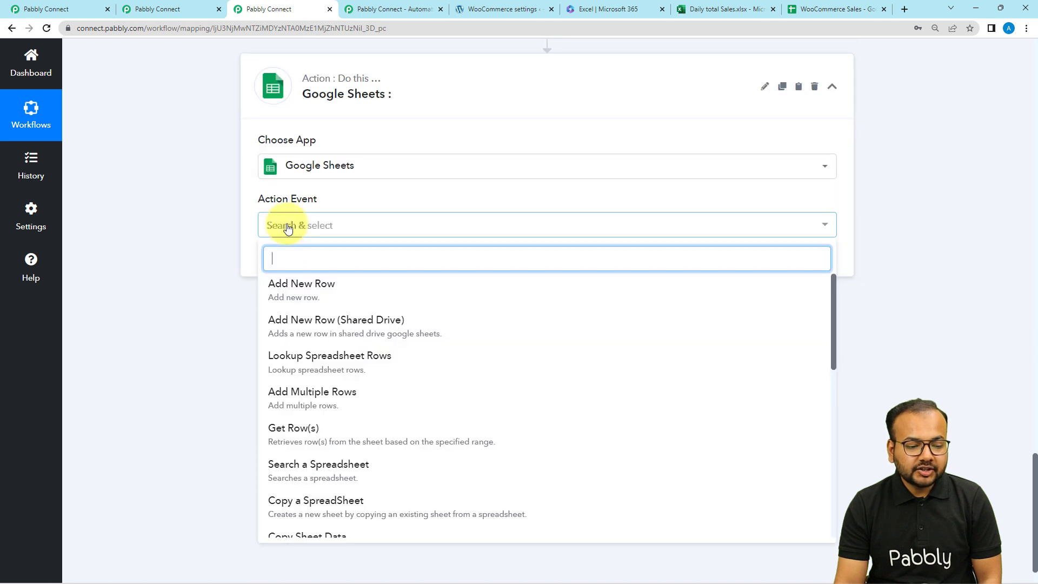
left_click(317, 294)
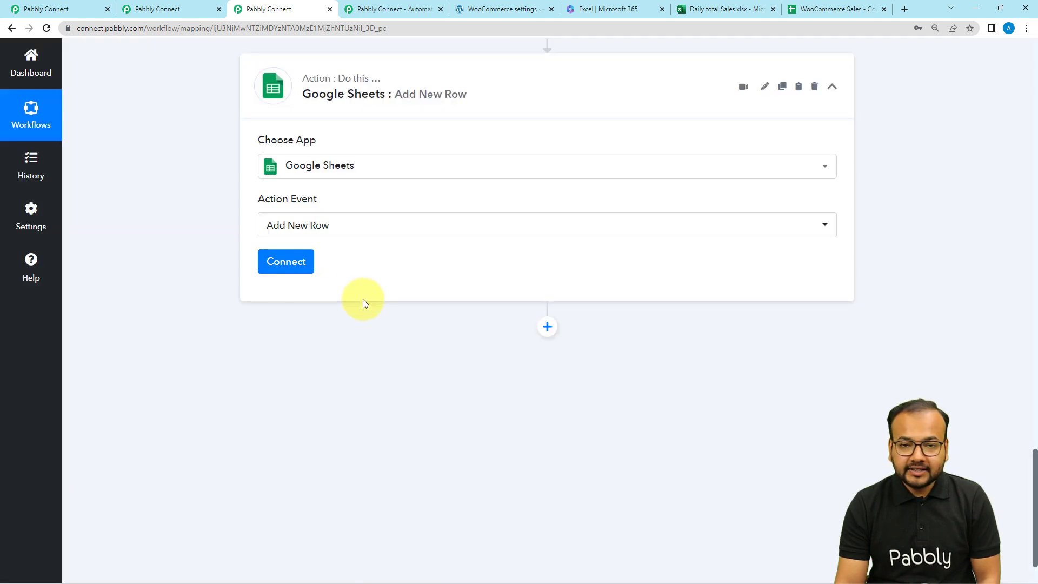
- Authorize a new Google Sheets connection through Google sign-in, and select the WooCommerce Sales spreadsheet and Sheet1
left_click(290, 266)
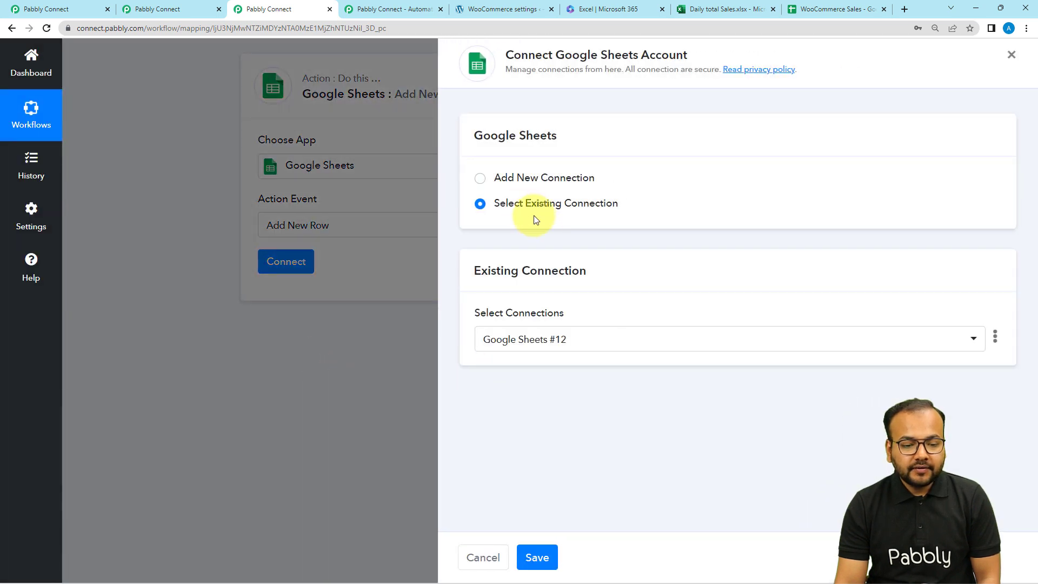
left_click(480, 179)
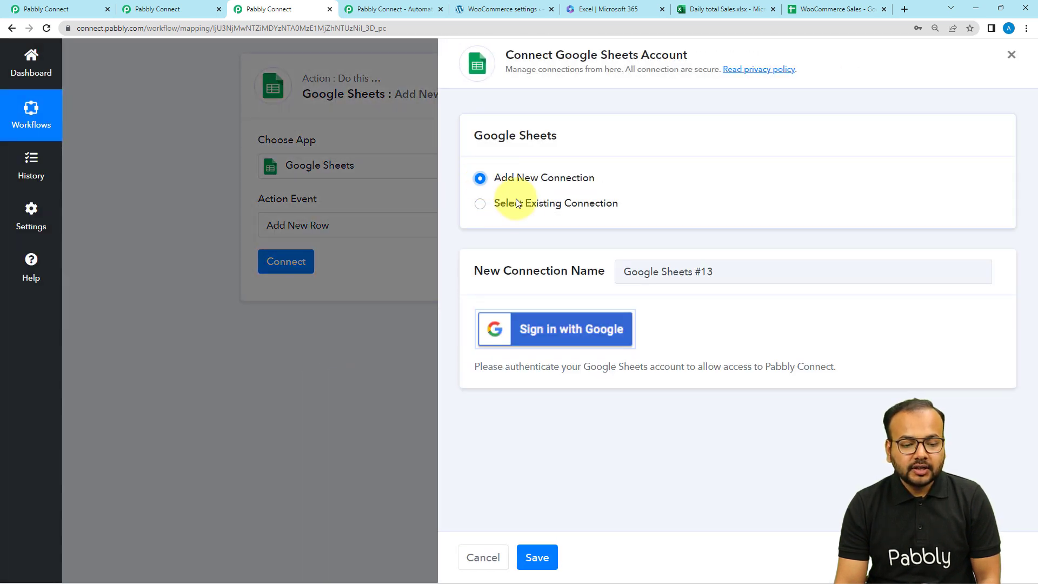
left_click(534, 336)
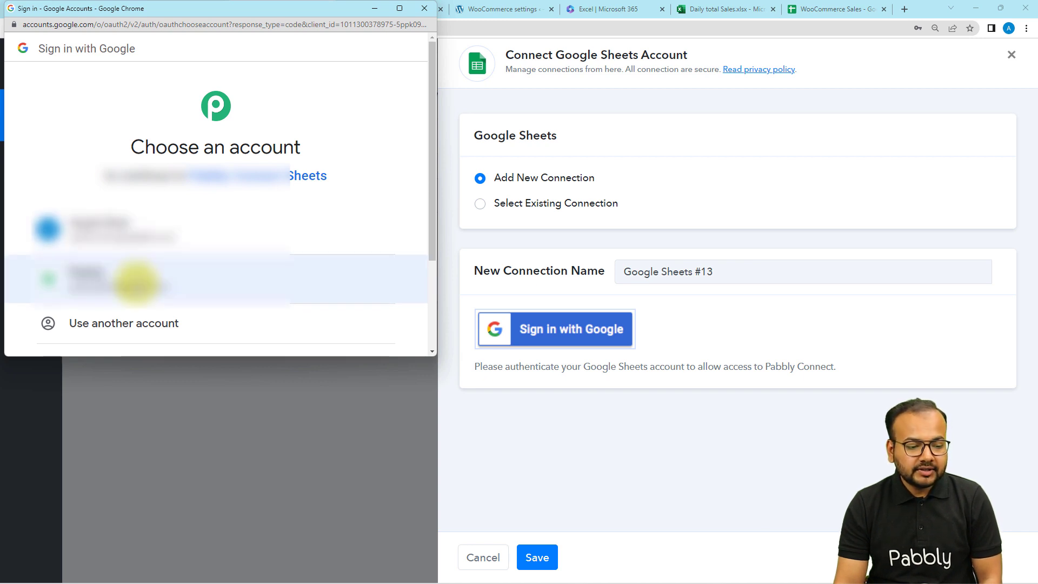
left_click(150, 287)
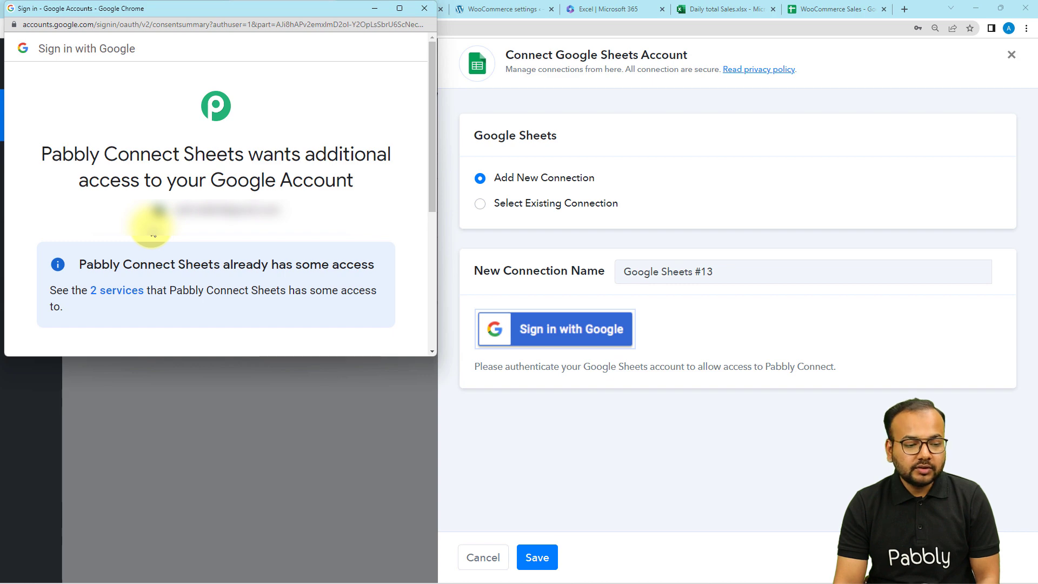
scroll(153, 234, "down", 4)
left_click(271, 297)
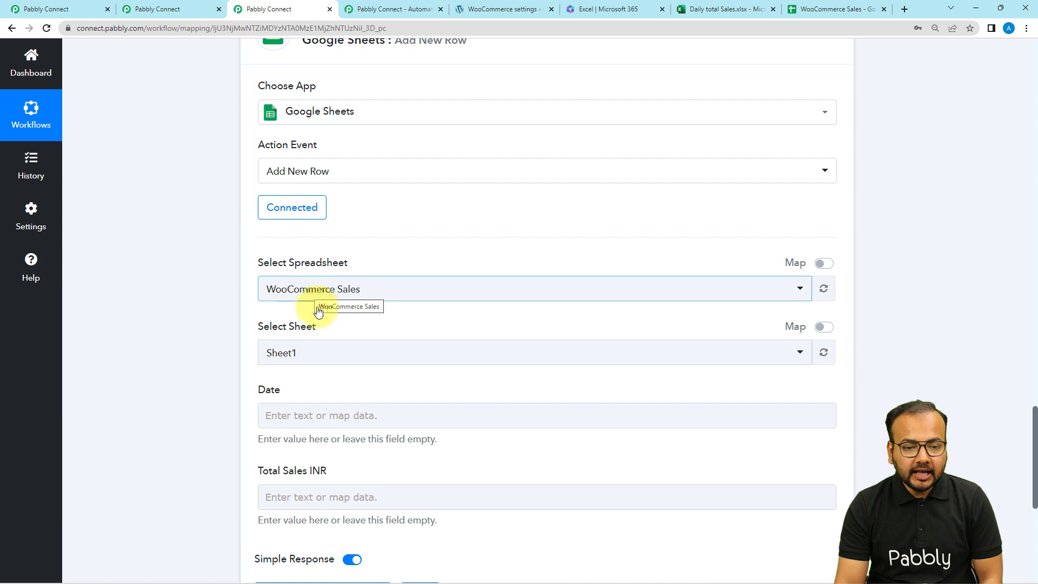
- Compare the WooCommerce Sales spreadsheet's columns with the Date and Total Sales fields of the Google Sheets steps in both workflows
left_click(811, 10)
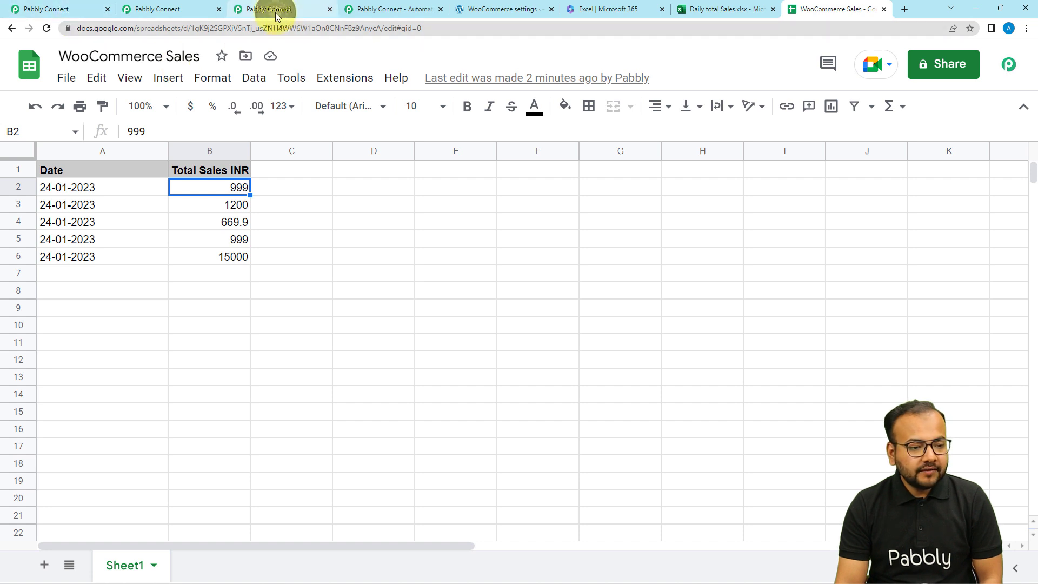
left_click(62, 9)
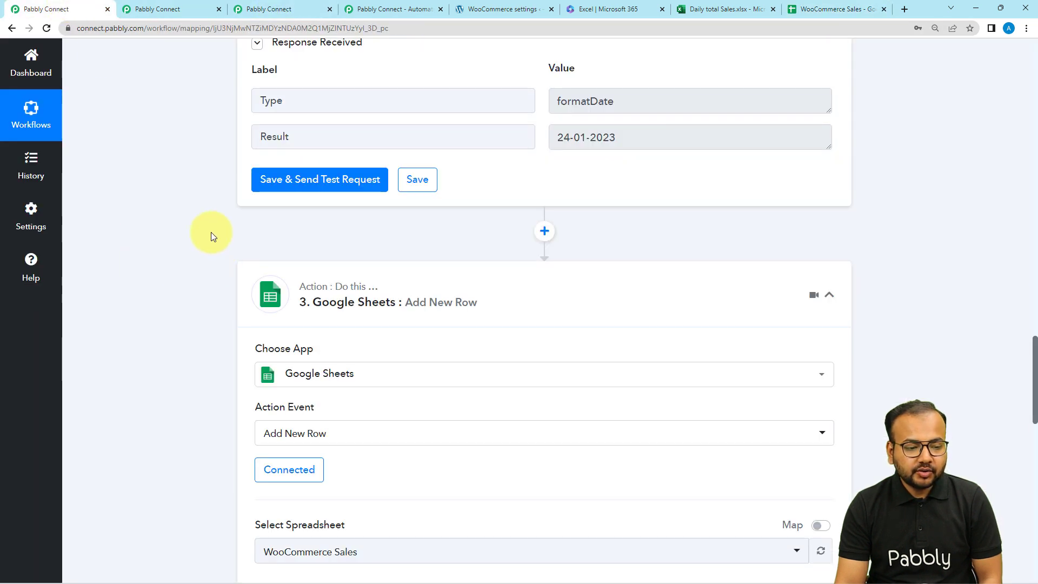
scroll(173, 294, "down", 6)
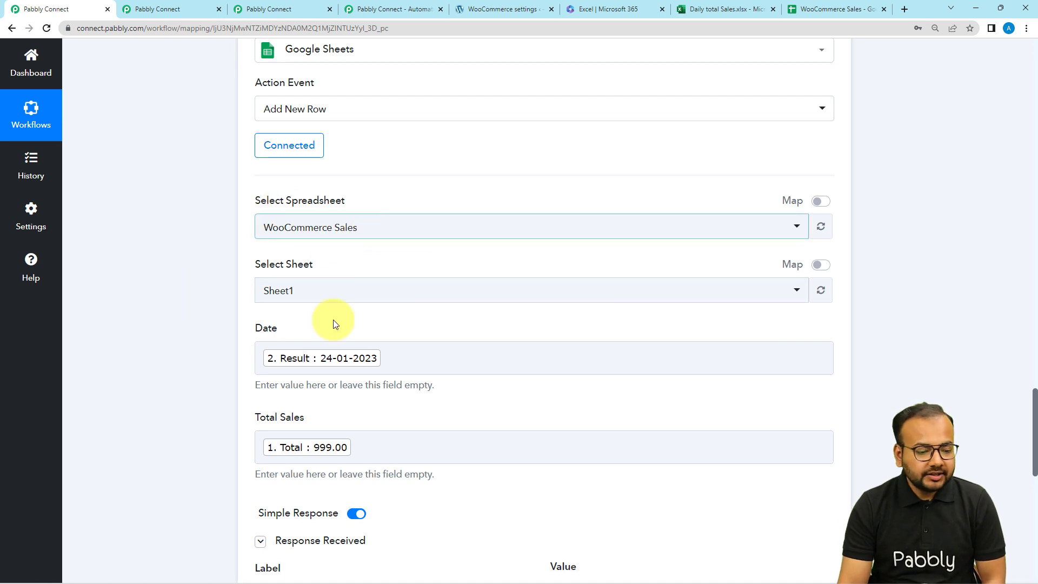
scroll(212, 304, "down", 2)
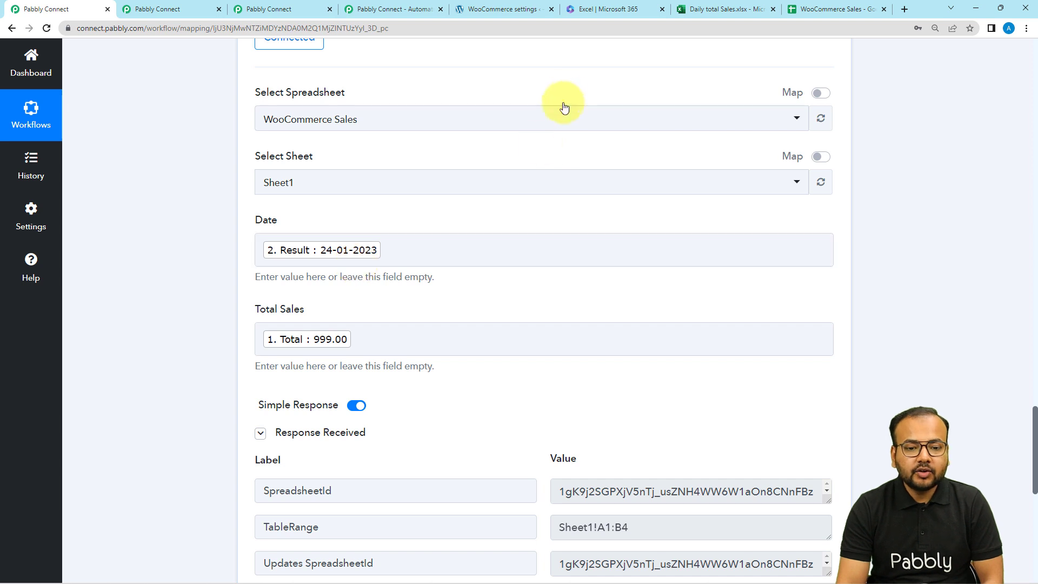
left_click(714, 10)
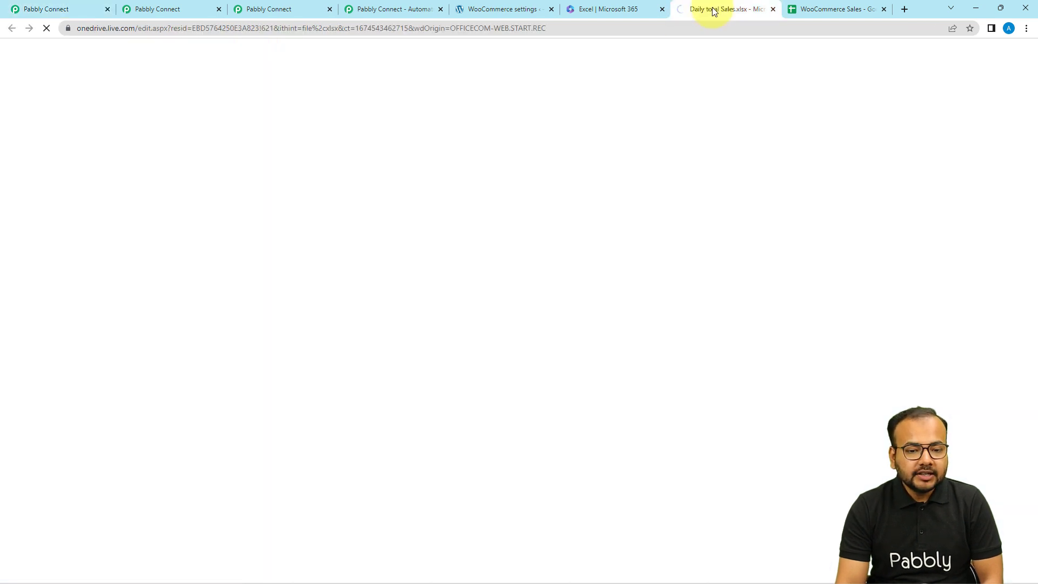
left_click(811, 8)
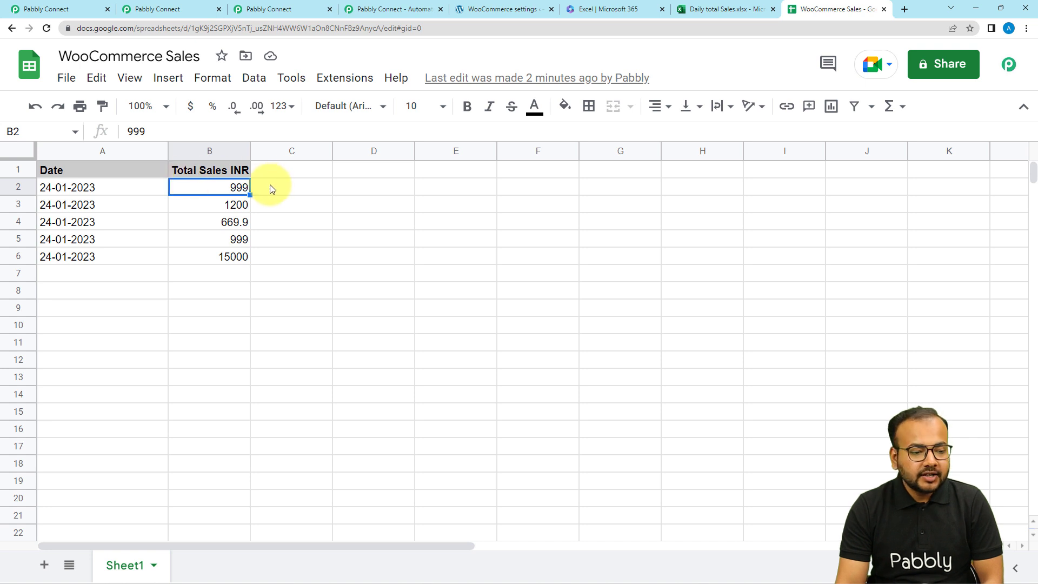
left_click(298, 12)
scroll(168, 336, "down", 3)
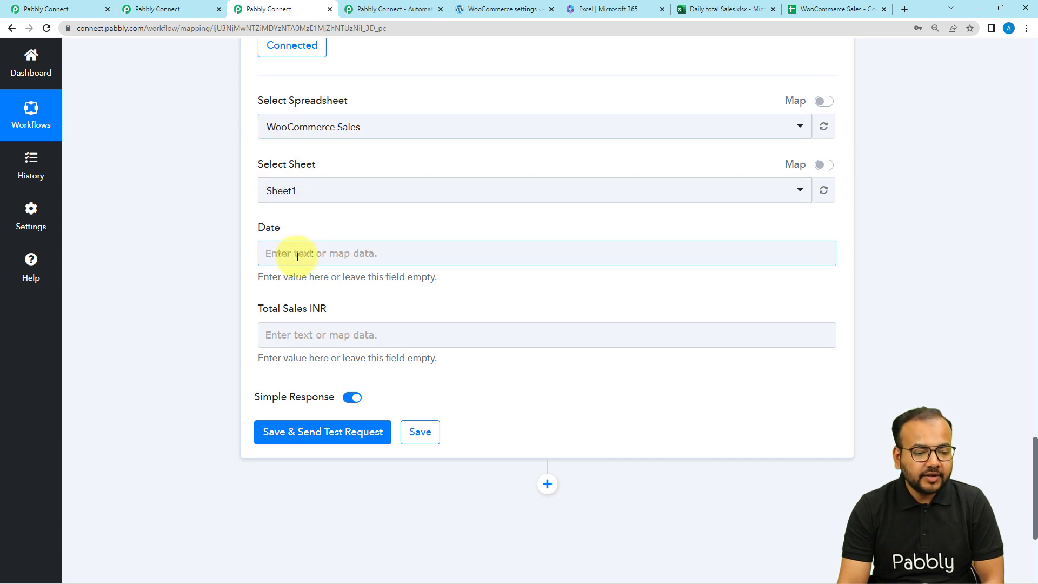
- In the configured order-capture workflow, insert the Date/Time Formatter's Result into the Google Sheets step's Date field, and remove the duplicate mapping
left_click(86, 10)
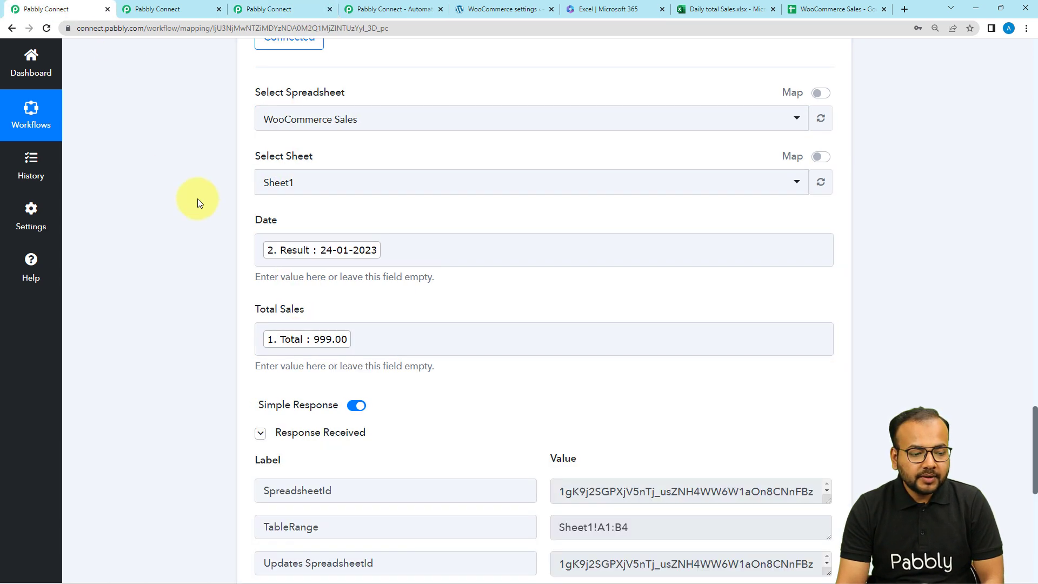
left_click(390, 251)
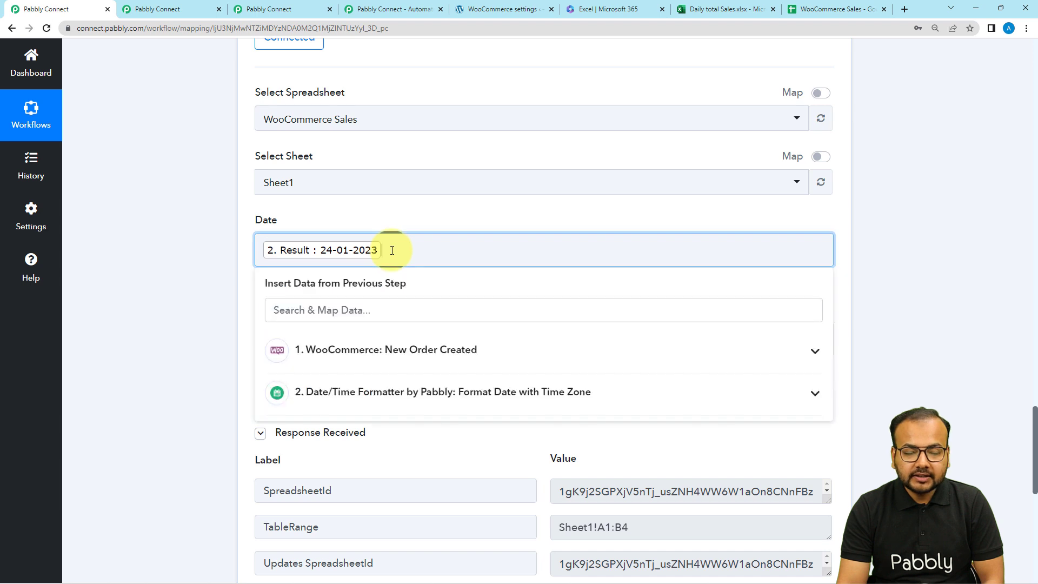
left_click(327, 367)
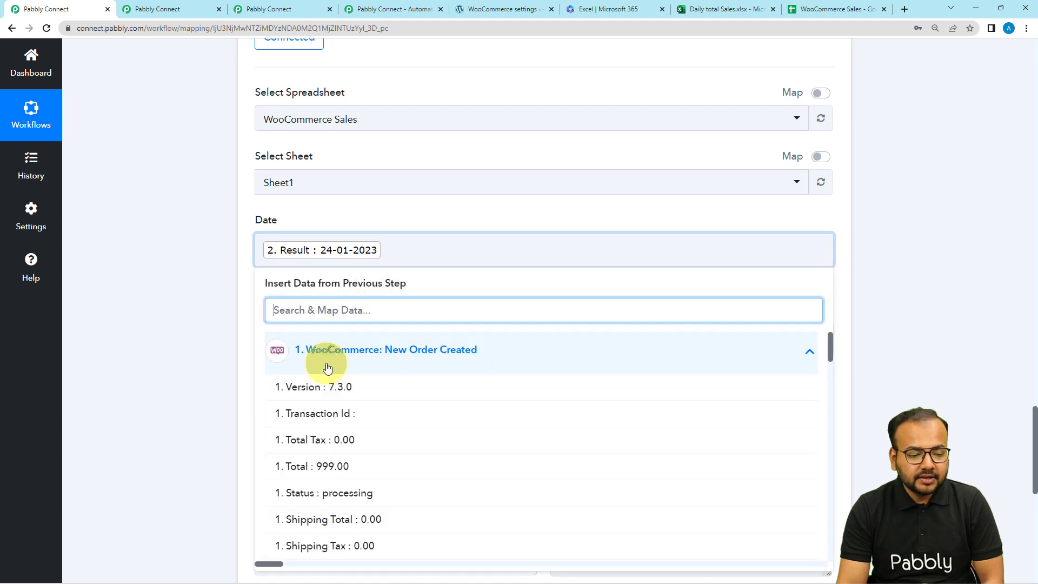
left_click(194, 304)
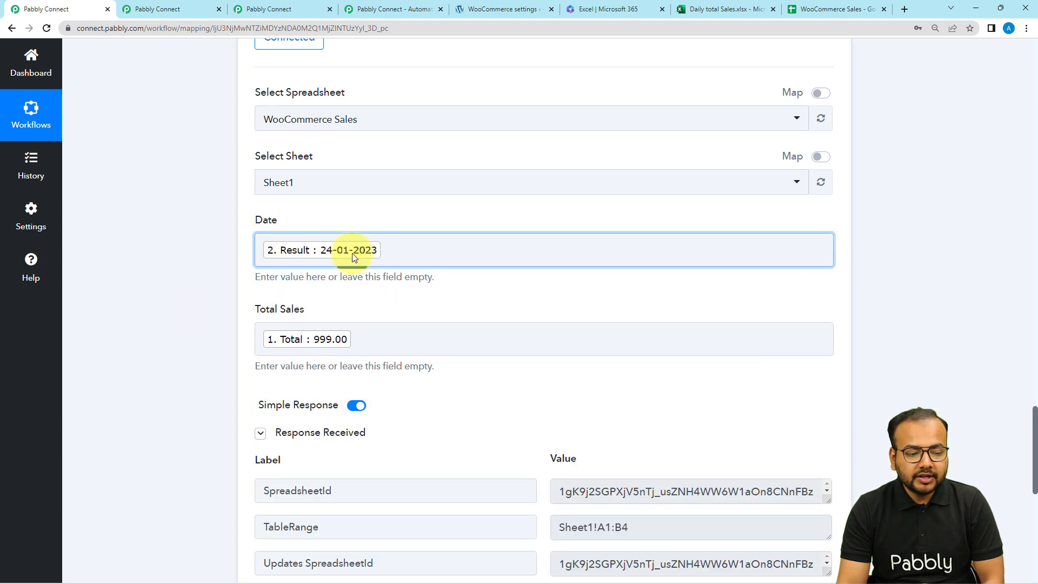
left_click(401, 262)
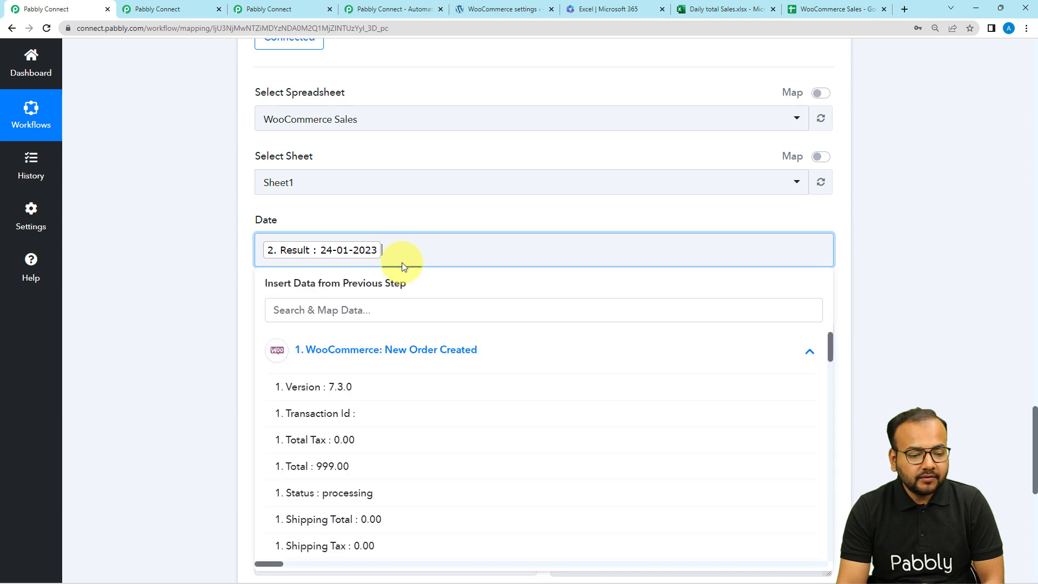
left_click(371, 350)
left_click(336, 401)
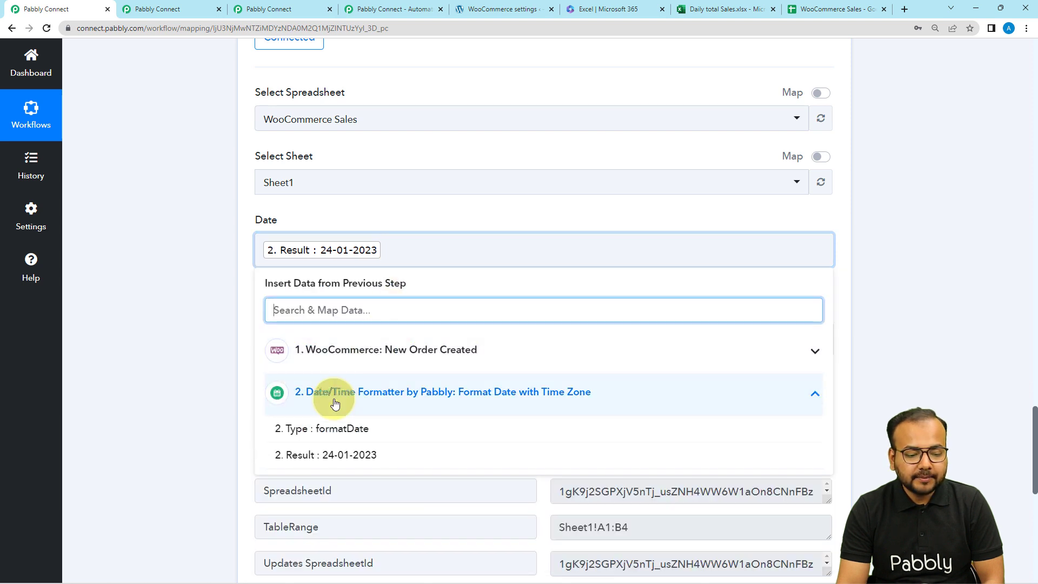
left_click(327, 464)
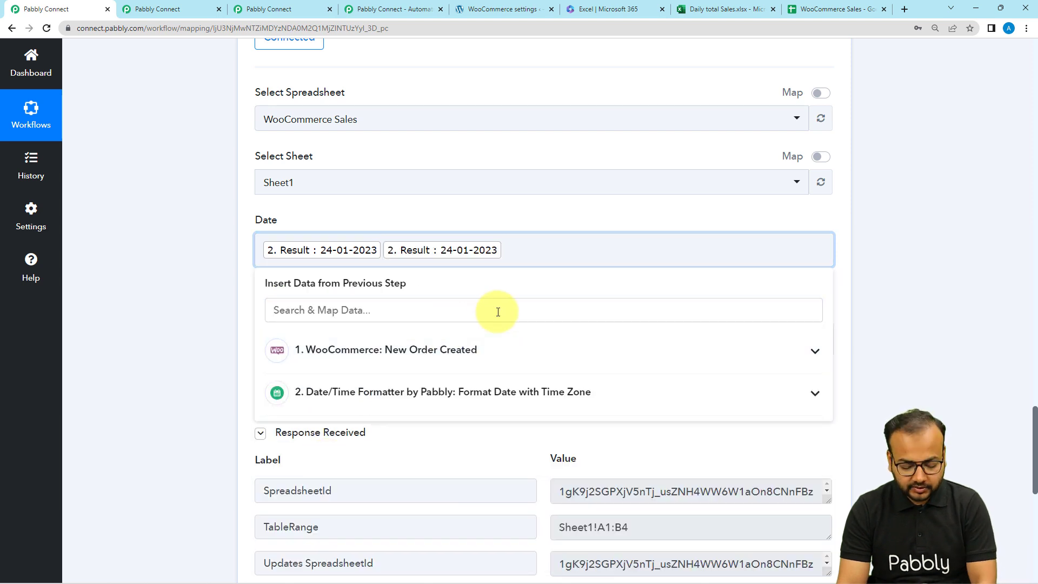
key("BackSpace")
left_click(186, 258)
- Clear the Total Sales mapping and find the order's Total in the WooCommerce trigger's captured response
scroll(216, 275, "down", 3)
left_click(364, 239)
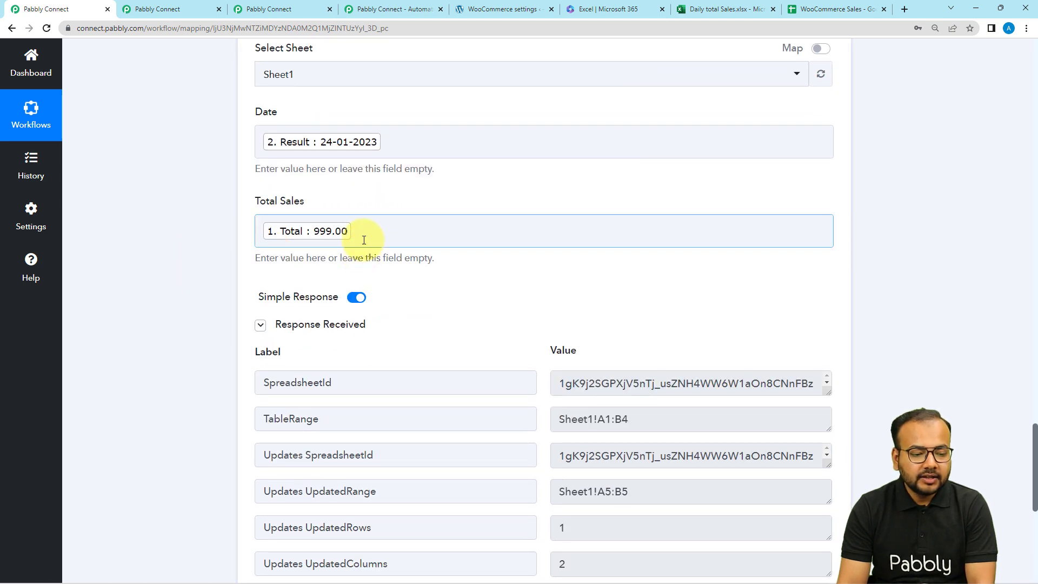
key("BackSpace")
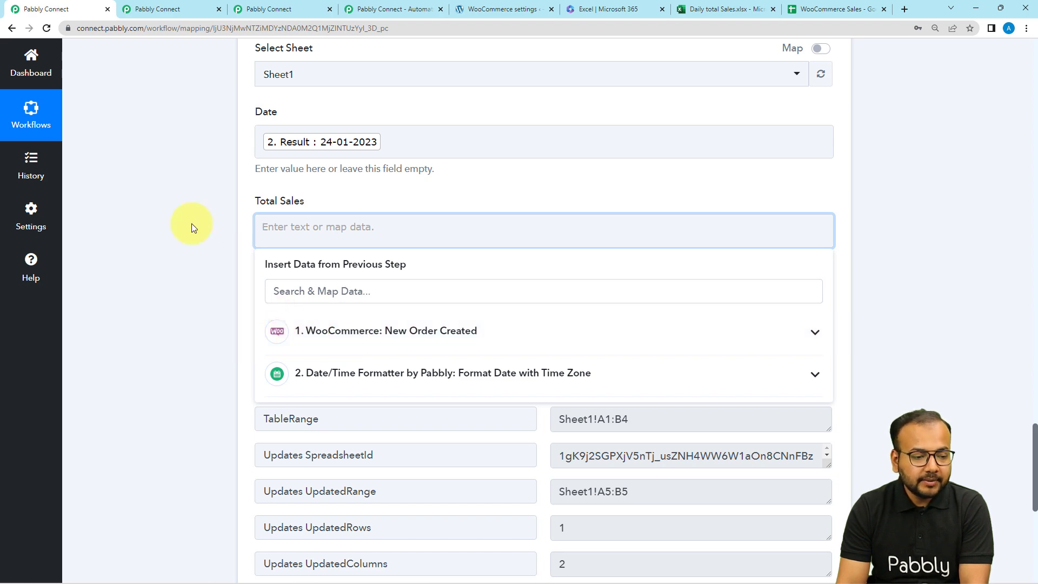
scroll(161, 205, "up", 10)
scroll(162, 206, "up", 15)
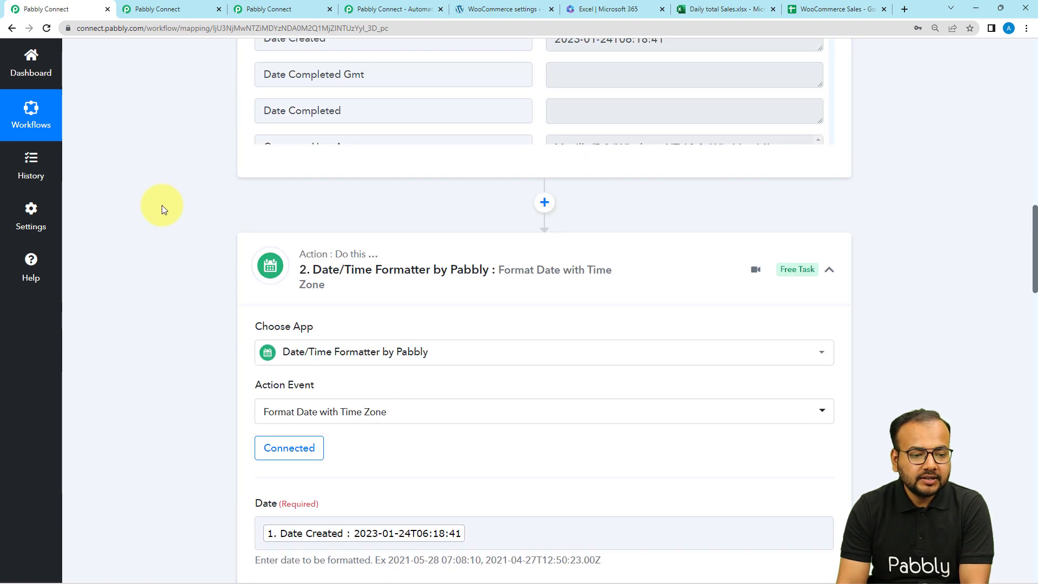
scroll(528, 387, "up", 15)
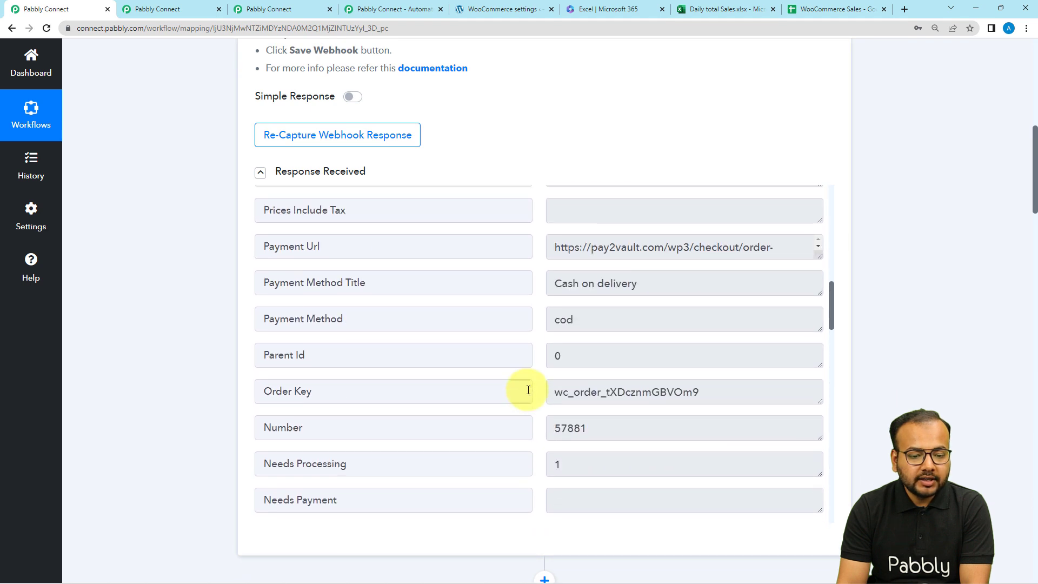
scroll(449, 360, "up", 3)
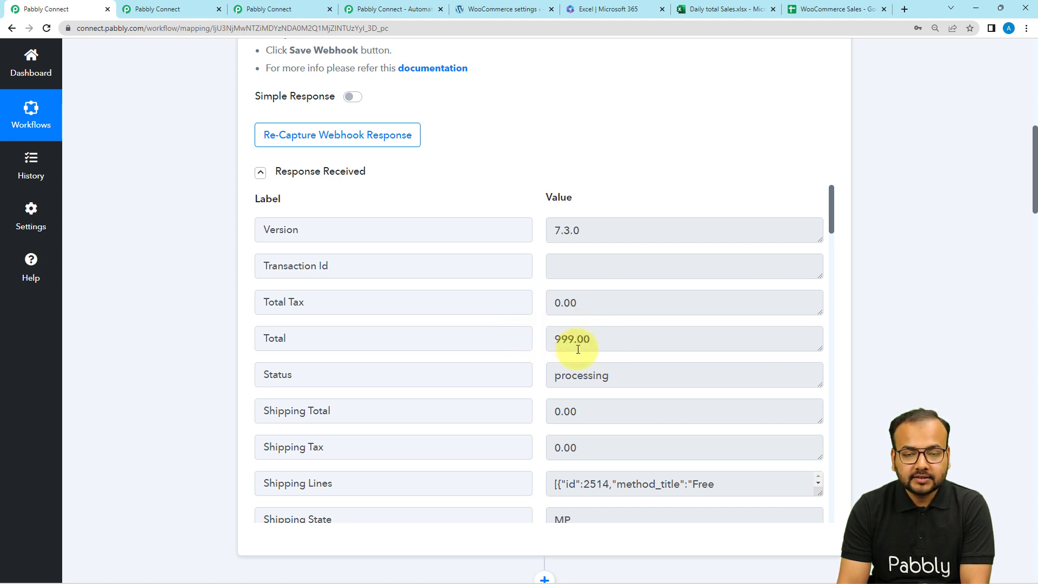
scroll(209, 290, "down", 10)
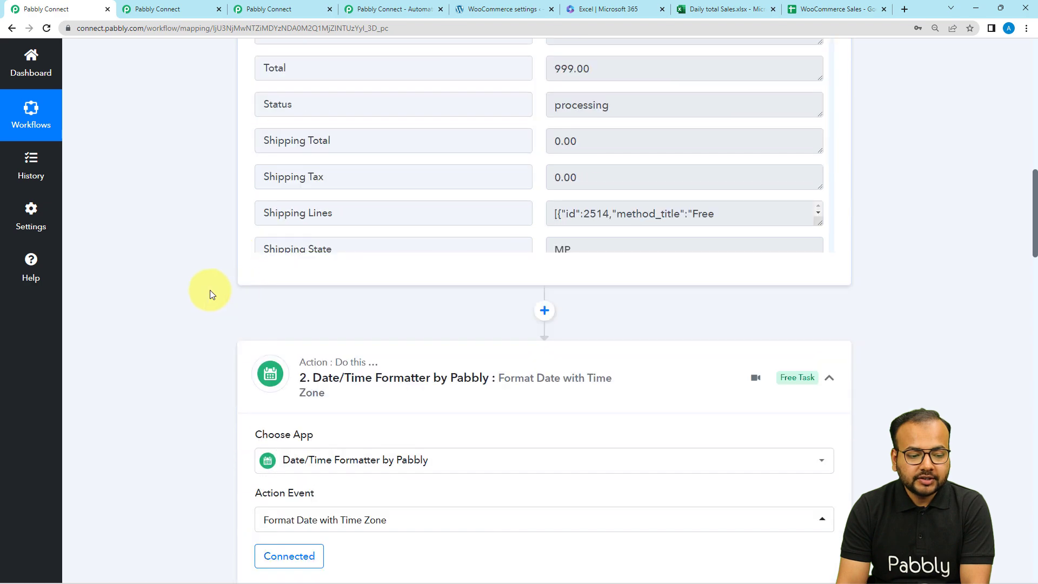
- Map the Total Sales field of the Google Sheets step to the Total from WooCommerce: New Order Created
scroll(206, 289, "down", 15)
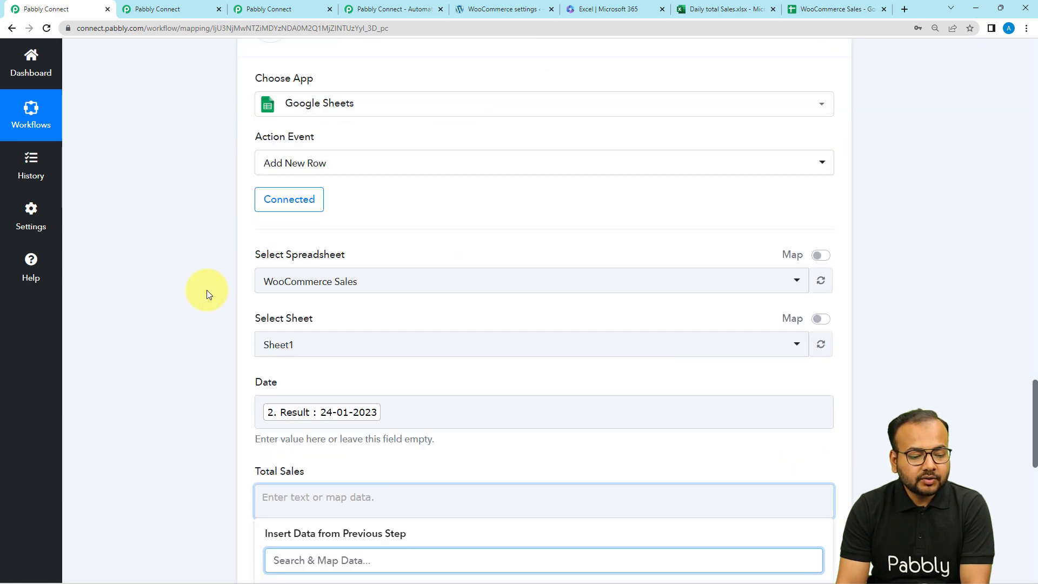
left_click(281, 378)
scroll(398, 468, "down", 4)
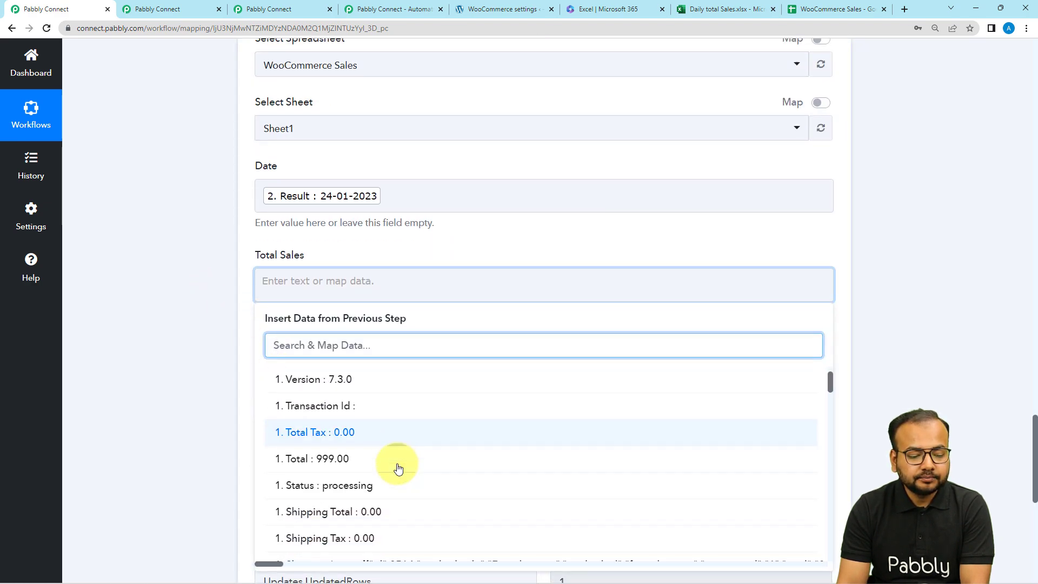
scroll(373, 463, "up", 3)
left_click(362, 459)
left_click(151, 320)
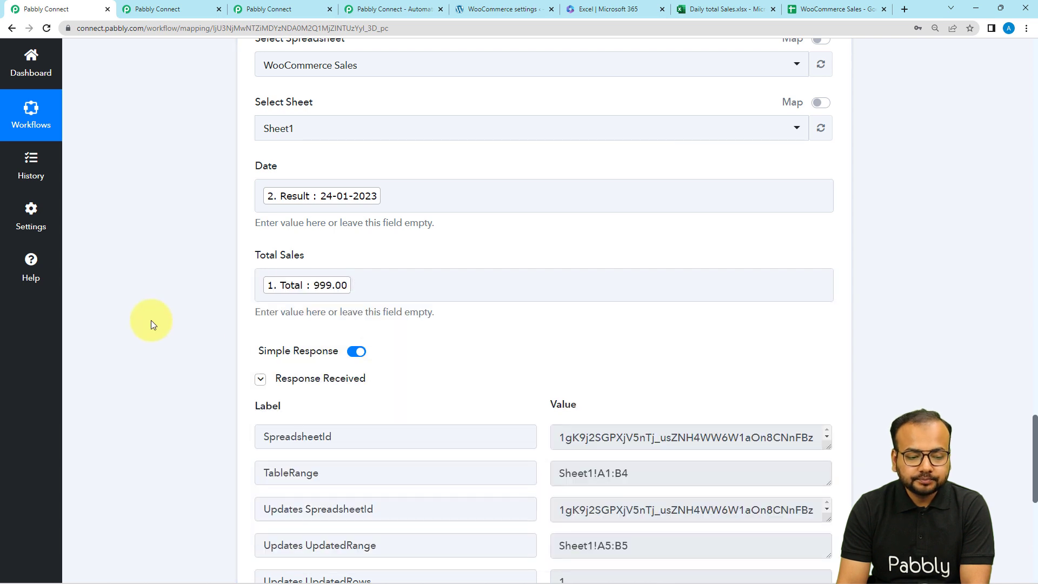
- Check the Google Sheets step's received response and the order rows in the WooCommerce Sales spreadsheet
scroll(150, 321, "up", 5)
scroll(151, 320, "up", 5)
scroll(150, 320, "down", 12)
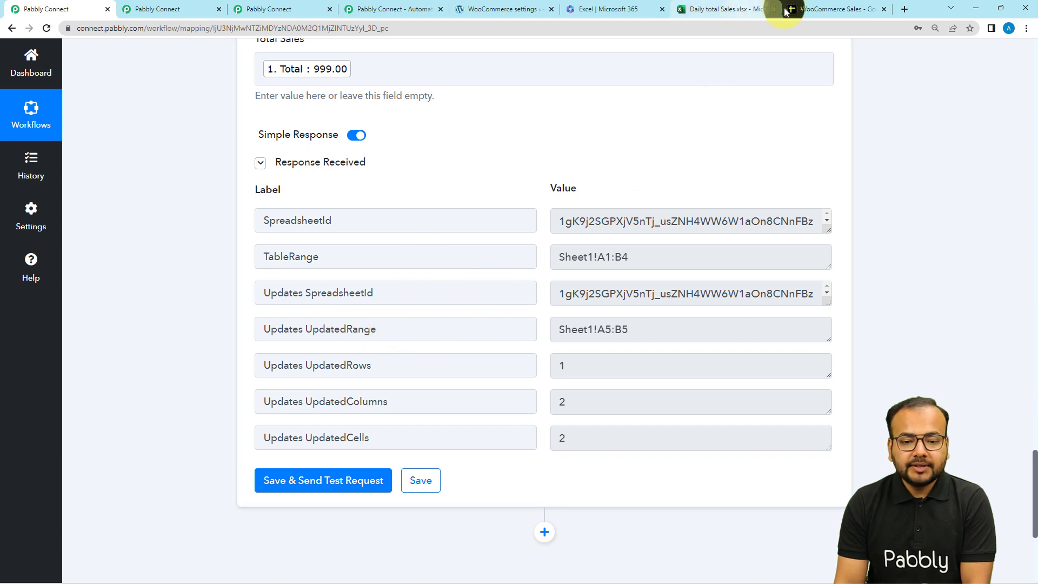
left_click(828, 10)
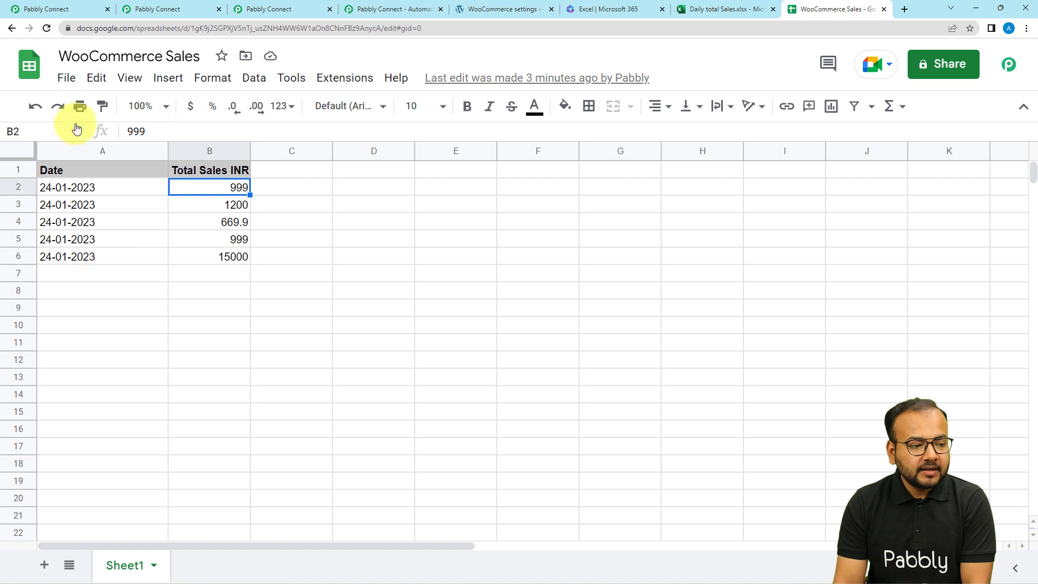
- In the WooCommerce total Sales workflow, collapse the Google Sheets, Date/Time Formatter and WooCommerce trigger steps
left_click(65, 9)
scroll(134, 206, "up", 8)
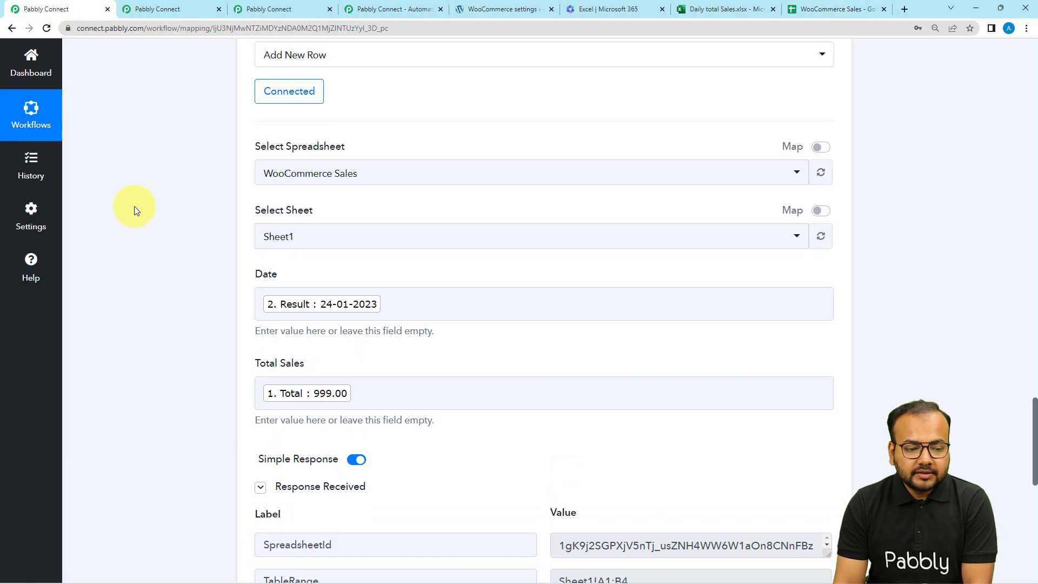
left_click(831, 79)
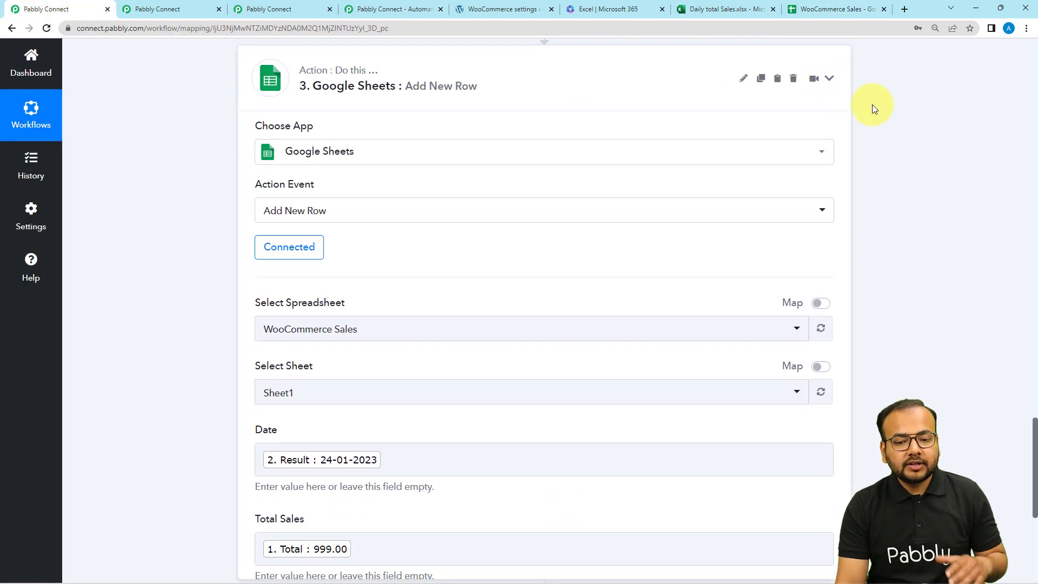
scroll(920, 203, "up", 3)
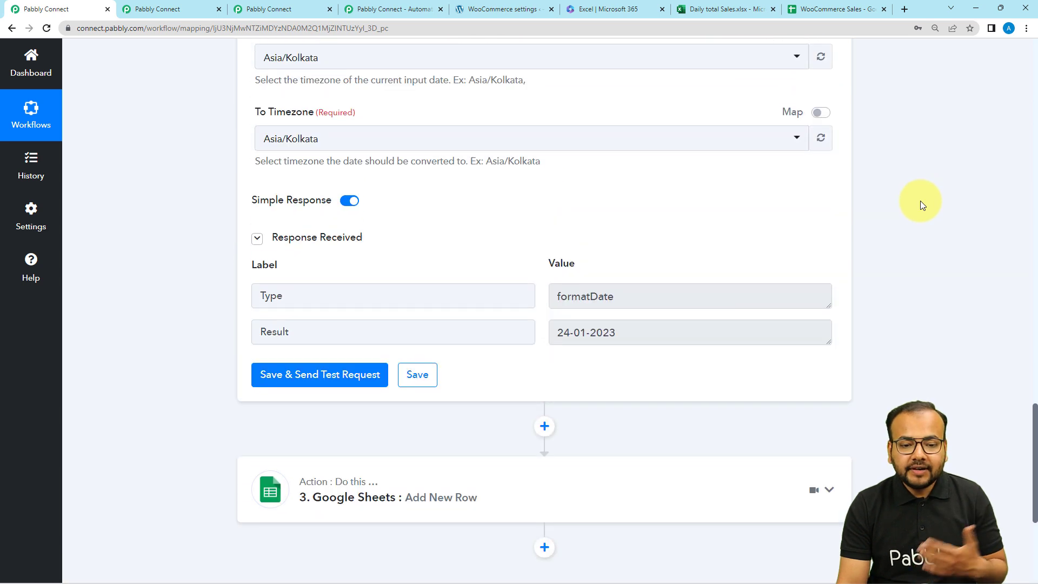
scroll(903, 216, "up", 3)
scroll(893, 213, "up", 8)
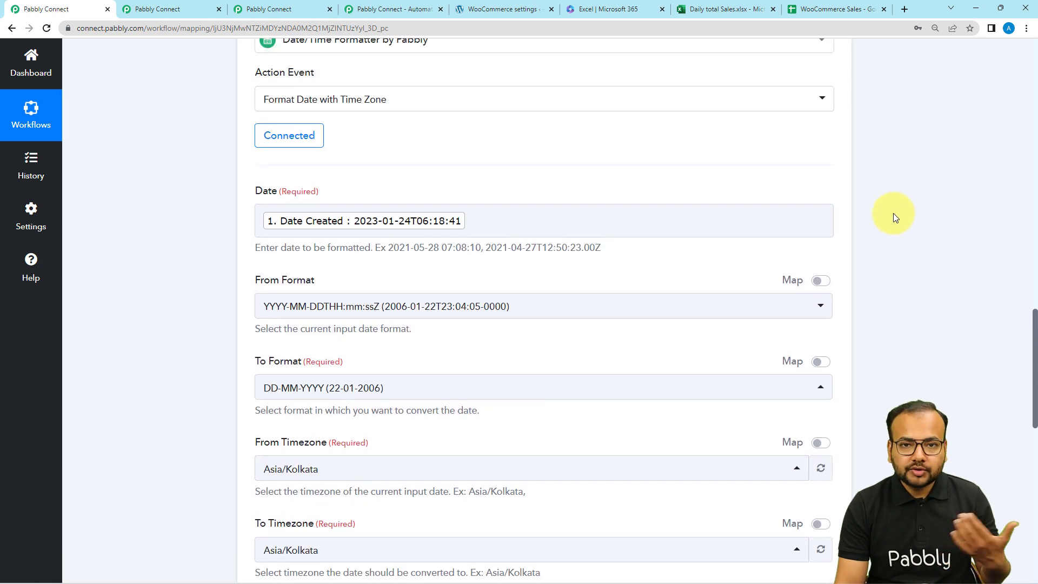
left_click(831, 225)
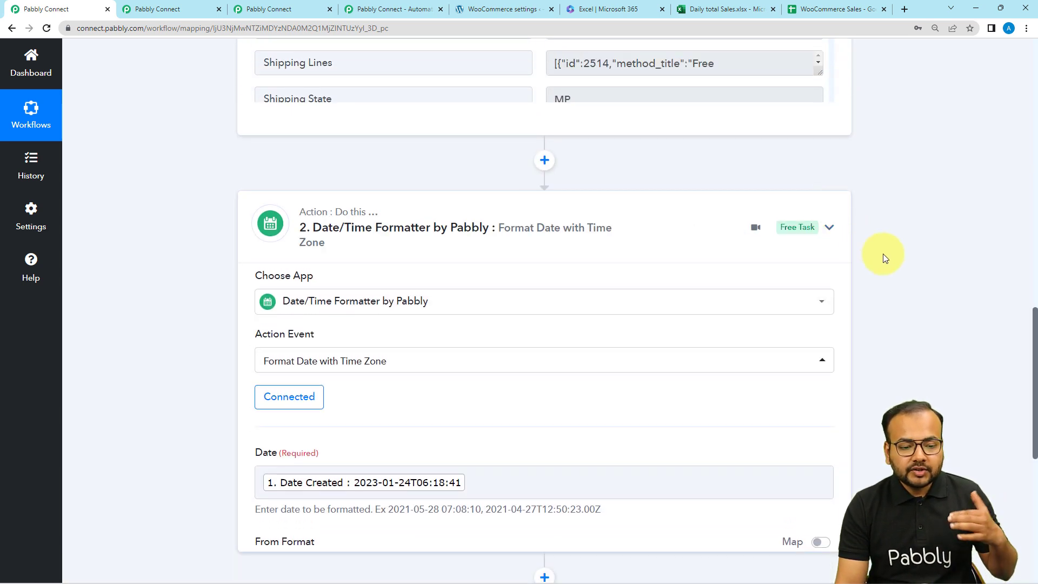
scroll(885, 258, "up", 5)
scroll(883, 261, "up", 10)
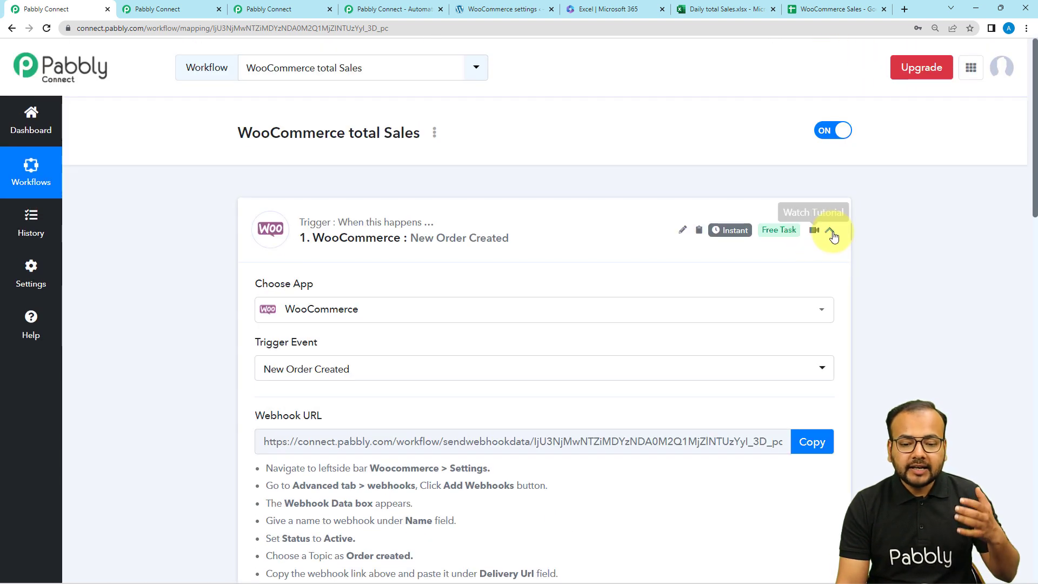
left_click(830, 229)
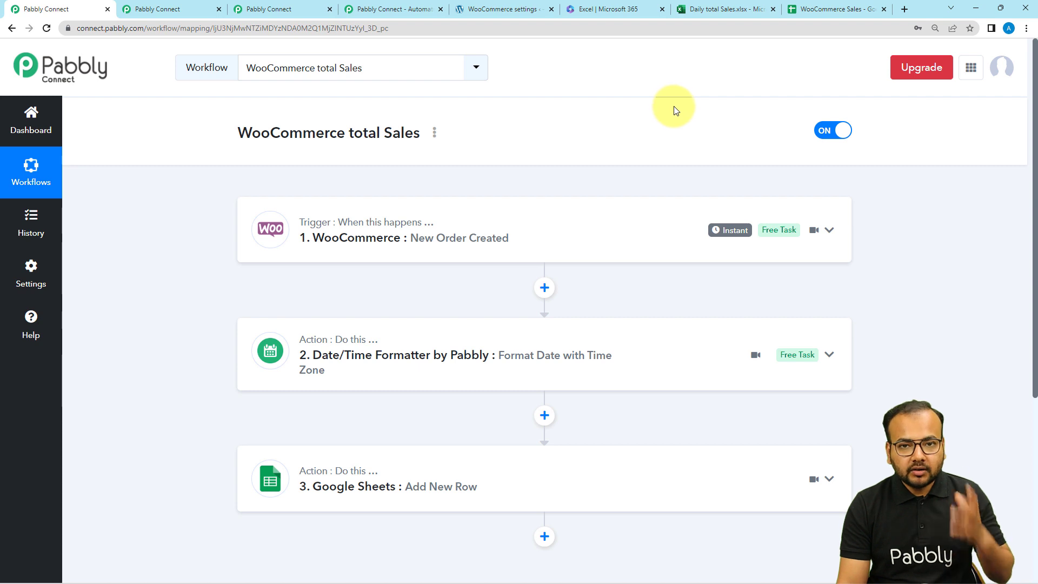
- Review the WooCommerce Sales spreadsheet's rows, and expand the Schedule trigger of the Total Sales workflow to examine its daily run settings
left_click(809, 10)
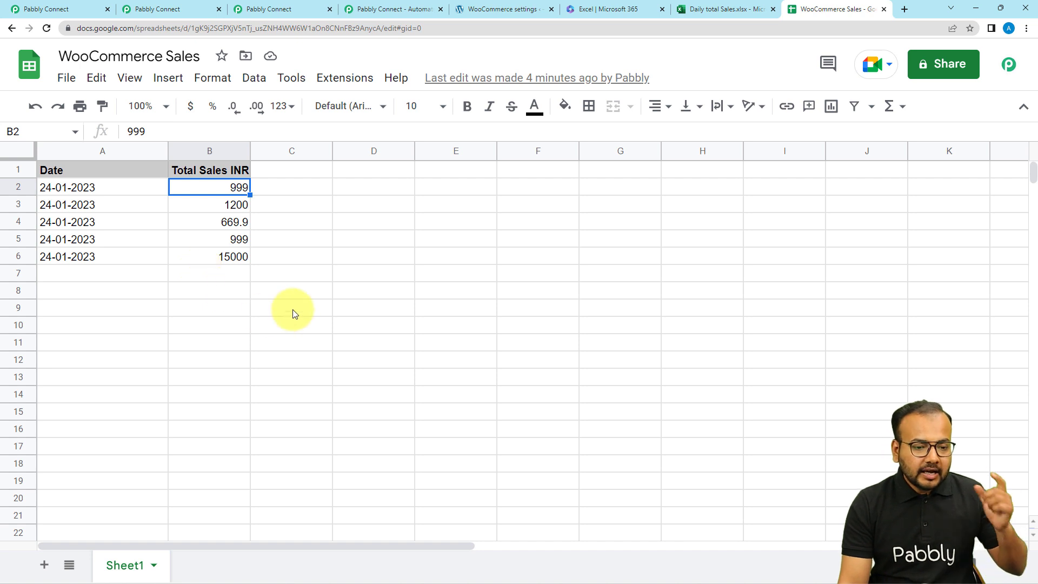
left_click(159, 10)
scroll(184, 176, "up", 2)
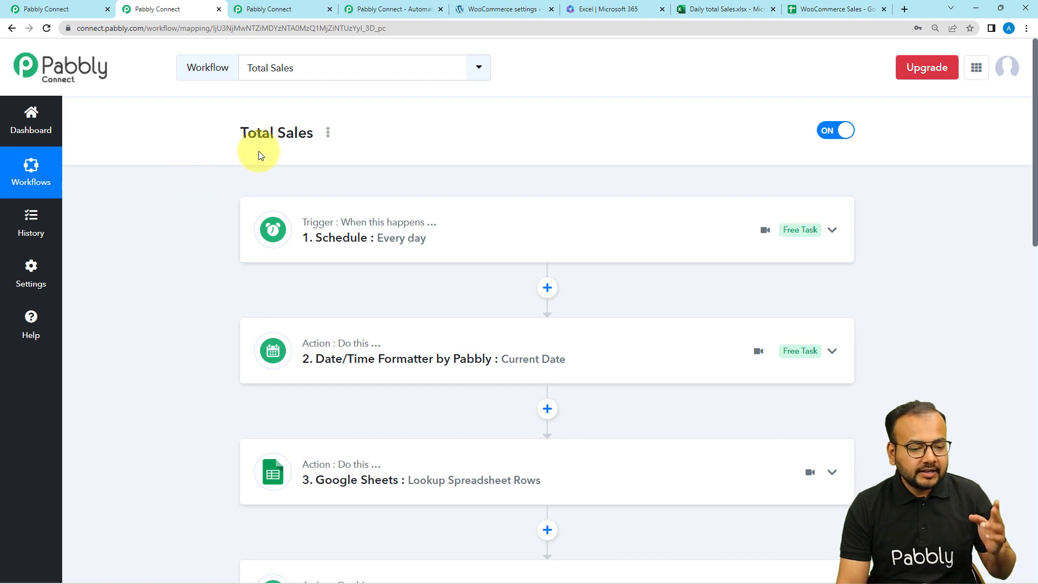
mouse_move(343, 243)
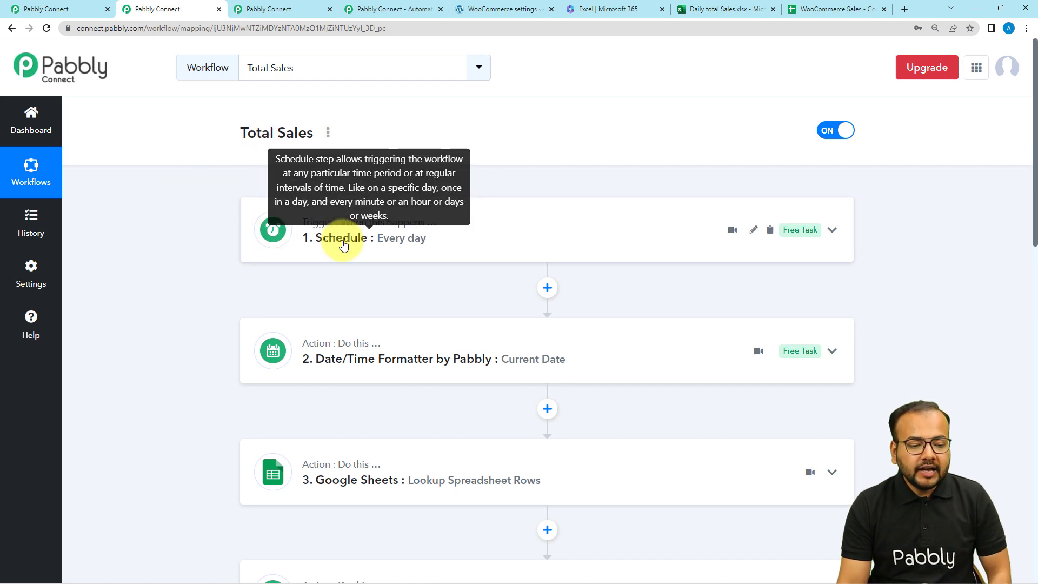
left_click(343, 245)
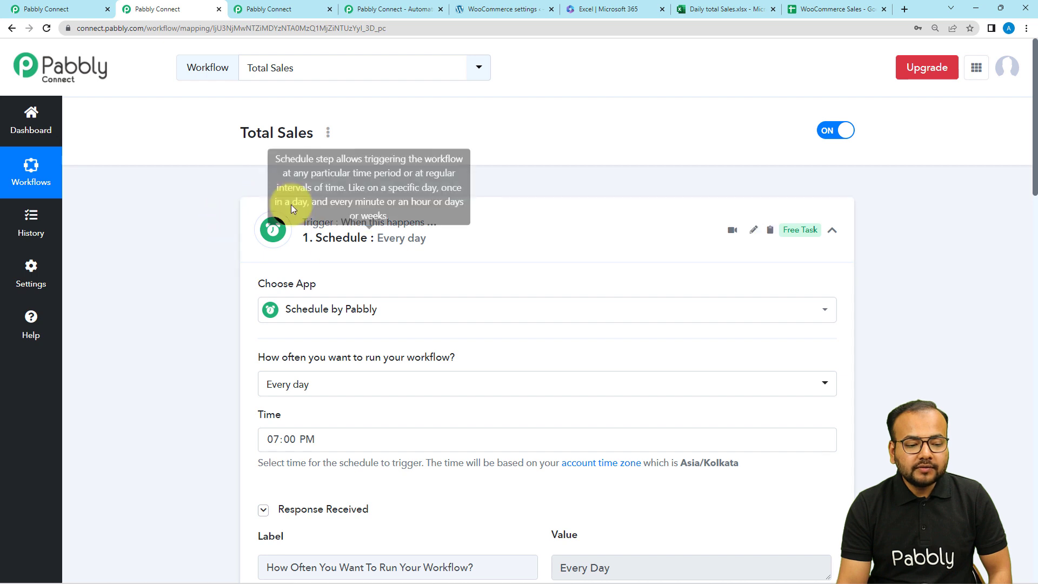
scroll(193, 216, "down", 2)
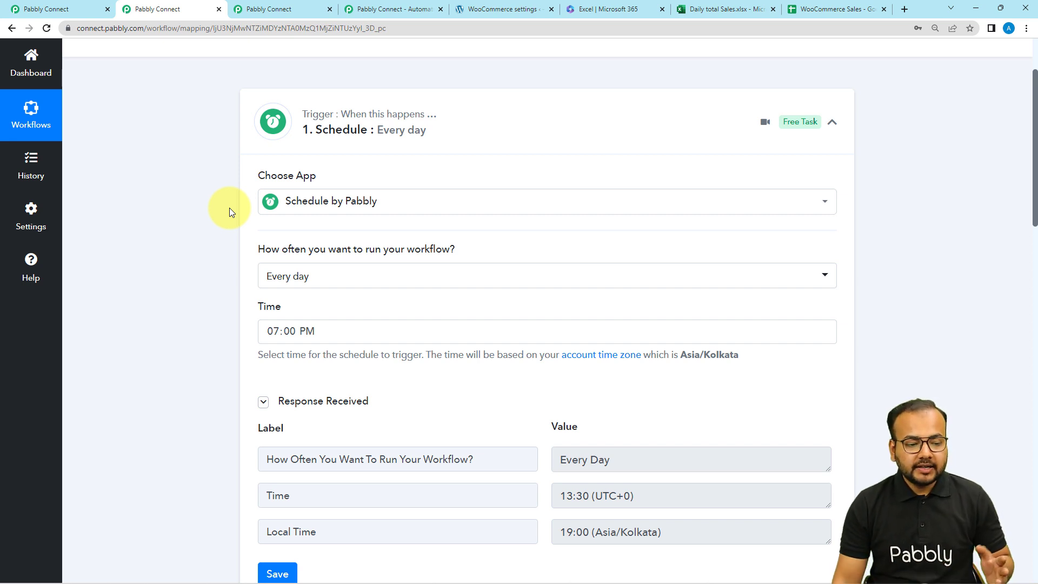
- Leave the unfinished Google Sheets step for the Pabbly Connect dashboard and create a new workflow named "second"
left_click(275, 8)
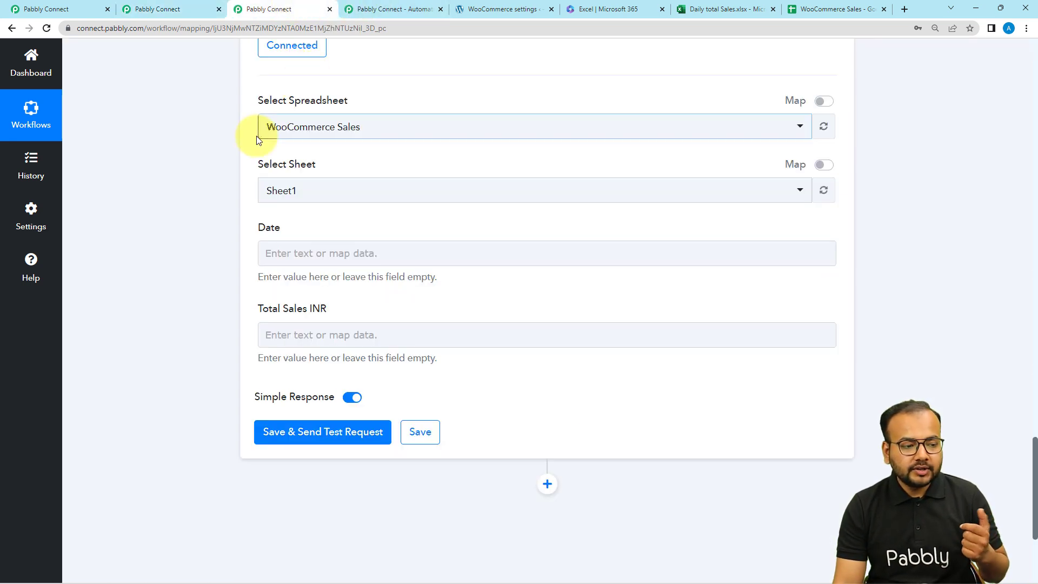
scroll(259, 139, "up", 1)
left_click(32, 61)
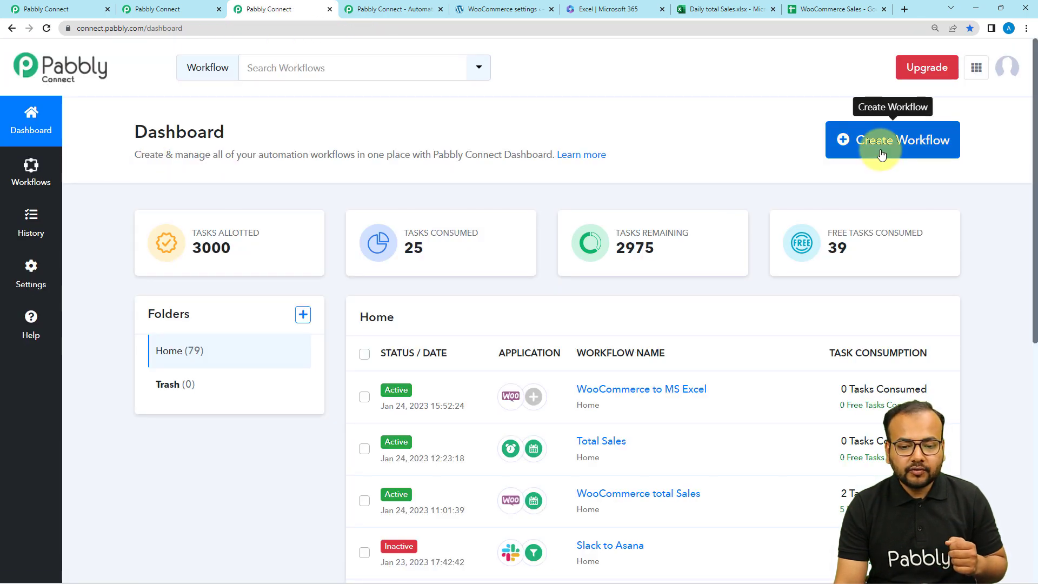
left_click(882, 155)
type("se")
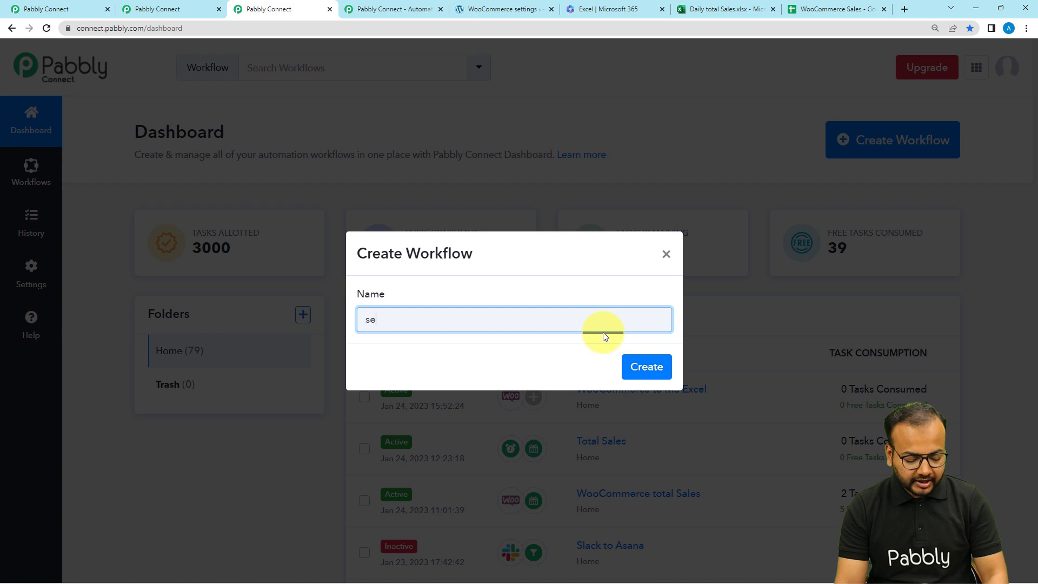
type("cond")
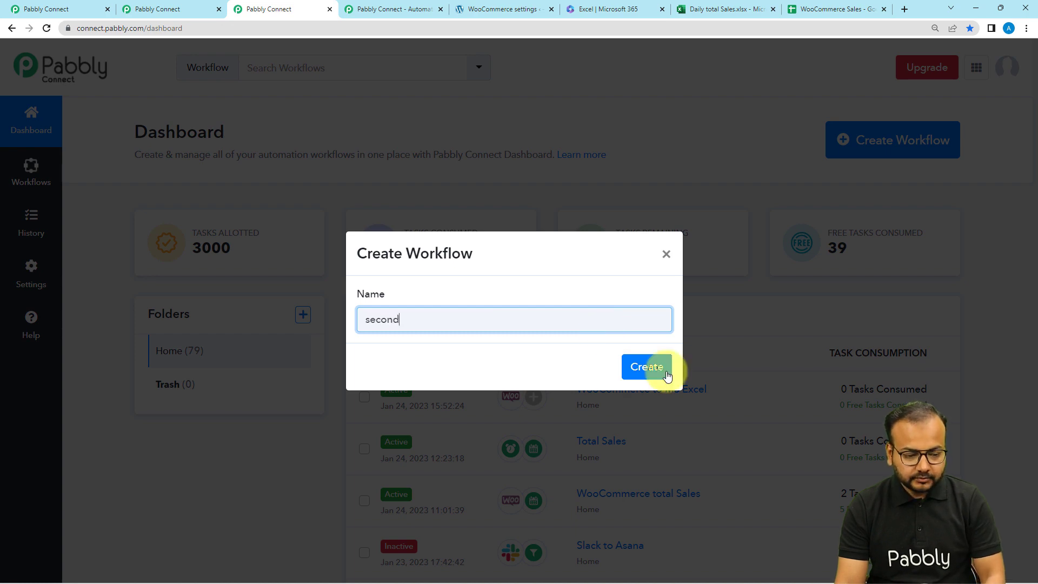
left_click(676, 366)
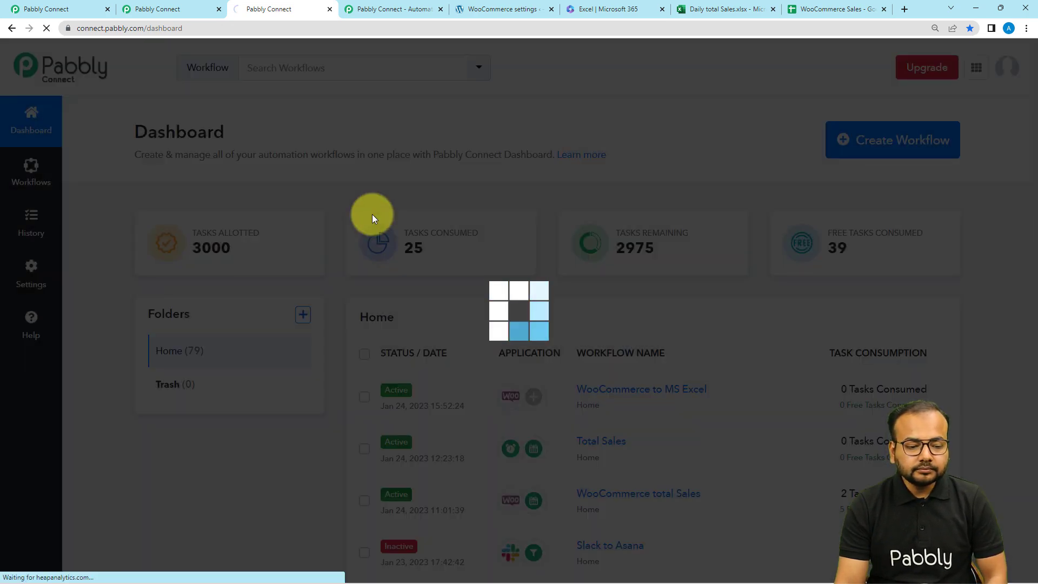
- Choose Schedule by Pabbly as the new workflow's trigger and set it to run every day
scroll(372, 214, "down", 2)
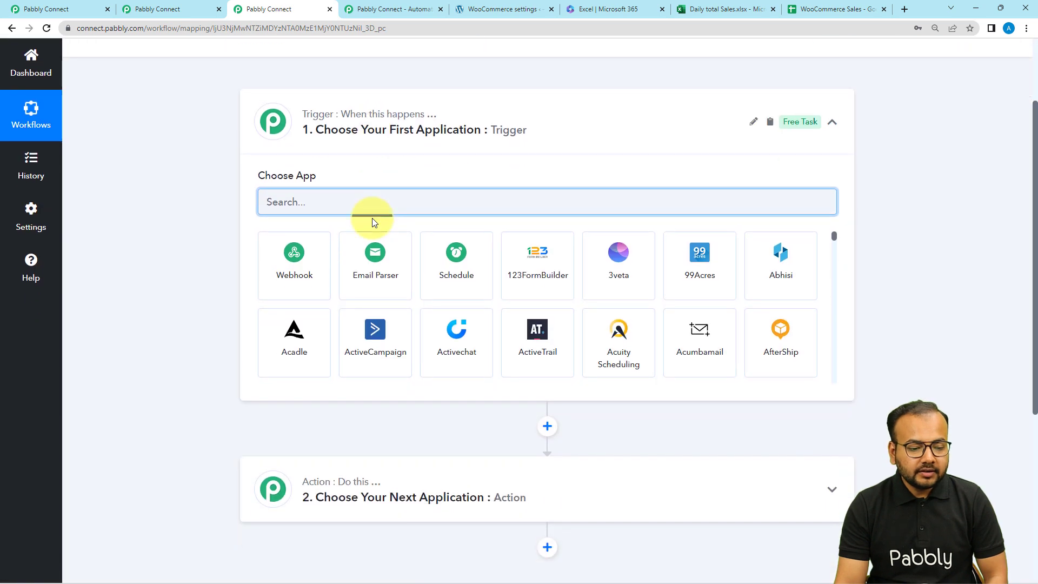
left_click(474, 264)
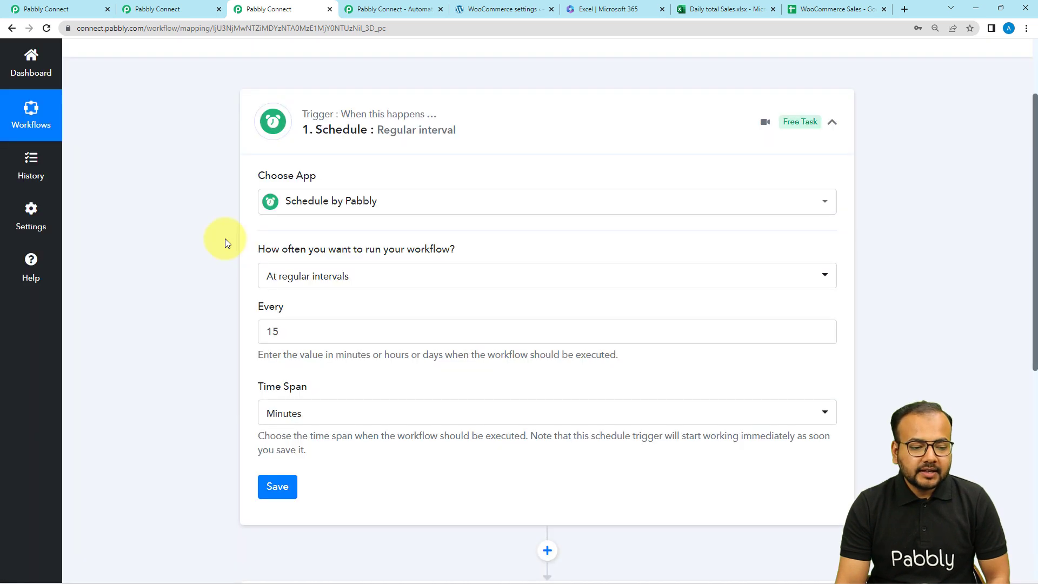
scroll(225, 239, "down", 1)
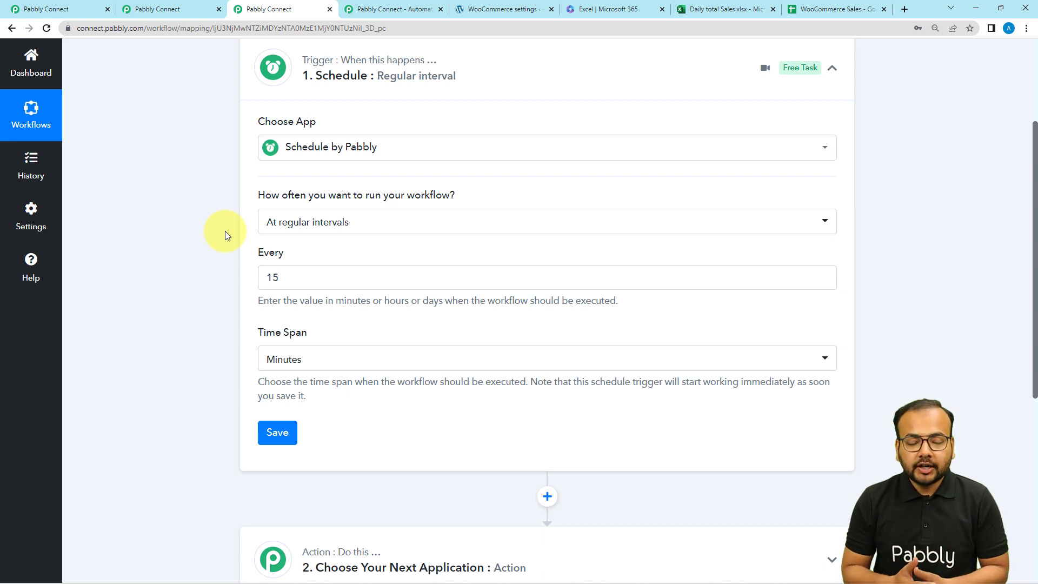
scroll(225, 227, "up", 1)
scroll(239, 240, "down", 2)
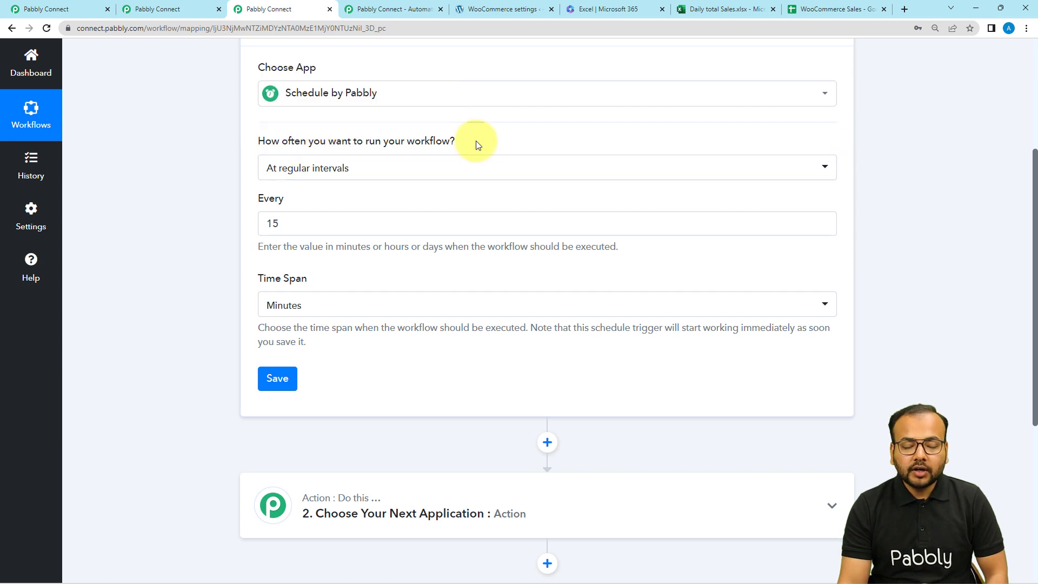
left_click(365, 175)
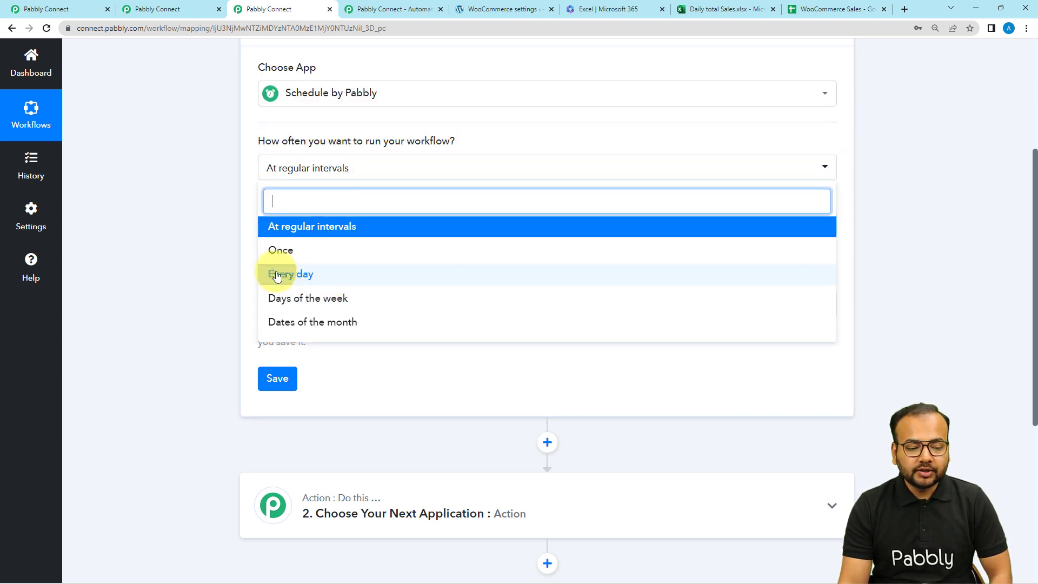
left_click(277, 276)
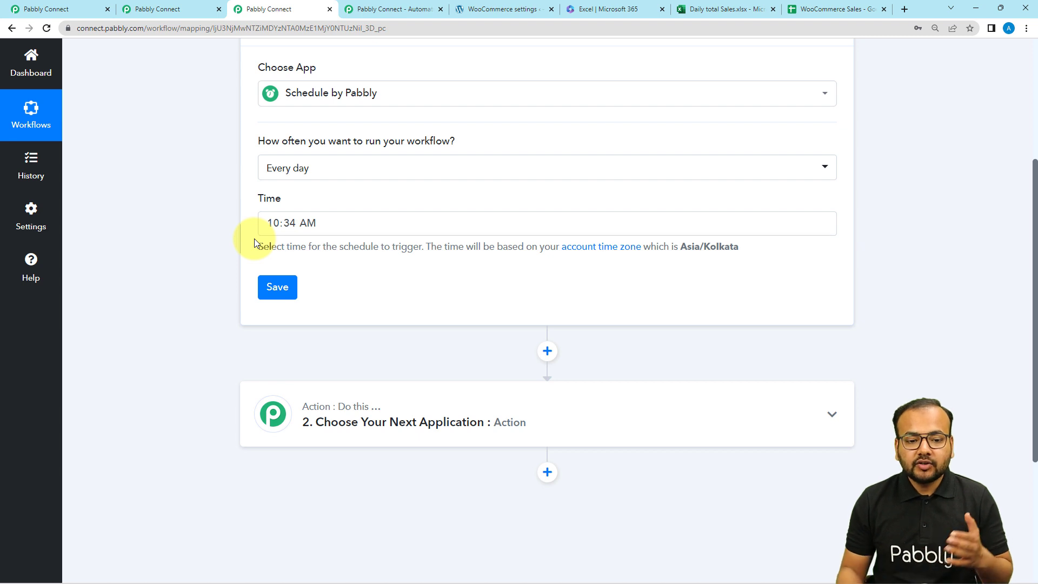
- Review the order rows in the WooCommerce Sales spreadsheet and the totals in the Daily total Sales workbook, and return to the new workflow
left_click(830, 9)
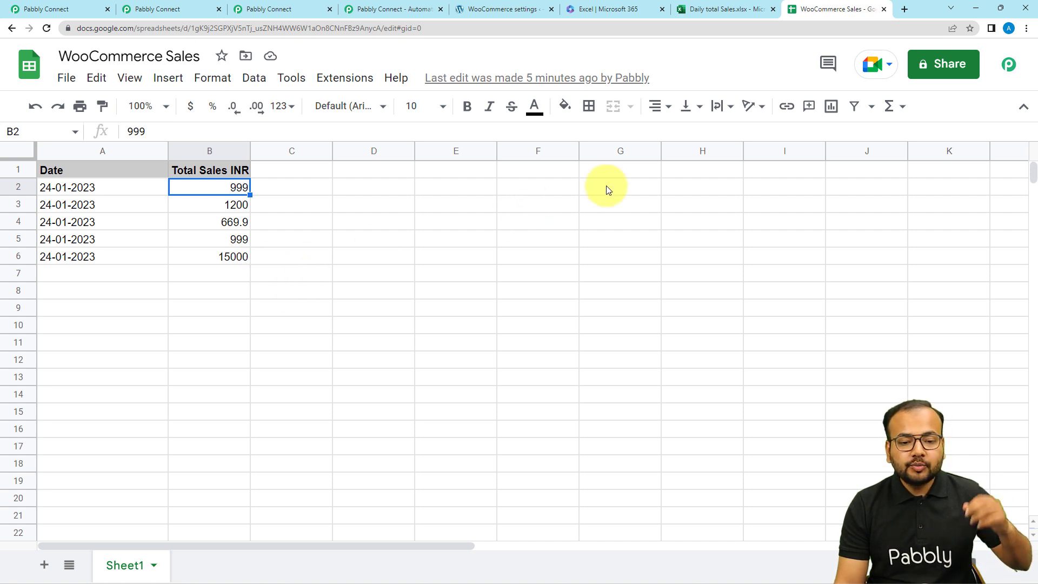
left_click(721, 10)
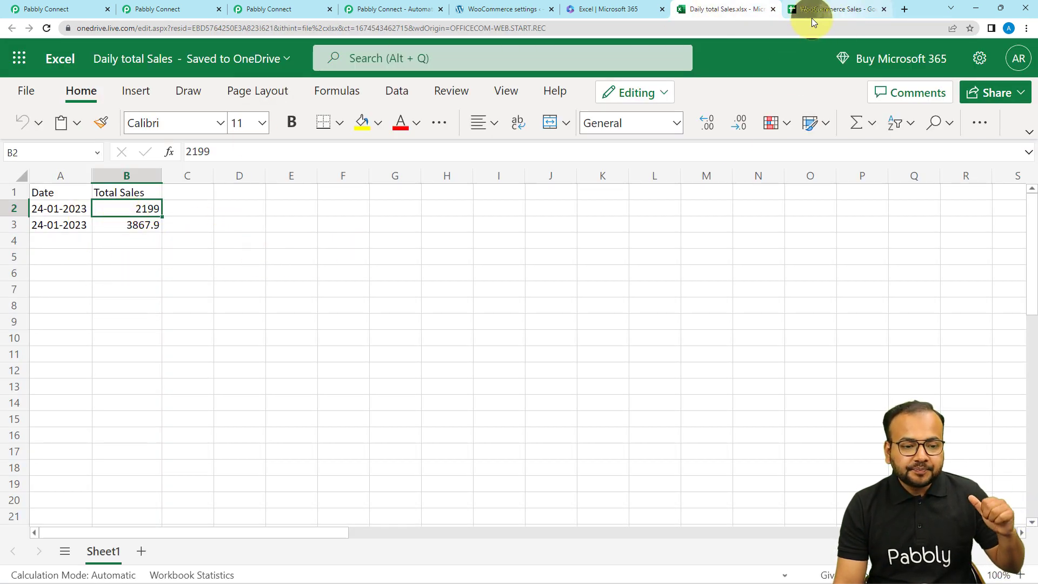
left_click(294, 9)
- Set the daily schedule's trigger time to 08:00 PM and save the Schedule trigger
scroll(241, 201, "up", 1)
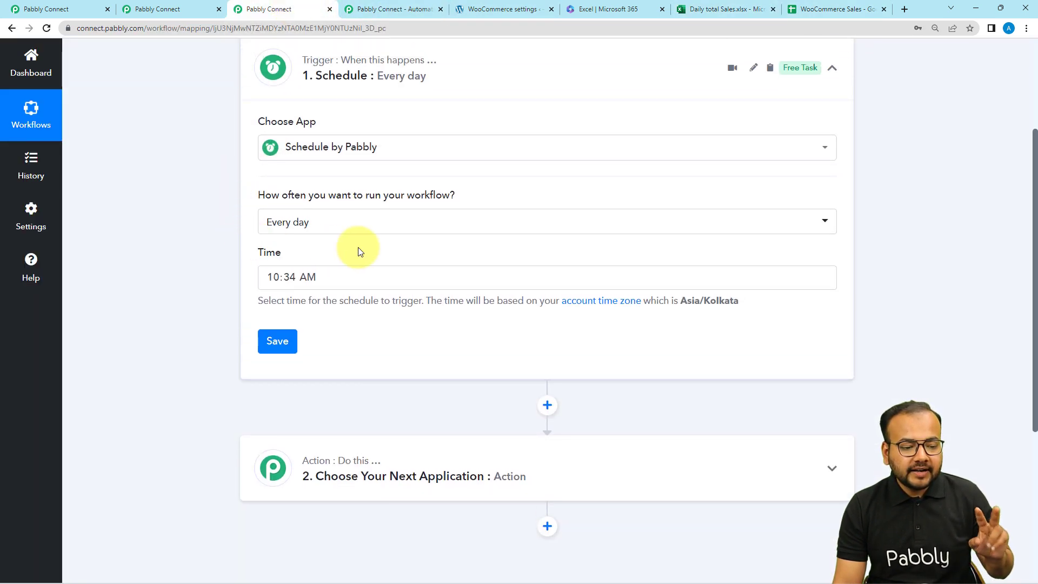
left_click(276, 277)
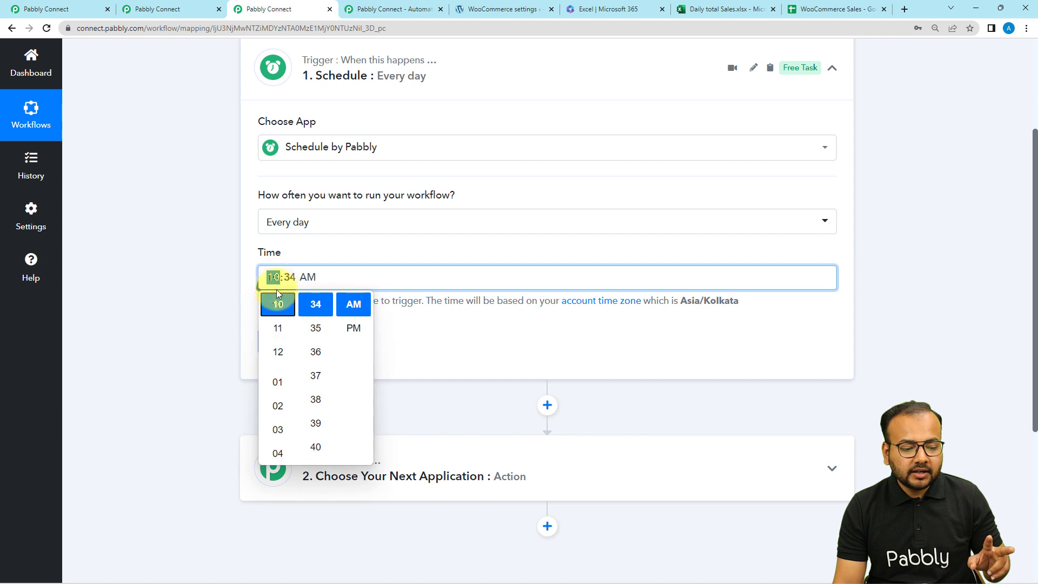
scroll(274, 368, "up", 2)
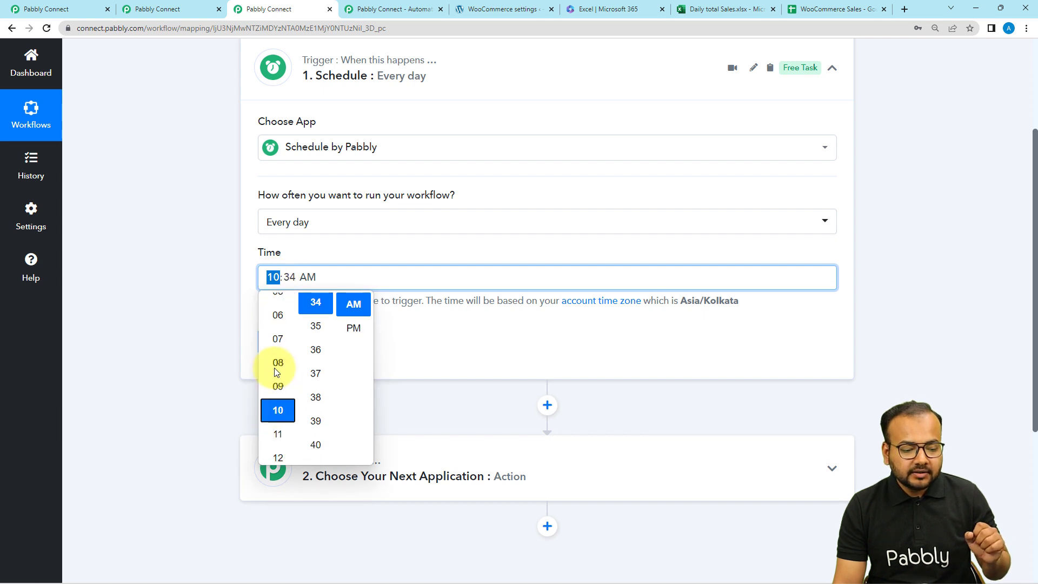
left_click(274, 364)
scroll(306, 362, "up", 3)
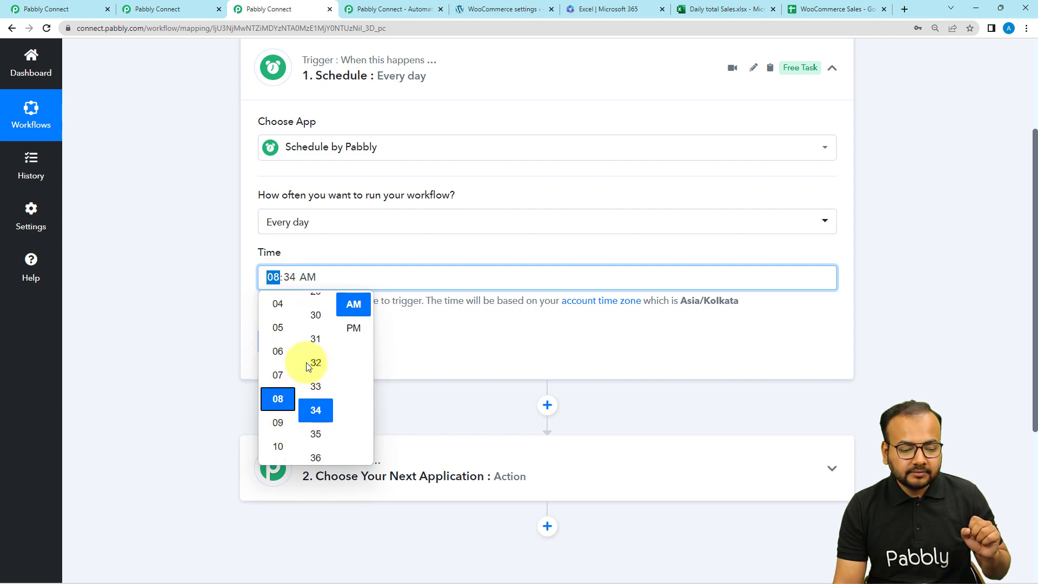
scroll(306, 367, "up", 2)
scroll(306, 362, "up", 6)
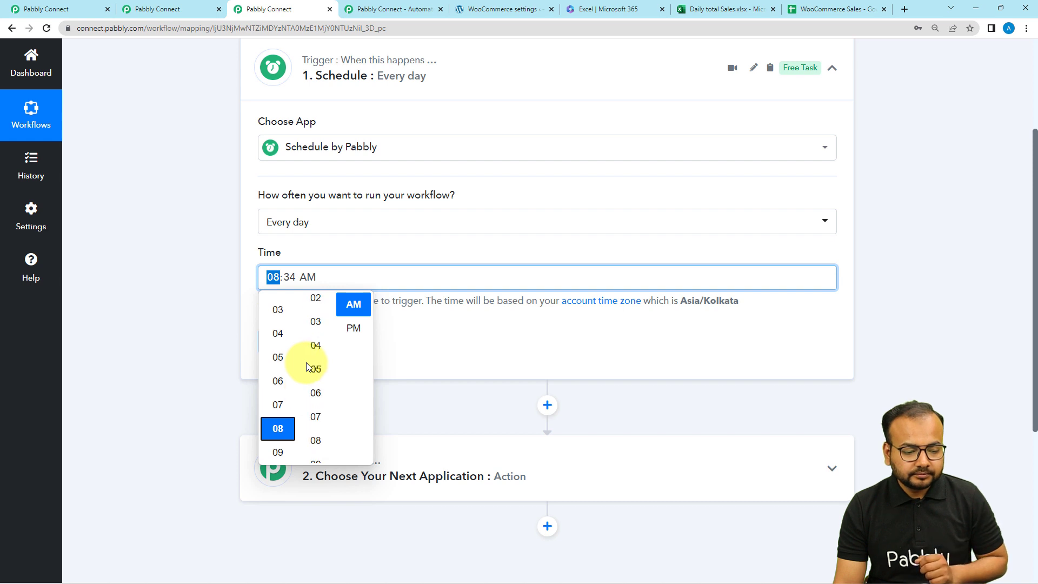
left_click(315, 334)
left_click(354, 328)
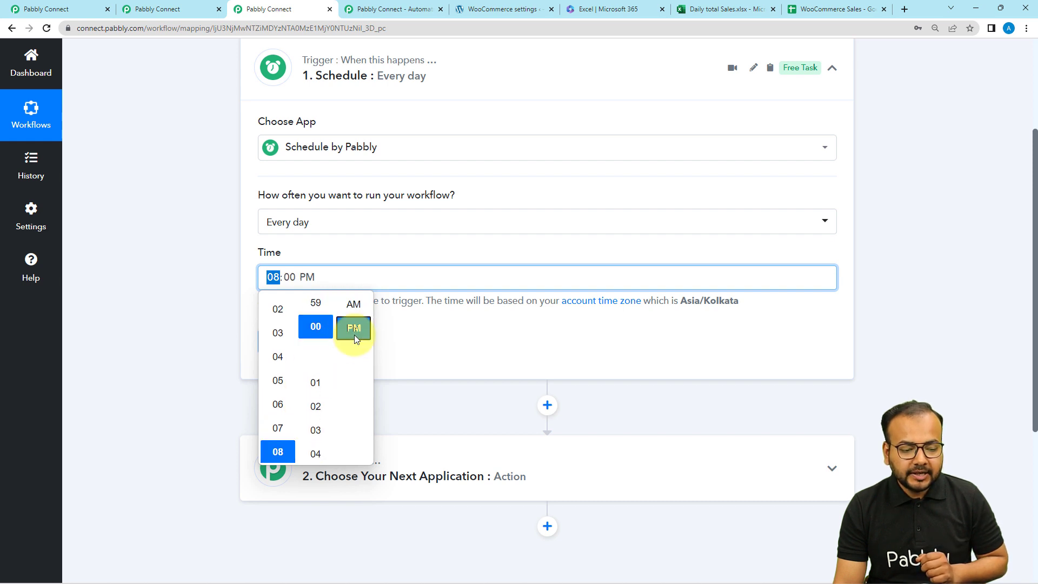
left_click(431, 343)
left_click(277, 348)
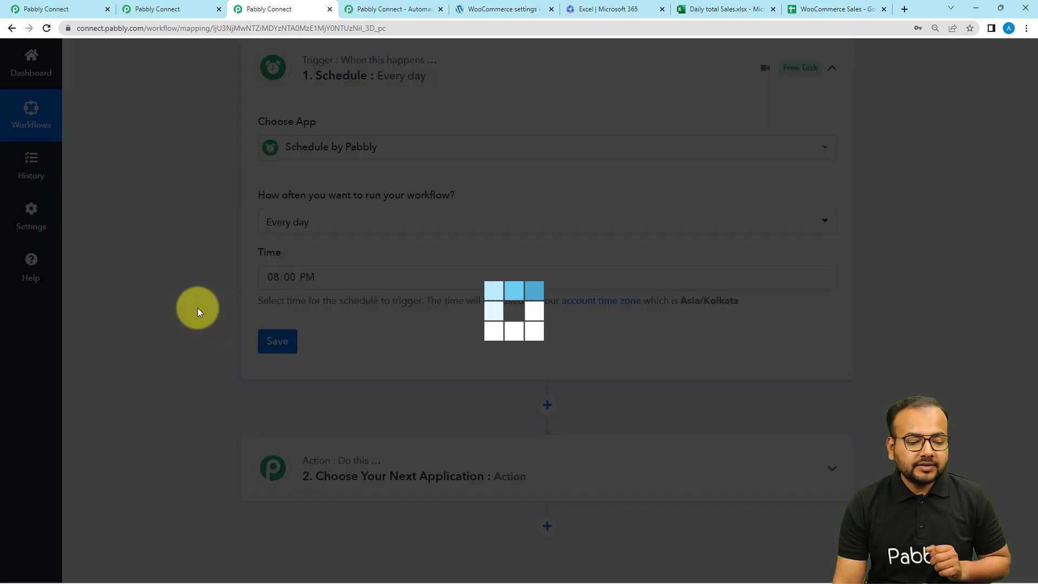
- Check the Schedule trigger's received response and the order rows in the WooCommerce Sales spreadsheet
scroll(195, 306, "down", 3)
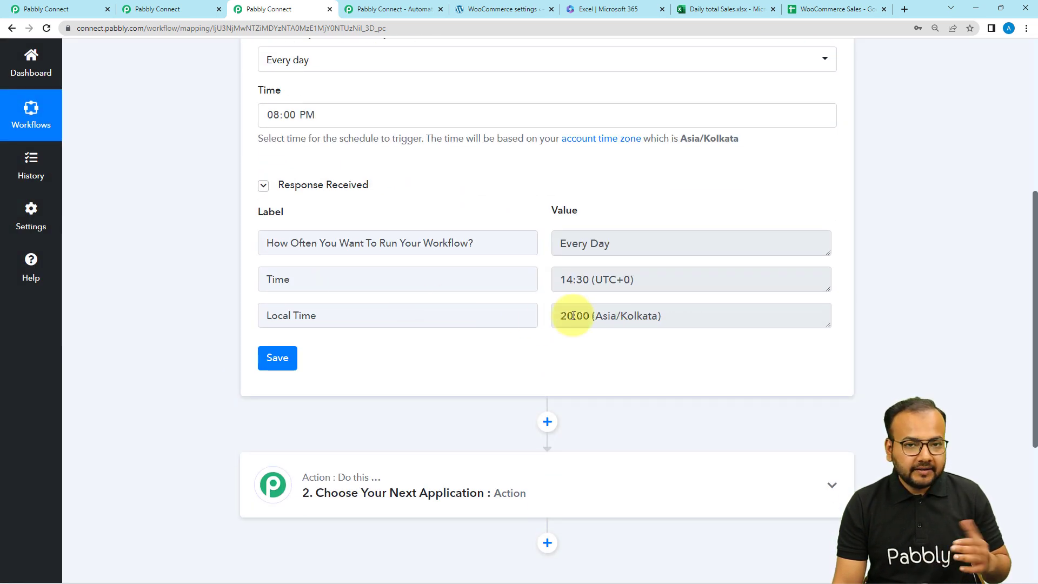
scroll(406, 337, "down", 2)
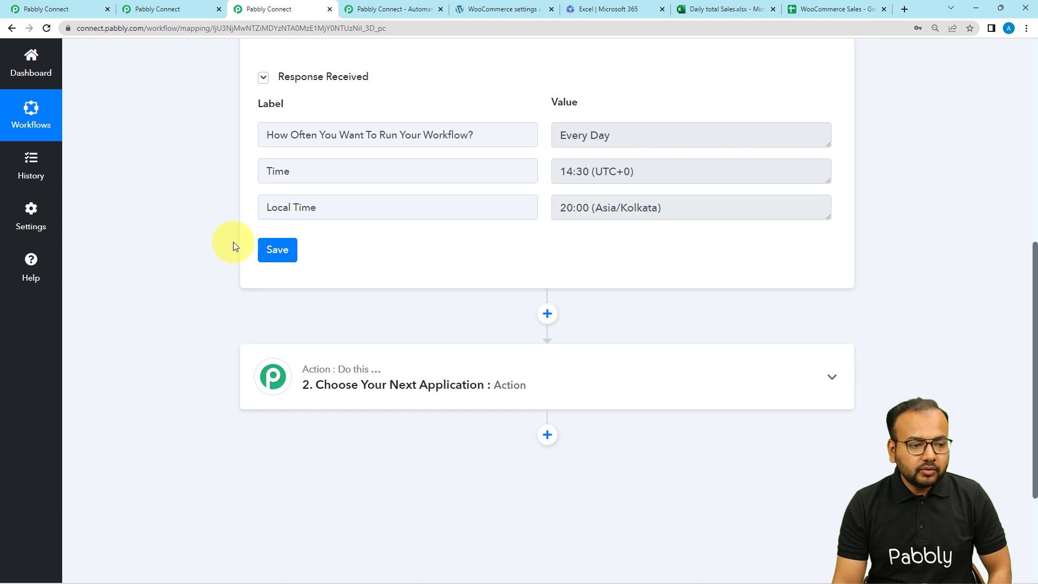
scroll(234, 244, "down", 2)
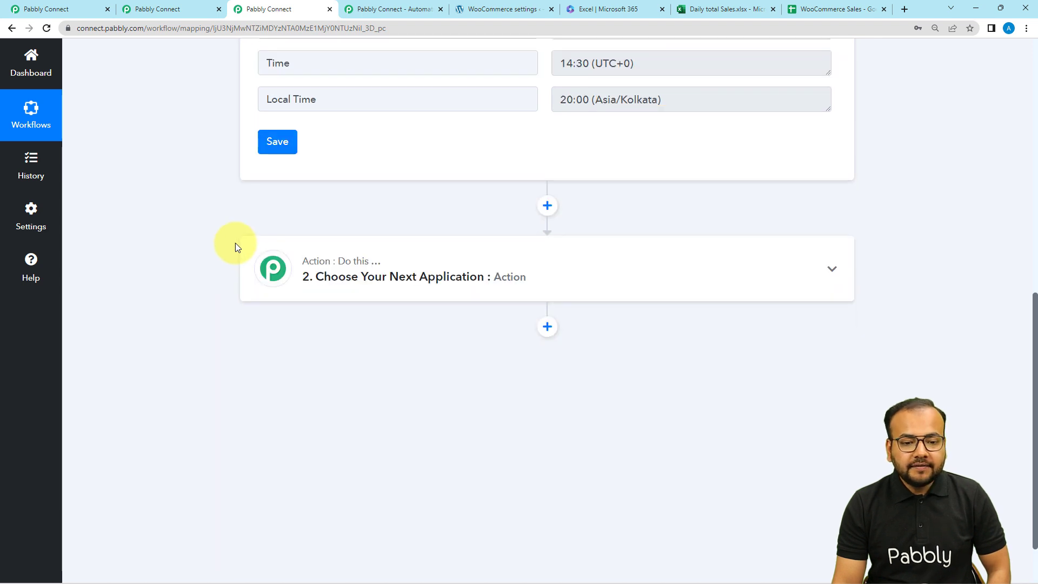
left_click(836, 11)
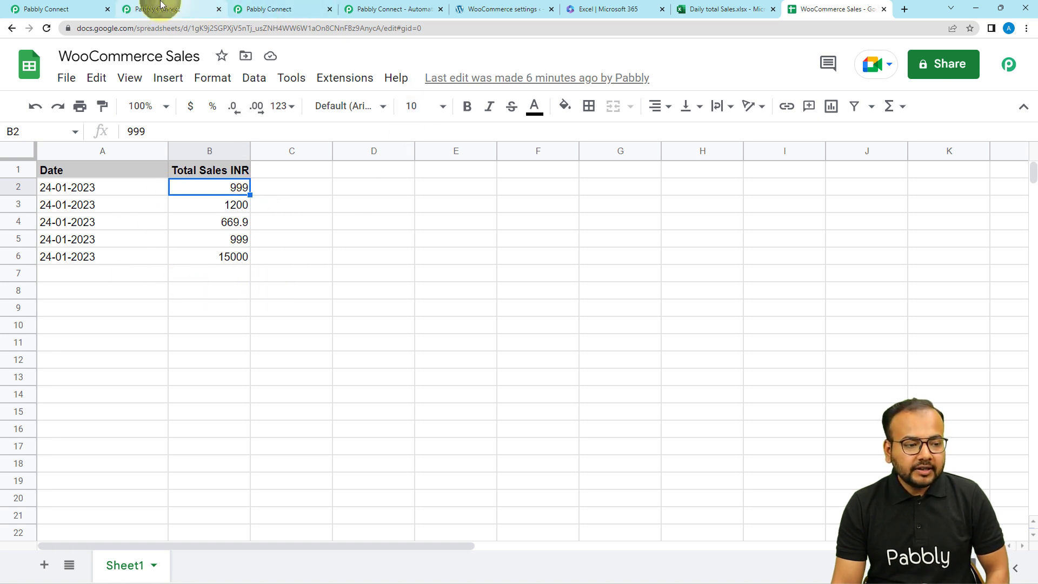
- In the new scheduled workflow, choose Google Sheets as the app for the second step's action
left_click(252, 9)
left_click(324, 282)
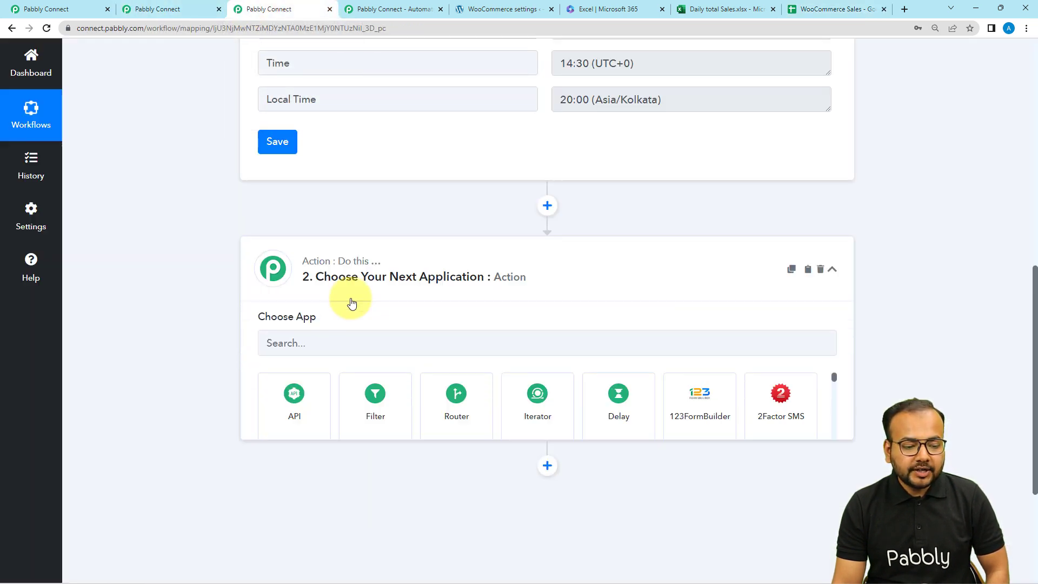
left_click(325, 240)
type("goo")
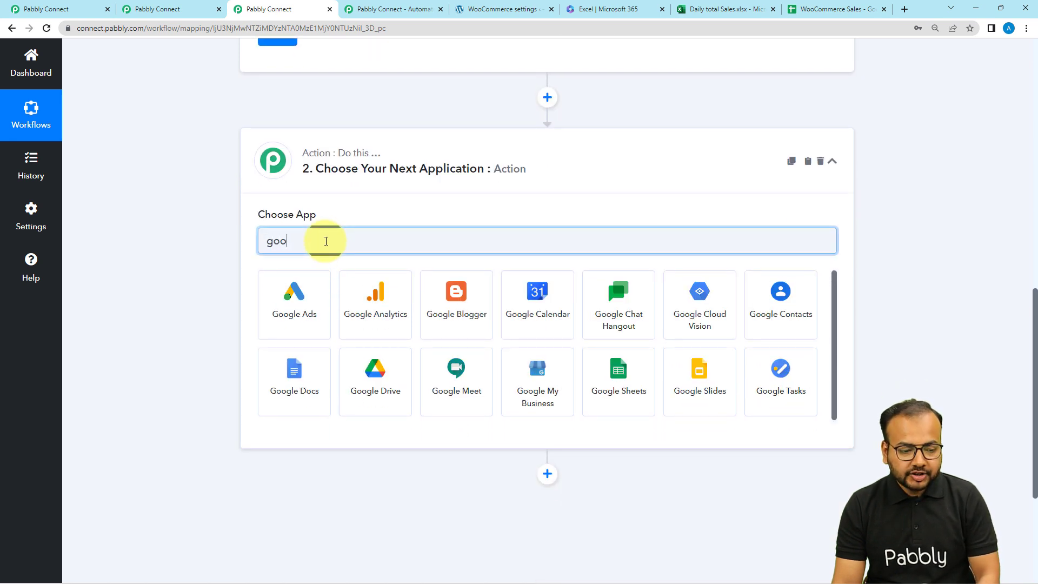
left_click(611, 390)
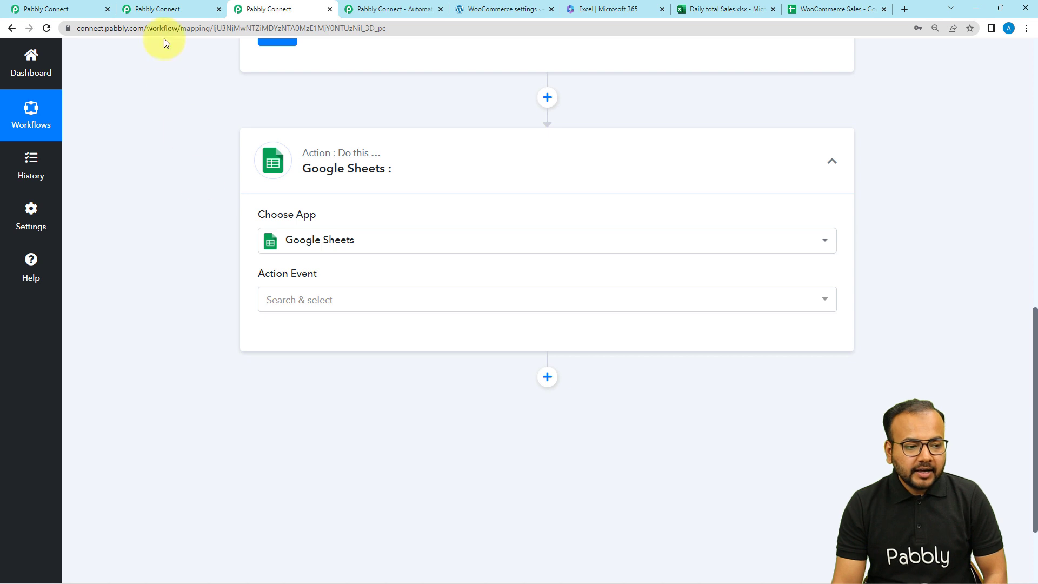
- In the Total Sales workflow, collapse the Schedule trigger and examine the Date/Time Formatter step's Current Date settings
left_click(157, 9)
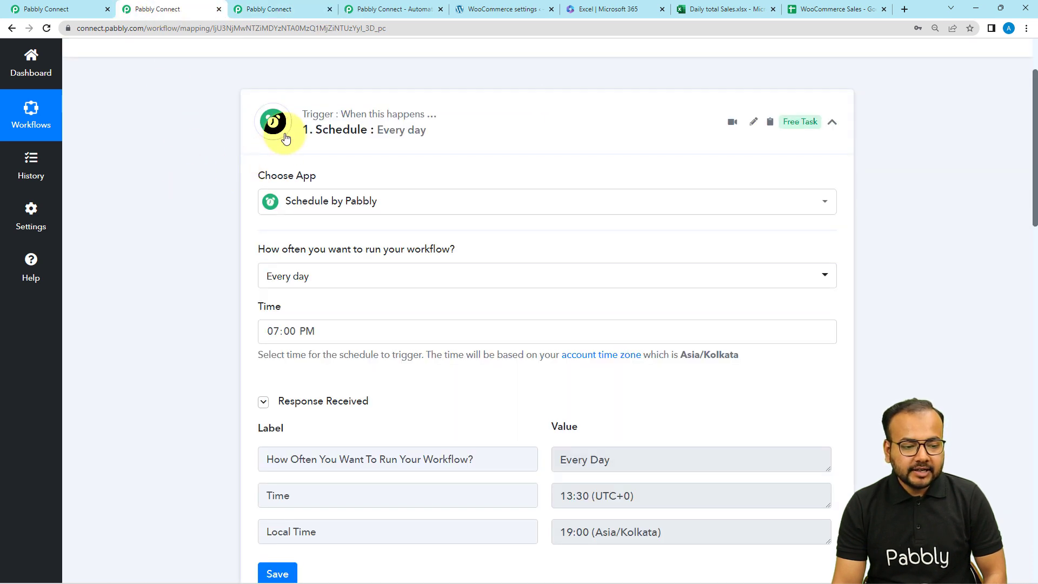
left_click(274, 122)
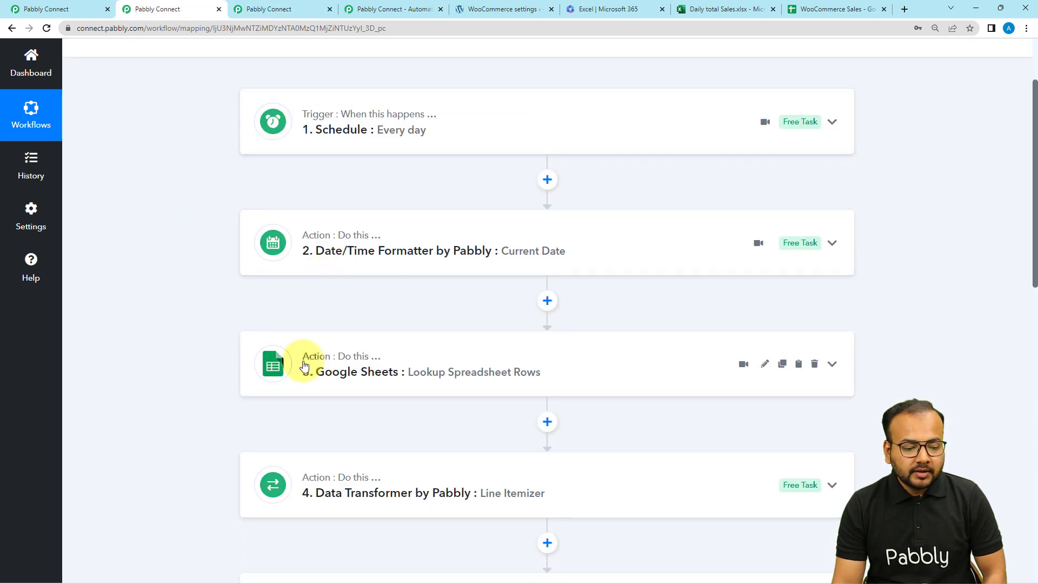
left_click(385, 265)
scroll(385, 265, "down", 2)
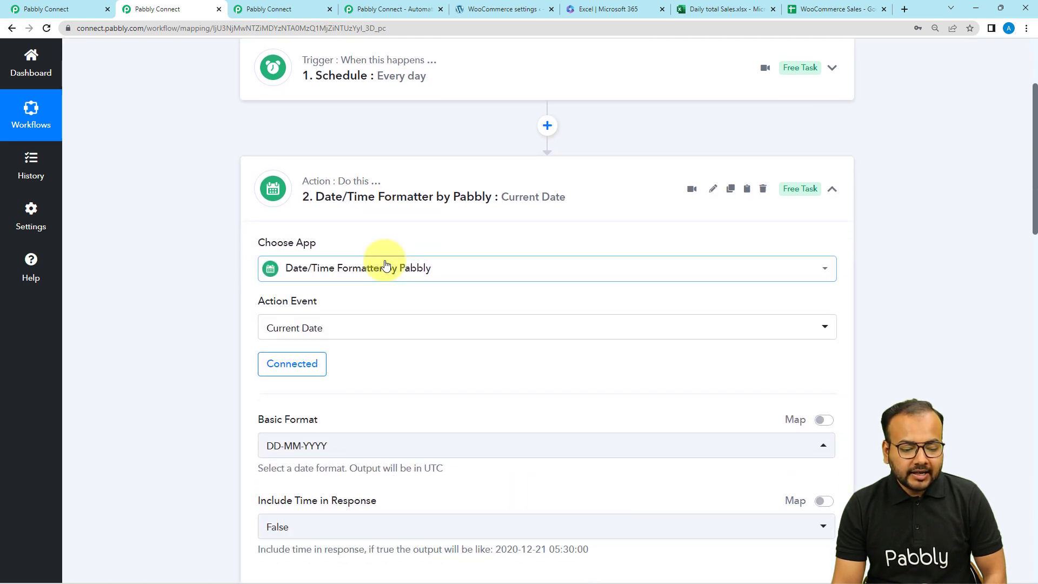
left_click(369, 160)
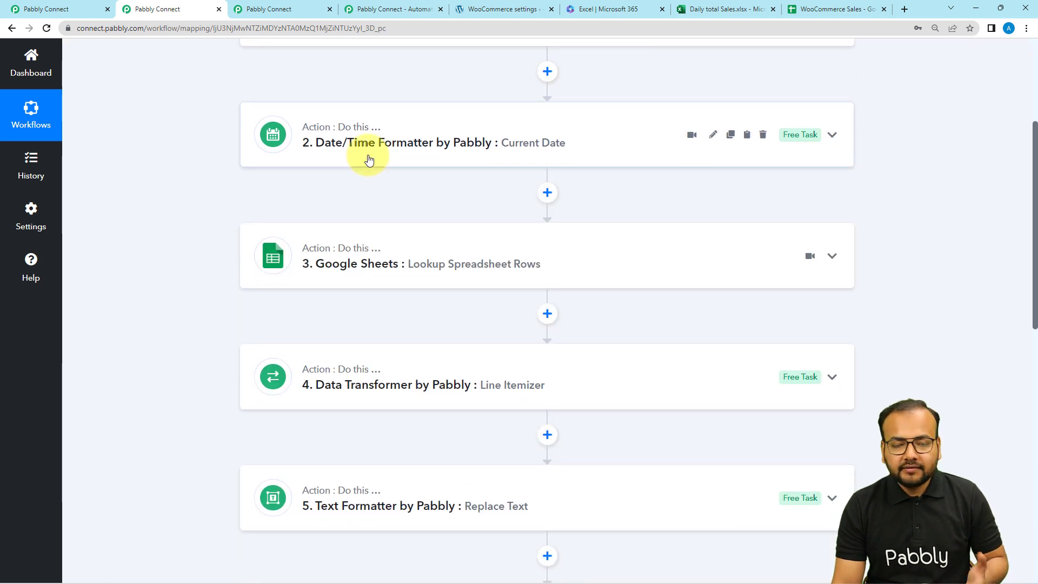
- Expand the Google Sheets Lookup Spreadsheet Rows step and examine its spreadsheet, sheet, lookup column, lookup value and received response
left_click(372, 274)
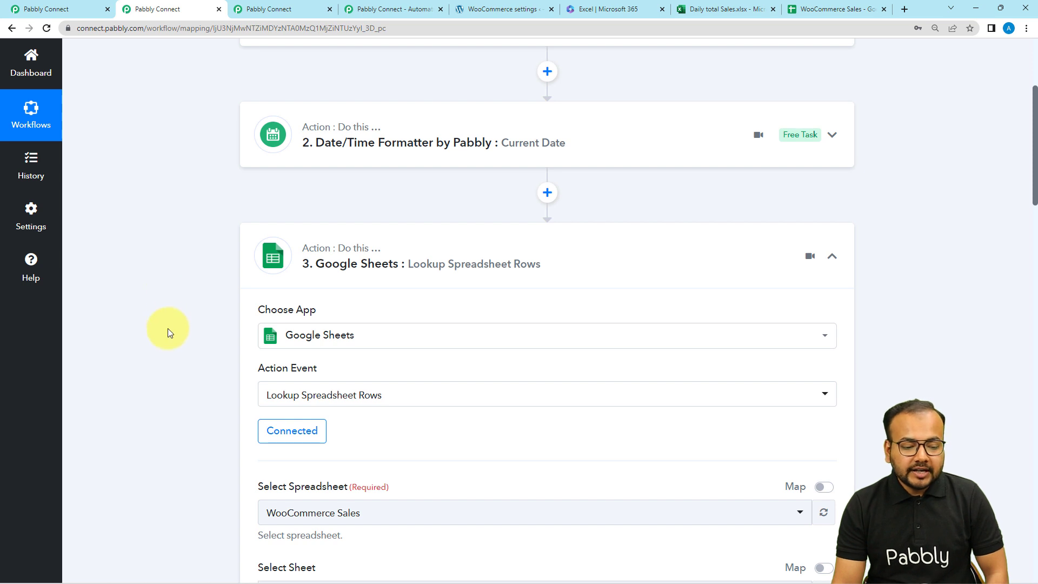
scroll(168, 329, "down", 2)
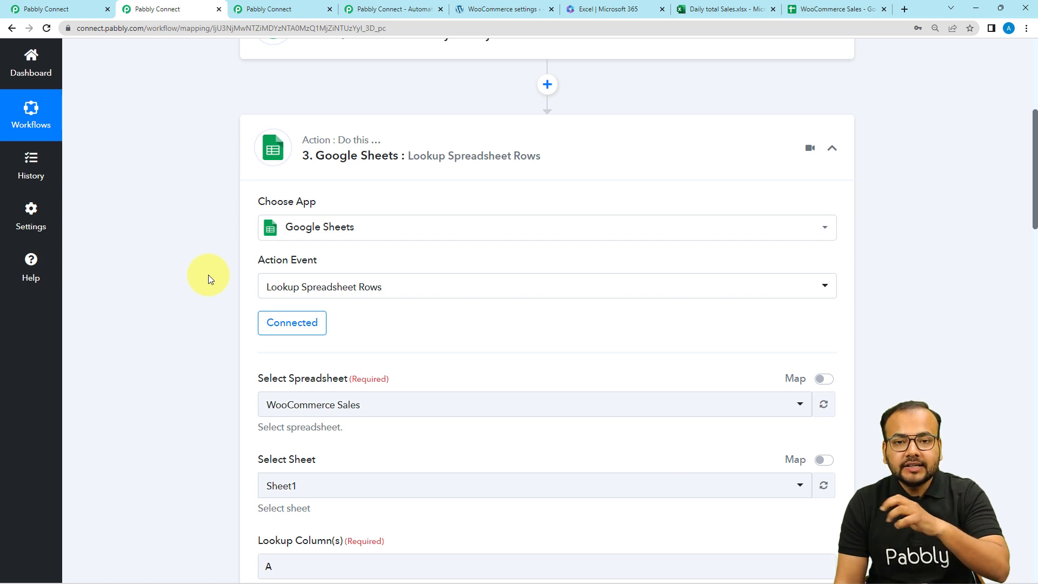
scroll(208, 278, "down", 12)
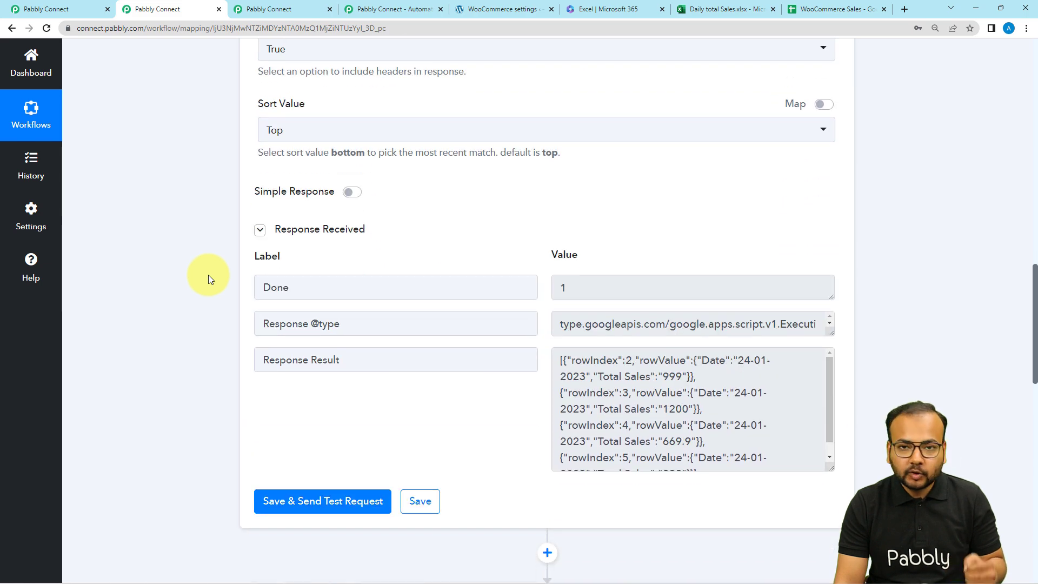
scroll(214, 290, "up", 10)
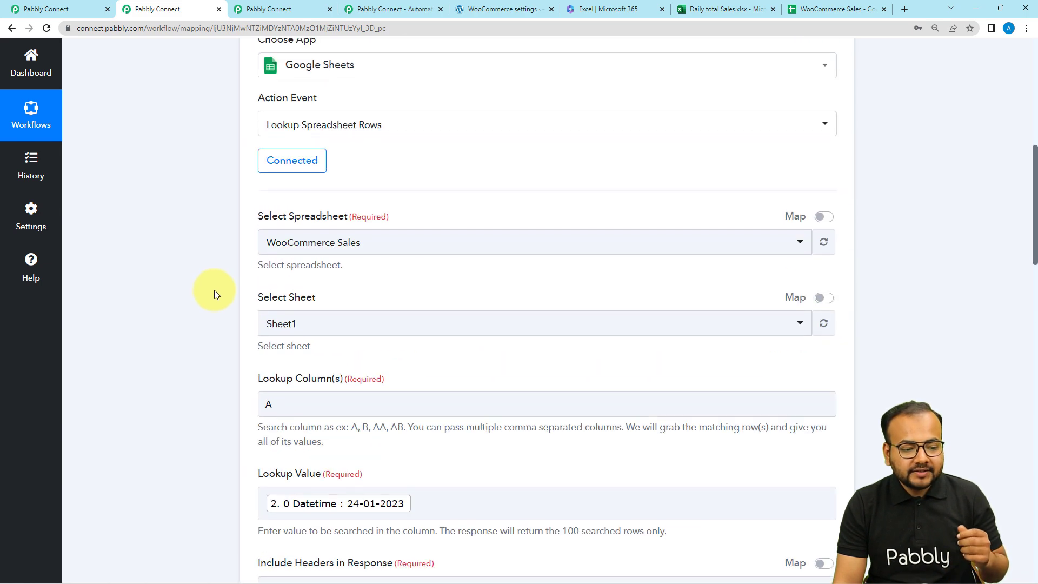
scroll(215, 290, "up", 1)
scroll(214, 290, "down", 5)
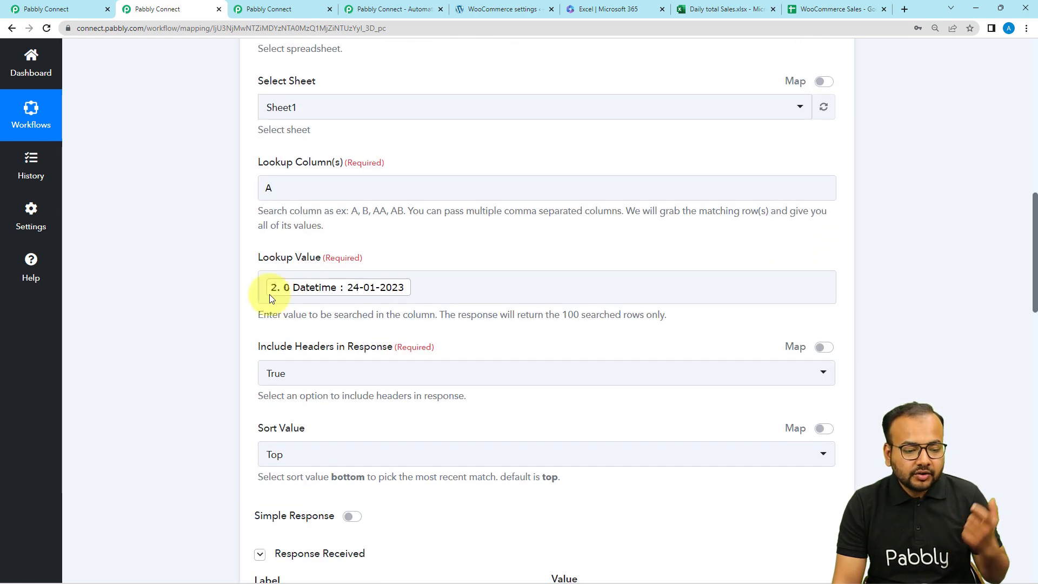
left_click(373, 295)
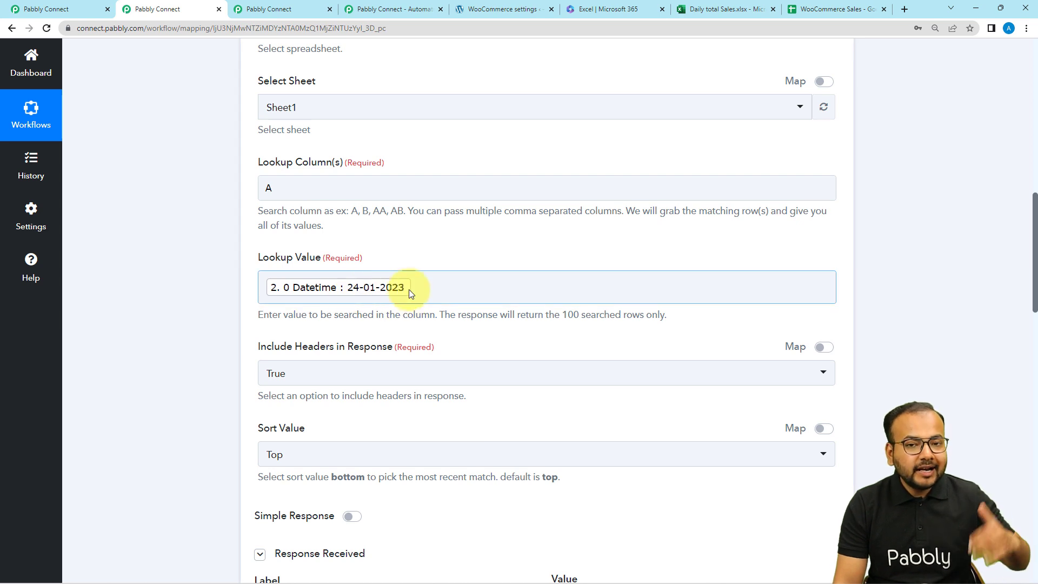
left_click(227, 267)
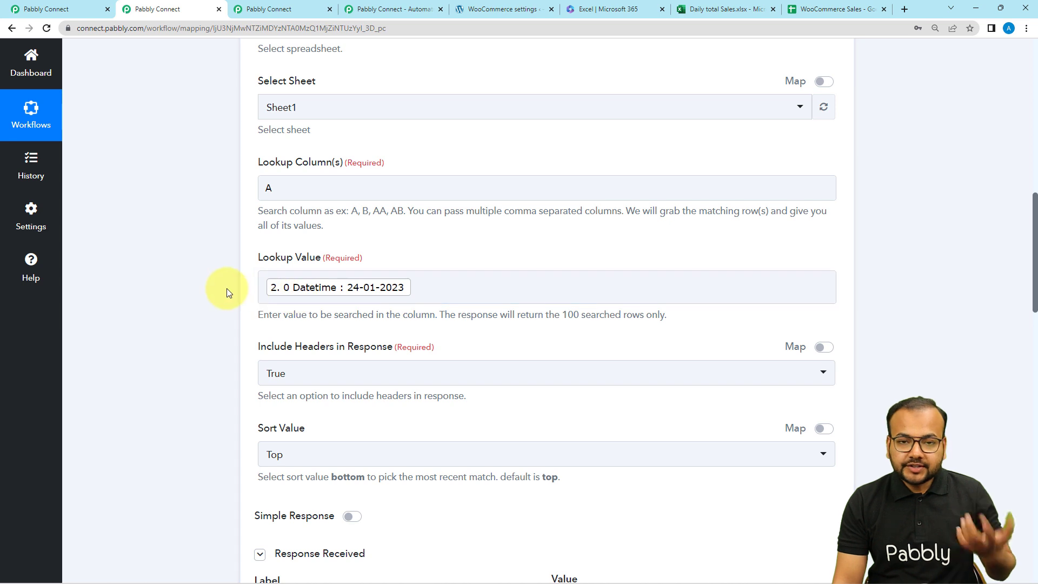
scroll(211, 298, "up", 8)
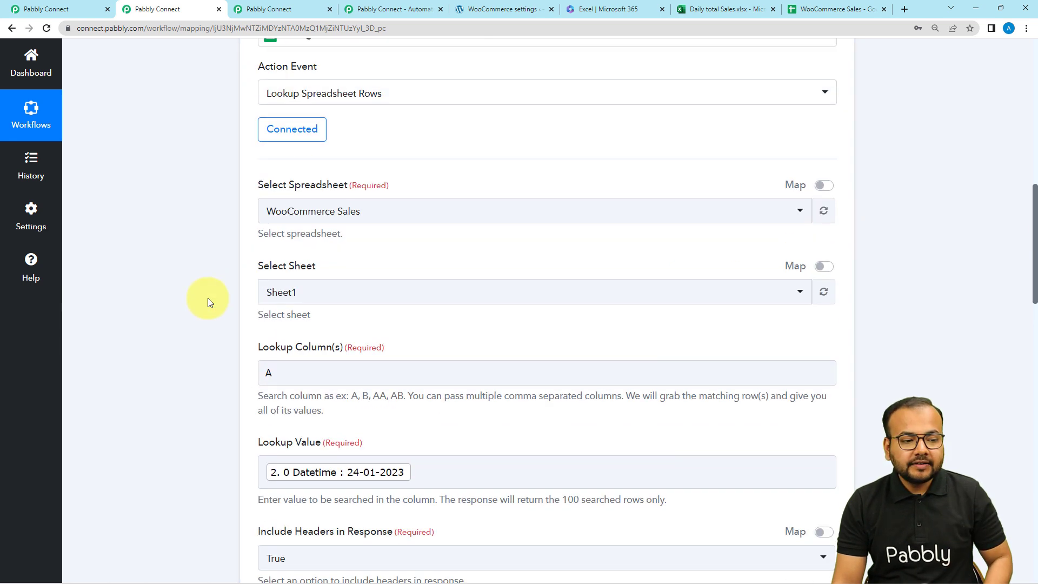
scroll(208, 302, "up", 3)
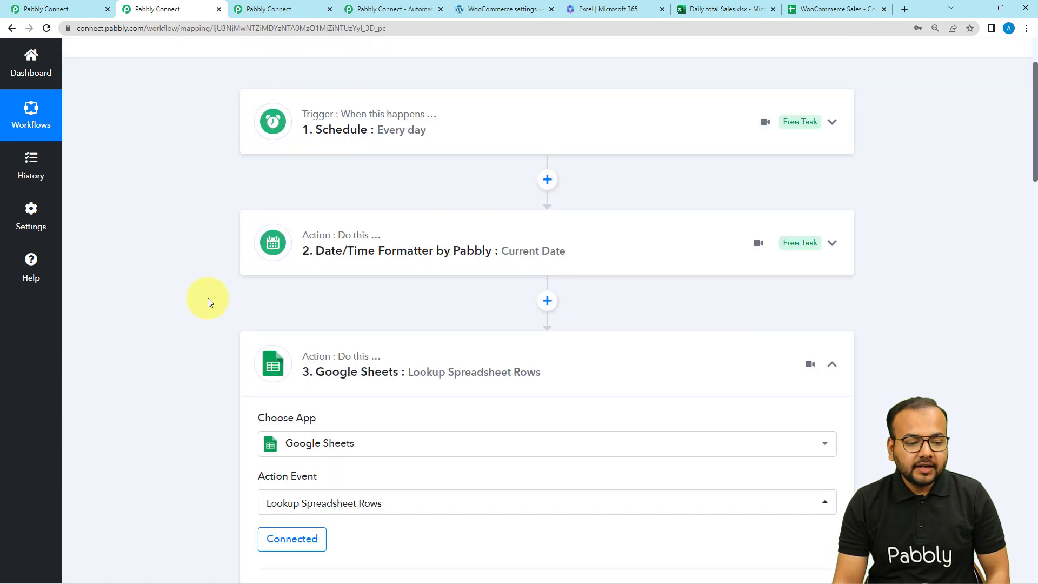
- In the new scheduled workflow, change the second step's app from Google Sheets to Date/Time Formatter by Pabbly
left_click(341, 252)
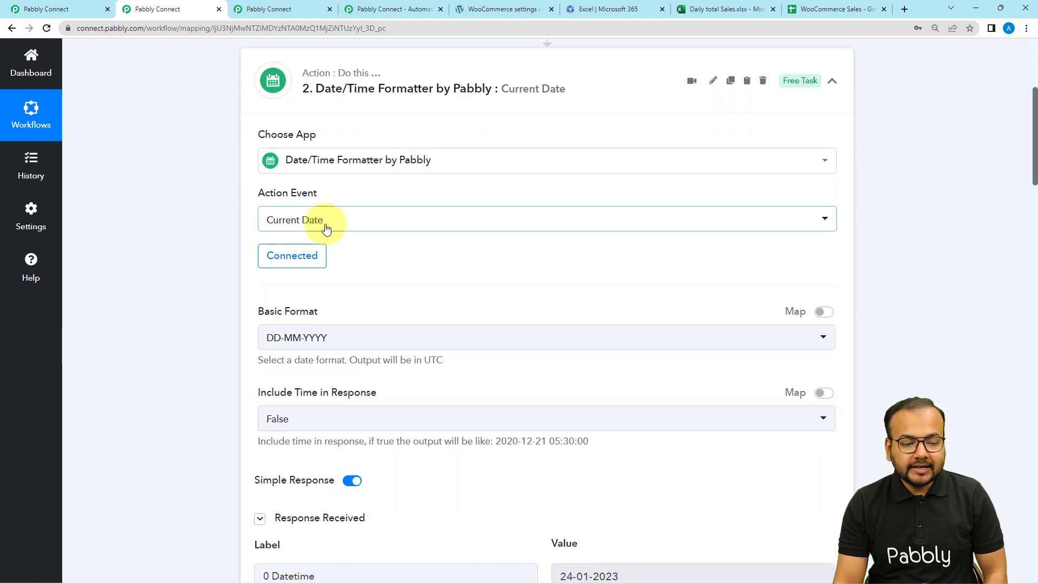
left_click(290, 14)
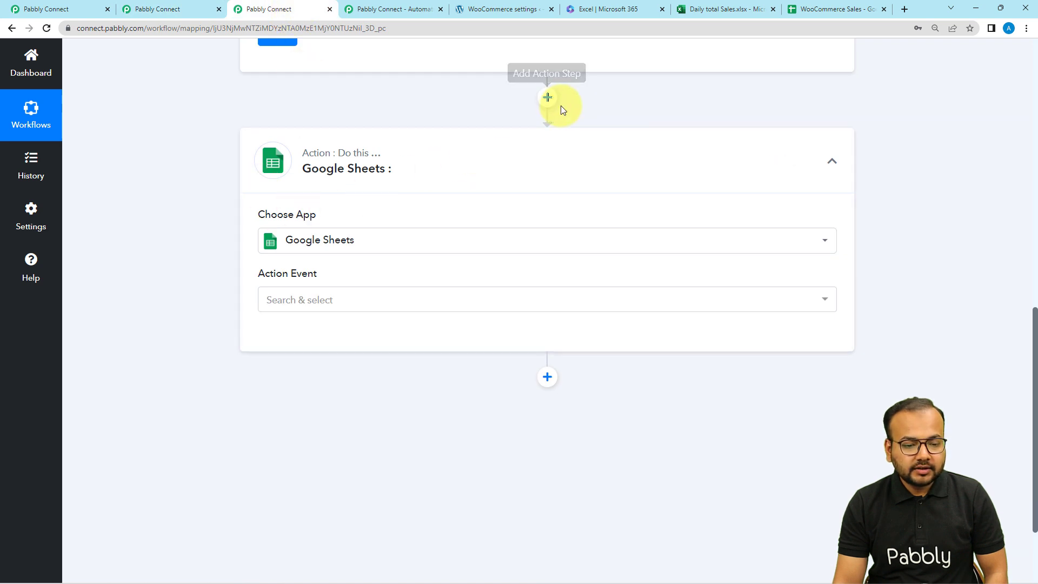
left_click(355, 241)
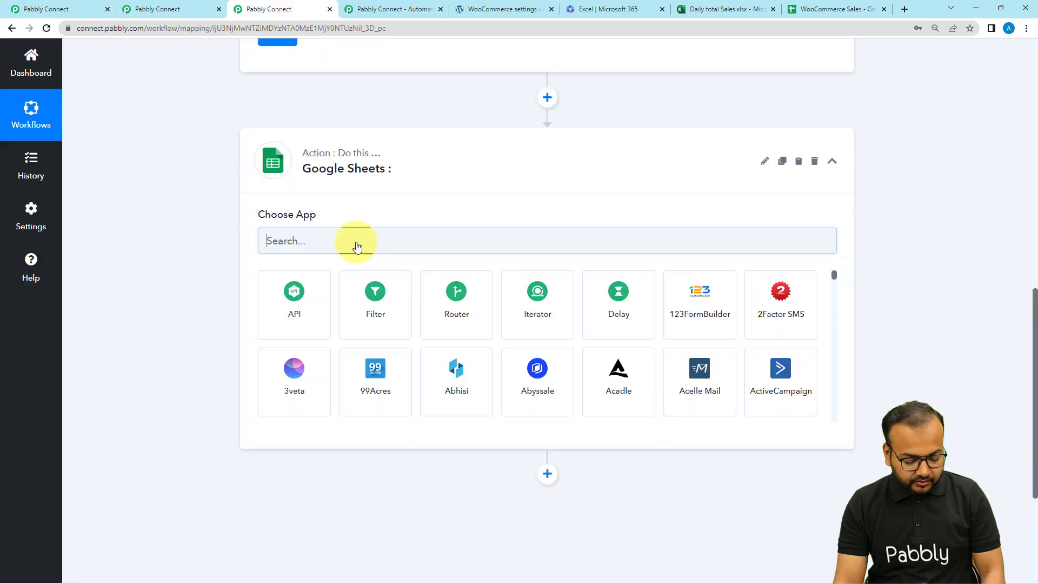
type("date")
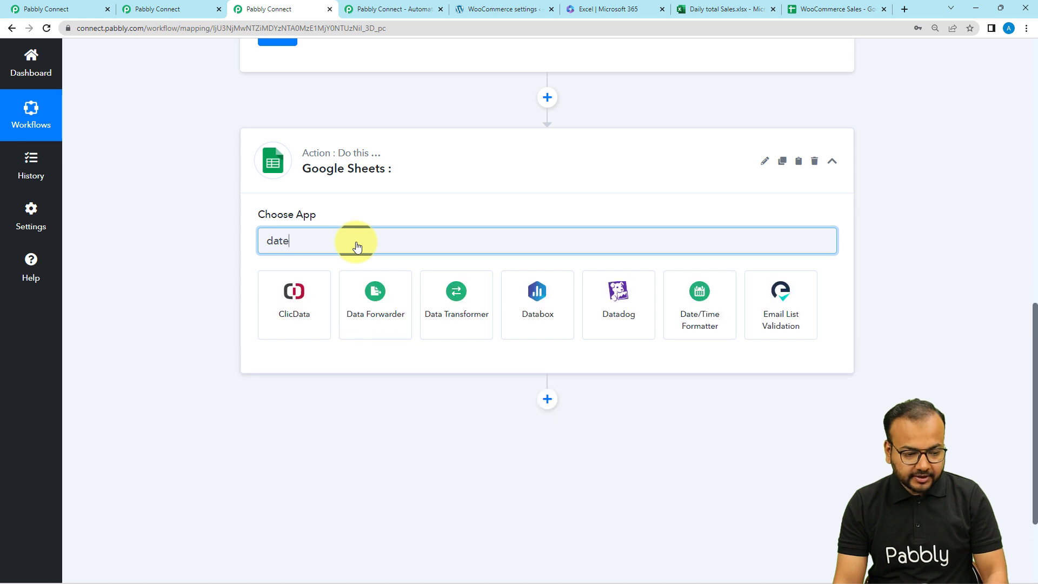
left_click(294, 292)
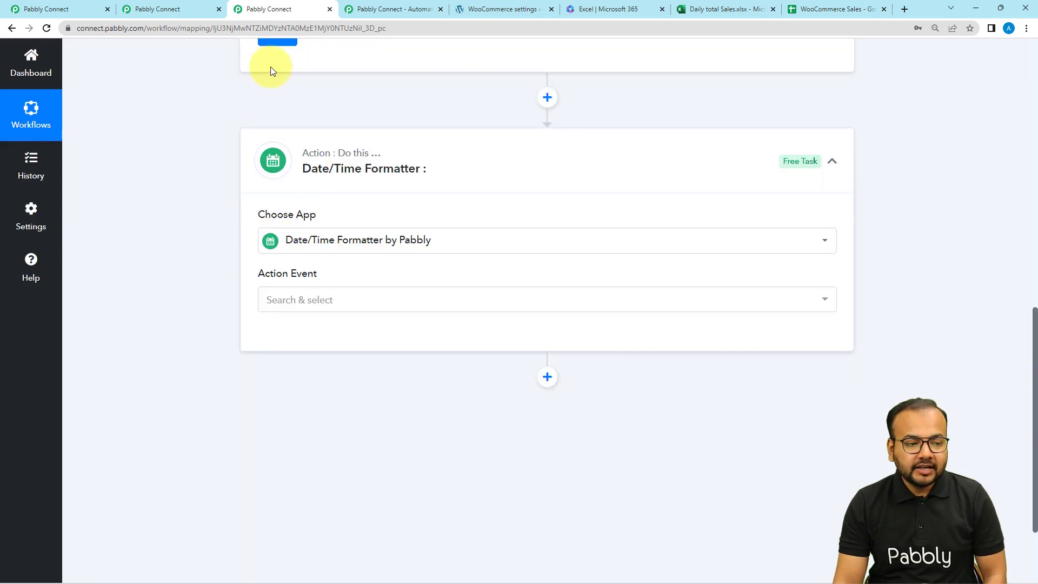
- Examine the Total Sales workflow's Lookup Spreadsheet Rows settings and the order dates in the WooCommerce Sales spreadsheet
left_click(155, 9)
scroll(184, 273, "down", 15)
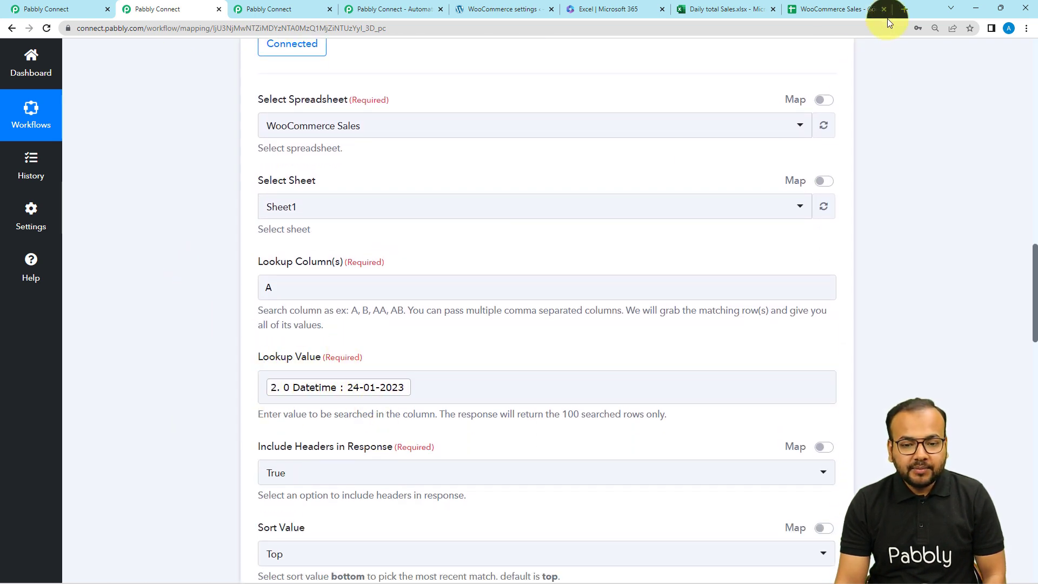
left_click(804, 13)
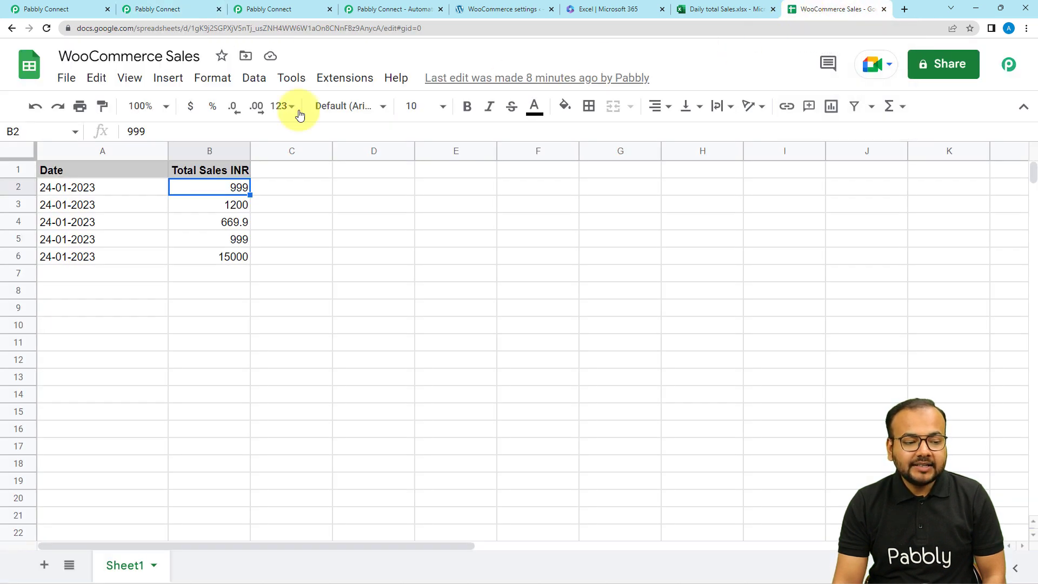
left_click(104, 193)
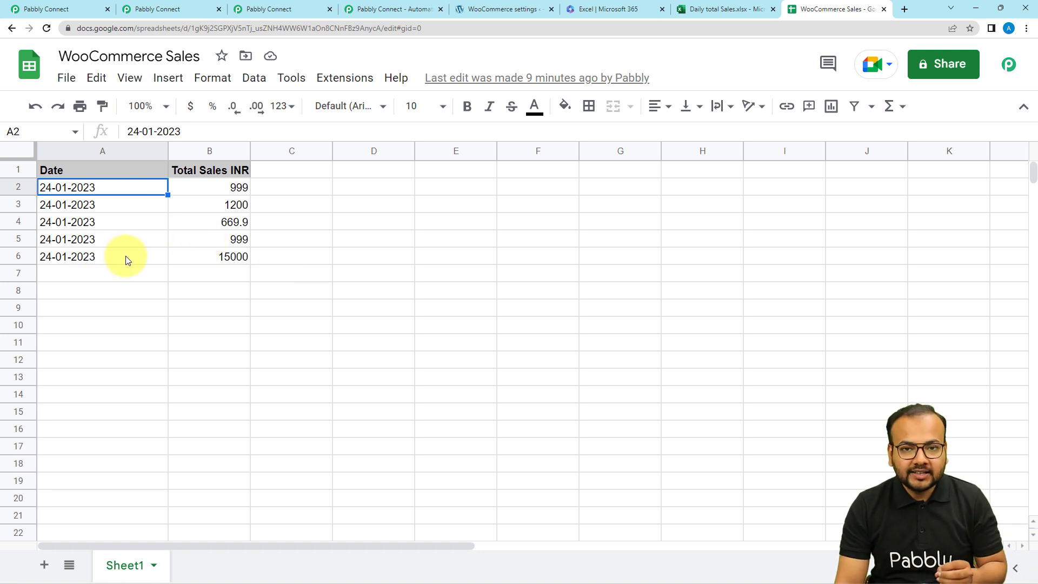
- Set the new workflow's Date/Time Formatter step to the Current Date action event and connect it
left_click(267, 9)
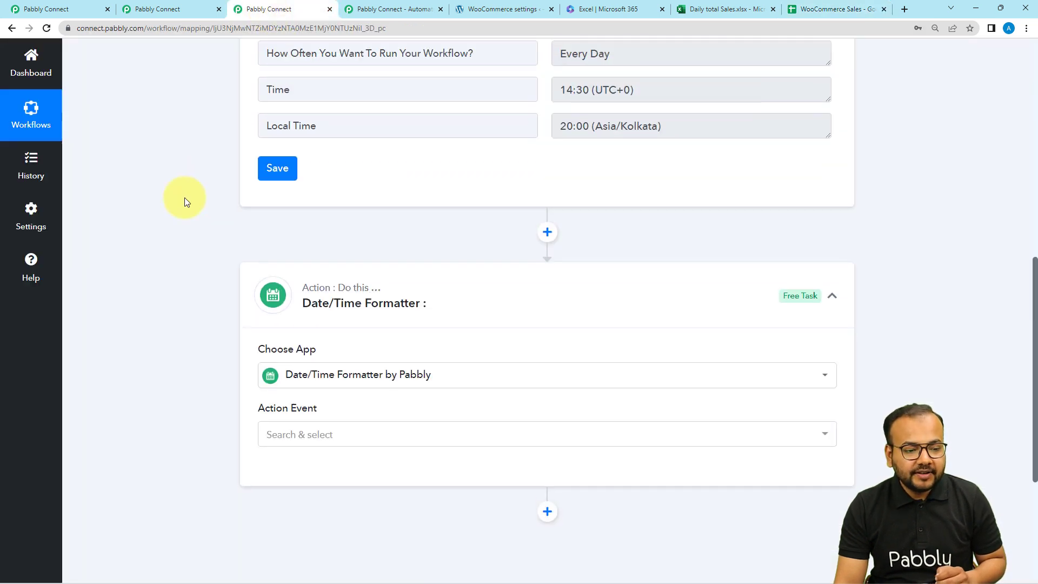
scroll(184, 197, "down", 5)
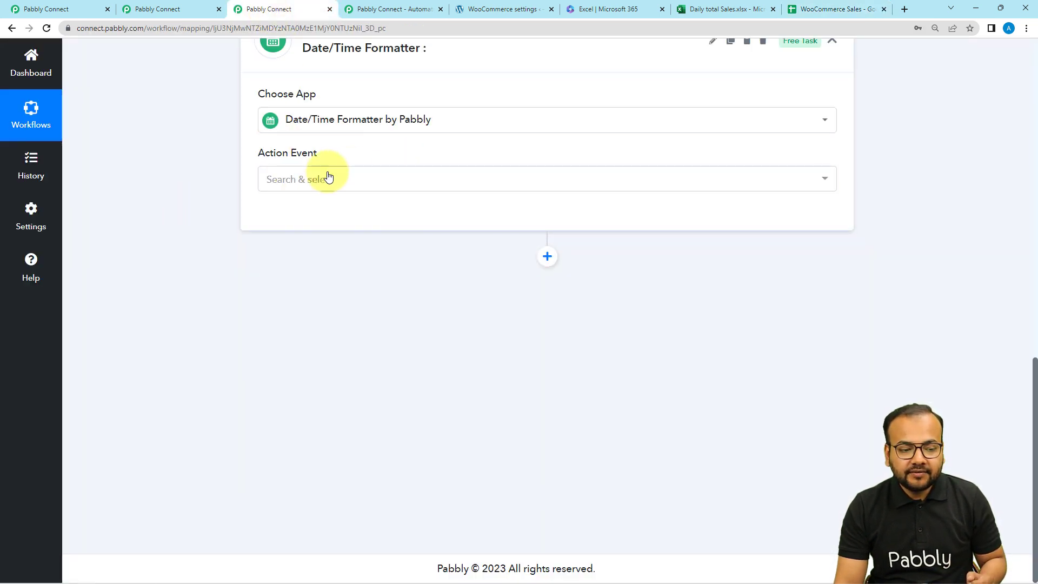
left_click(330, 180)
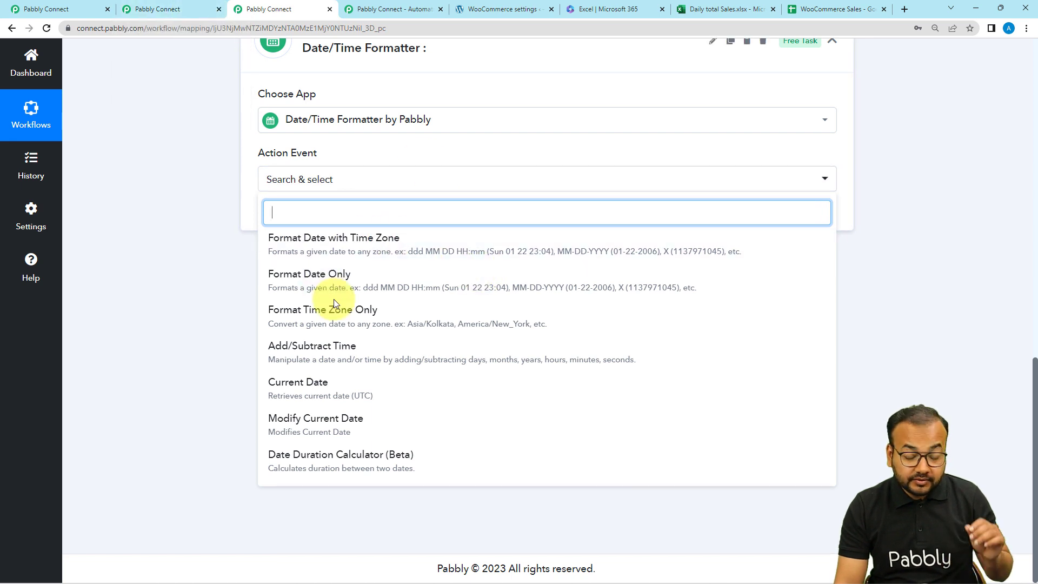
left_click(340, 390)
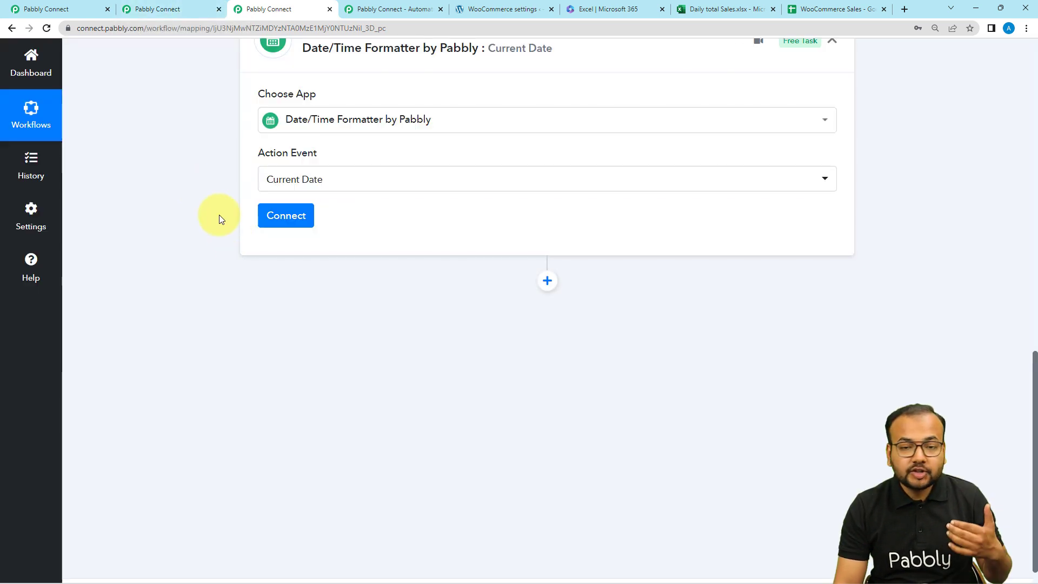
left_click(289, 219)
scroll(361, 162, "down", 3)
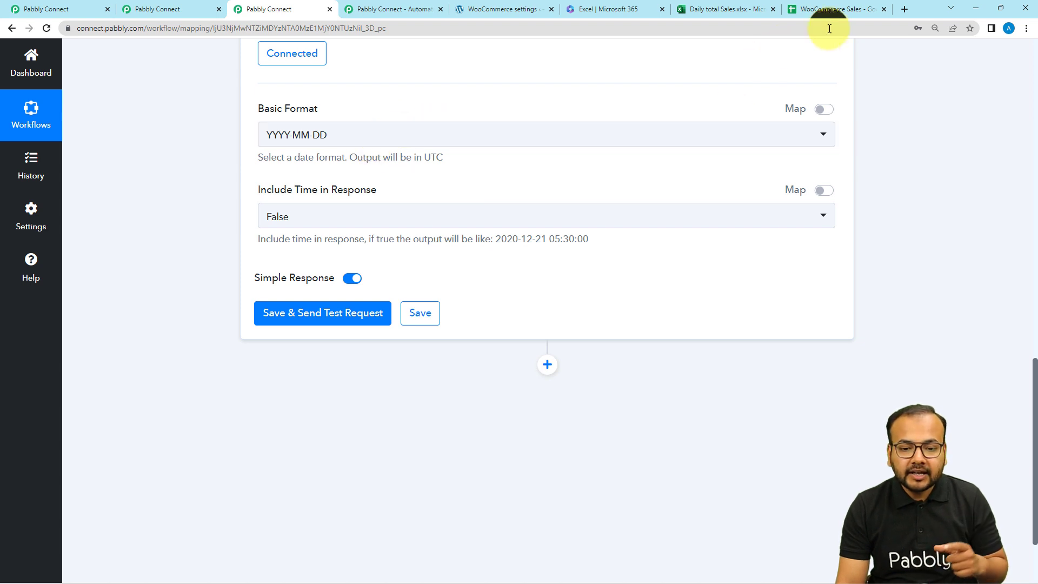
- Match the WooCommerce Sales date format by setting Basic Format to DD-MM-YYYY, then save and send a test request
left_click(831, 9)
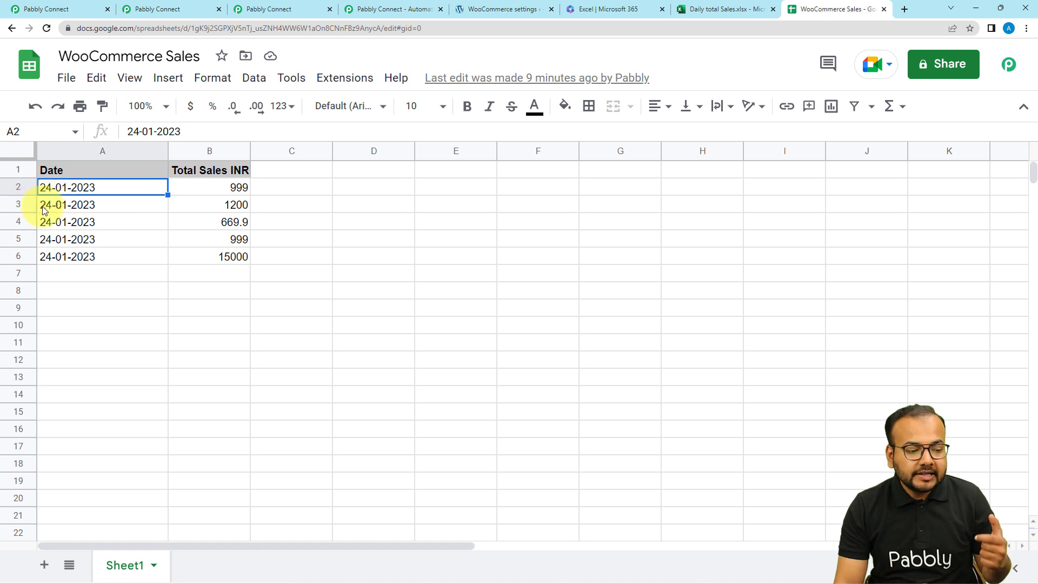
left_click(262, 8)
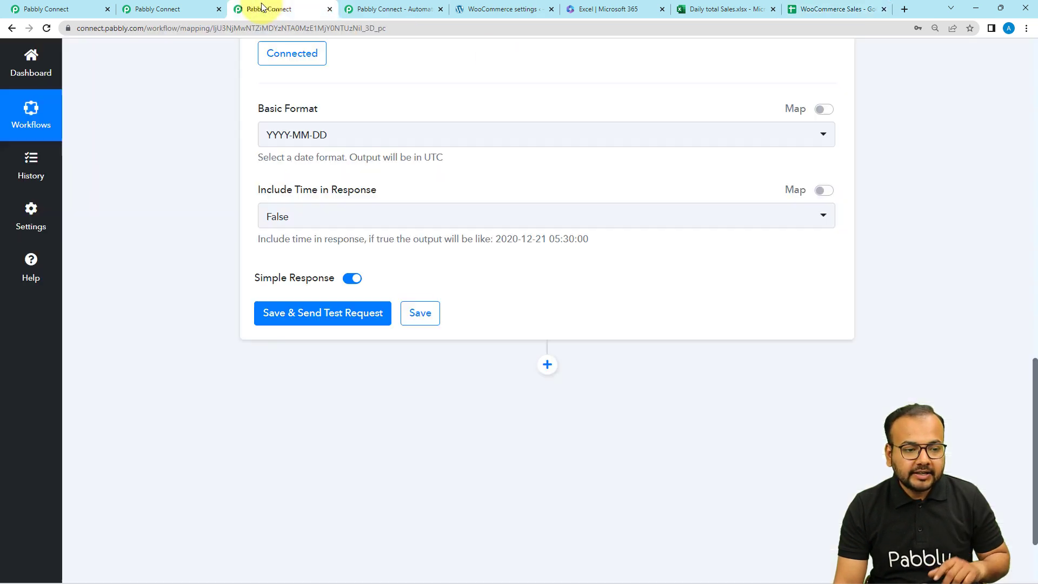
left_click(332, 139)
left_click(286, 215)
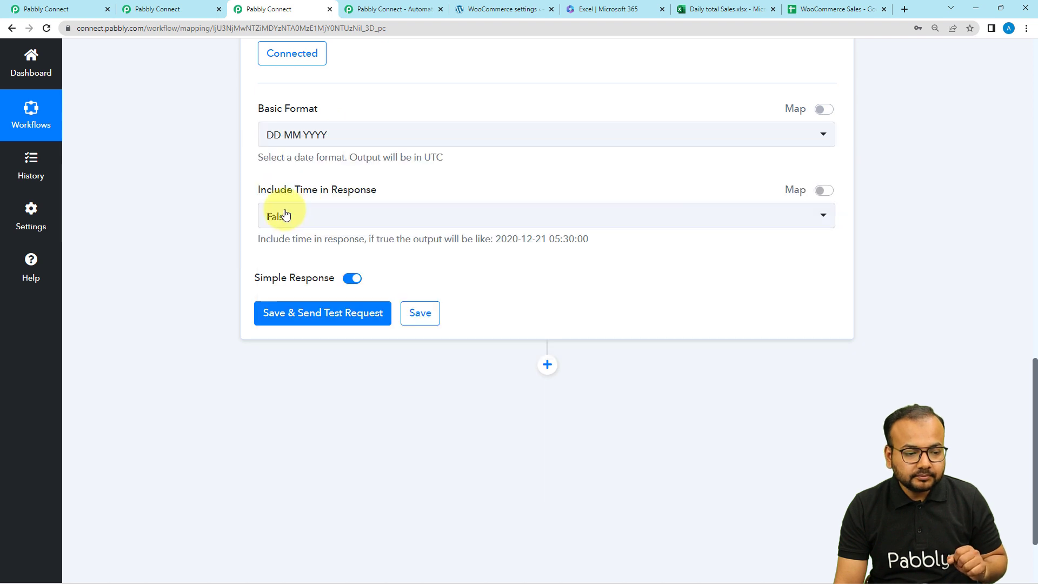
scroll(219, 182, "down", 2)
left_click(294, 208)
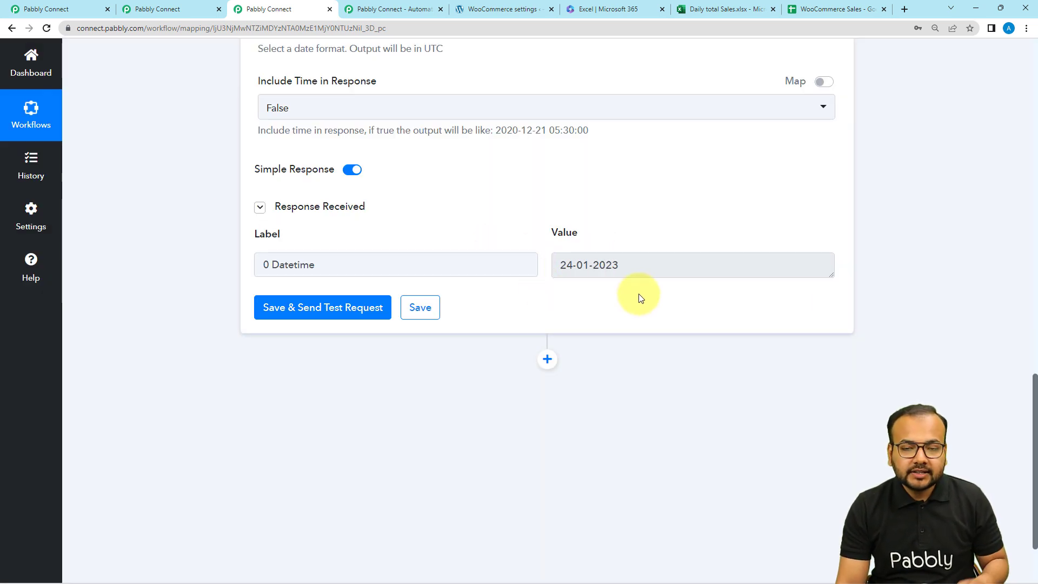
- Add a Google Sheets action step after the Date/Time Formatter with Lookup Spreadsheet Rows as its action event
left_click(547, 359)
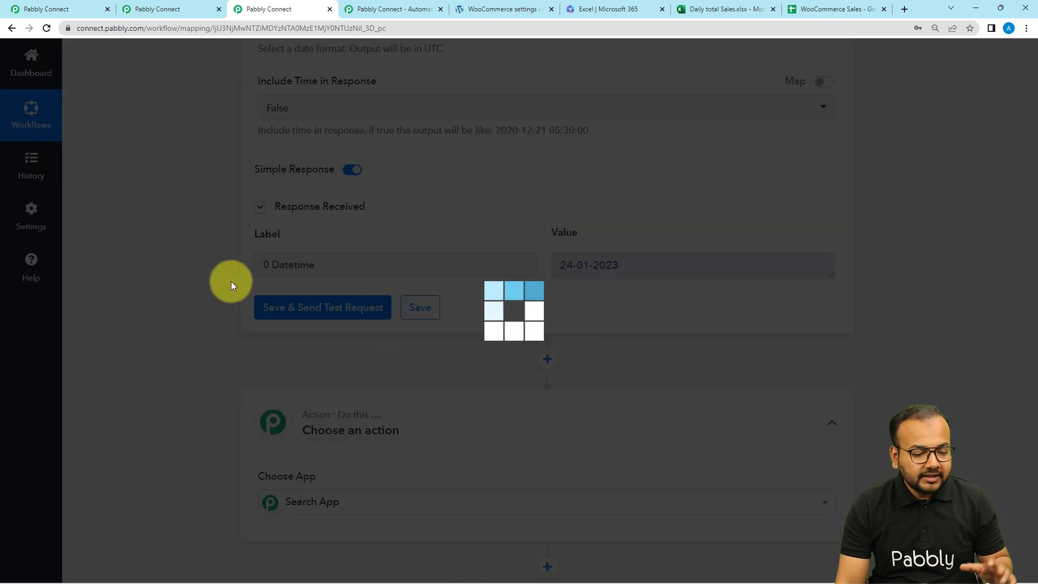
type("goo")
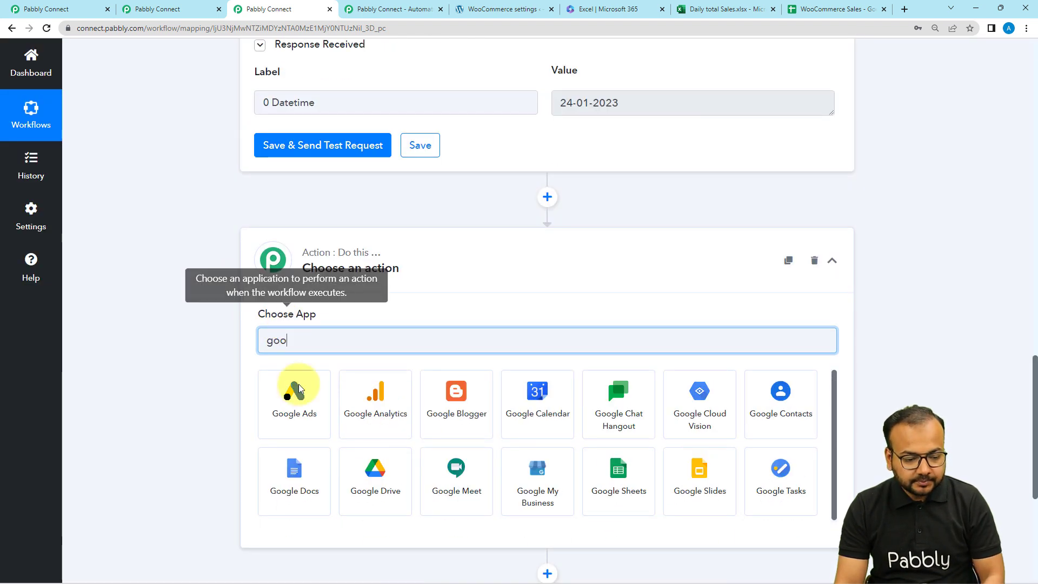
left_click(628, 479)
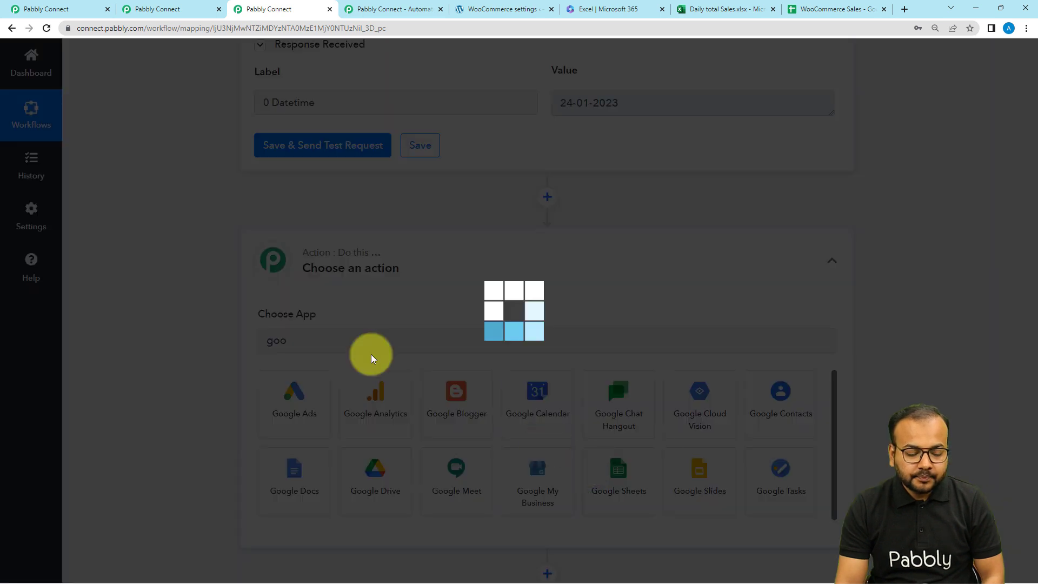
scroll(183, 293, "down", 3)
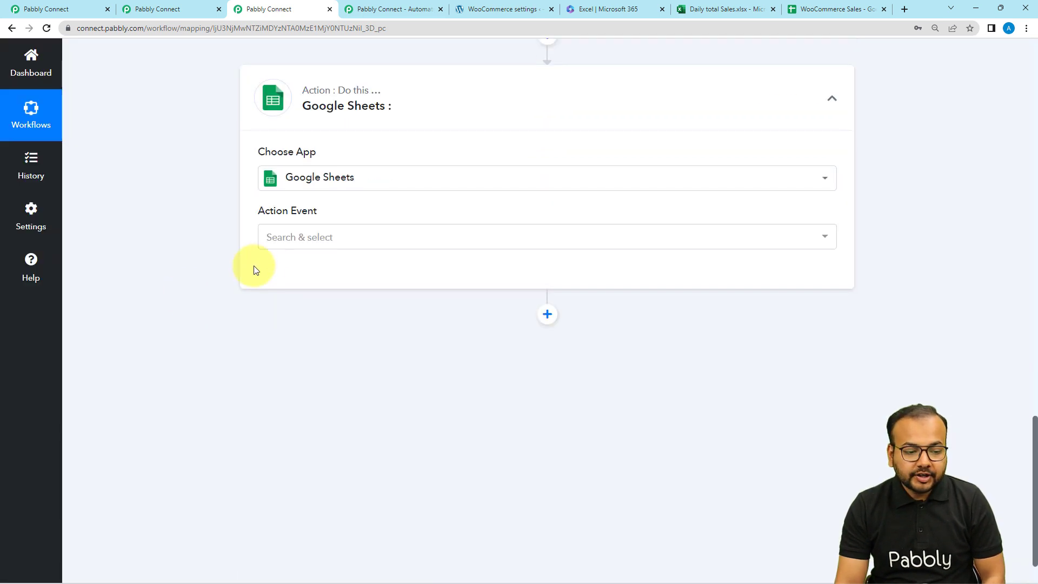
left_click(316, 237)
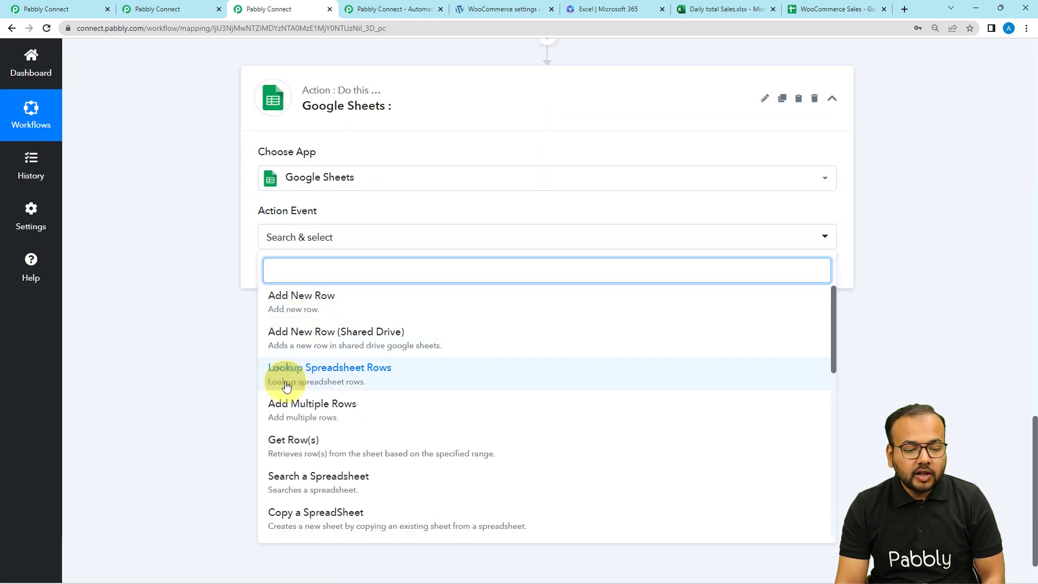
left_click(379, 374)
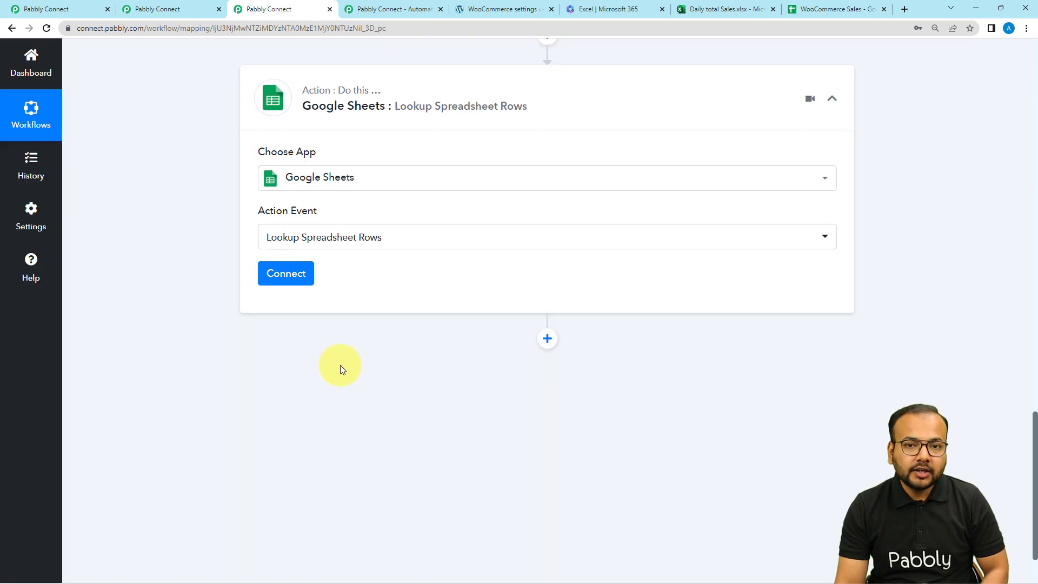
- Connect the Google Sheets lookup step through the existing connection Google Sheets #13
left_click(282, 275)
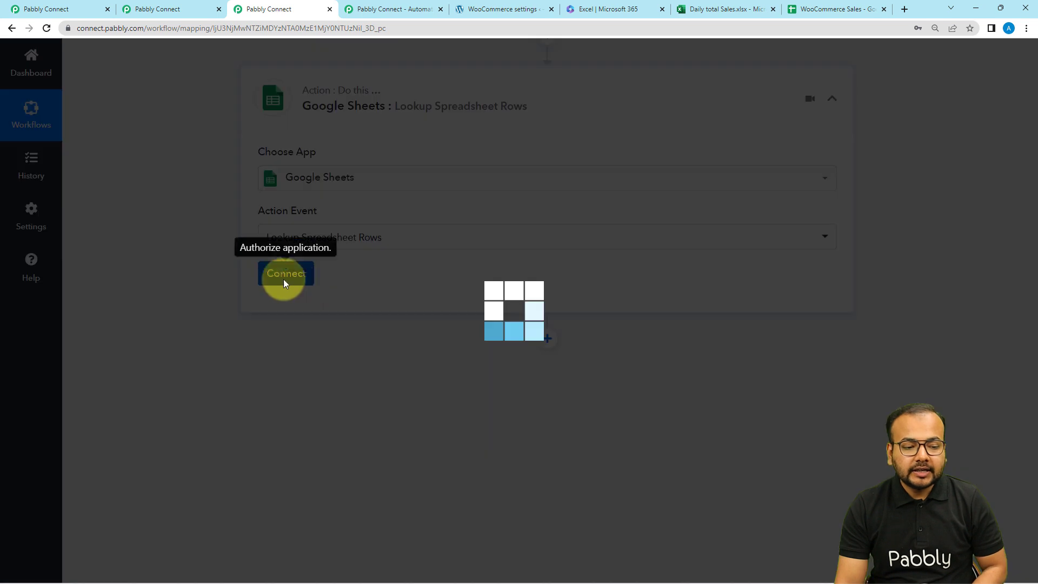
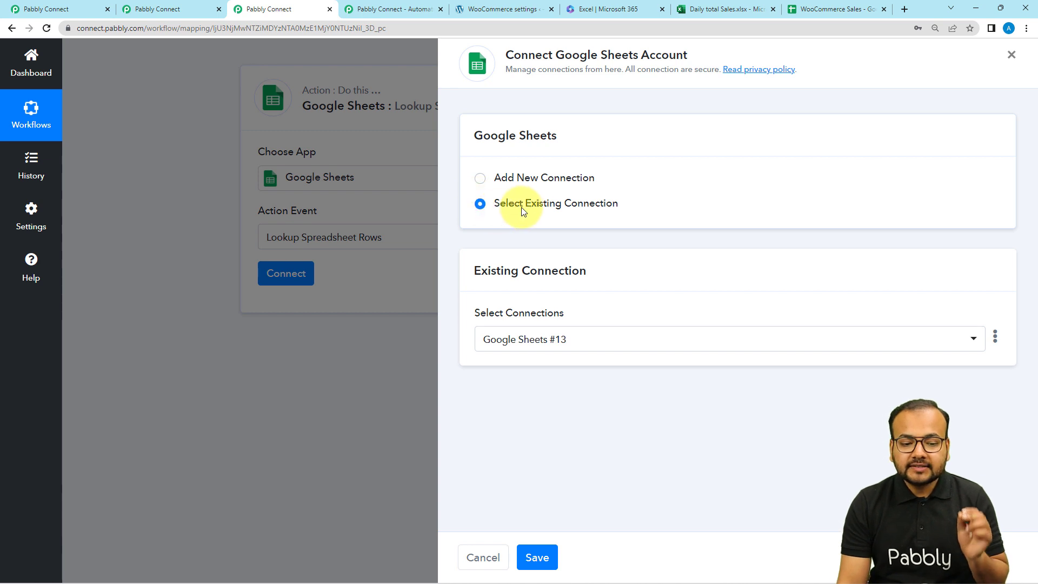
left_click(621, 339)
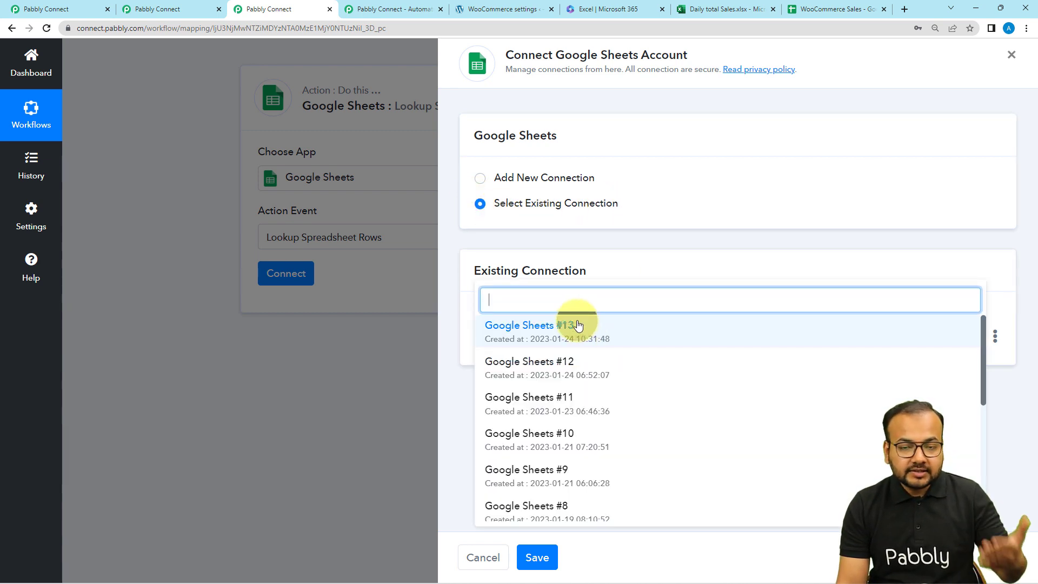
left_click(496, 325)
left_click(537, 557)
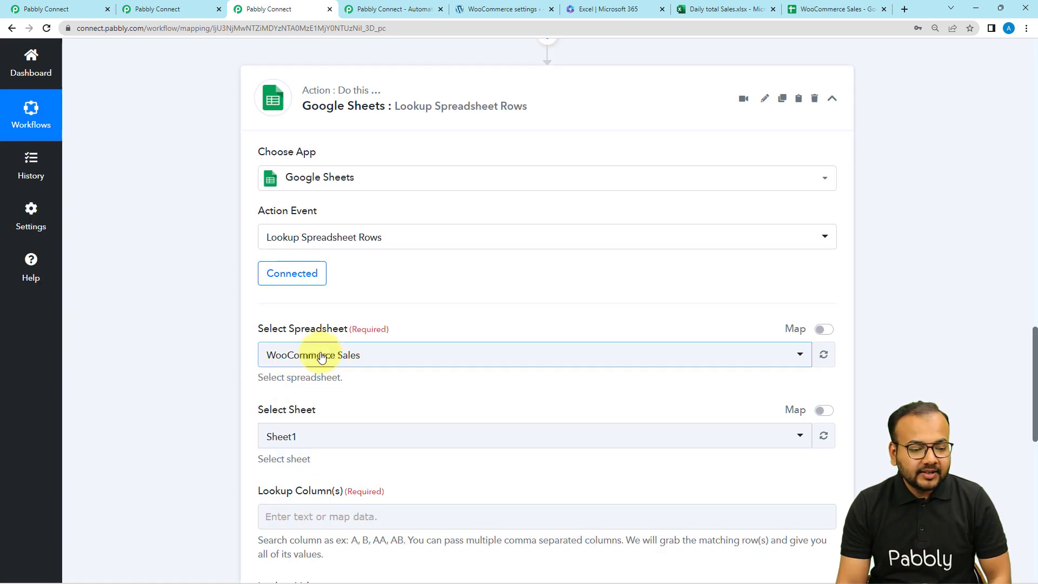
- Check the lookup step's selected spreadsheet and sheet against the WooCommerce Sales document, and review its remaining lookup fields
scroll(321, 357, "down", 2)
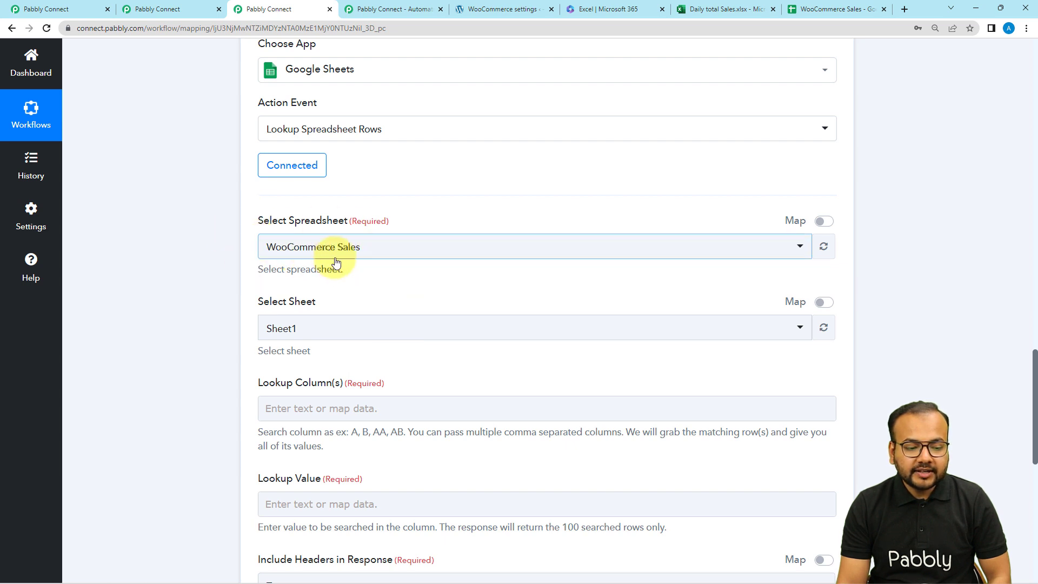
left_click(827, 9)
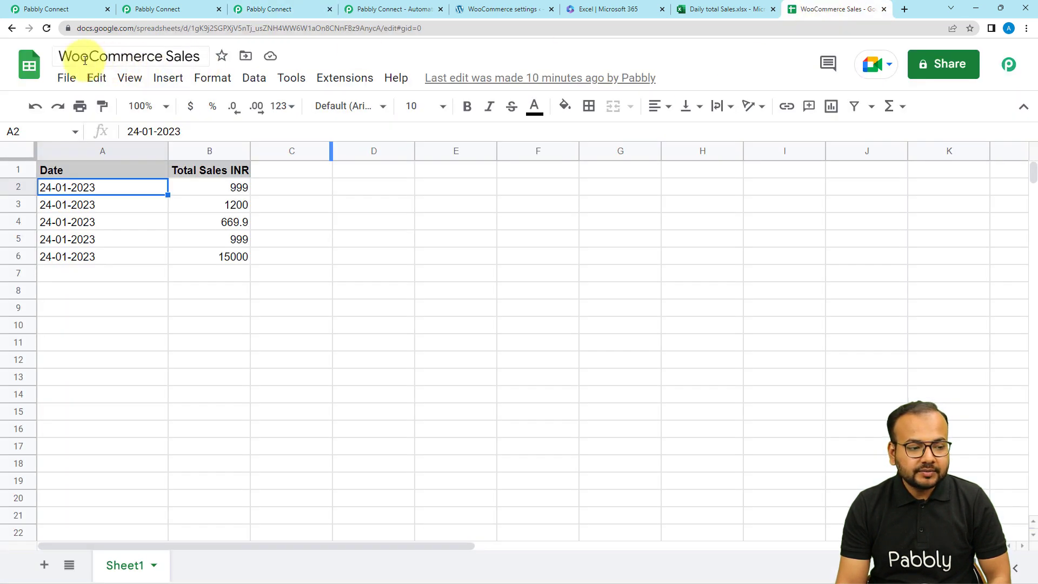
left_click(278, 8)
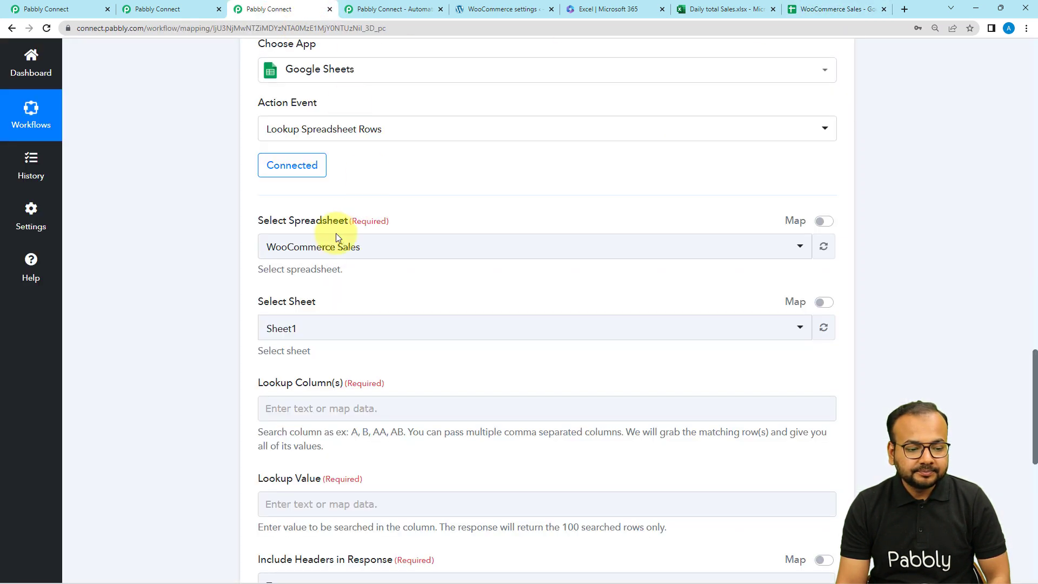
left_click(335, 262)
left_click(297, 305)
scroll(228, 275, "down", 4)
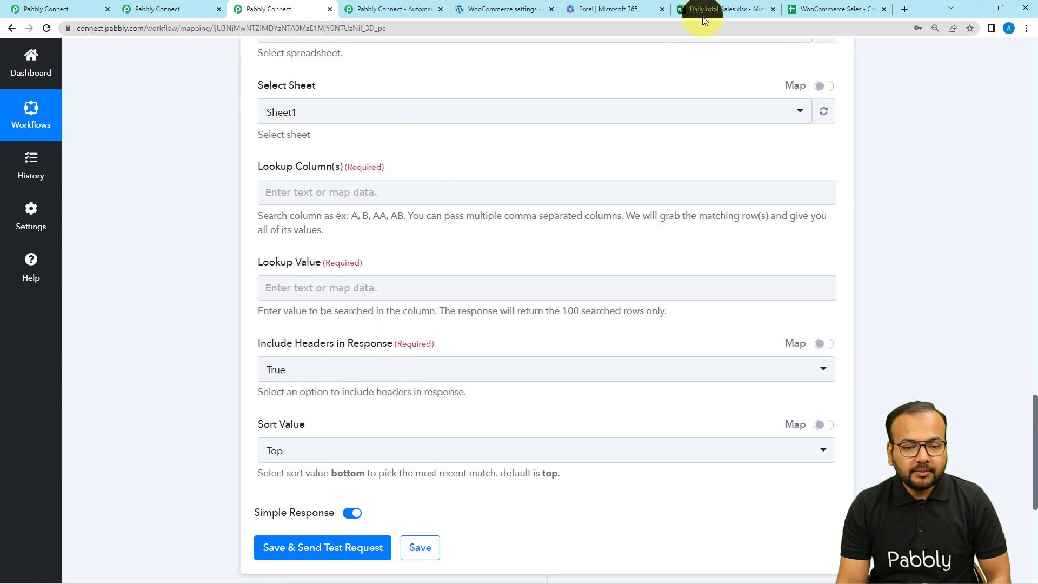
- Check which column of the WooCommerce Sales sheet holds the dates and set the lookup step's Lookup Column to A
left_click(805, 9)
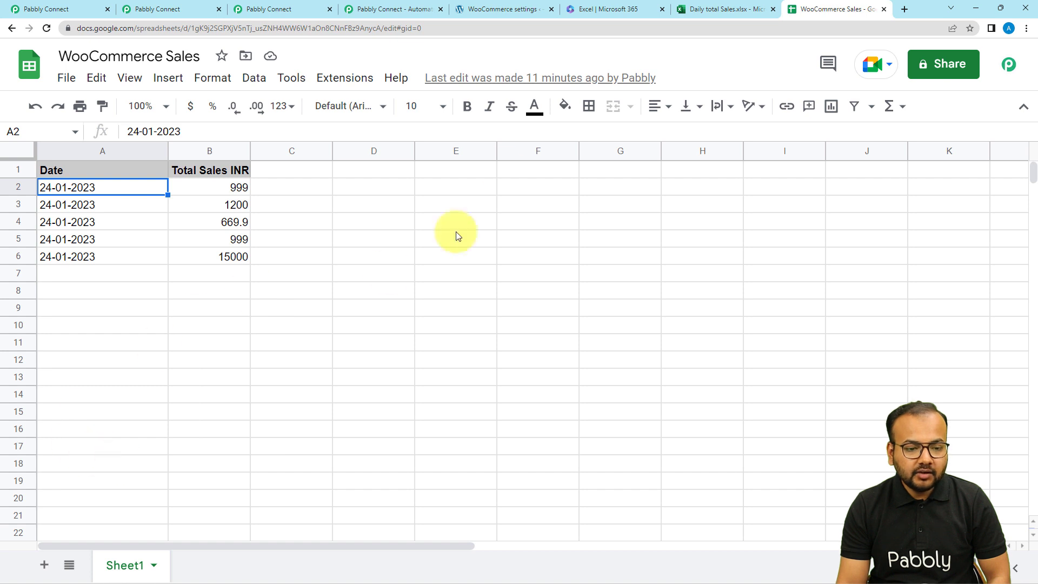
left_click(301, 8)
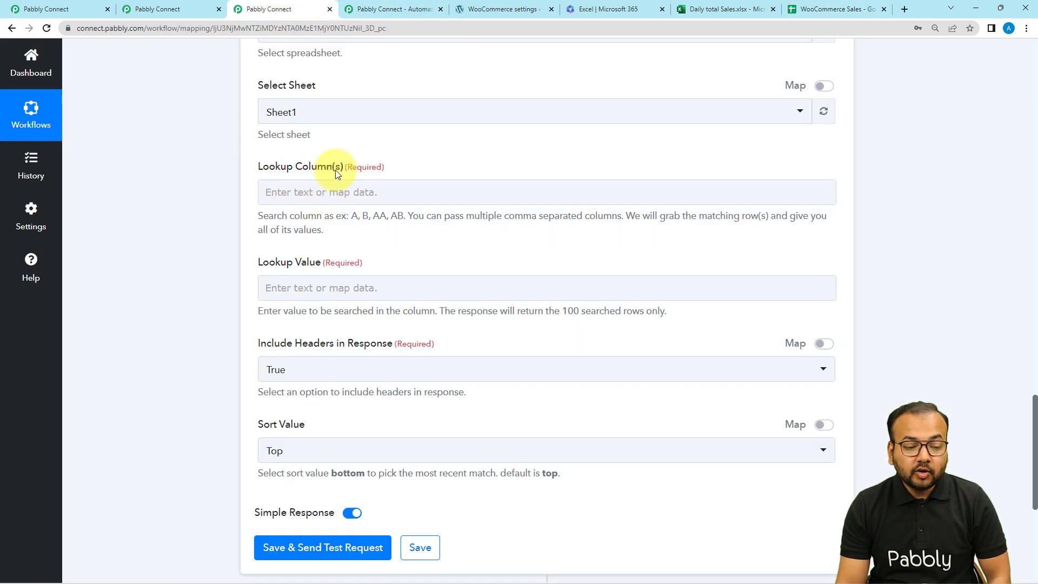
left_click(389, 201)
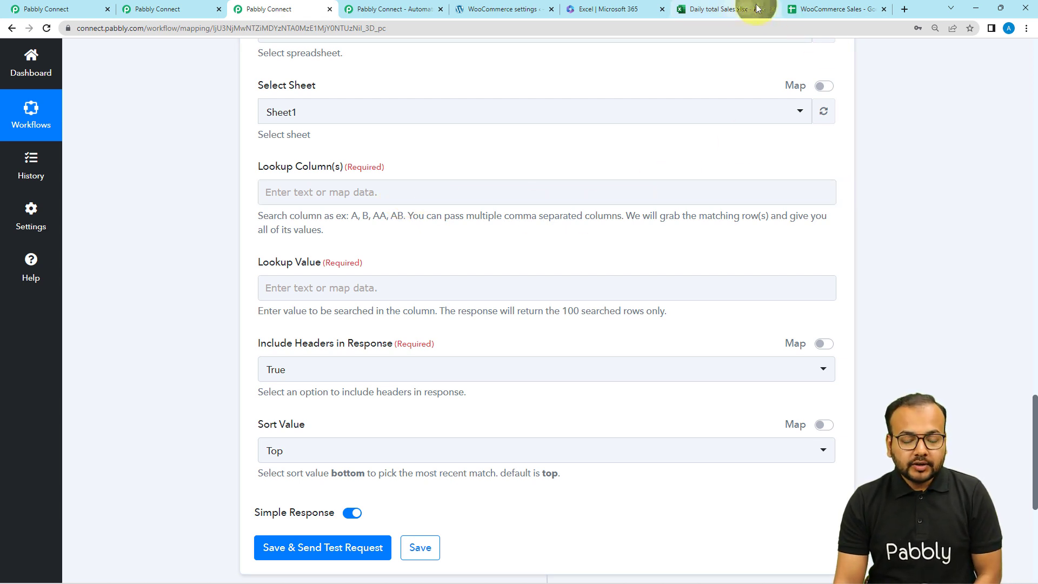
left_click(798, 8)
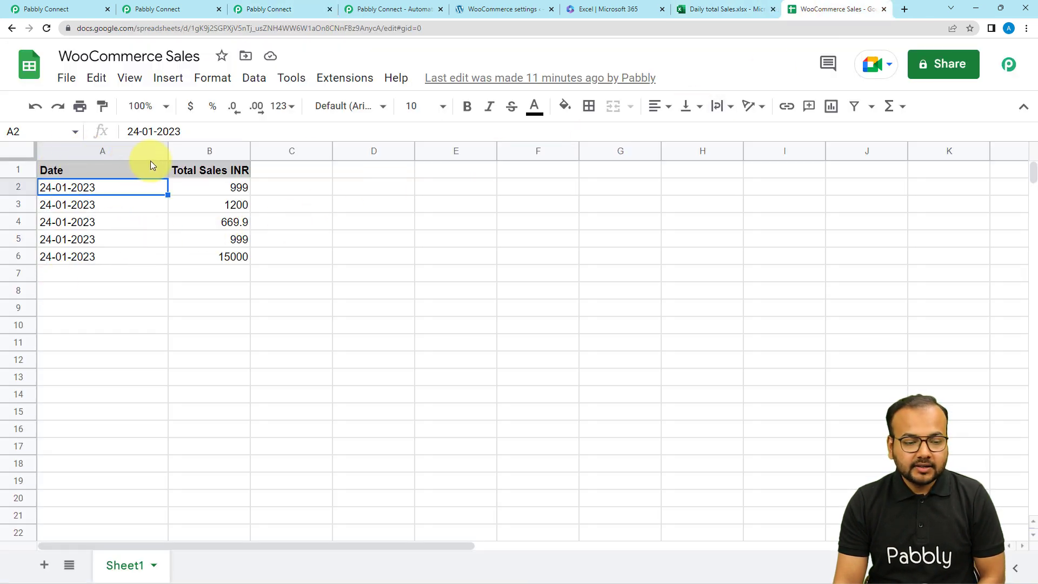
left_click(268, 8)
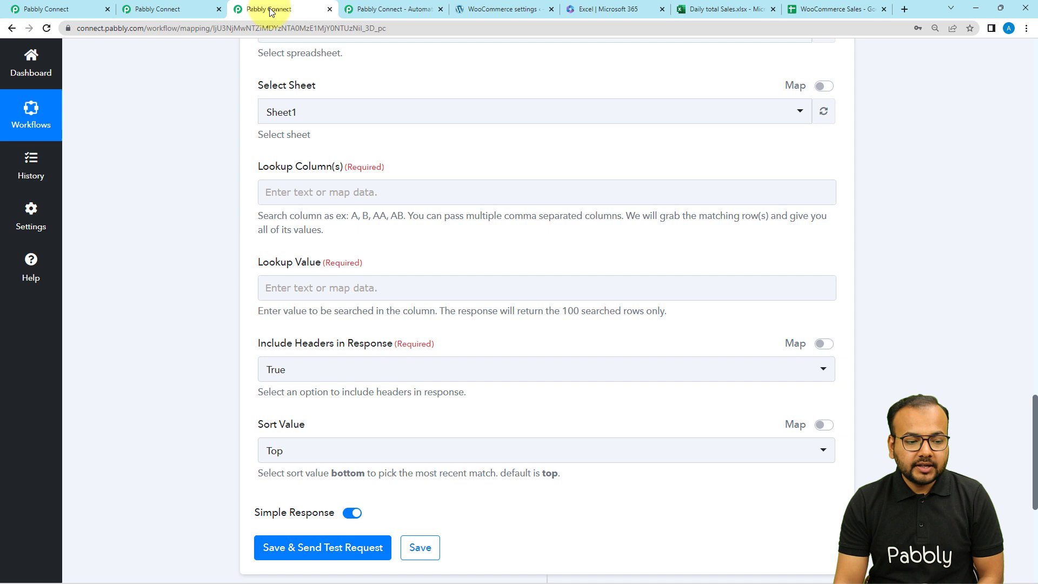
left_click(346, 191)
type("A")
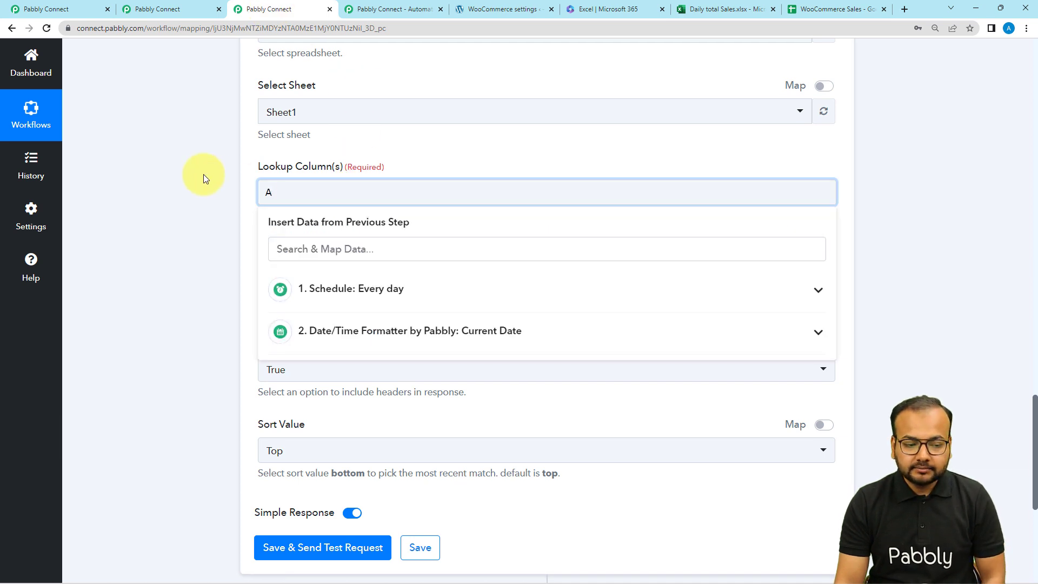
left_click(204, 175)
- Map the Lookup Value to the Datetime output of the Date/Time Formatter step
scroll(204, 175, "down", 2)
left_click(332, 175)
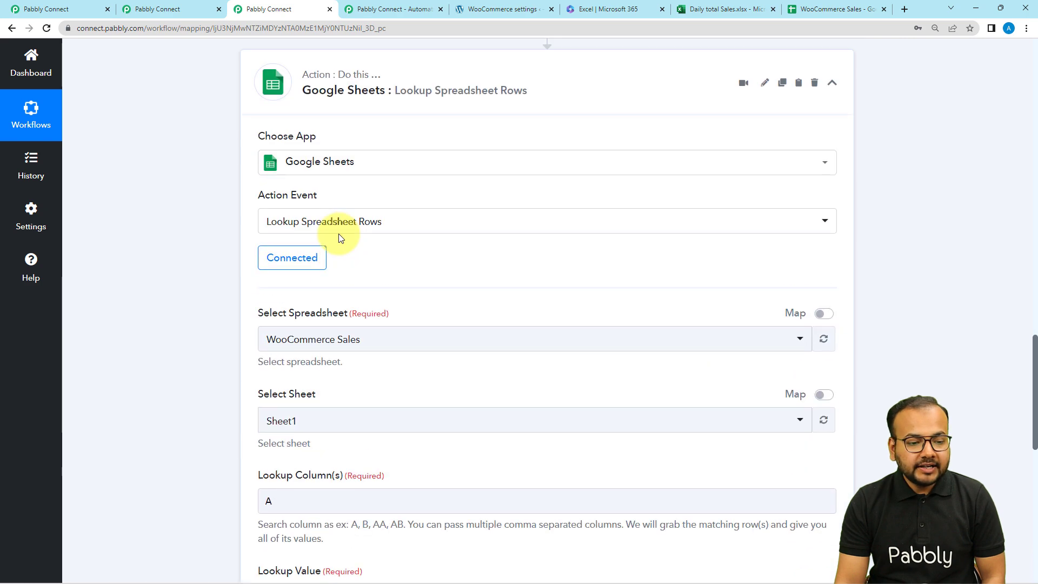
scroll(336, 231, "up", 4)
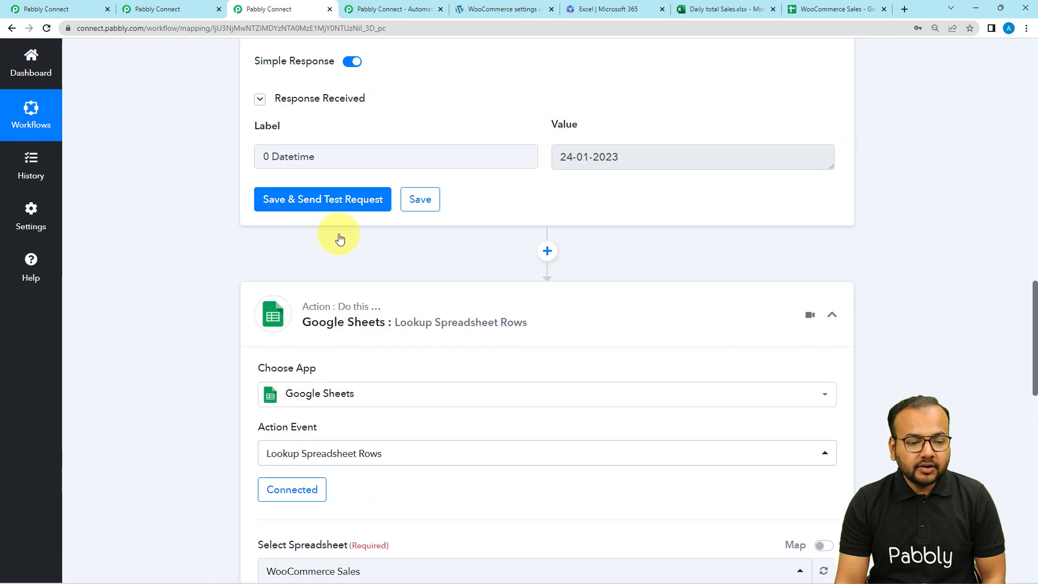
scroll(308, 185, "up", 3)
scroll(255, 220, "down", 8)
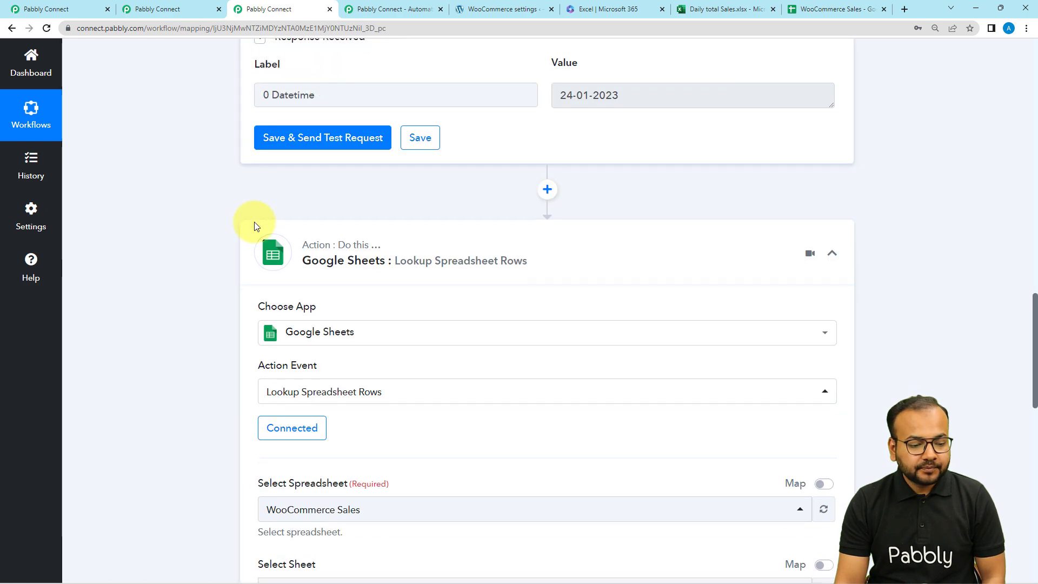
scroll(254, 225, "down", 3)
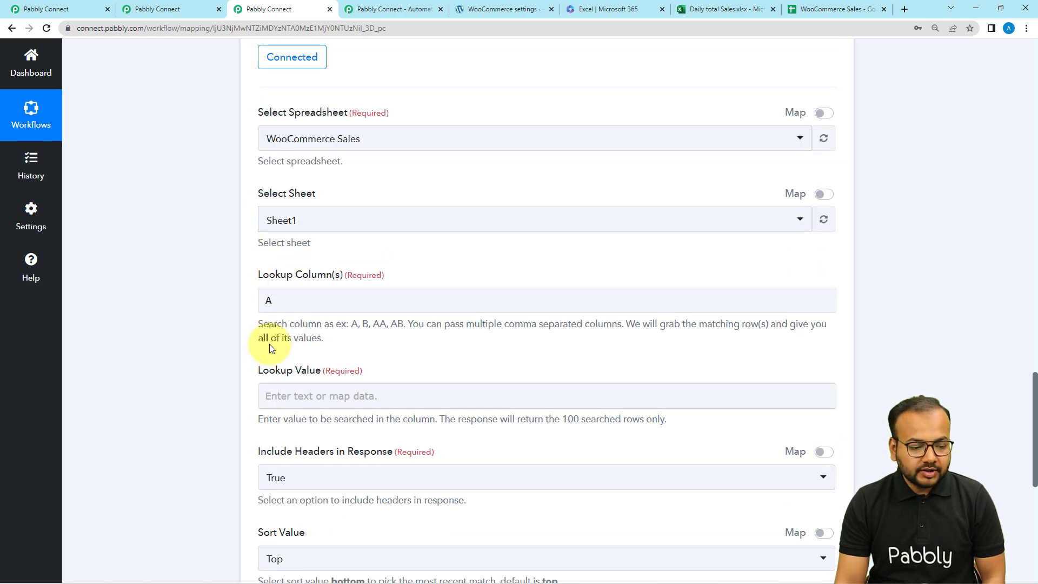
scroll(267, 343, "down", 2)
left_click(278, 290)
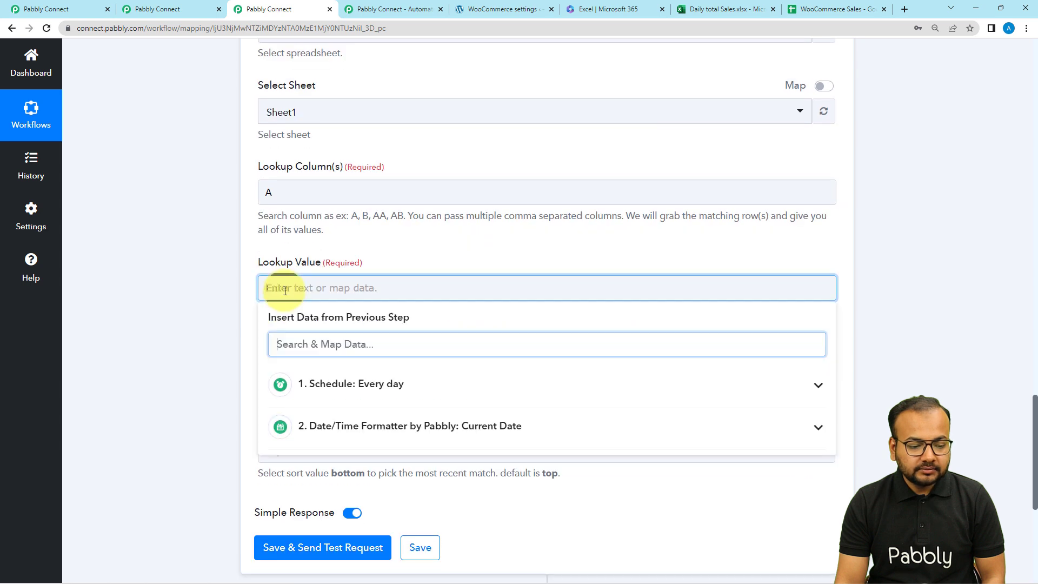
left_click(320, 428)
left_click(309, 461)
left_click(213, 377)
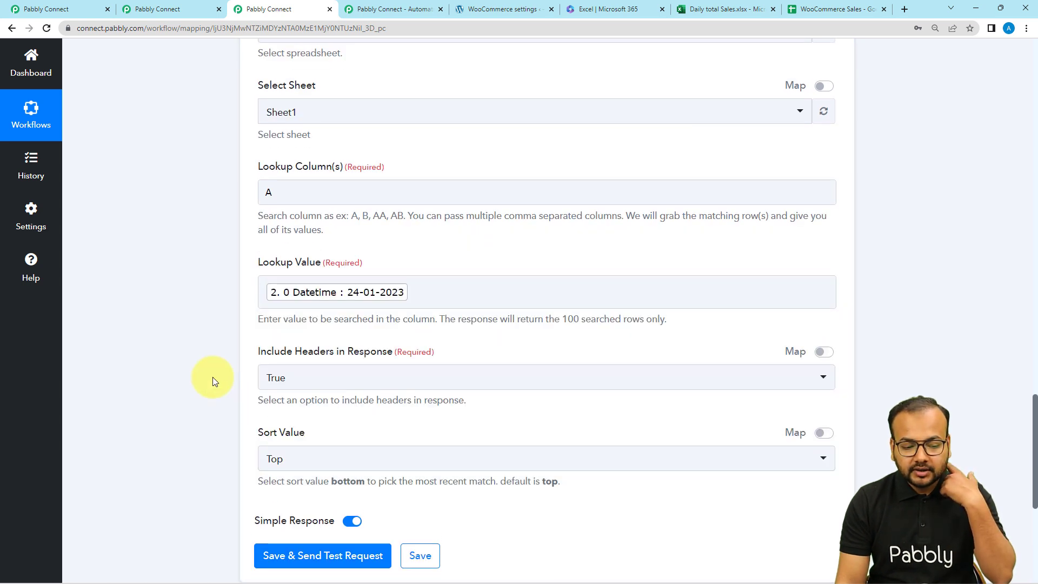
- Turn off Simple Response for the lookup step as in the reference workflow, and send a test request to inspect the full Response Result
scroll(213, 378, "down", 2)
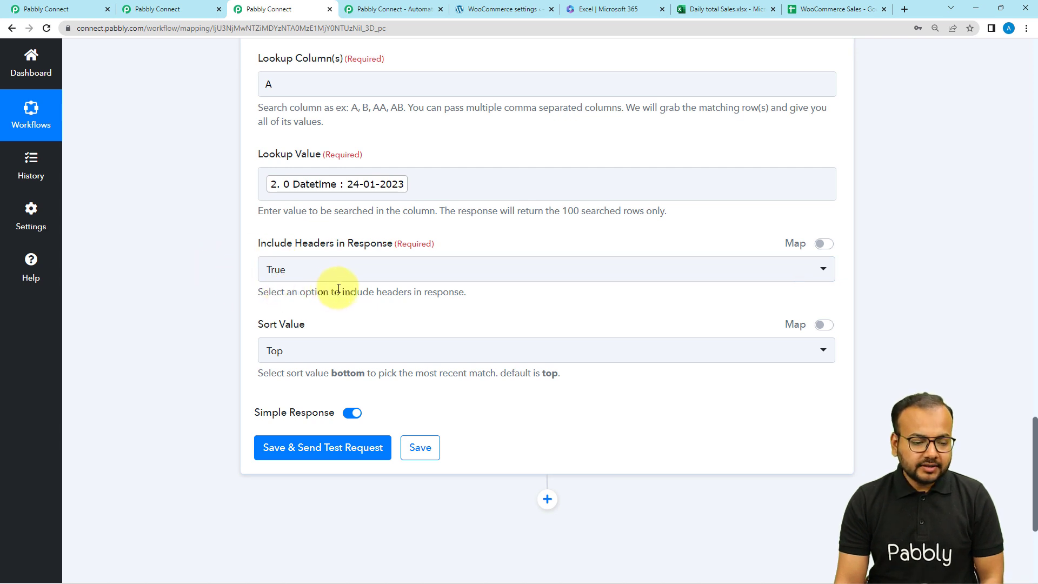
scroll(182, 292, "down", 2)
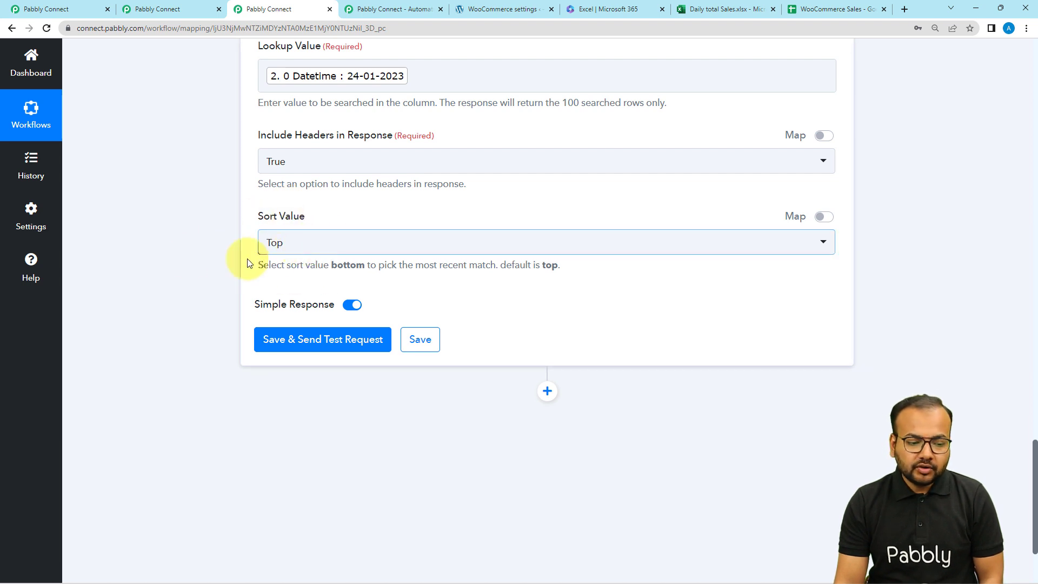
scroll(186, 288, "down", 2)
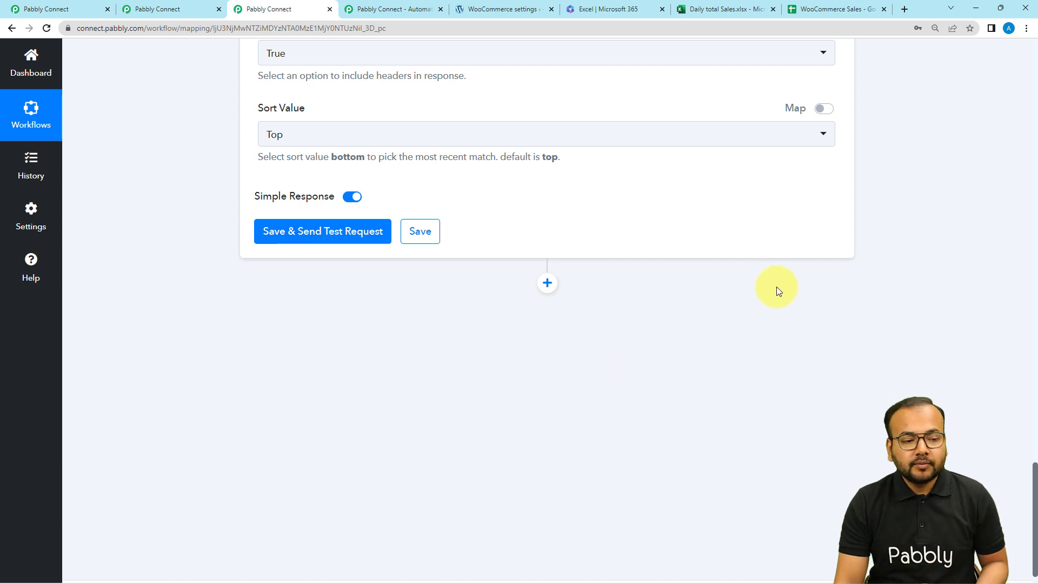
left_click(169, 8)
scroll(174, 184, "down", 3)
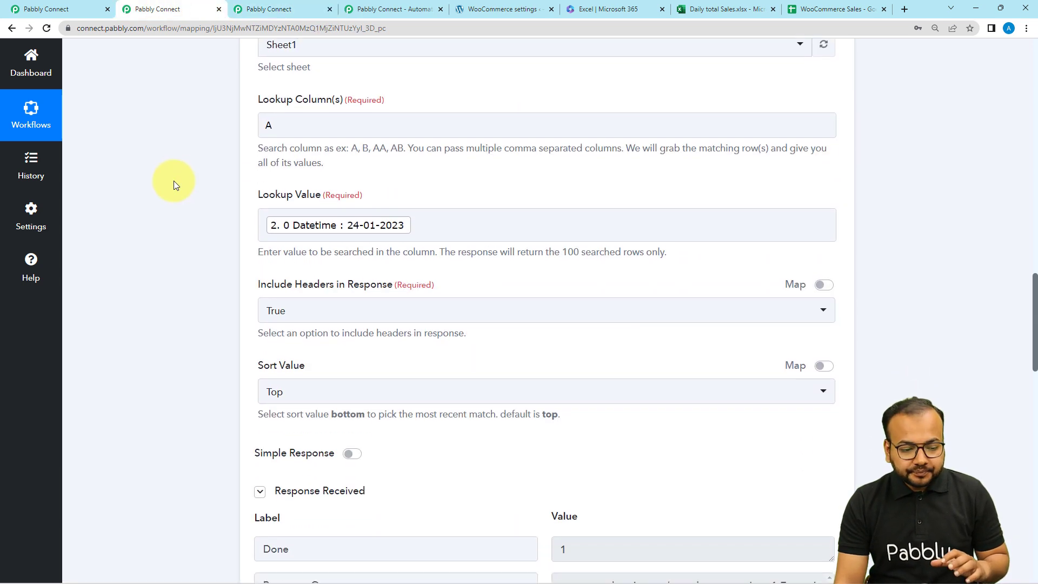
scroll(174, 183, "down", 2)
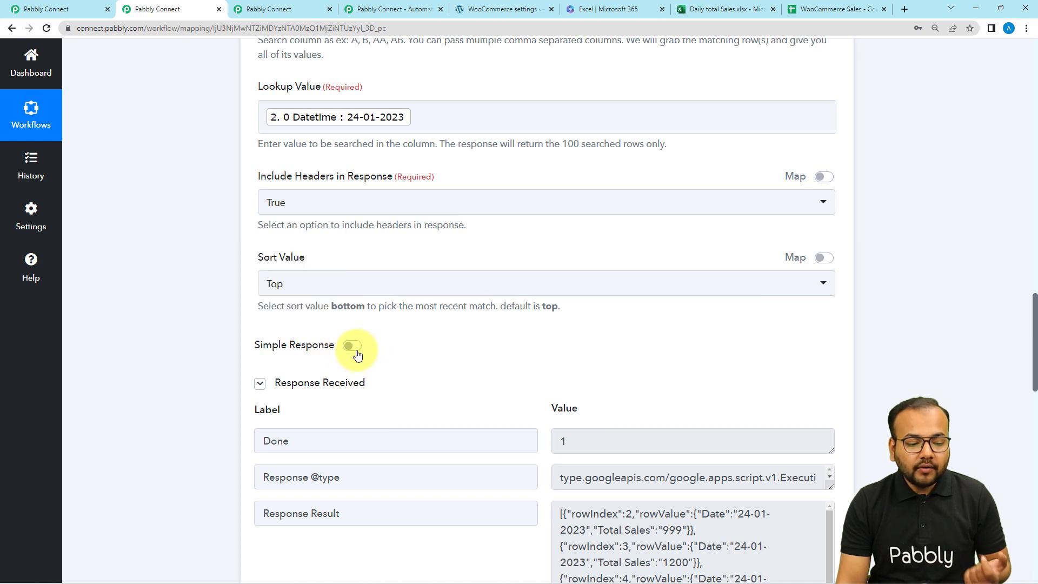
left_click(259, 9)
left_click(352, 197)
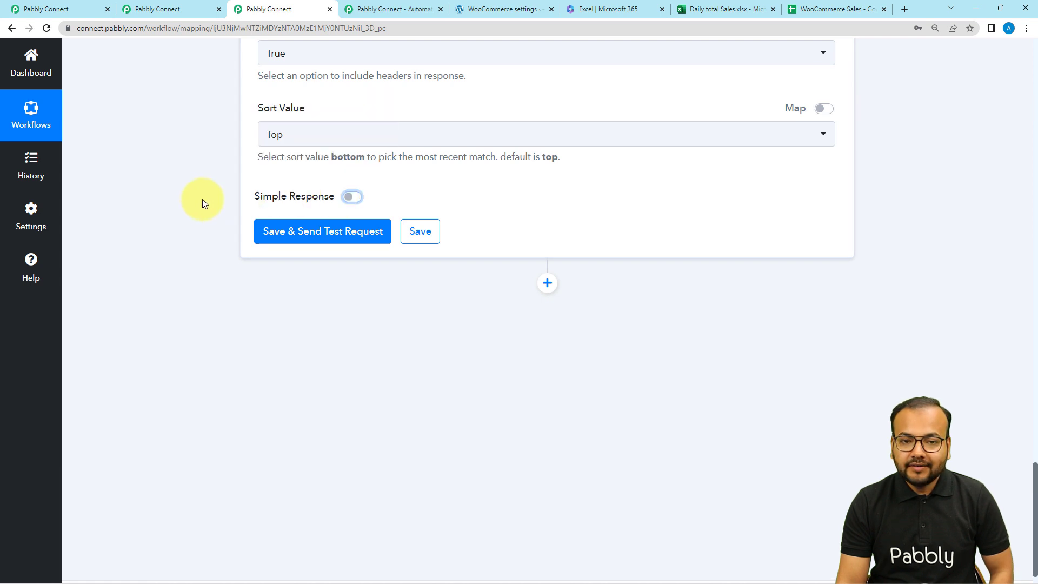
scroll(215, 253, "down", 1)
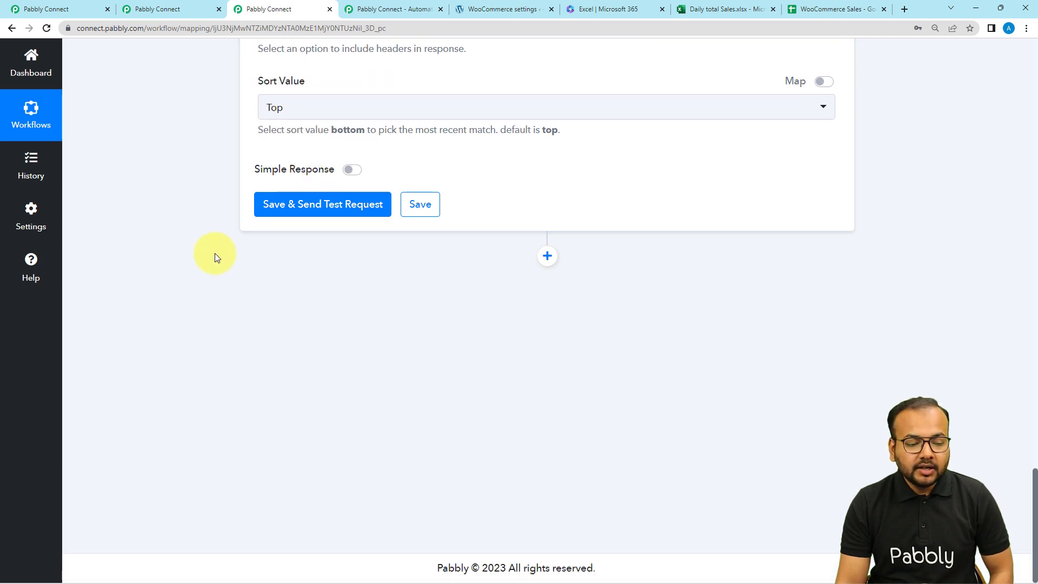
left_click(290, 204)
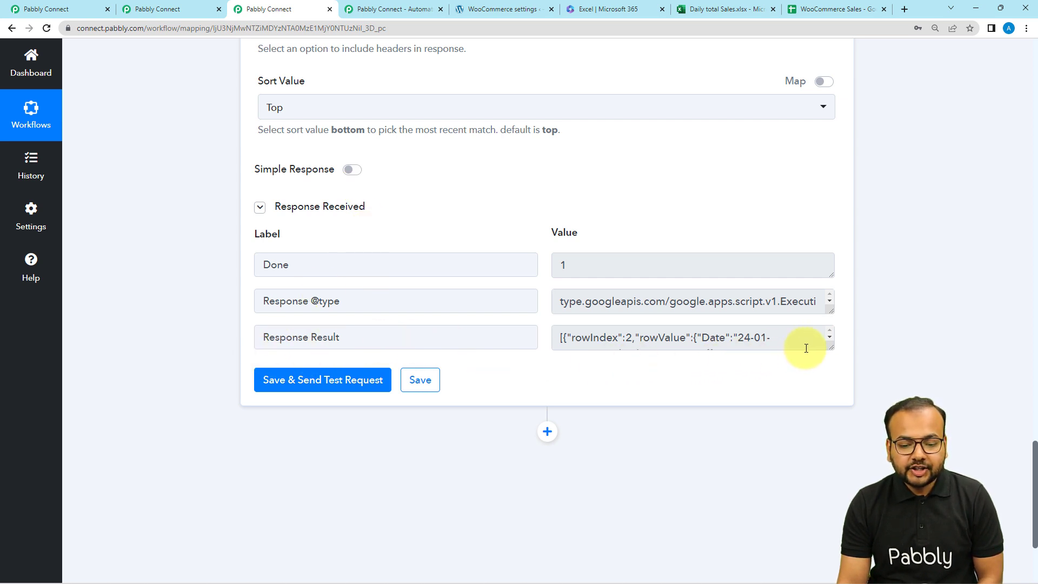
left_click_drag(833, 345, 832, 503)
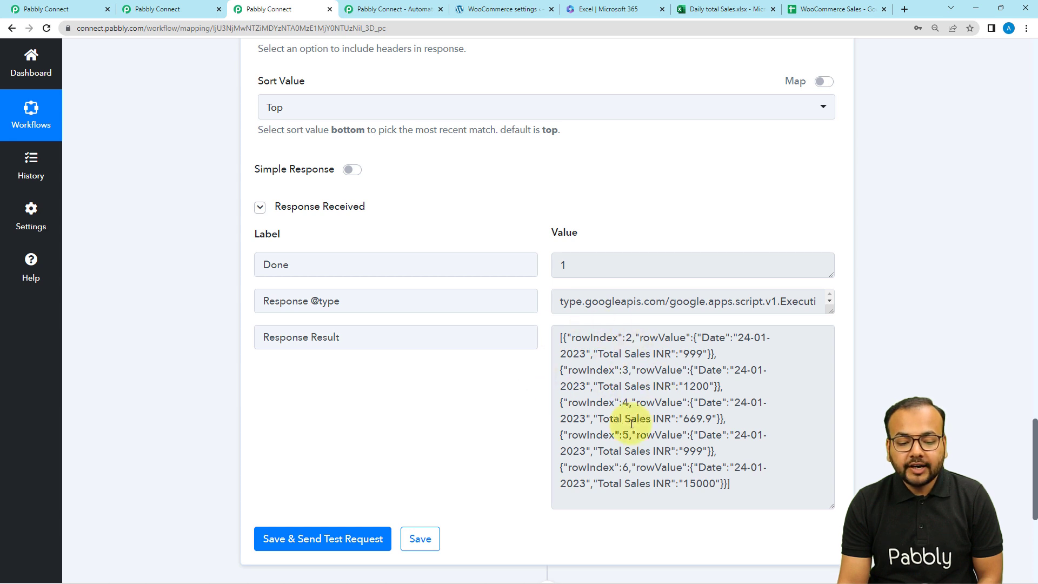
- Turn Simple Response back on for the lookup step, resend the test request, and review the separate row fields
left_click(352, 170)
scroll(208, 212, "down", 4)
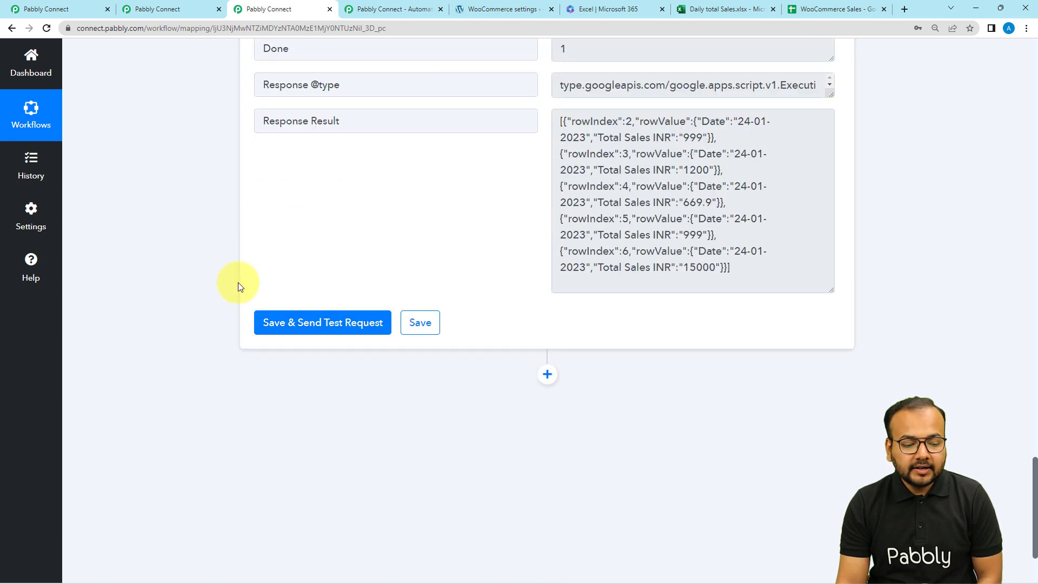
left_click(284, 327)
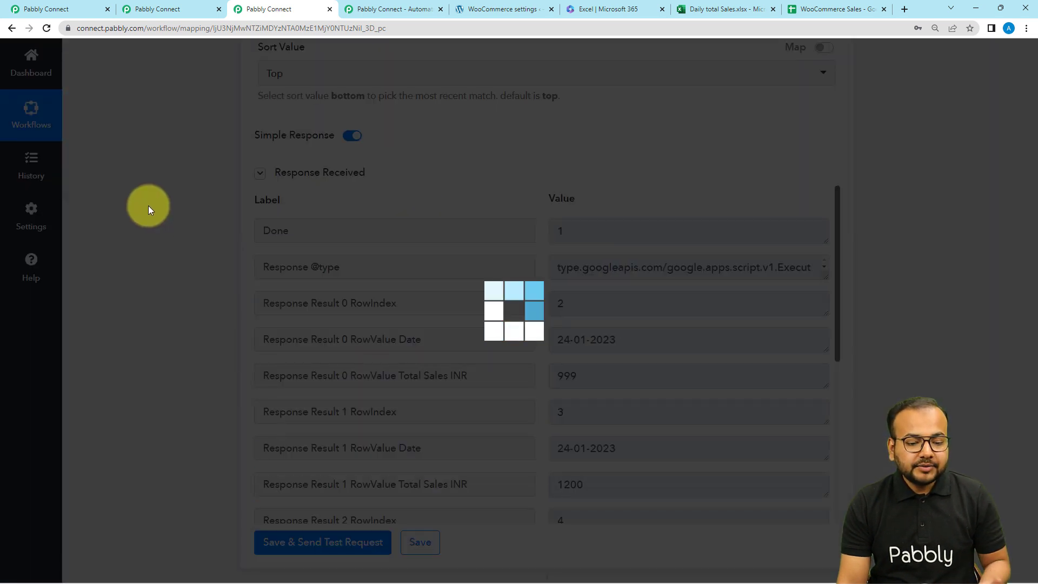
scroll(502, 345, "down", 5)
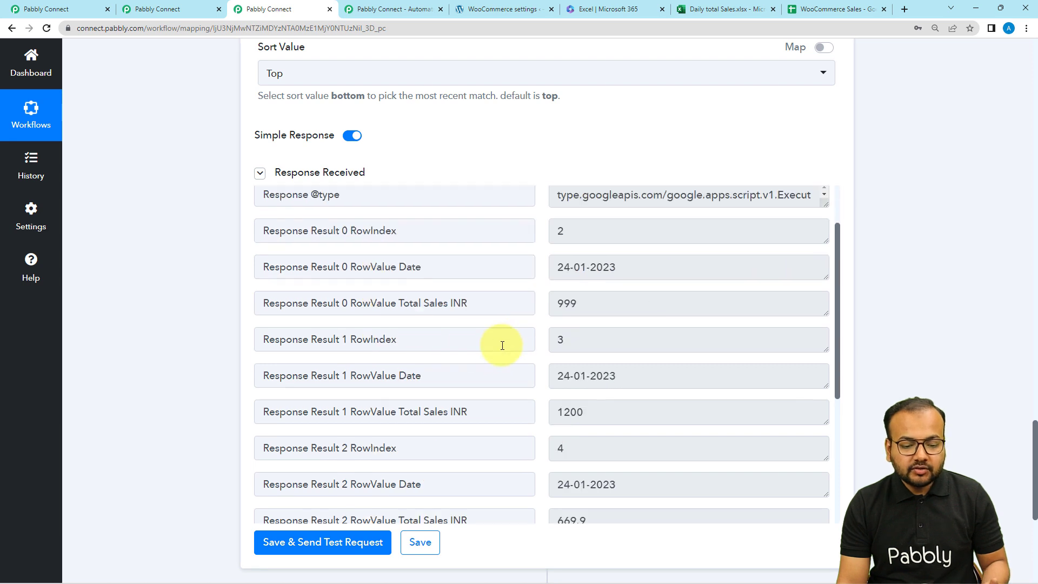
scroll(503, 347, "up", 5)
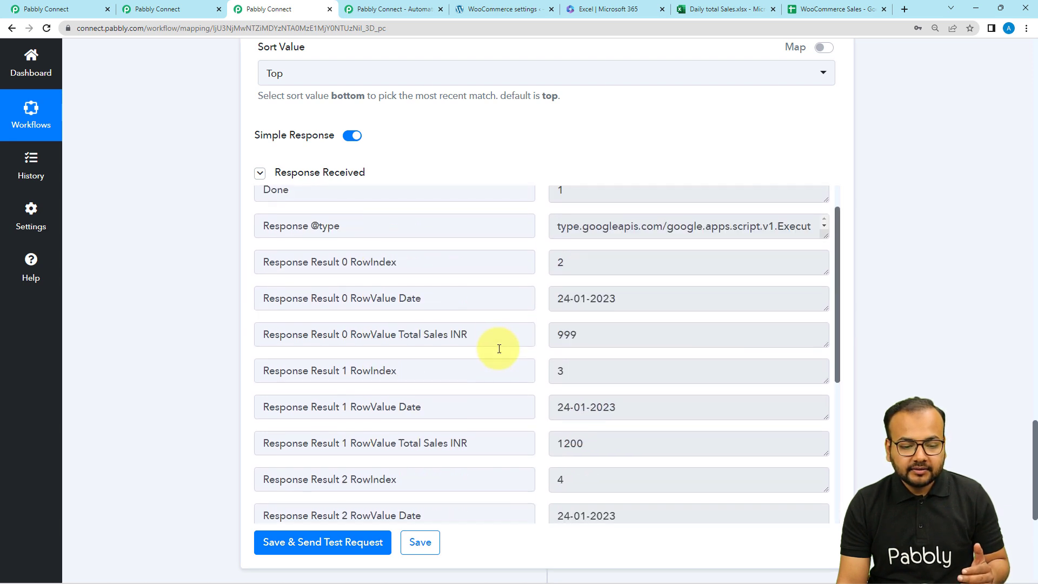
scroll(493, 348, "down", 3)
scroll(494, 346, "up", 3)
scroll(496, 330, "down", 3)
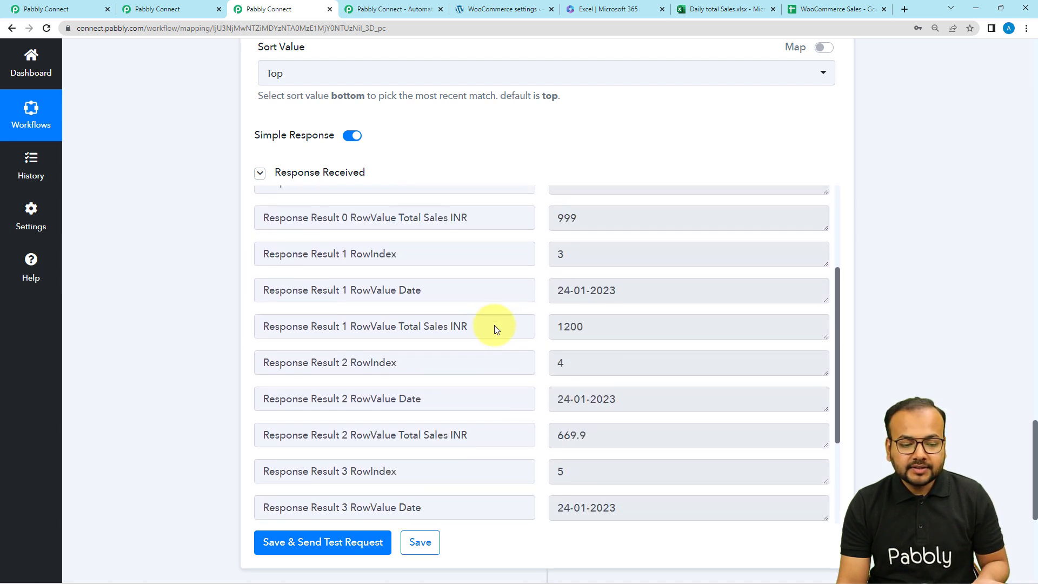
- Examine the reference workflow's Line Itemizer step and its Line Items Array mapping against the lookup response and the WooCommerce Sales rows
left_click(173, 18)
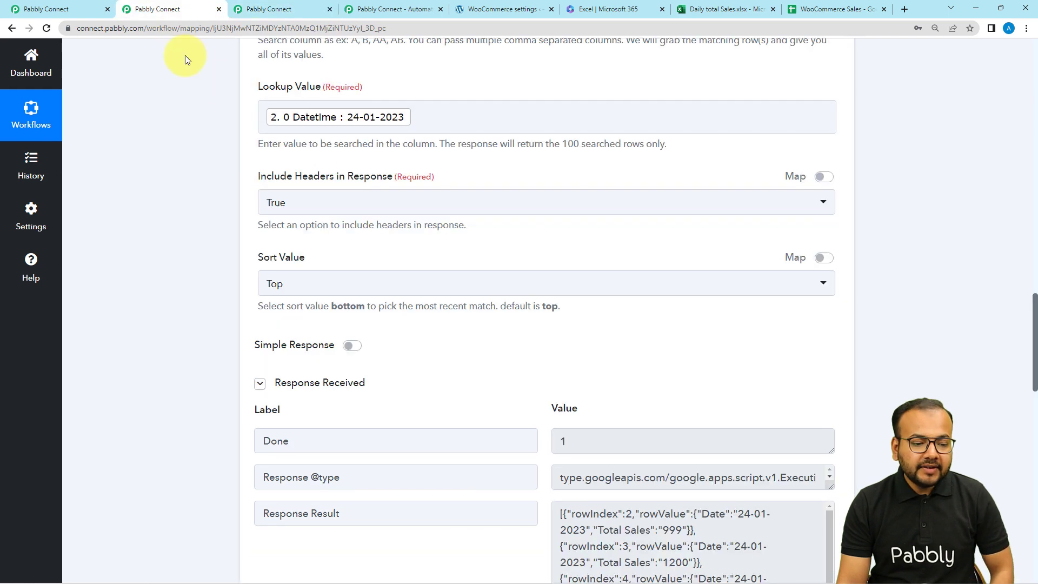
scroll(214, 302, "down", 6)
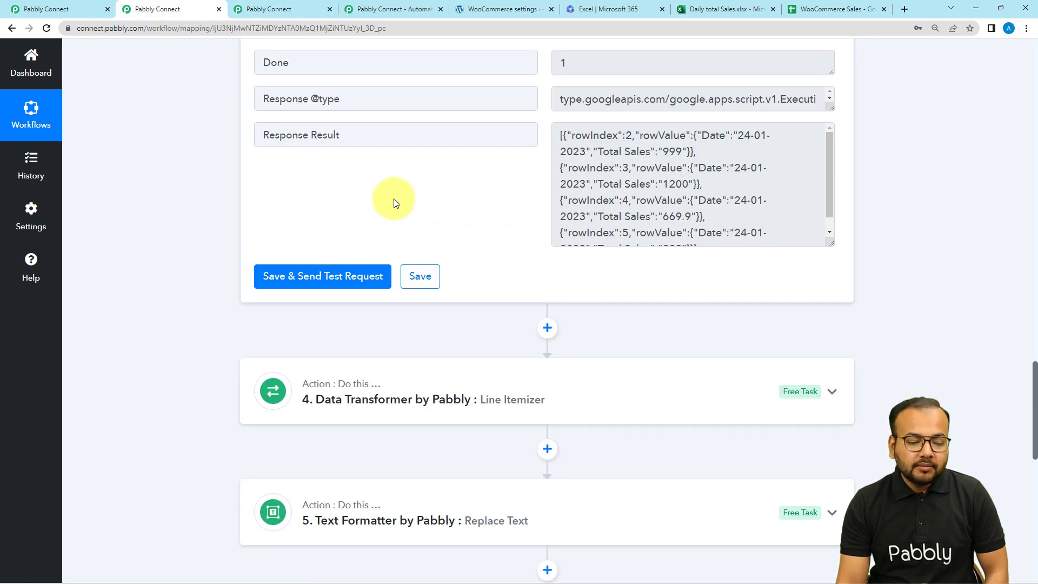
scroll(150, 231, "down", 4)
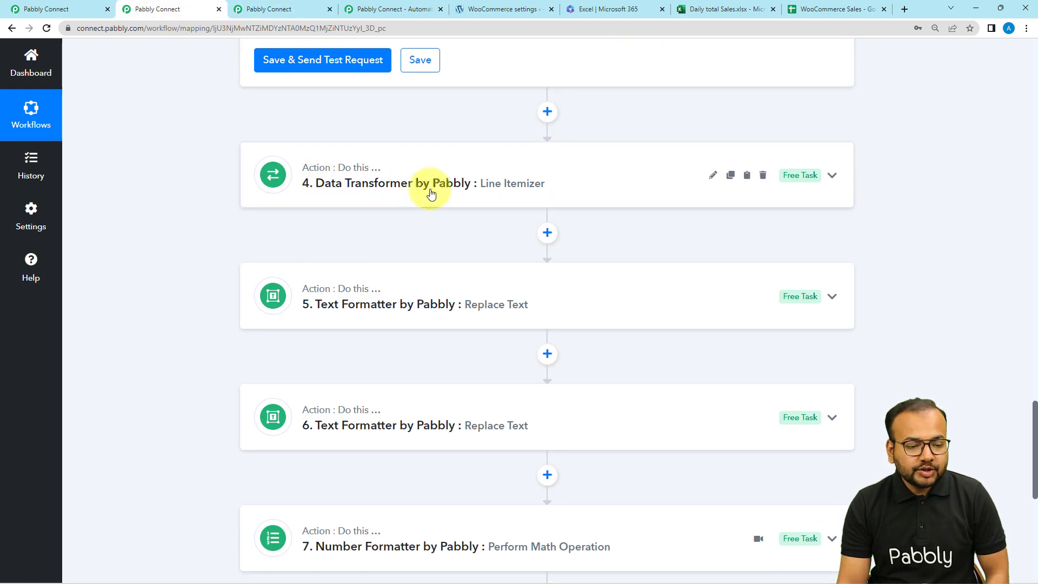
left_click(392, 199)
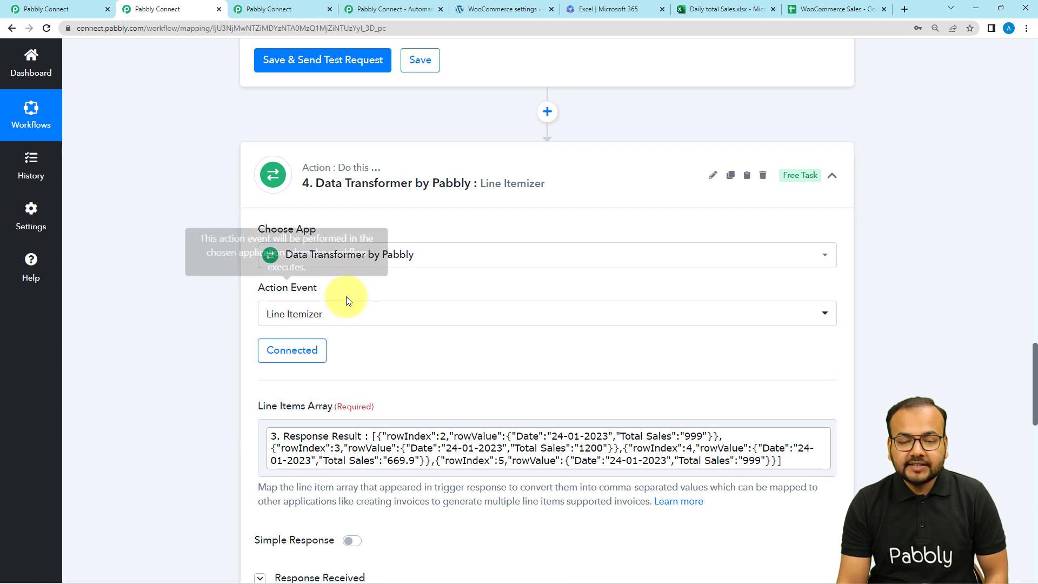
scroll(235, 212, "down", 2)
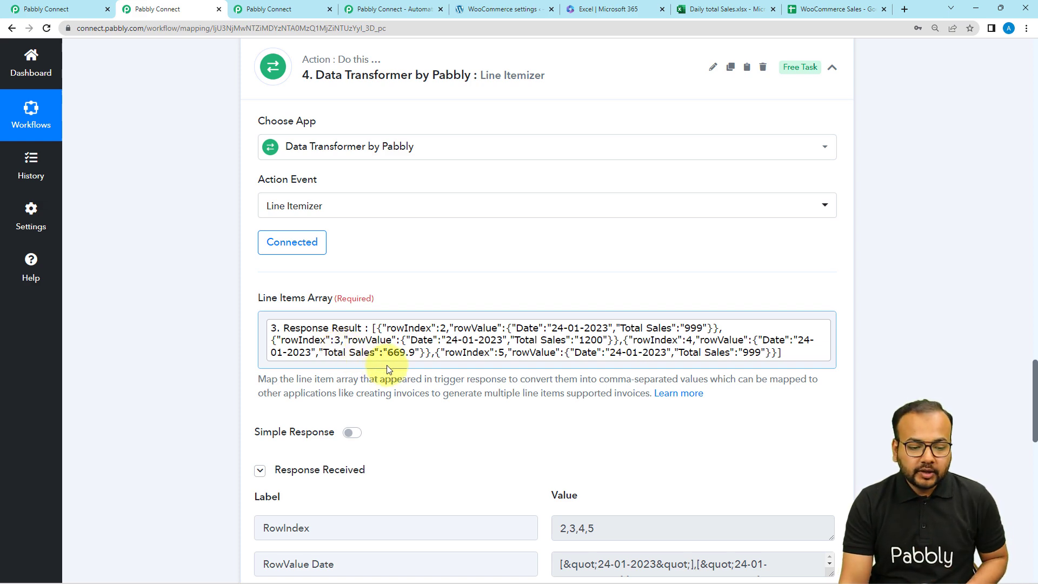
scroll(388, 368, "up", 7)
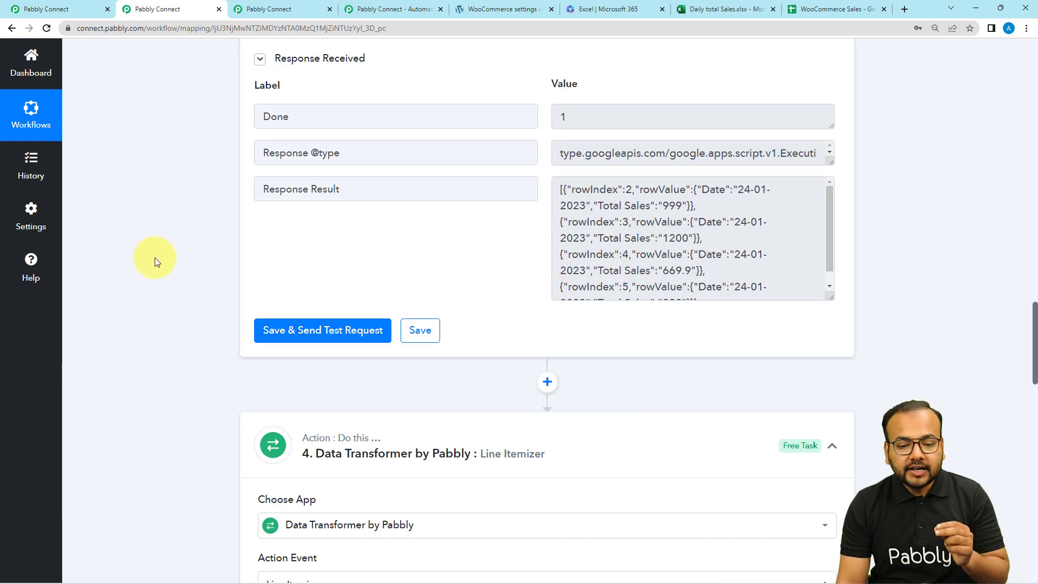
left_click(830, 11)
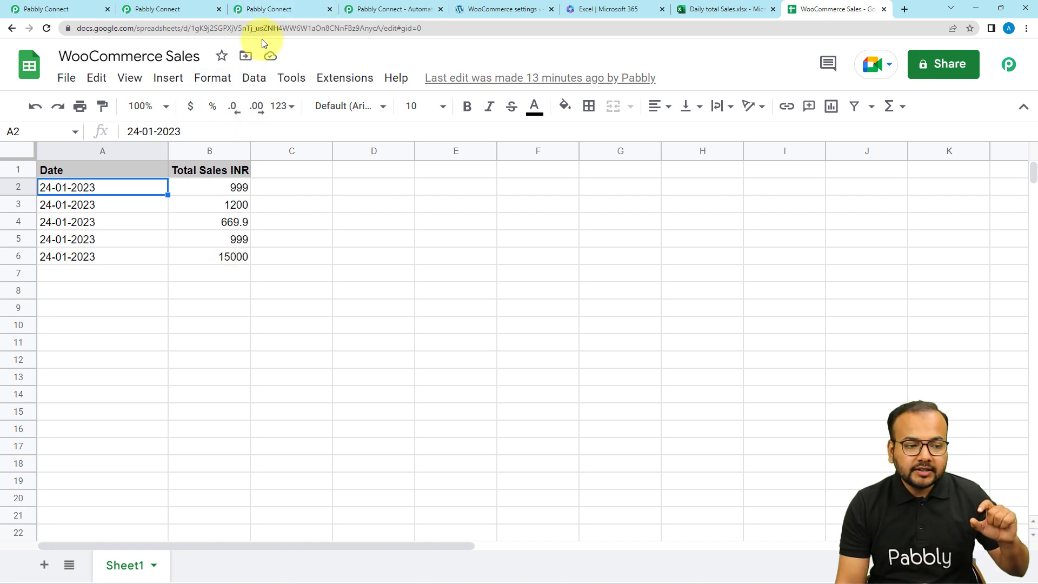
left_click(196, 11)
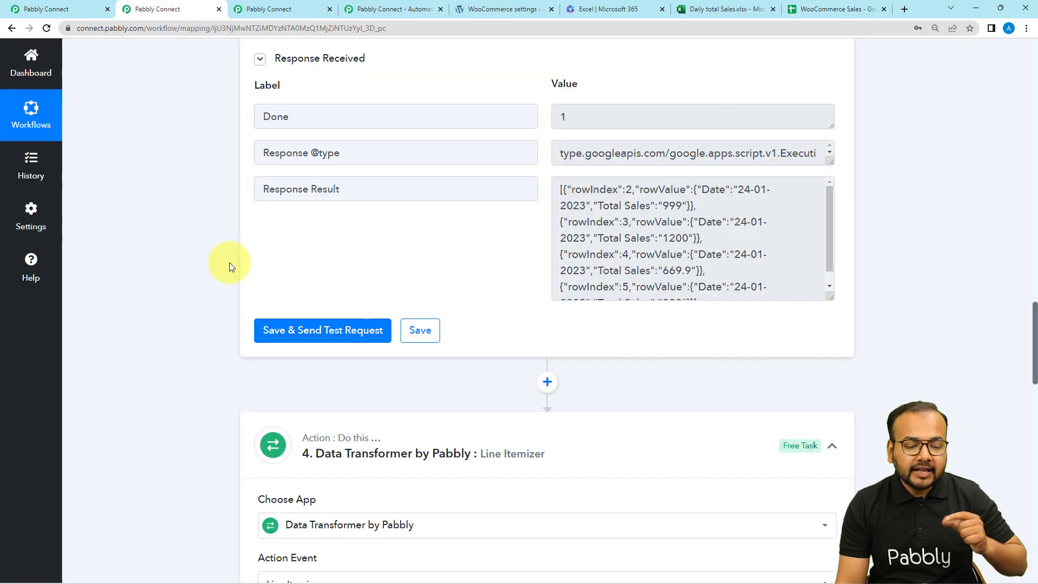
scroll(229, 262, "down", 2)
scroll(262, 364, "down", 3)
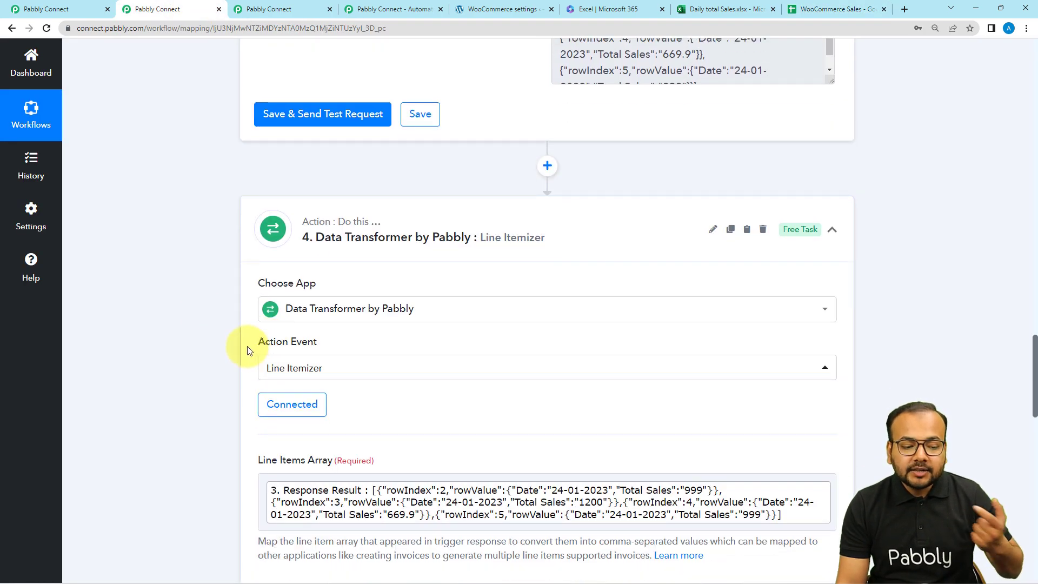
- Trace the reference Line Itemizer's Line Items Array mapping back to the lookup step's Response Result, and review the itemized row values it returns
scroll(602, 166, "up", 4)
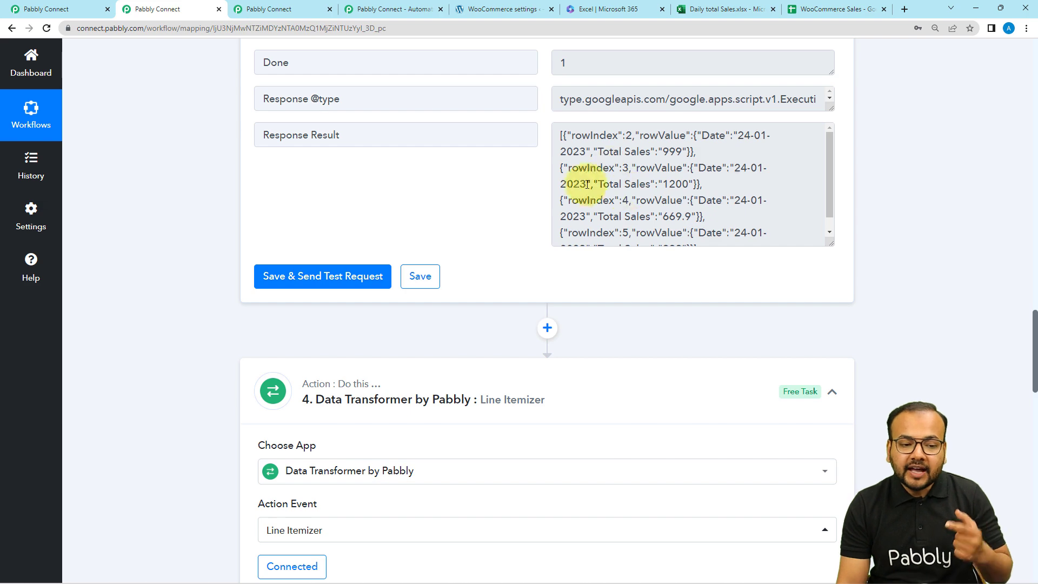
scroll(583, 214, "up", 3)
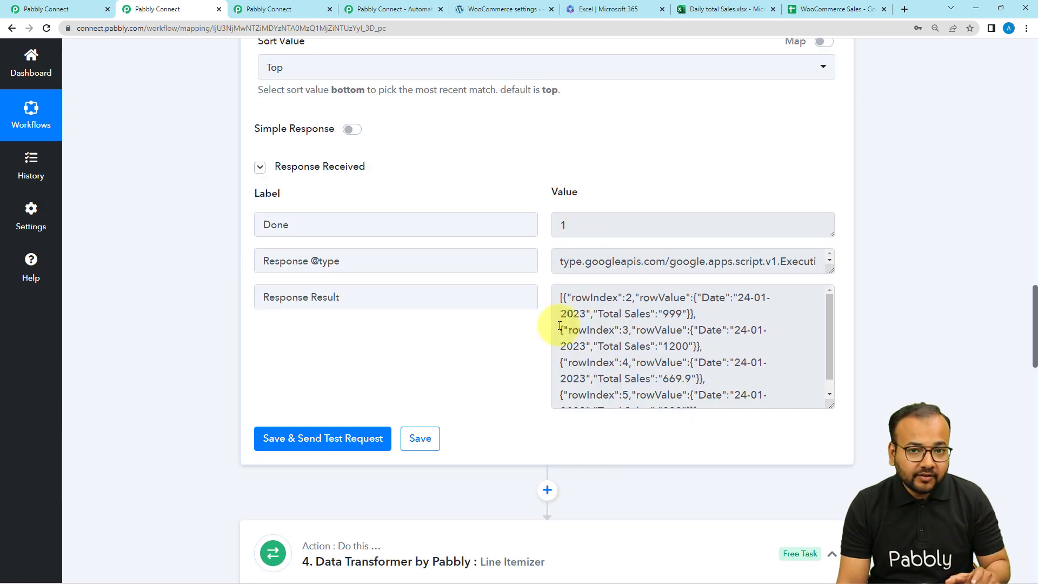
scroll(194, 314, "down", 3)
scroll(189, 310, "down", 5)
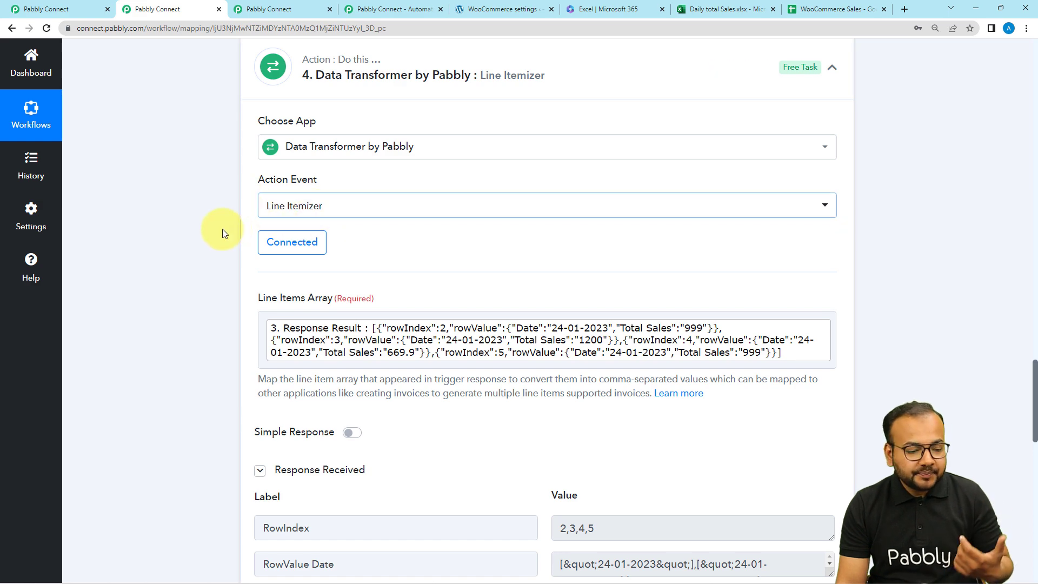
scroll(222, 229, "down", 3)
left_click(287, 180)
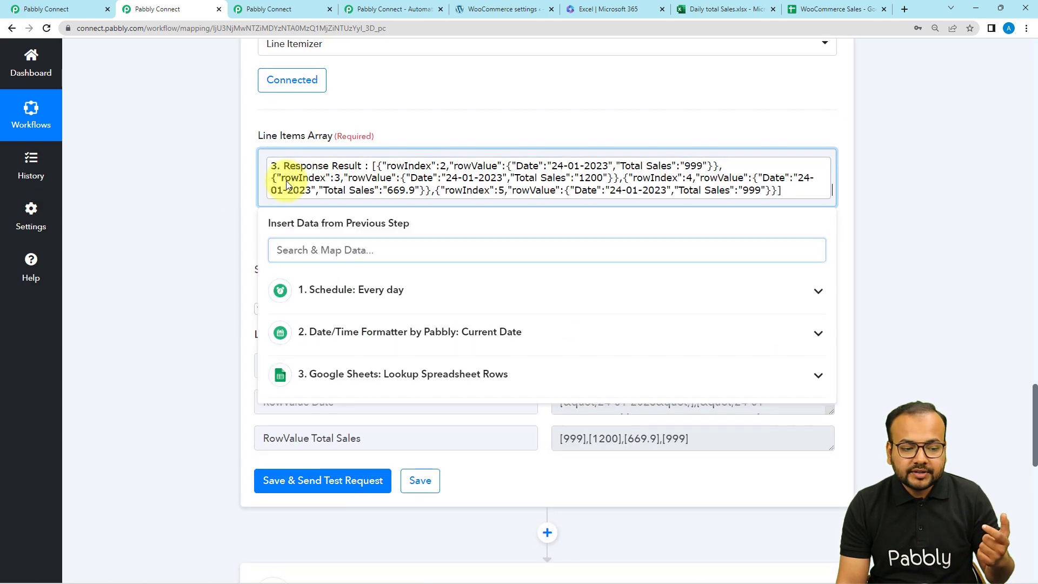
left_click(352, 384)
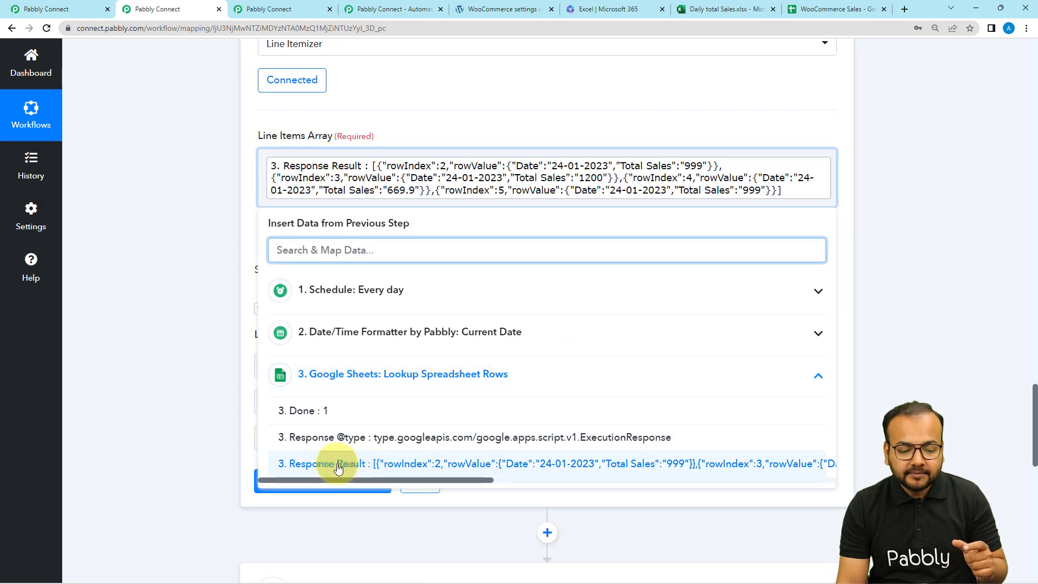
left_click(168, 294)
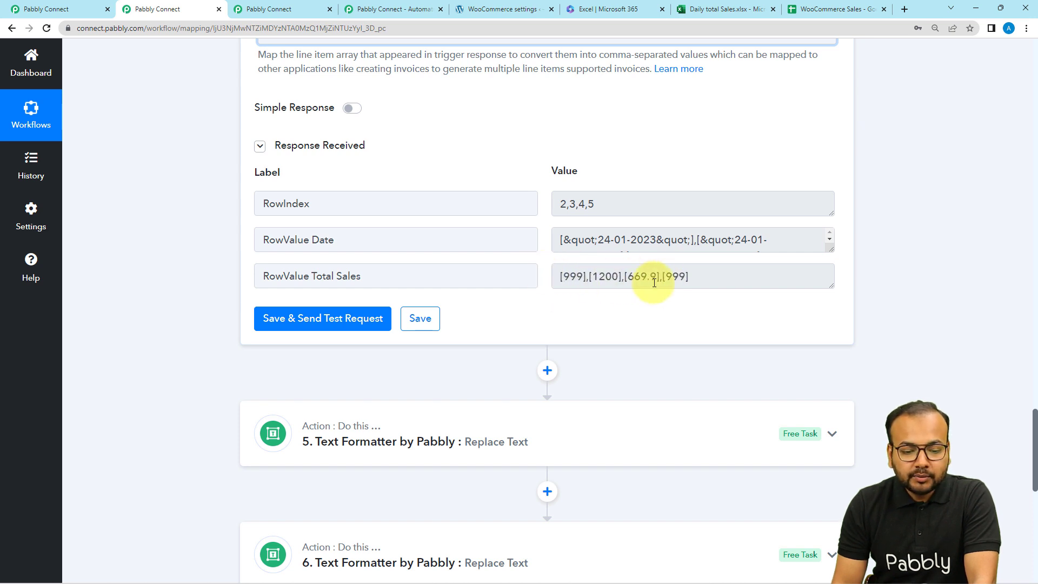
scroll(624, 277, "down", 2)
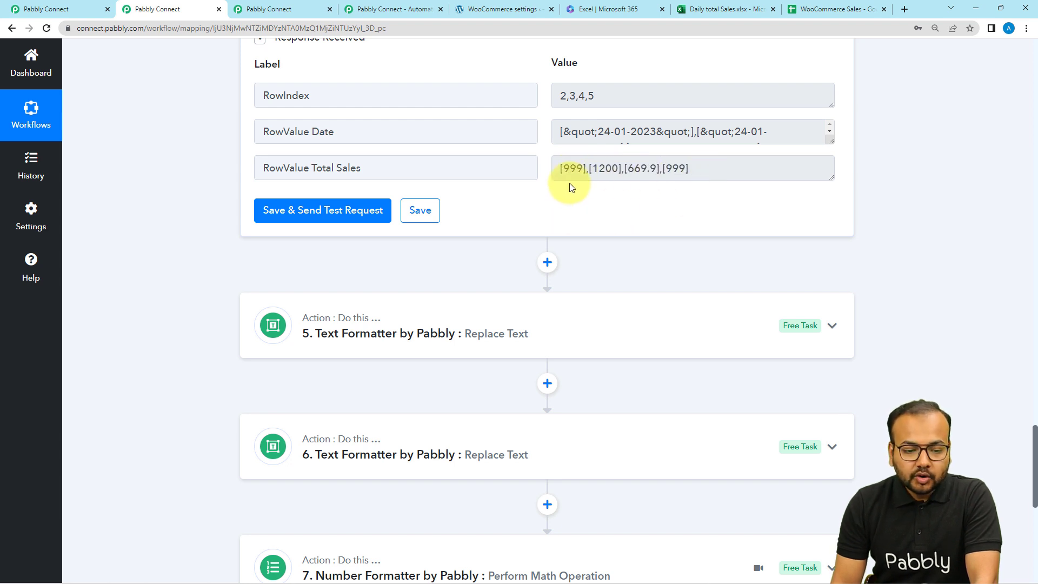
scroll(365, 238, "down", 2)
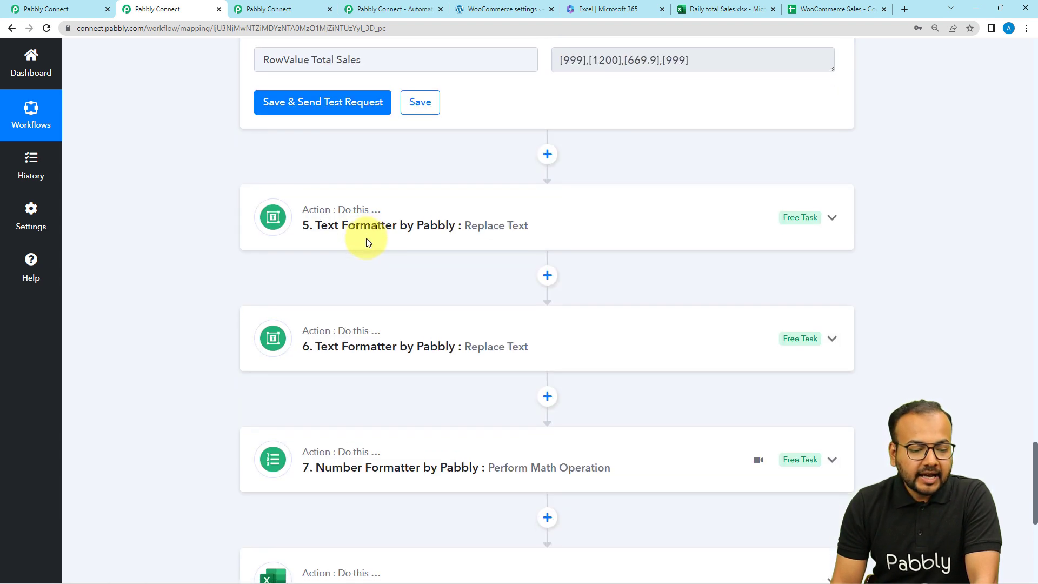
- Open the reference workflow's first Text Formatter step and examine its Replace Text event and the Text mapping to the Line Itemizer's RowValue Total Sales
left_click(362, 238)
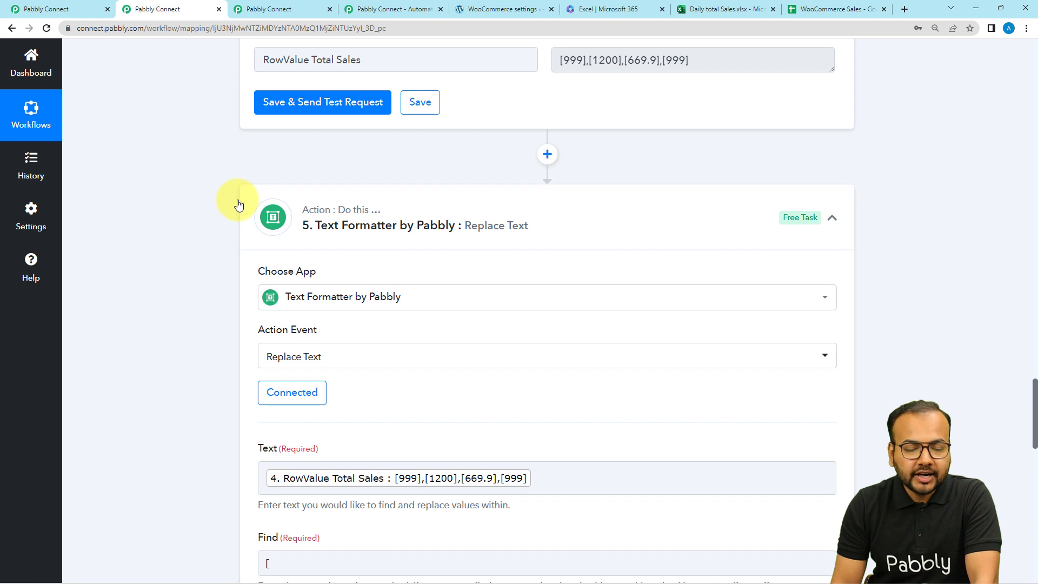
scroll(238, 204, "down", 1)
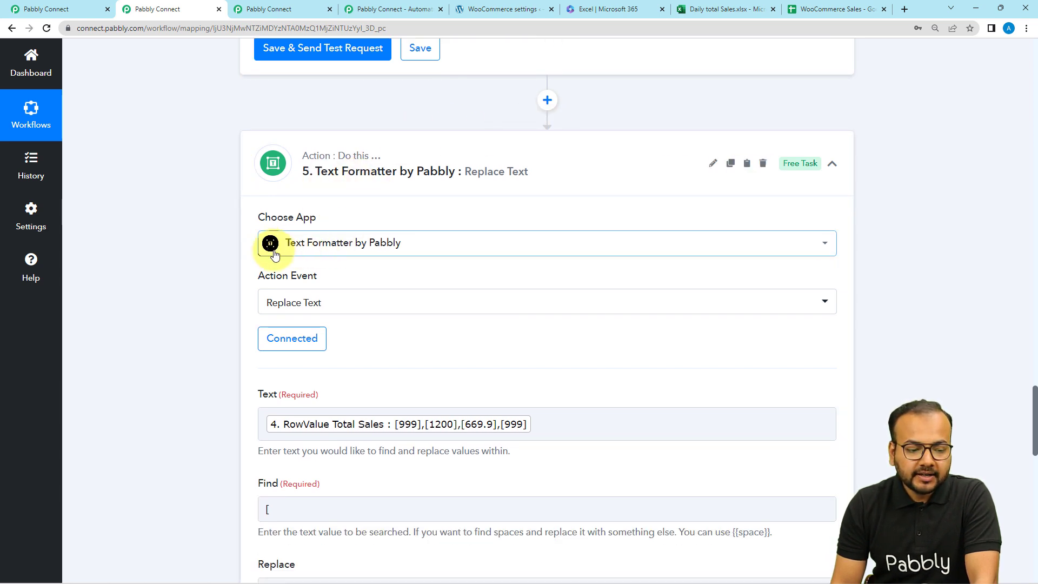
scroll(403, 254, "down", 2)
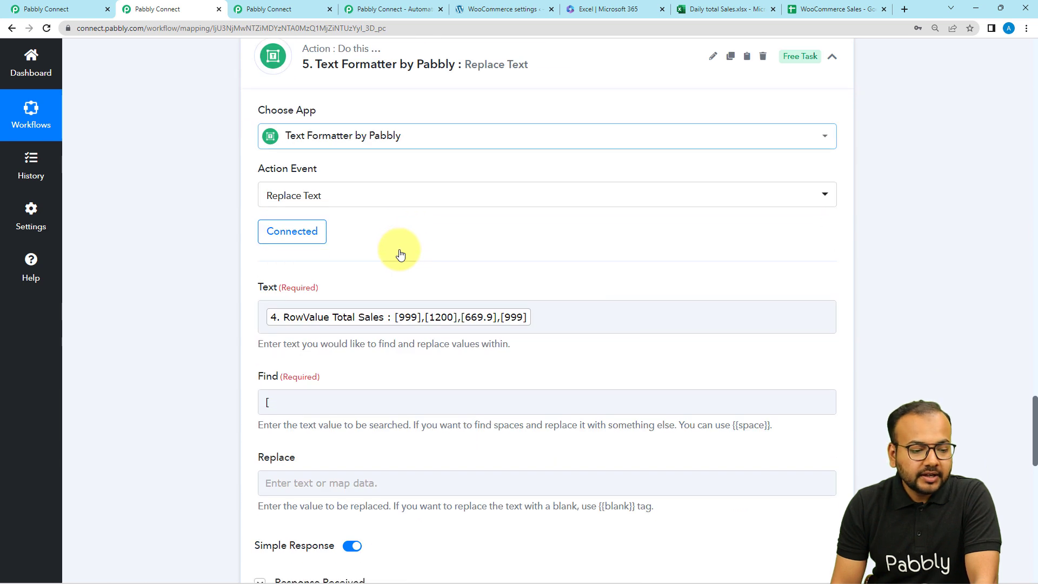
left_click(359, 201)
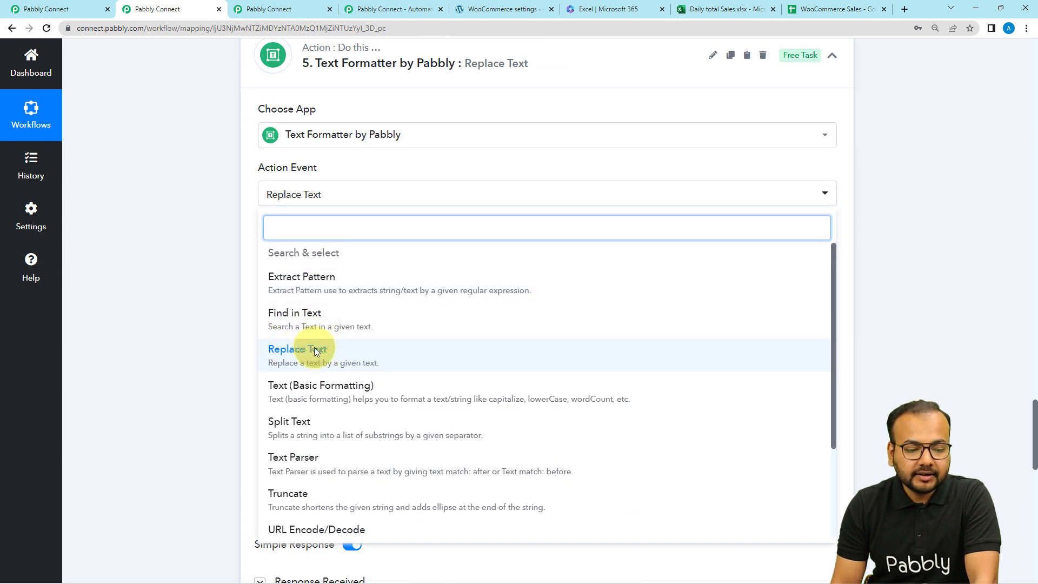
left_click(297, 356)
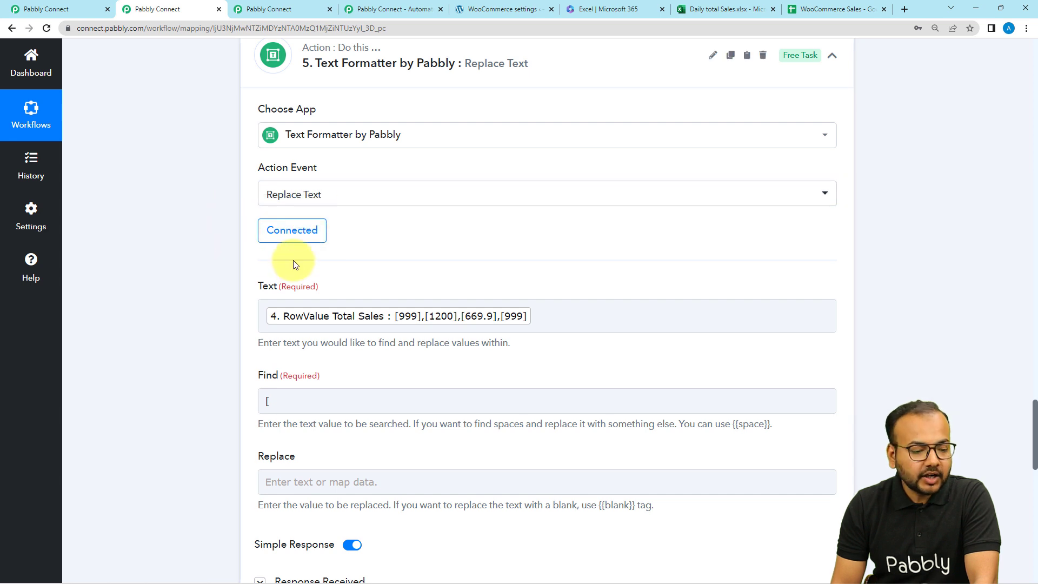
scroll(233, 247, "down", 2)
scroll(232, 242, "up", 7)
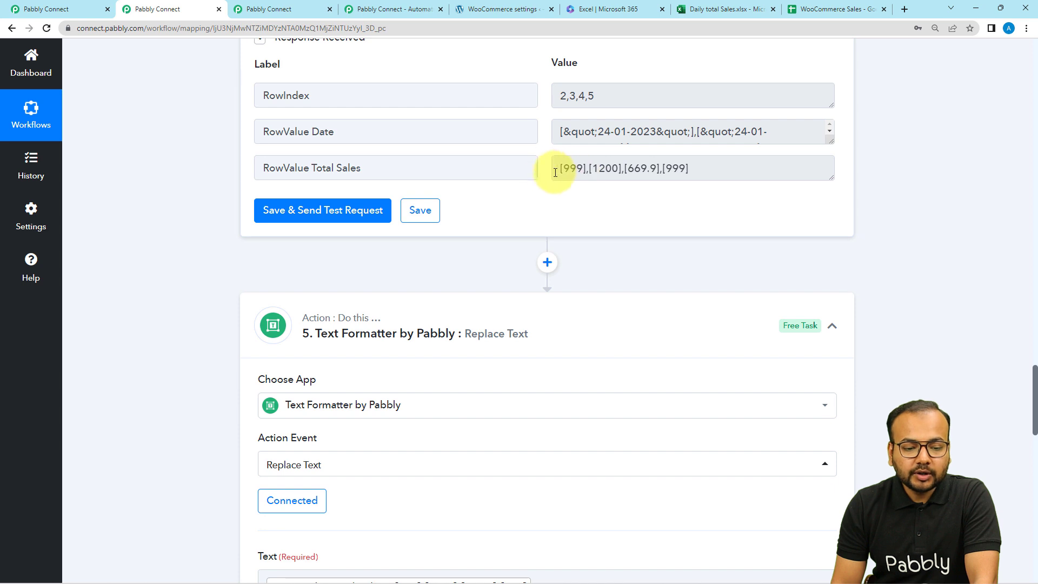
scroll(473, 204, "down", 6)
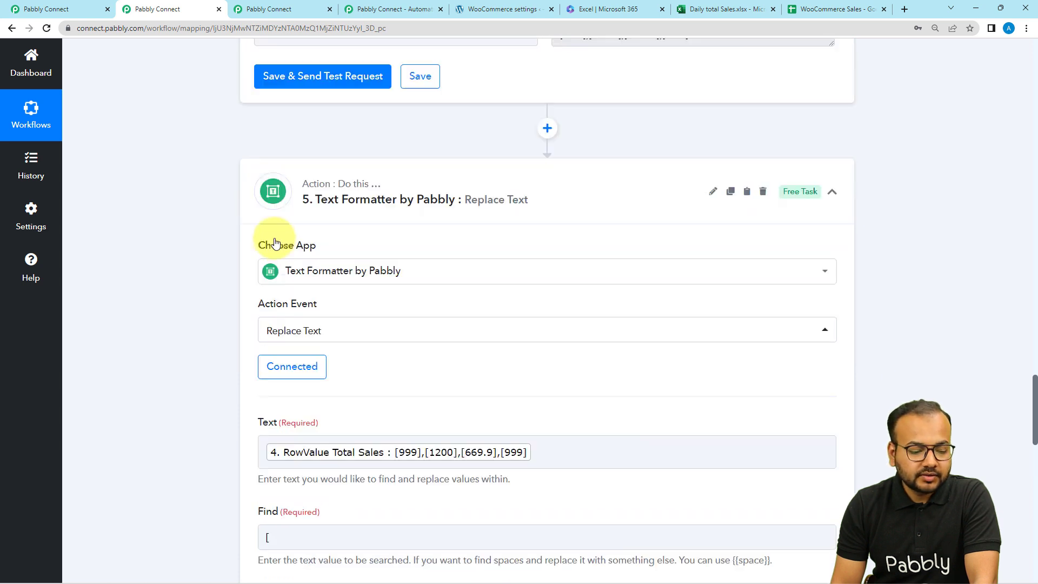
scroll(250, 249, "down", 2)
left_click(572, 155)
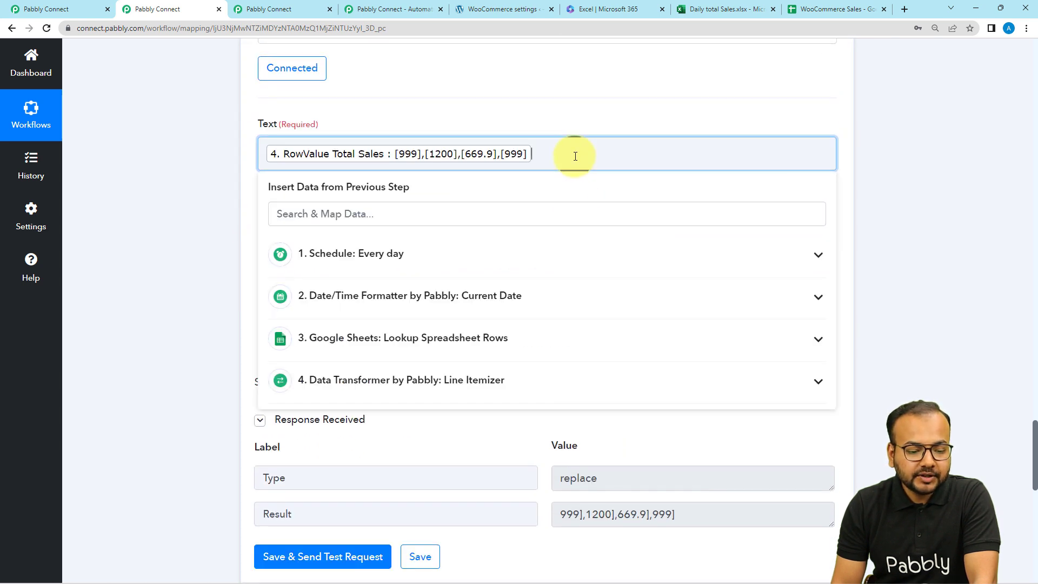
left_click(463, 384)
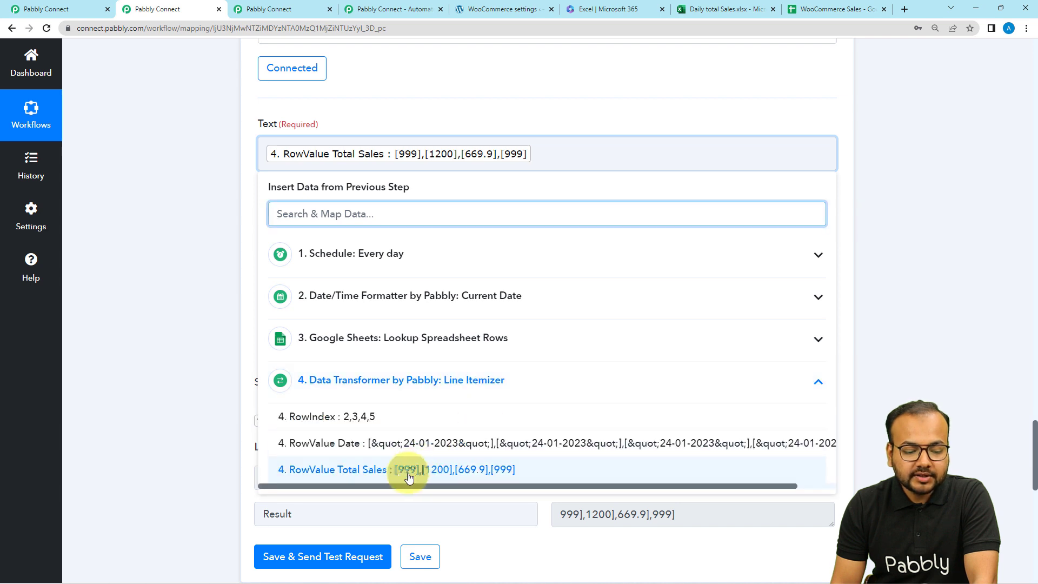
left_click(223, 144)
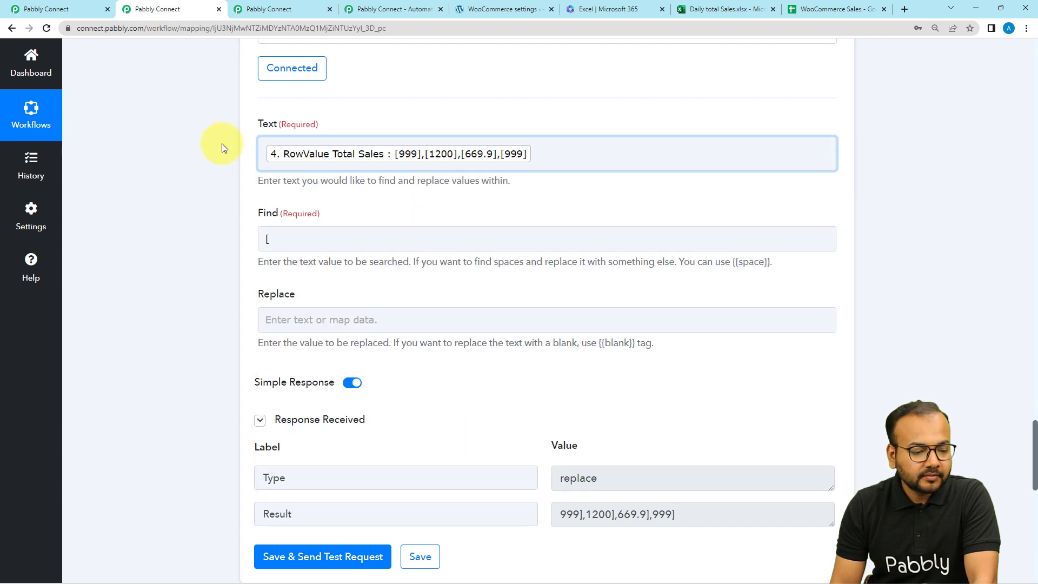
- Examine the Find and Replace settings of the first Text Formatter step, comparing its Text input with the response Result
scroll(222, 144, "down", 3)
scroll(240, 154, "up", 1)
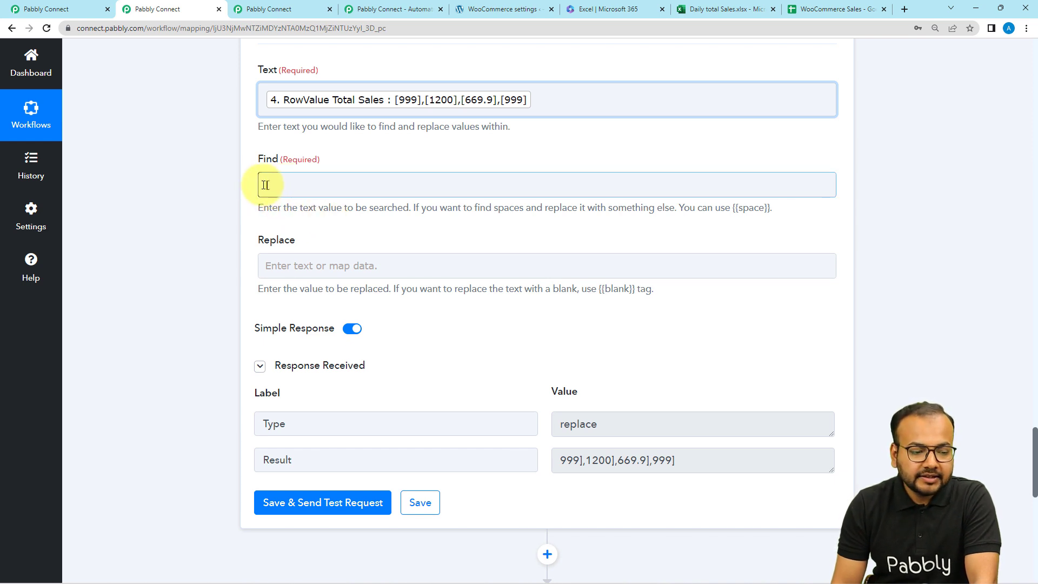
scroll(324, 211, "up", 2)
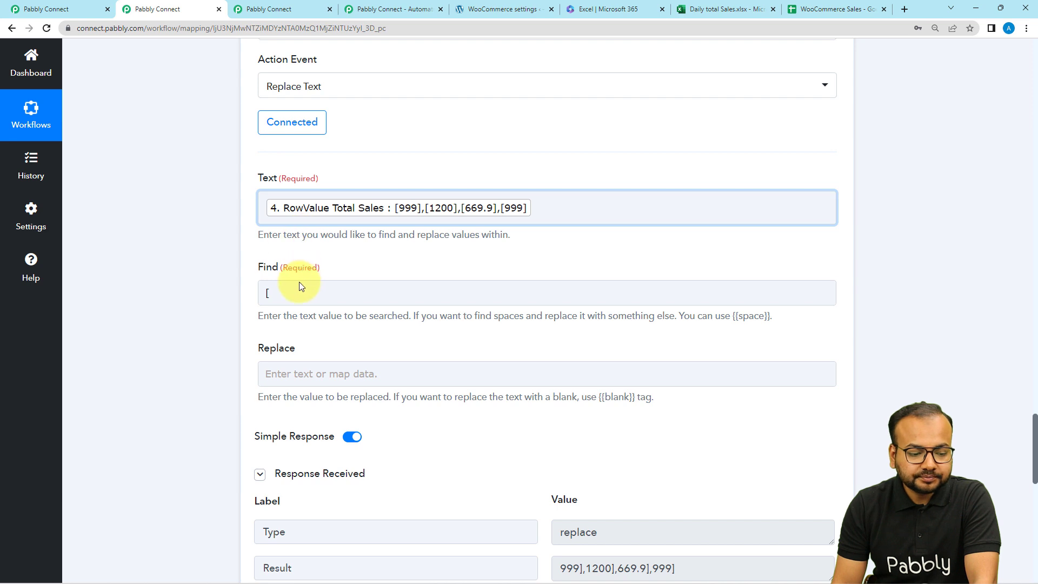
scroll(300, 281, "down", 2)
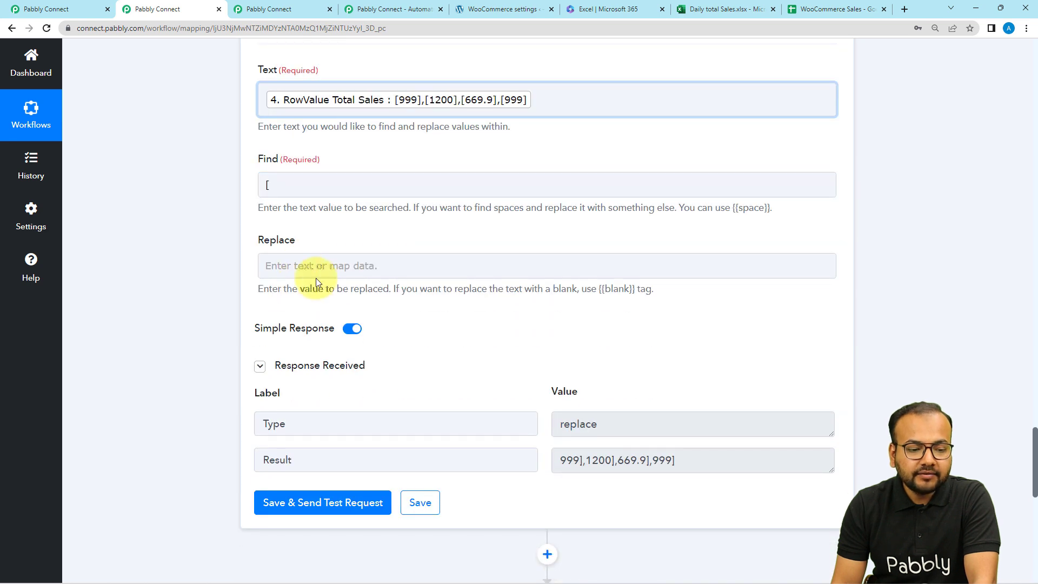
left_click(277, 265)
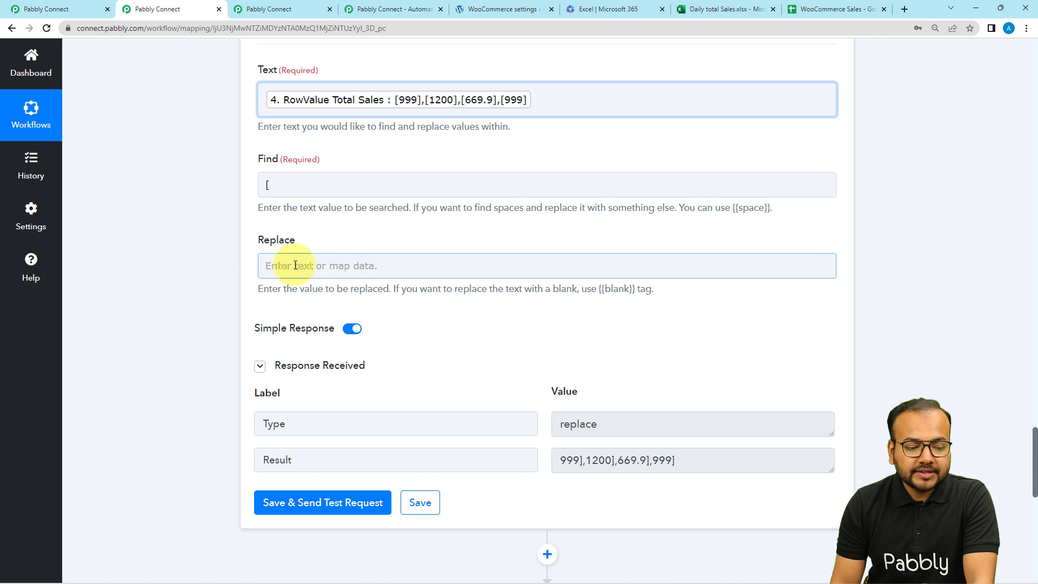
scroll(287, 294, "down", 2)
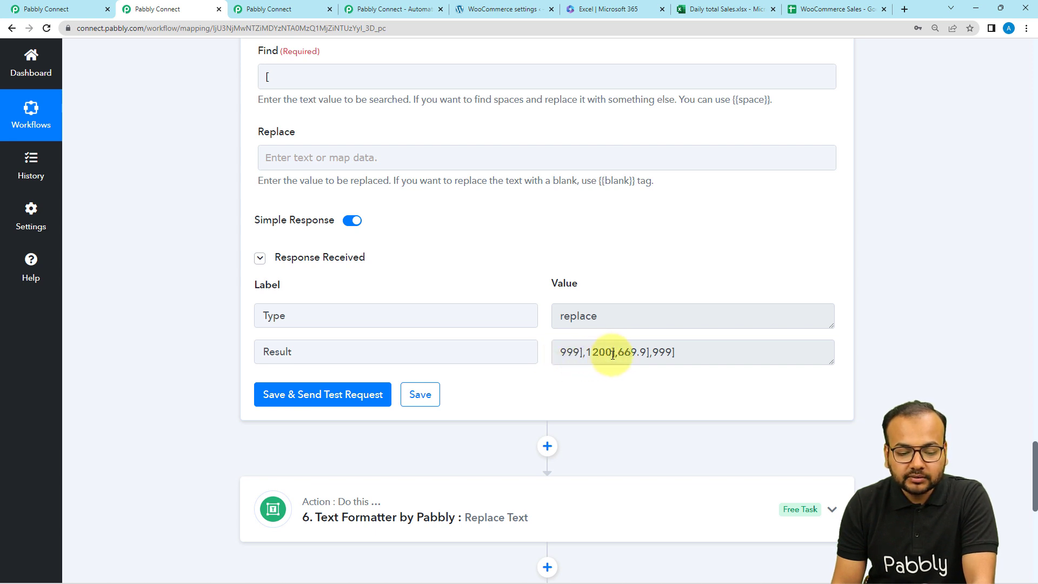
scroll(514, 283, "up", 5)
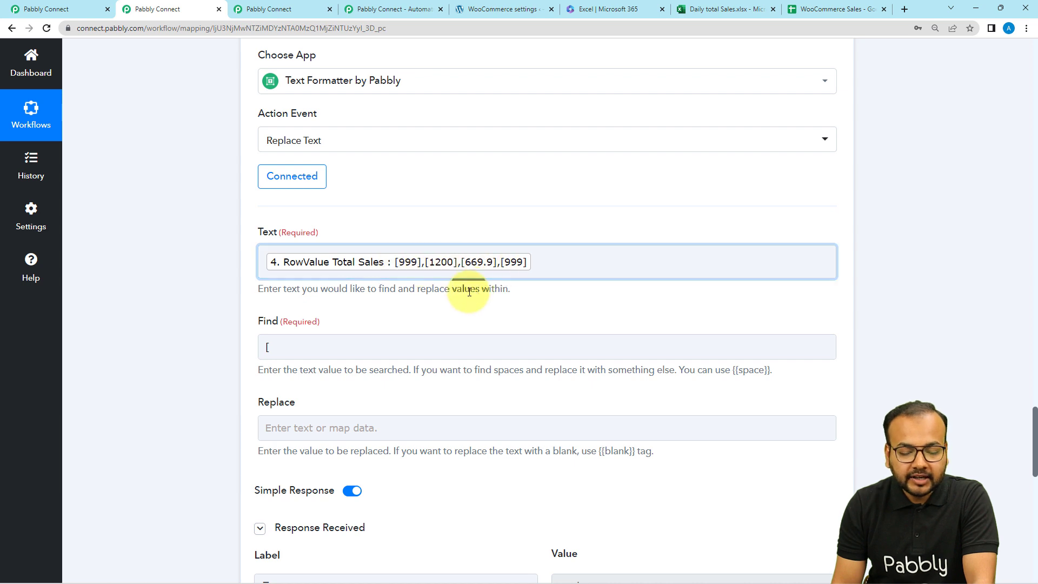
scroll(466, 292, "down", 5)
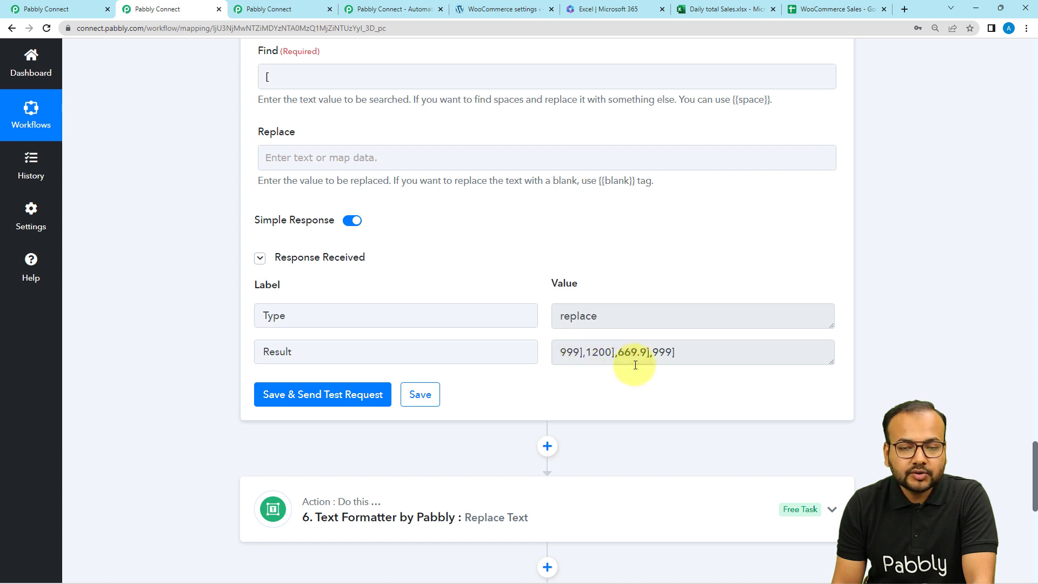
scroll(631, 378, "up", 6)
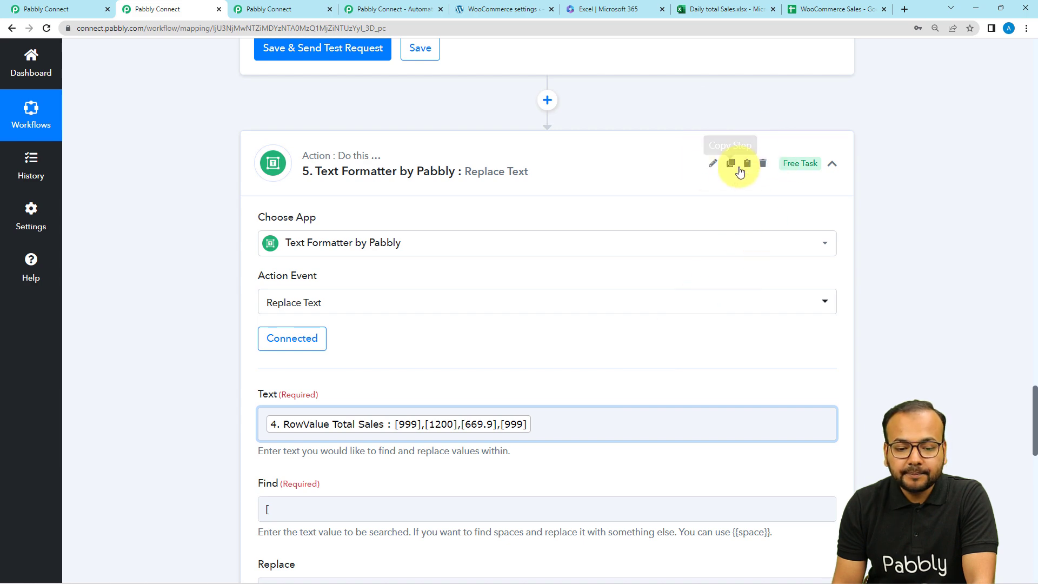
scroll(733, 249, "down", 3)
scroll(703, 367, "down", 5)
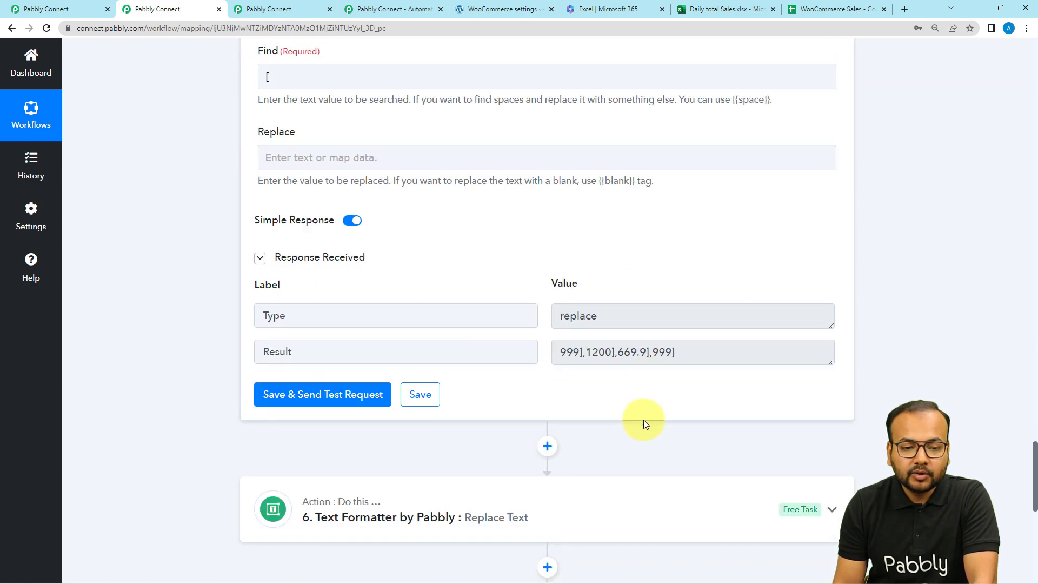
scroll(644, 417, "up", 3)
- In the workflow being built, copy the Google Sheets Lookup Spreadsheet Rows step and paste the copy directly below it
left_click(273, 9)
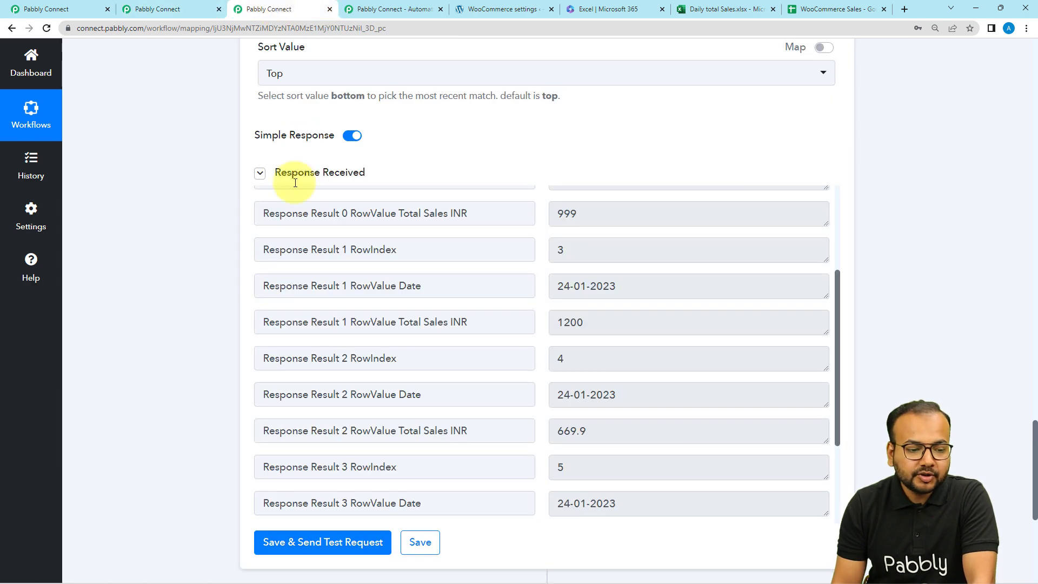
scroll(220, 174, "up", 12)
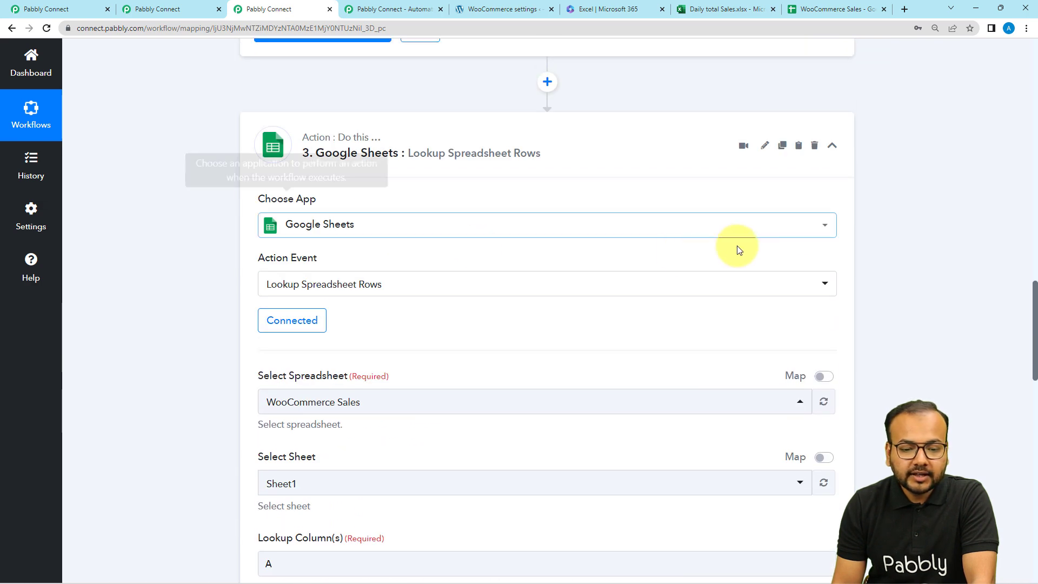
left_click(783, 146)
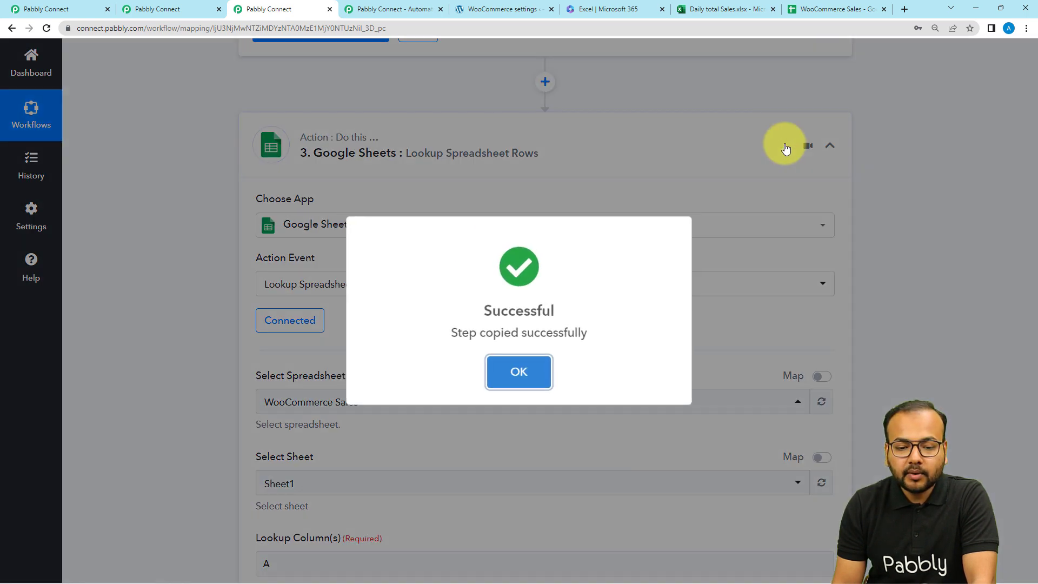
left_click(786, 149)
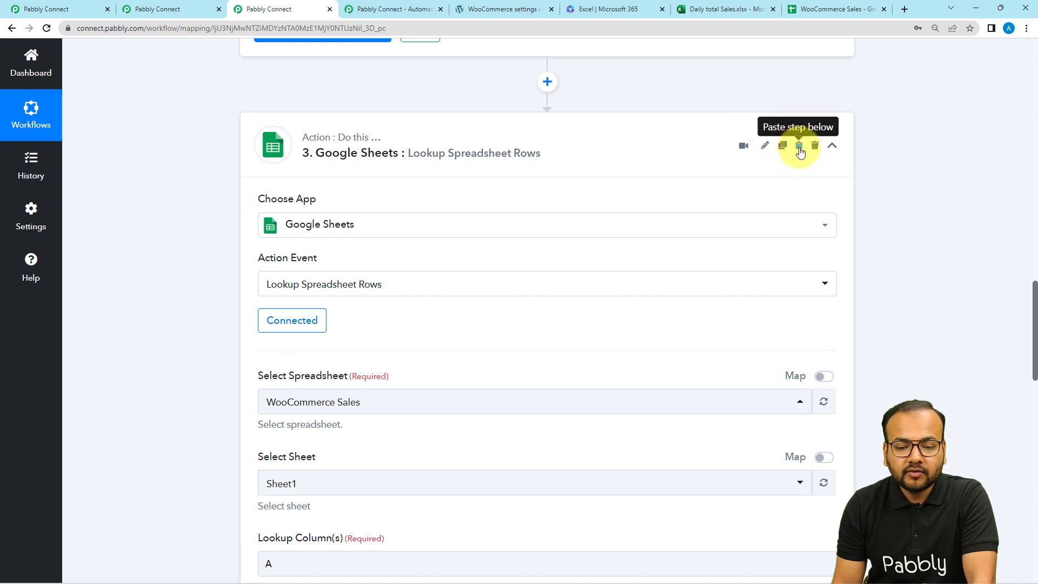
left_click(799, 146)
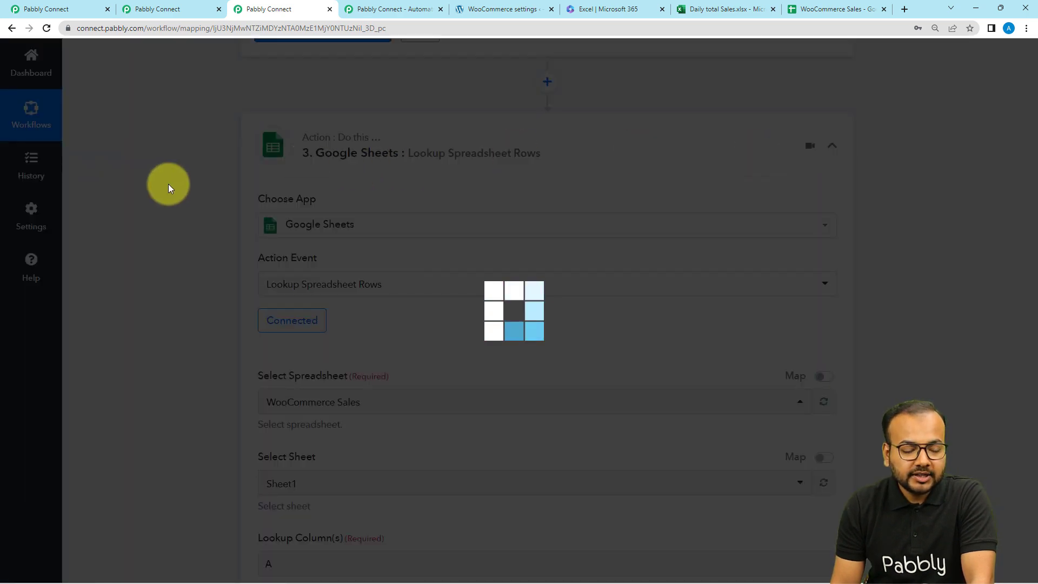
scroll(168, 184, "down", 15)
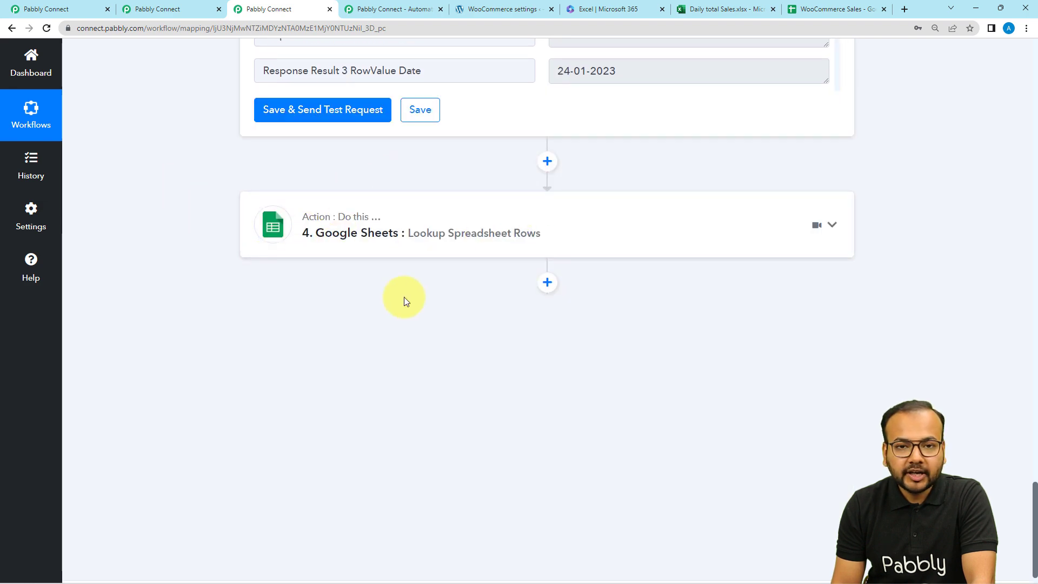
- Open the reference workflow's second Text Formatter step and examine its Text mapping, its Find value "]", the Replace field and the response
left_click(152, 13)
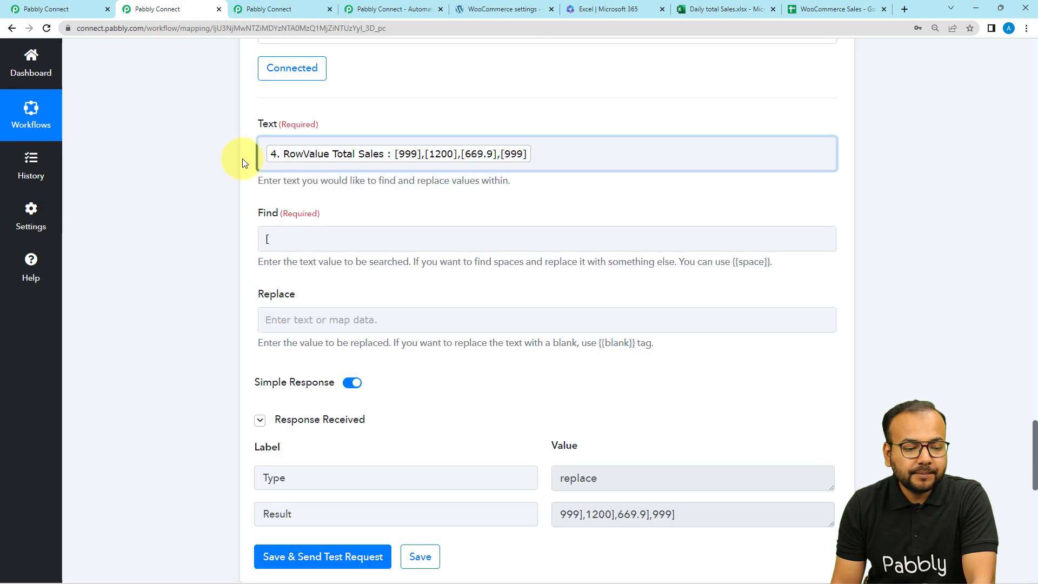
scroll(167, 273, "down", 5)
scroll(167, 271, "down", 1)
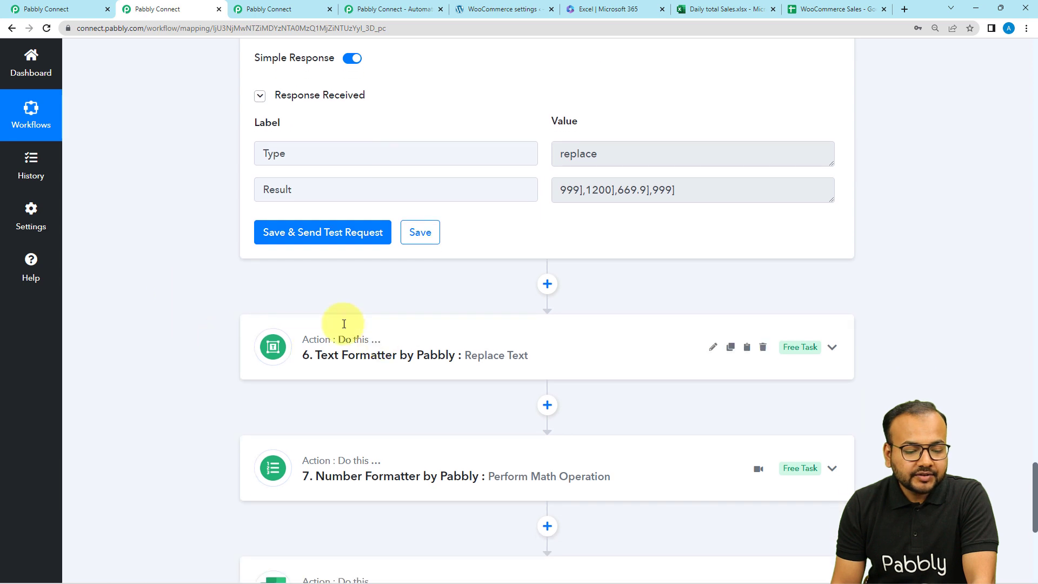
left_click(364, 357)
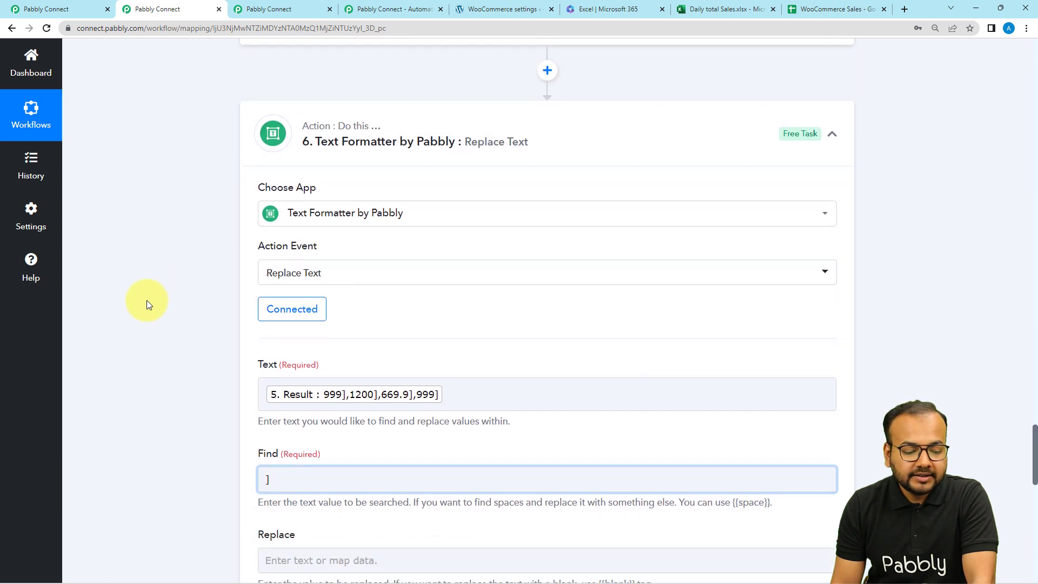
scroll(147, 300, "down", 3)
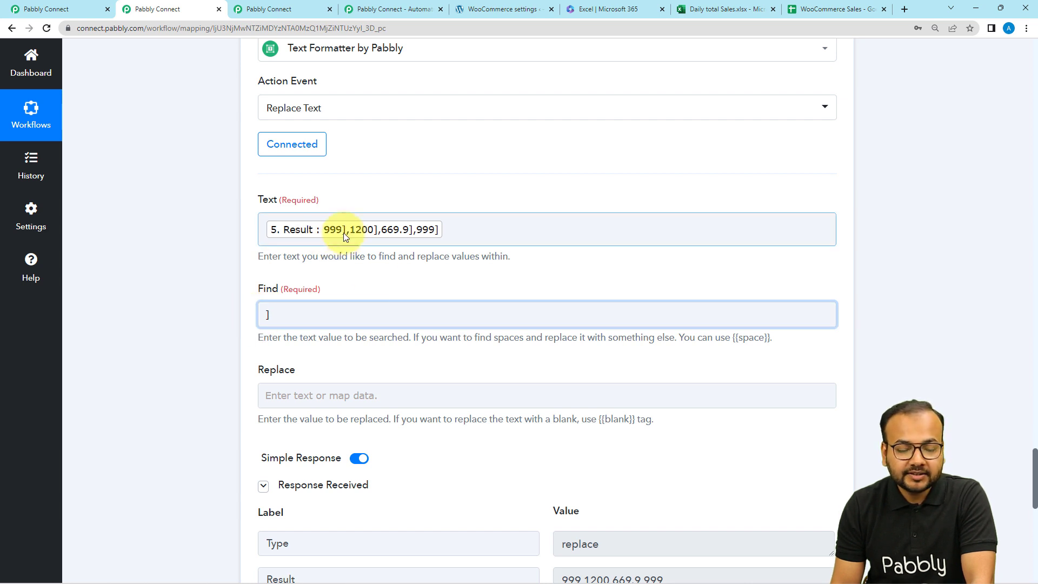
scroll(226, 307, "down", 2)
scroll(226, 308, "down", 2)
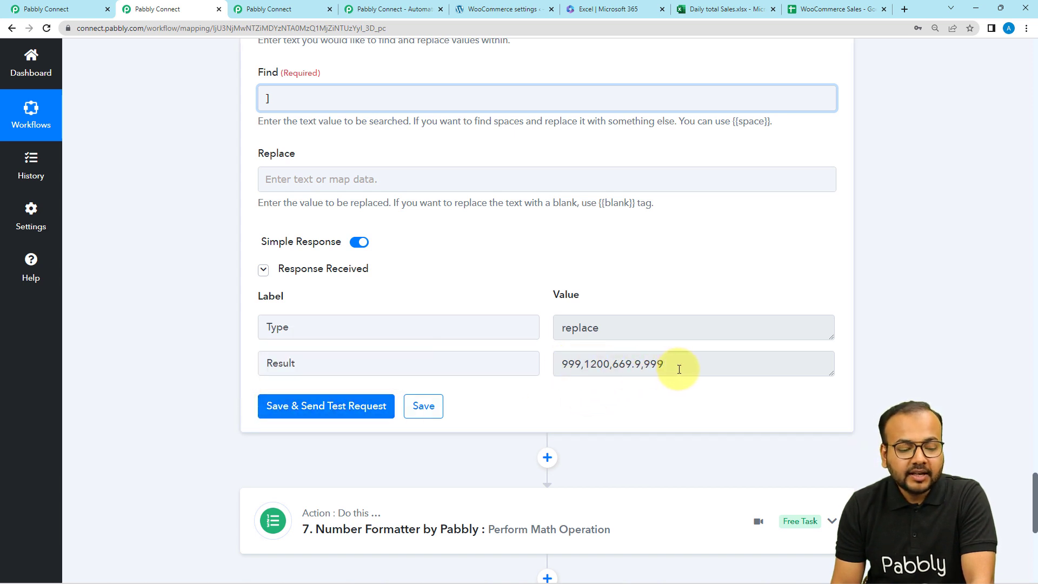
- Open the reference workflow's Number Formatter step and examine its Perform Math Operation event among the available action events
scroll(195, 336, "down", 6)
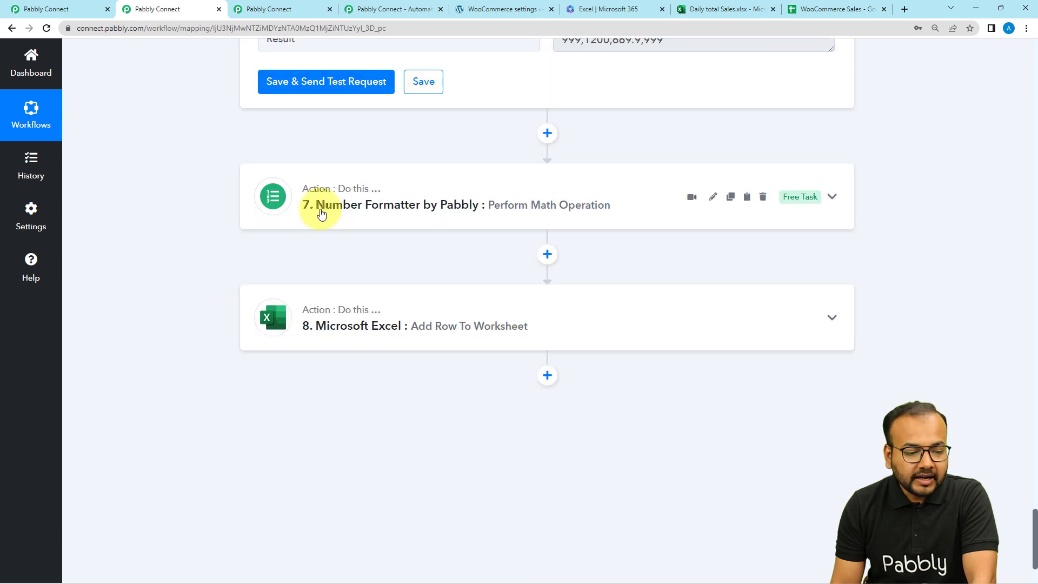
left_click(321, 213)
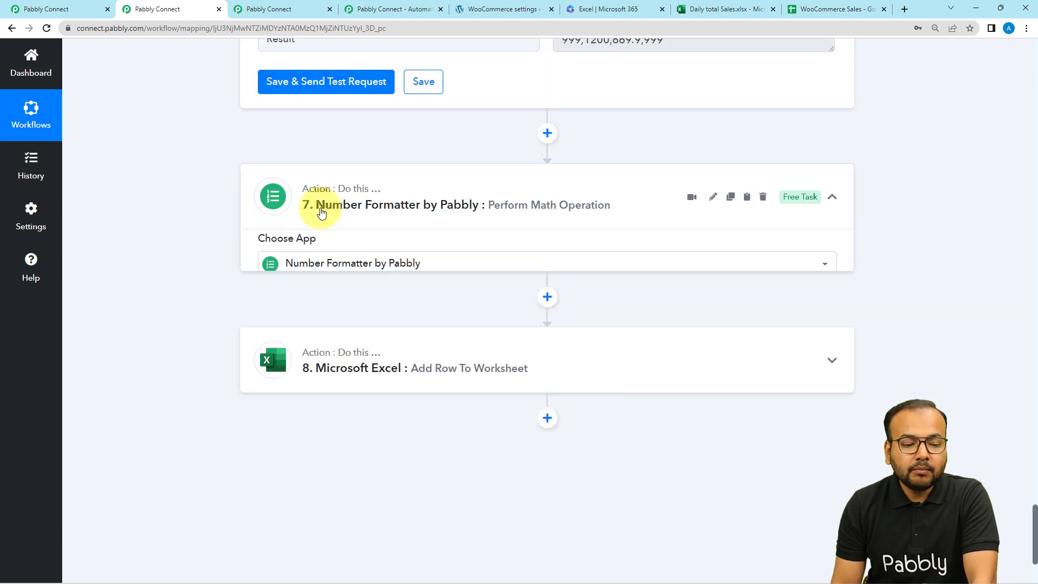
scroll(151, 220, "up", 3)
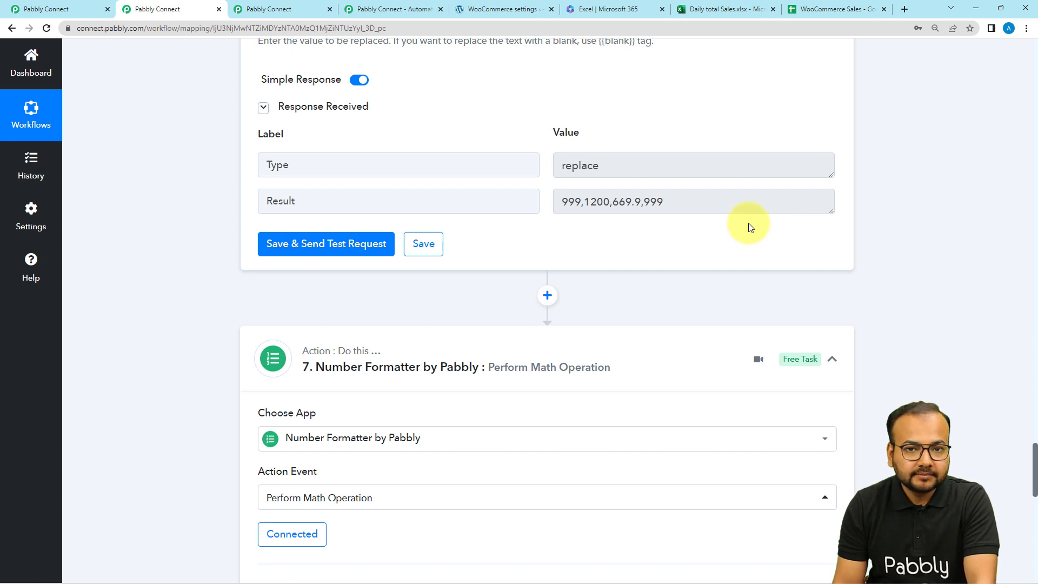
scroll(748, 223, "down", 3)
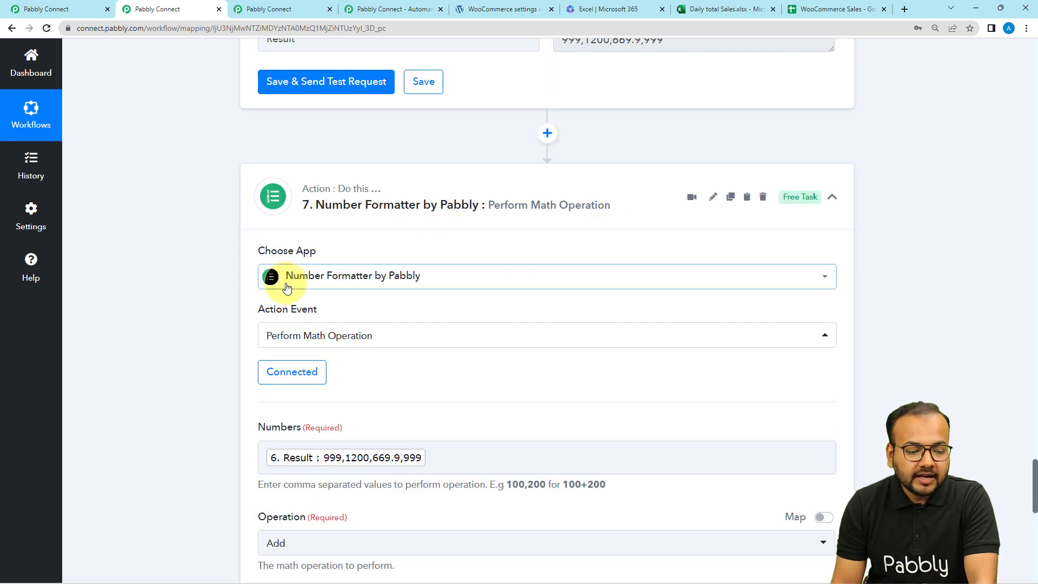
scroll(332, 289, "down", 2)
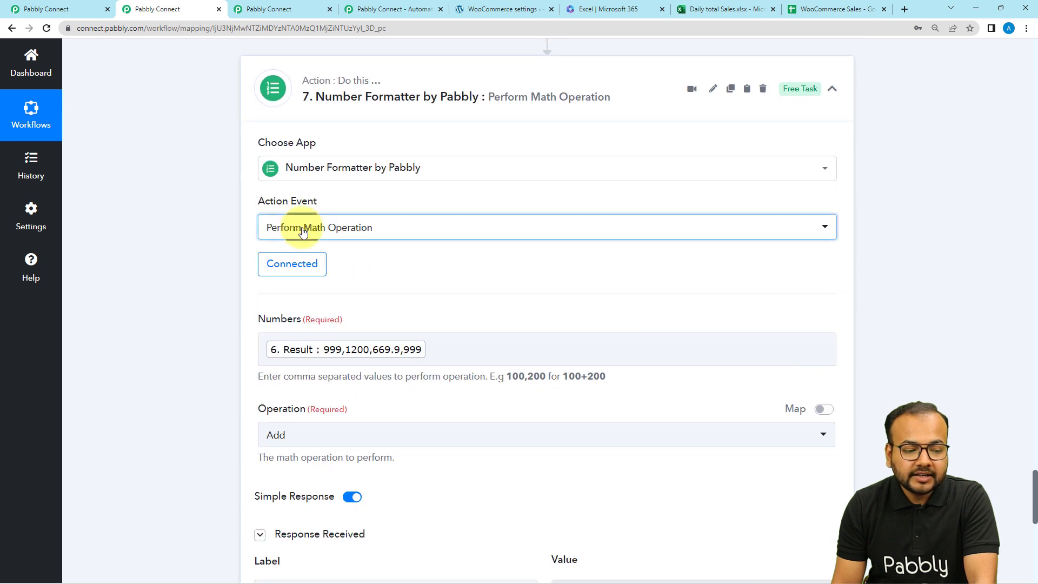
left_click(276, 228)
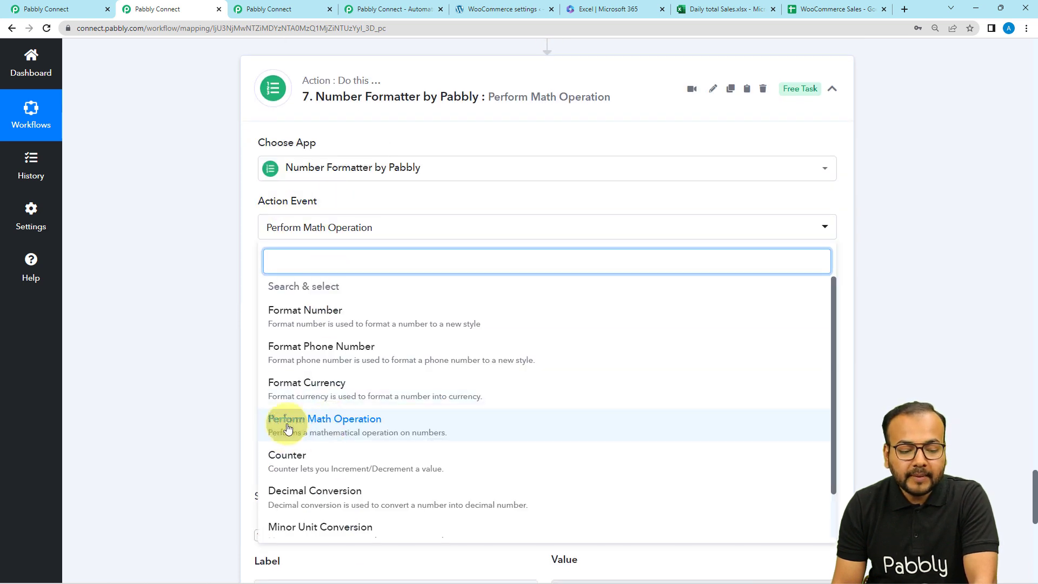
left_click(348, 428)
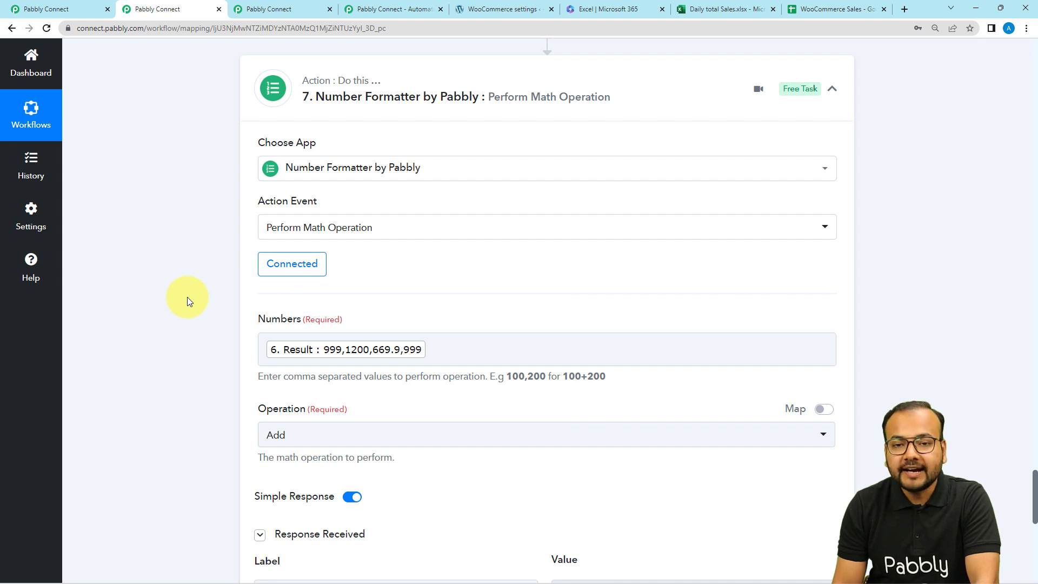
- Trace the reference Number Formatter's Numbers mapping back to the Result of the second Text Formatter step
scroll(187, 297, "up", 5)
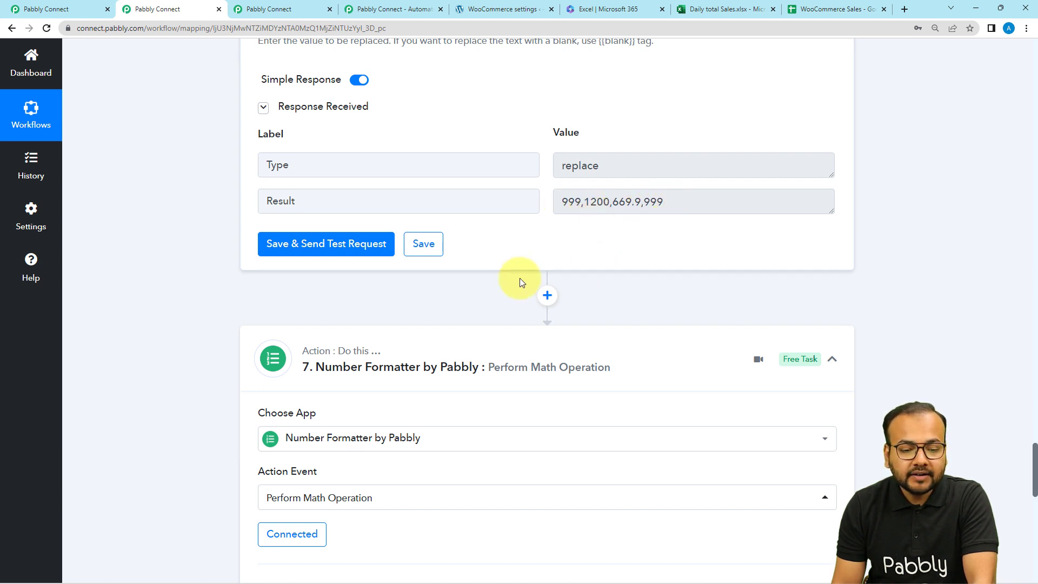
scroll(521, 279, "down", 3)
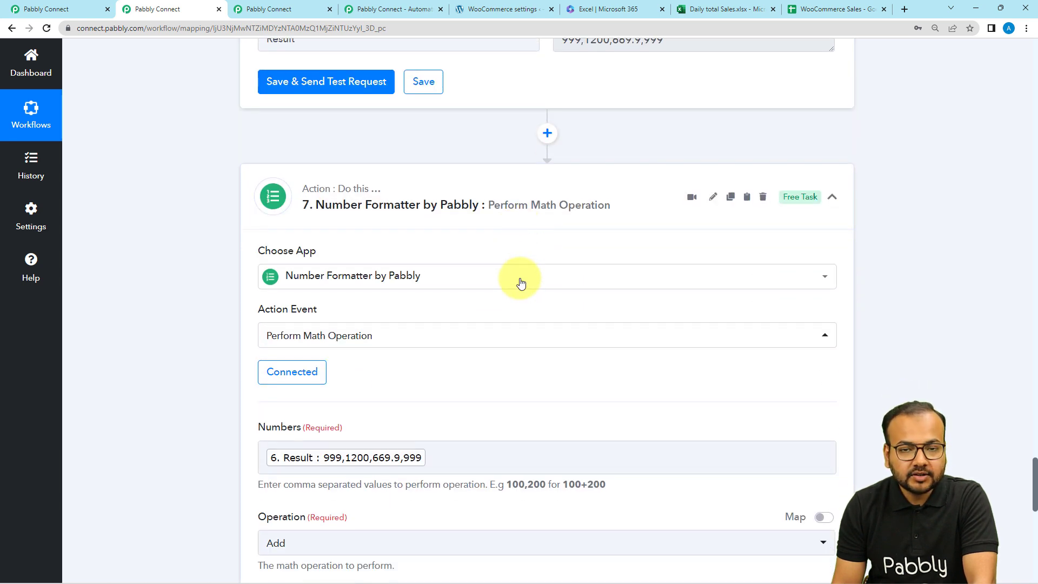
scroll(520, 282, "down", 4)
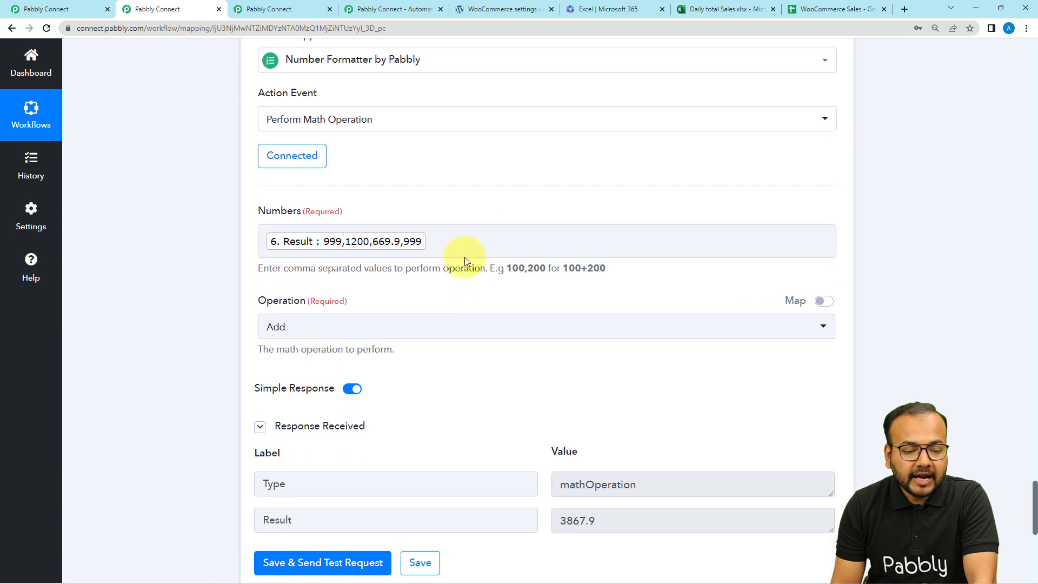
left_click(476, 240)
scroll(489, 235, "up", 1)
scroll(529, 206, "up", 3)
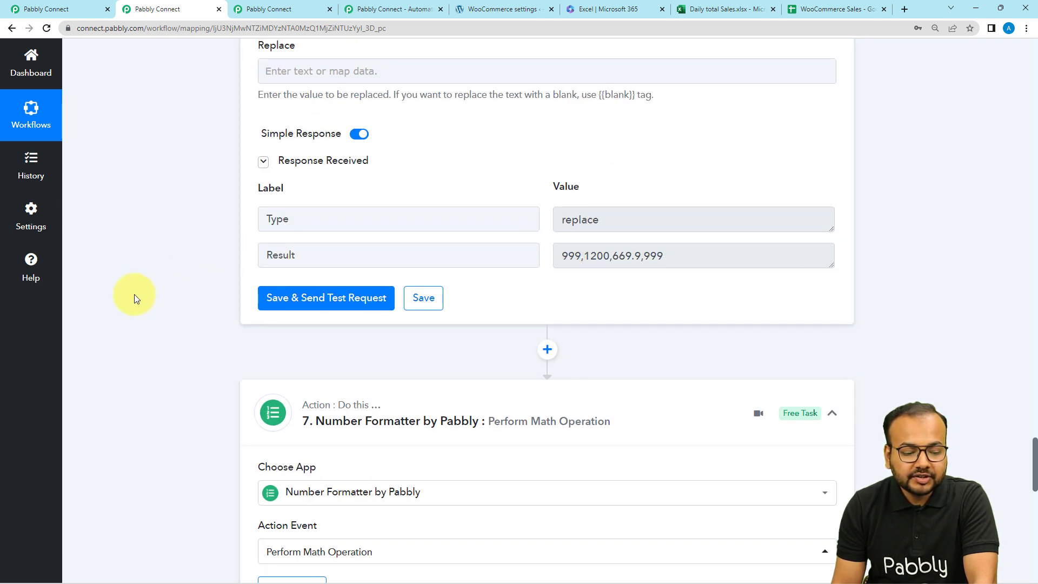
scroll(134, 294, "down", 9)
left_click(436, 199)
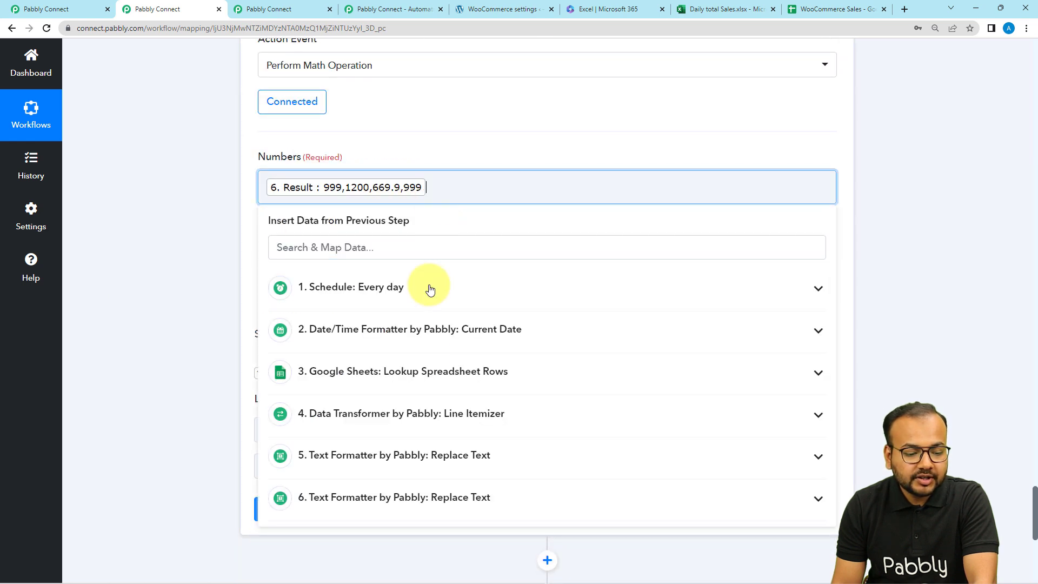
left_click(405, 499)
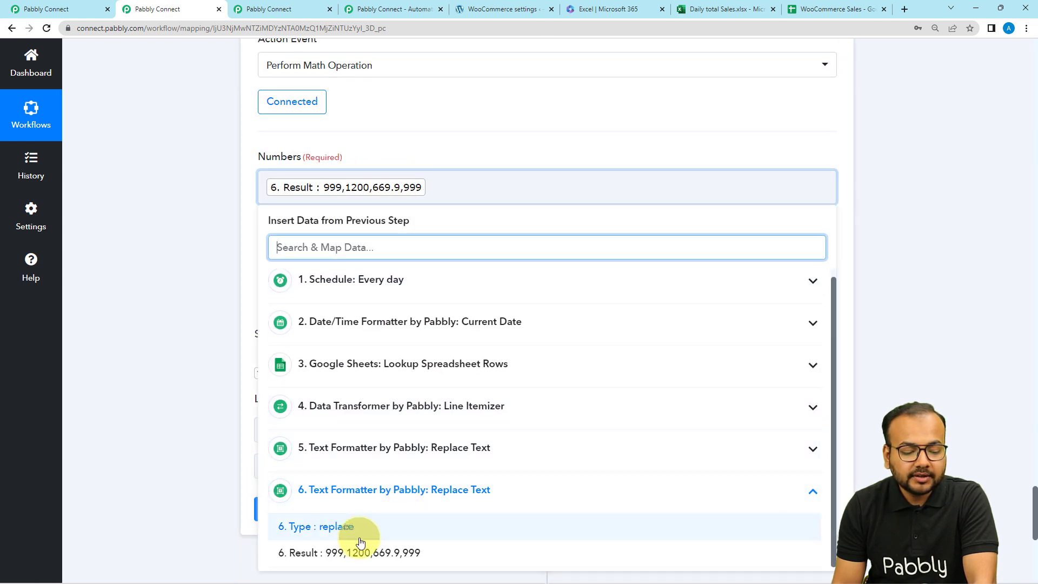
left_click(190, 342)
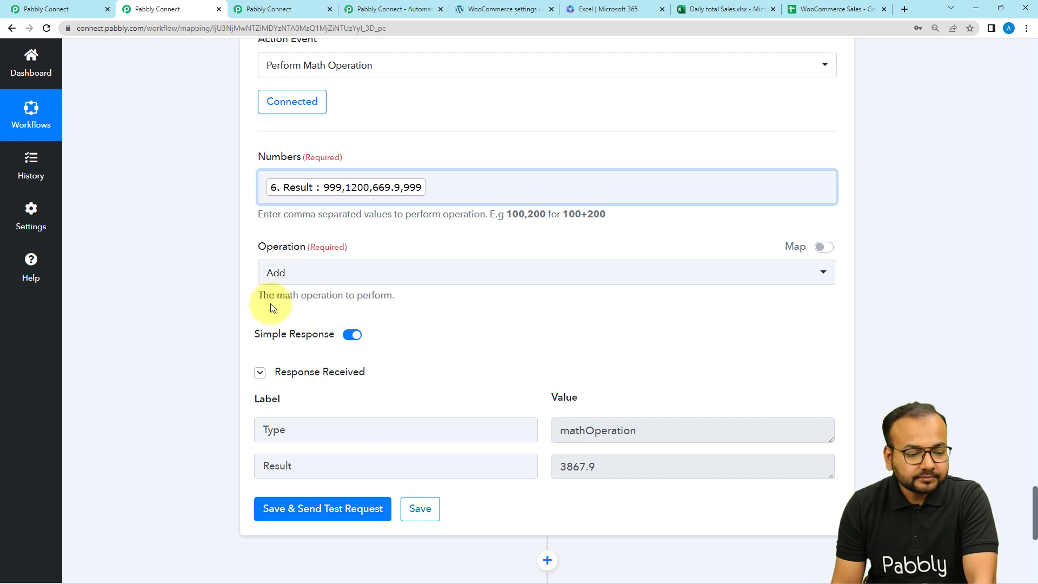
- Examine the reference Number Formatter's Add operation among the math options and review the Result in its response
left_click(320, 274)
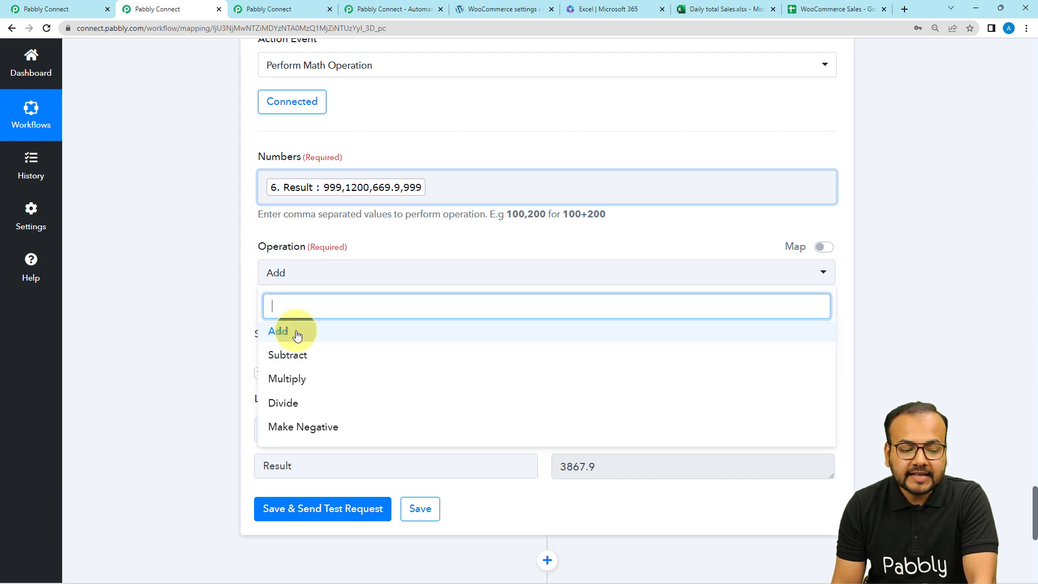
left_click(198, 332)
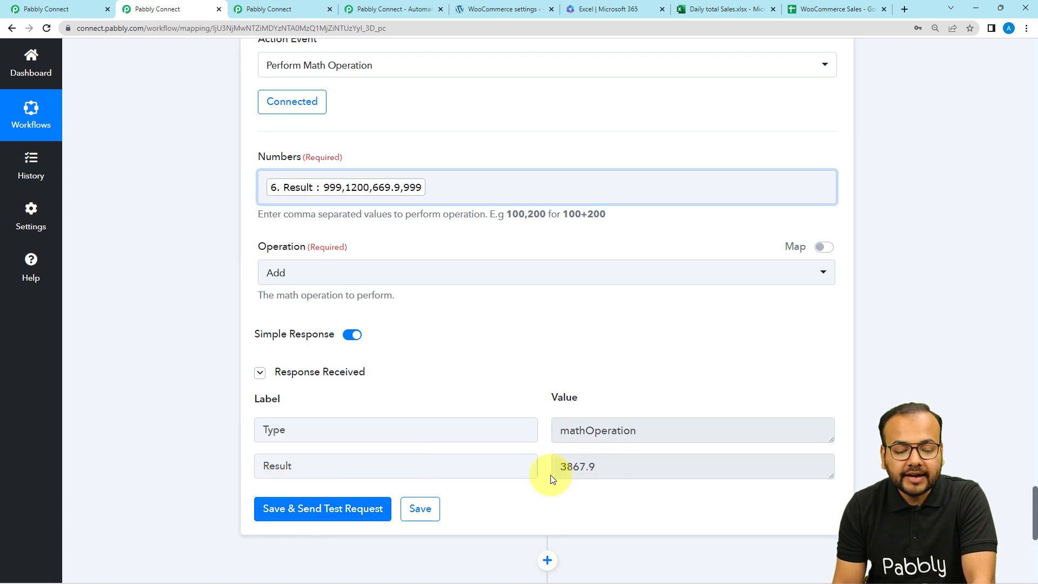
scroll(550, 475, "down", 2)
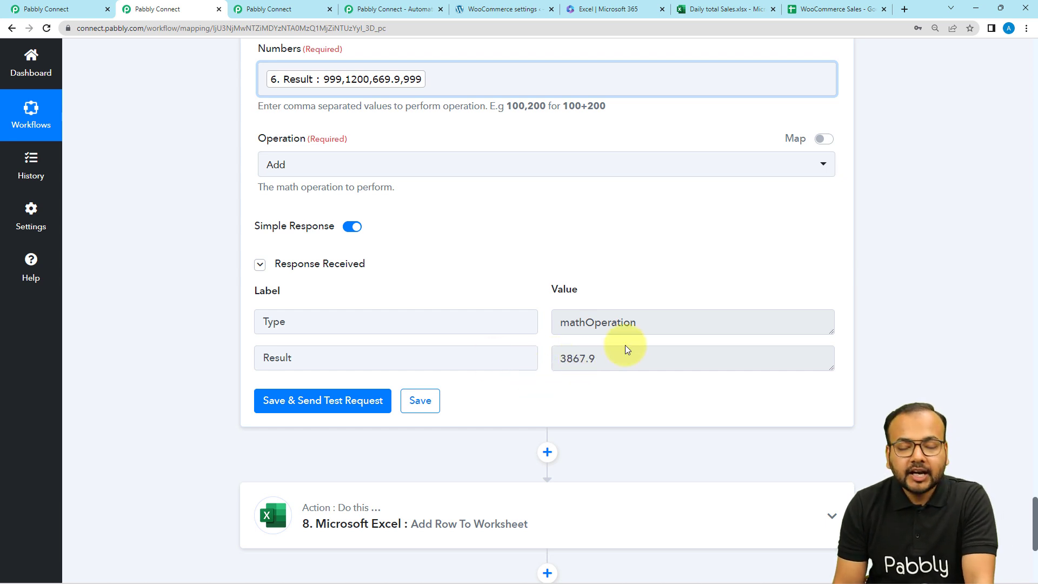
- Compare the sales rows in the WooCommerce Sales Google Sheet with the totals in the Daily total Sales Excel workbook
left_click(699, 10)
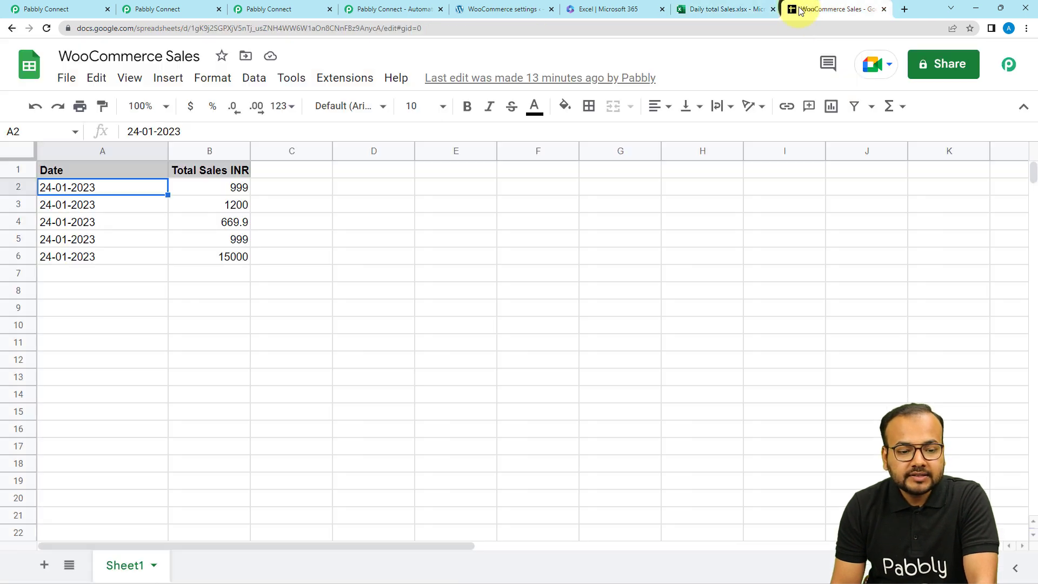
left_click(801, 9)
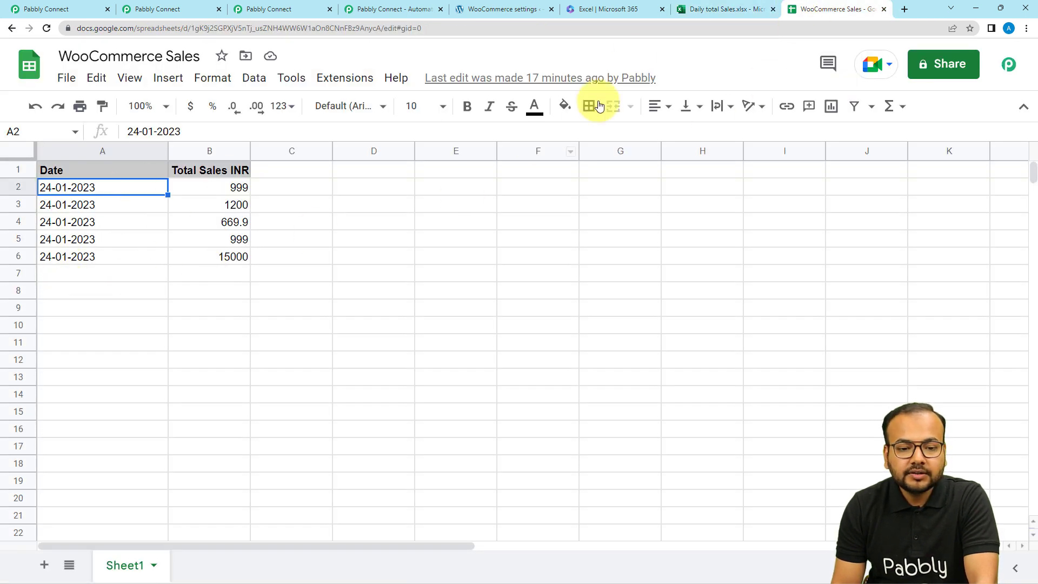
left_click(703, 9)
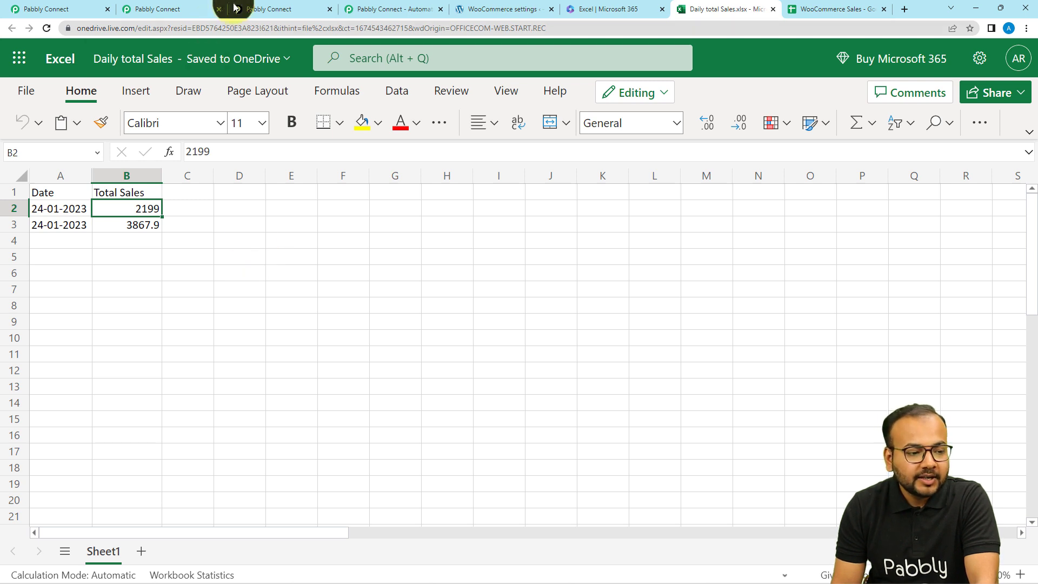
- Open the reference workflow's Microsoft Excel step and examine its Add Row To Worksheet event, workbook, worksheet and Date mapping
left_click(195, 7)
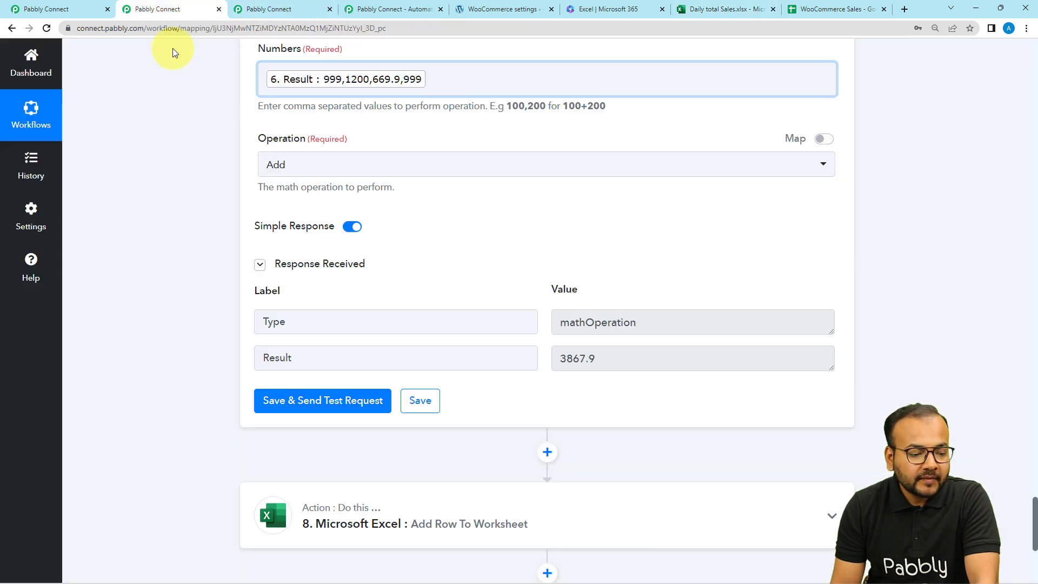
scroll(121, 389, "down", 5)
left_click(331, 215)
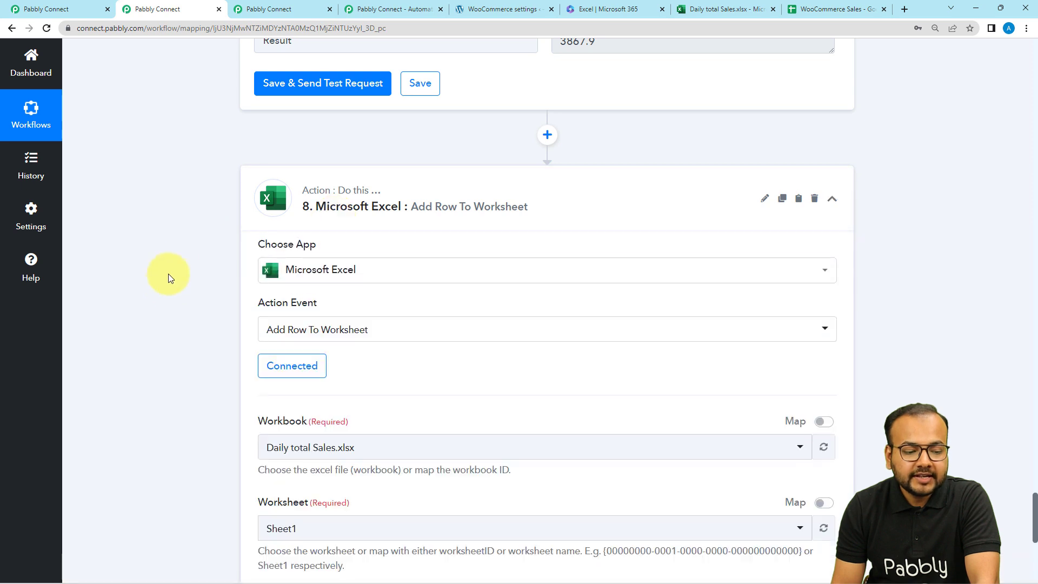
scroll(167, 286, "down", 2)
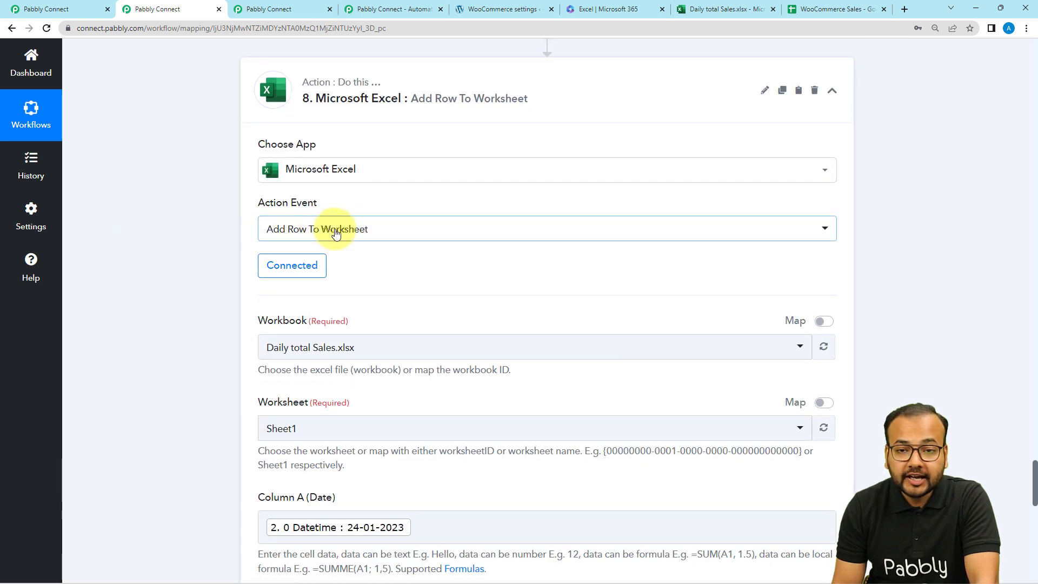
left_click(352, 233)
left_click(317, 348)
left_click(141, 296)
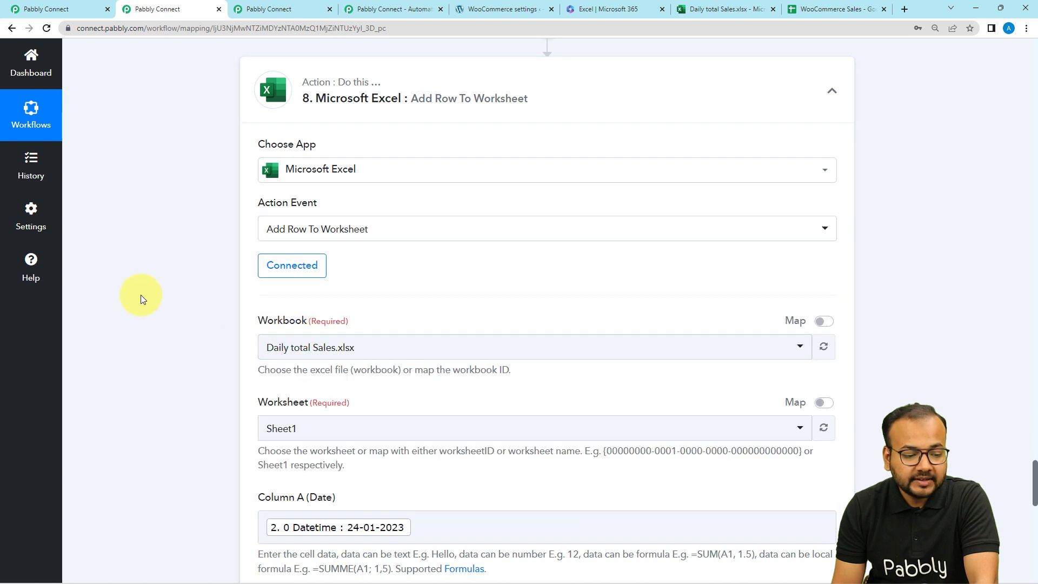
- In the workflow being built, add a Microsoft Excel action step below the copied Lookup Spreadsheet Rows step
left_click(300, 8)
left_click(548, 283)
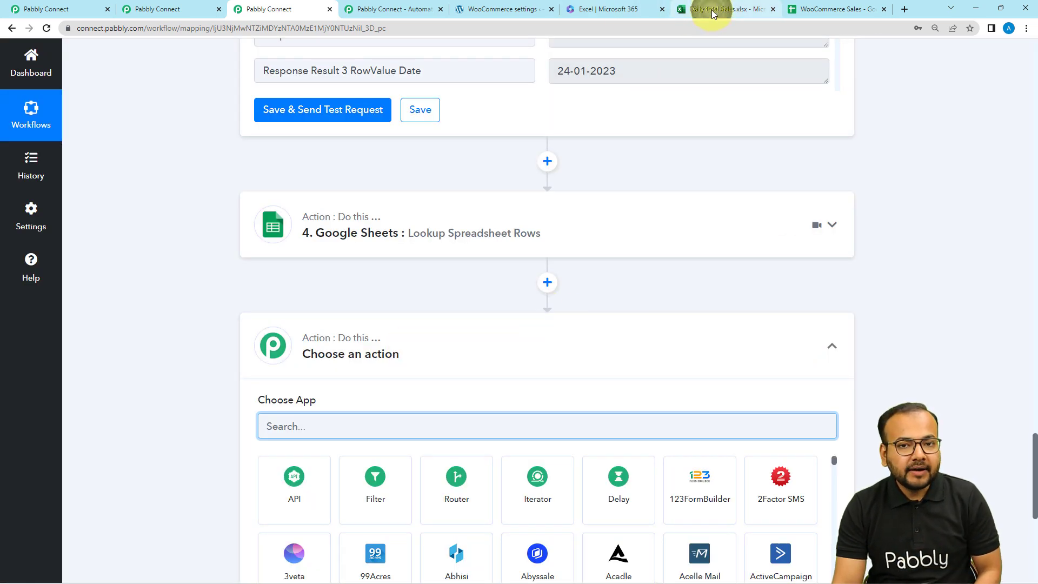
left_click(713, 9)
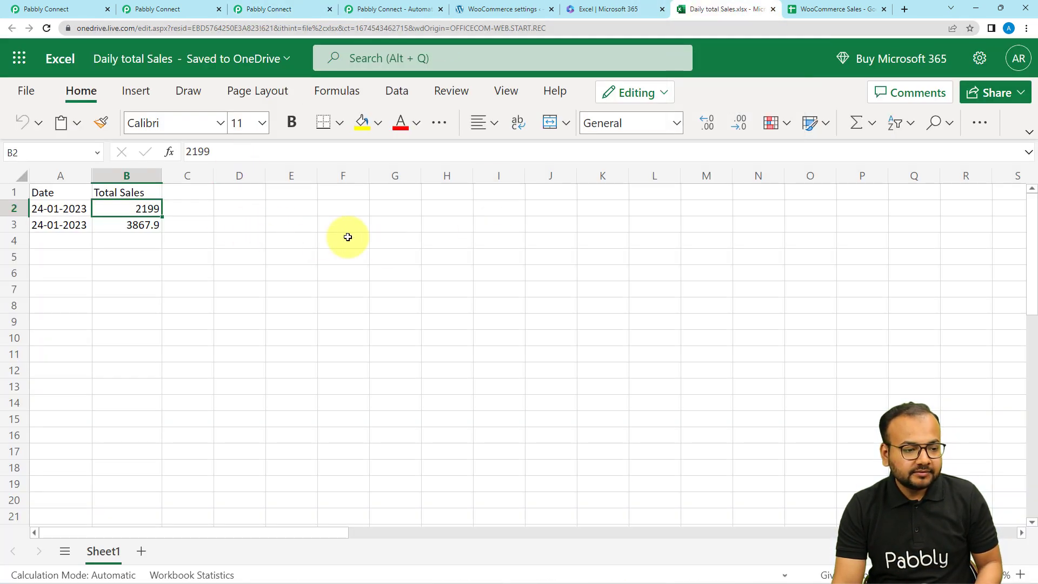
left_click(182, 9)
left_click(277, 8)
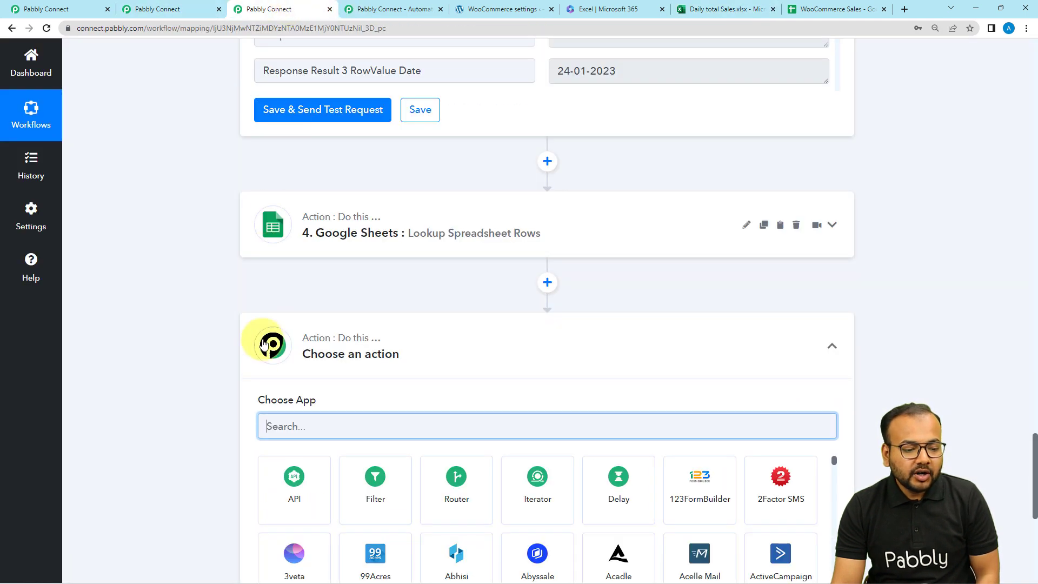
type("e")
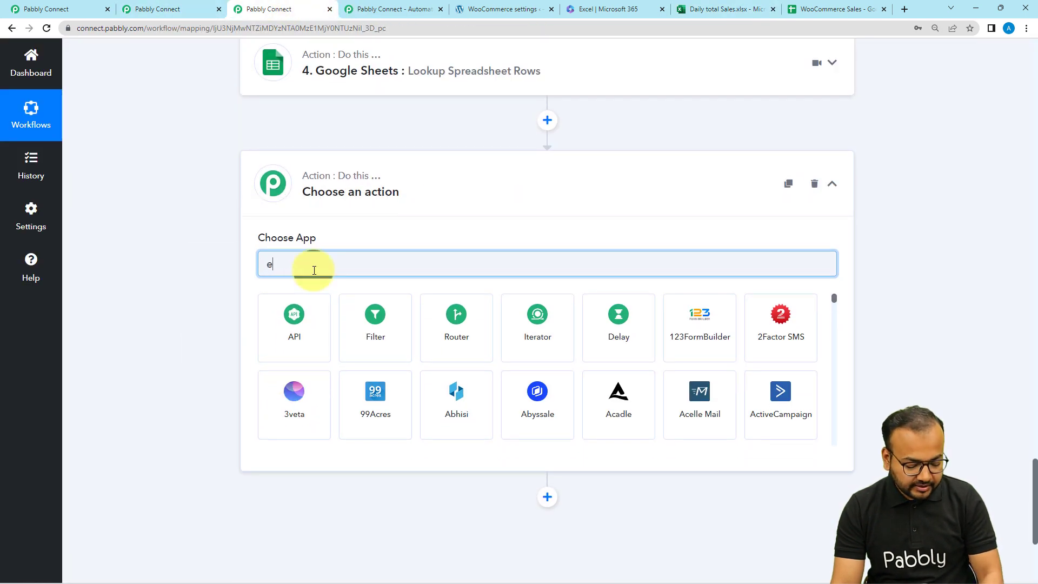
type("xc")
left_click(296, 319)
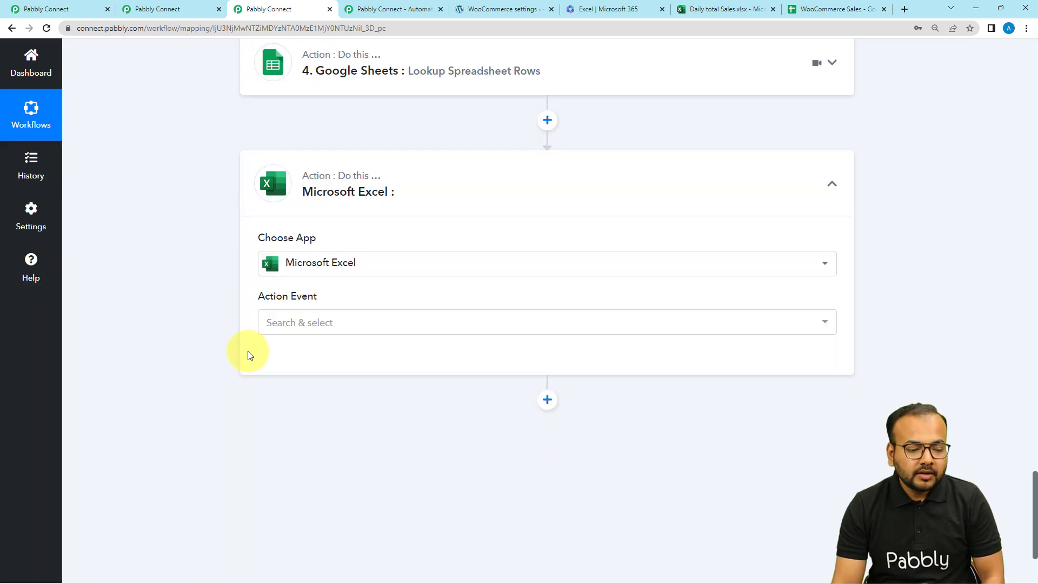
- Set the new Microsoft Excel step's action event to Add Row To Worksheet
left_click(295, 322)
scroll(320, 443, "down", 1)
scroll(315, 413, "up", 1)
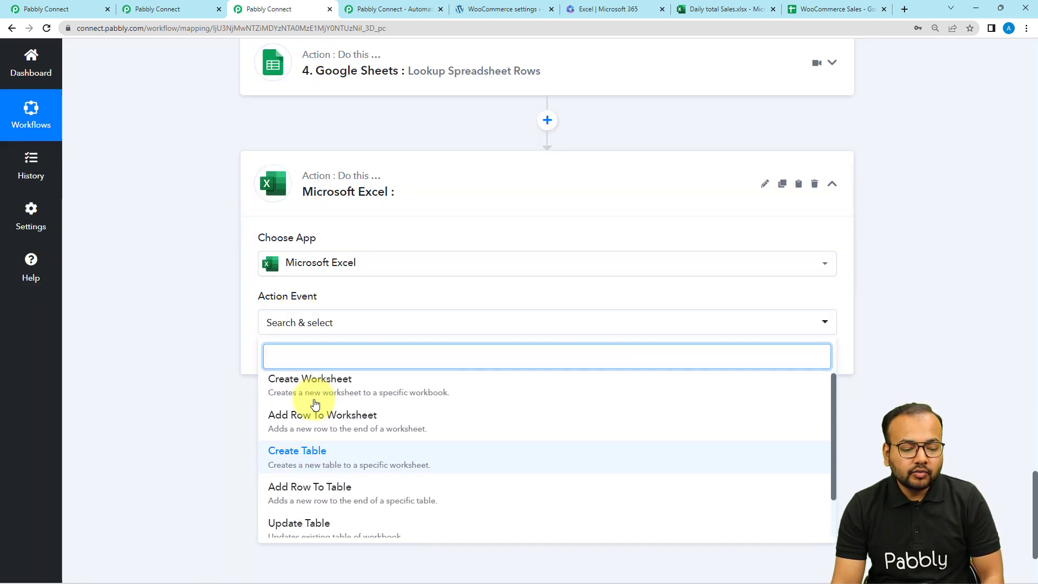
left_click(310, 424)
- Add a new Microsoft Excel connection to the step and grant Pabbly Connect the requested Microsoft account permissions
left_click(292, 361)
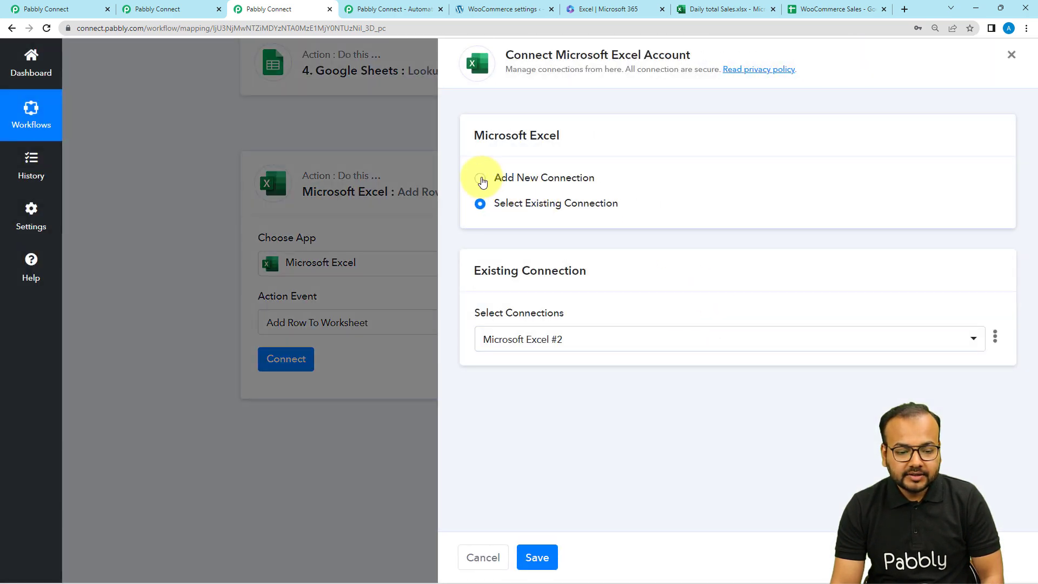
left_click(481, 179)
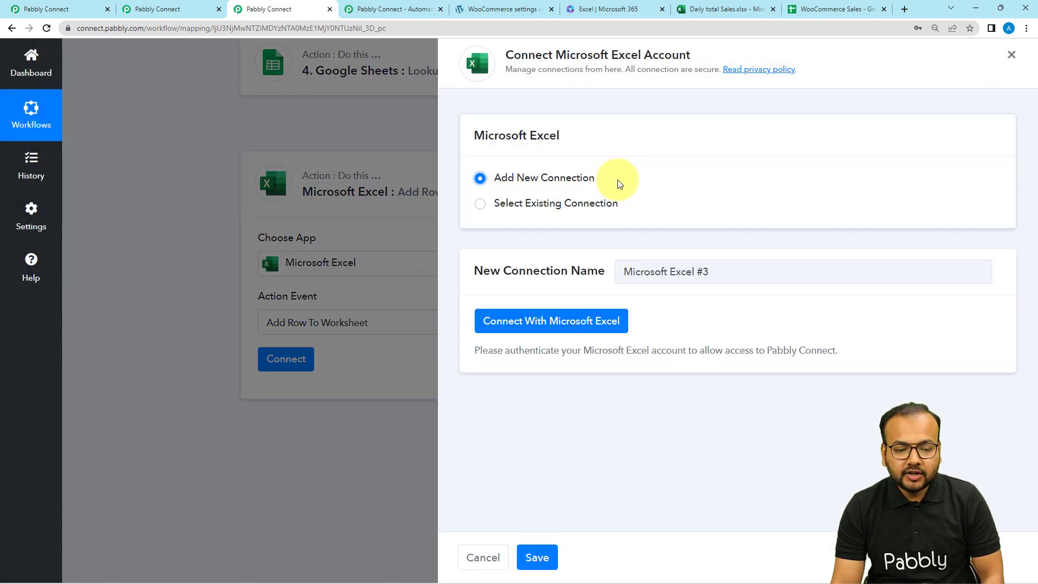
left_click(529, 323)
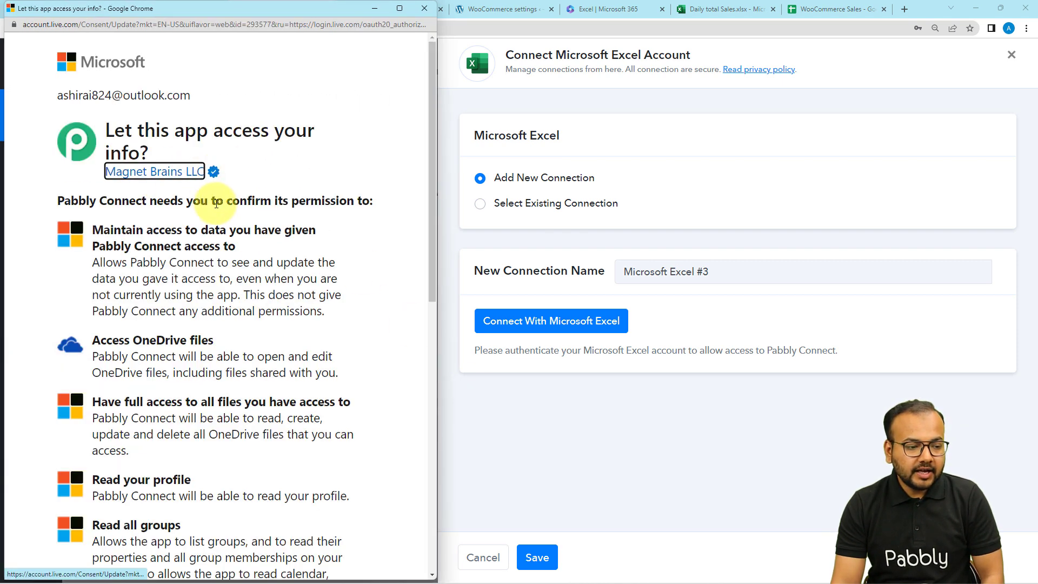
scroll(216, 203, "down", 10)
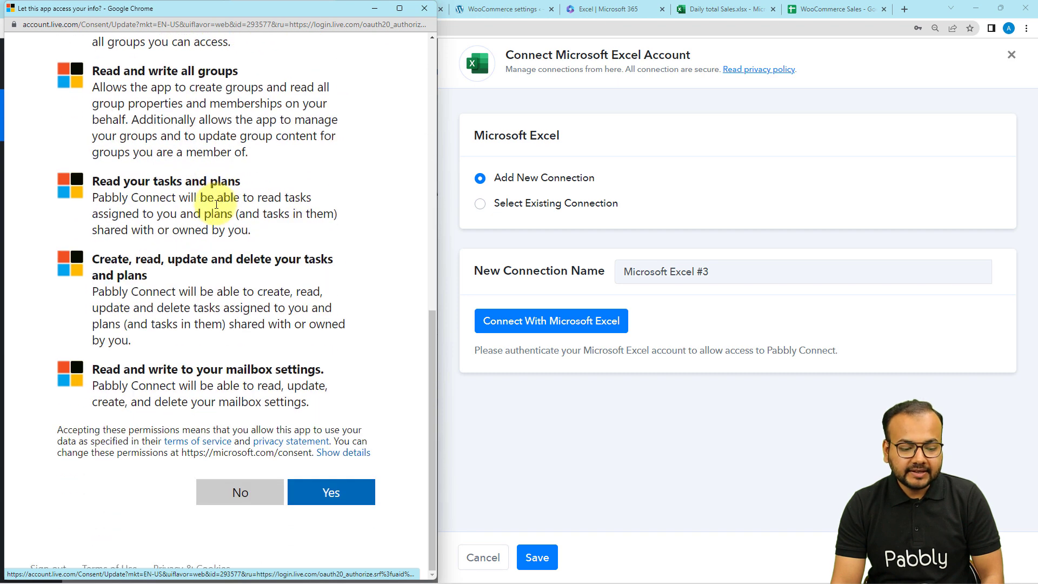
left_click(350, 491)
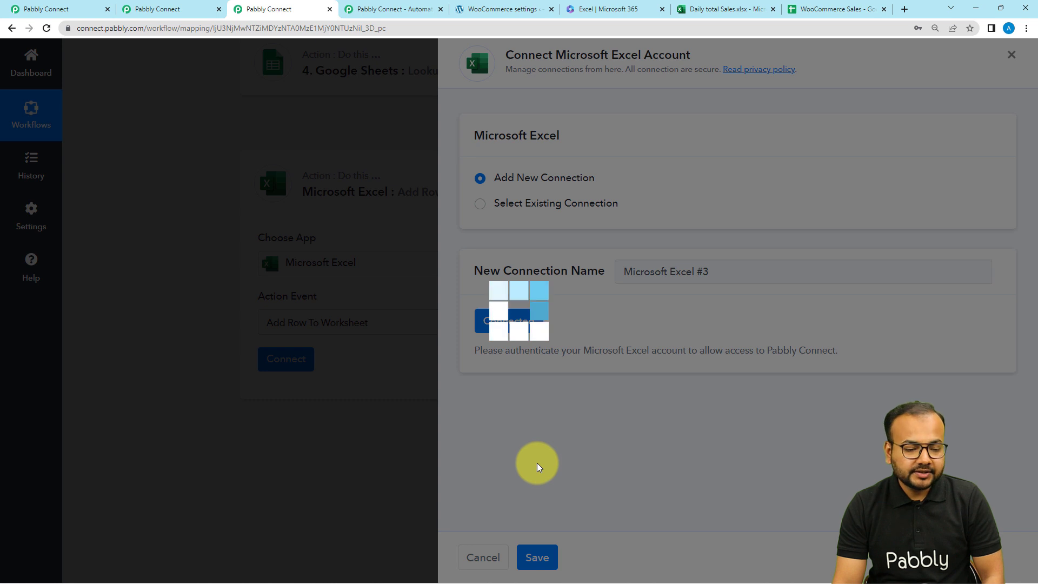
- Check the workbook name in Excel, then choose Daily total Sales.xlsx as the workbook with Sheet1 as the worksheet
scroll(208, 310, "down", 2)
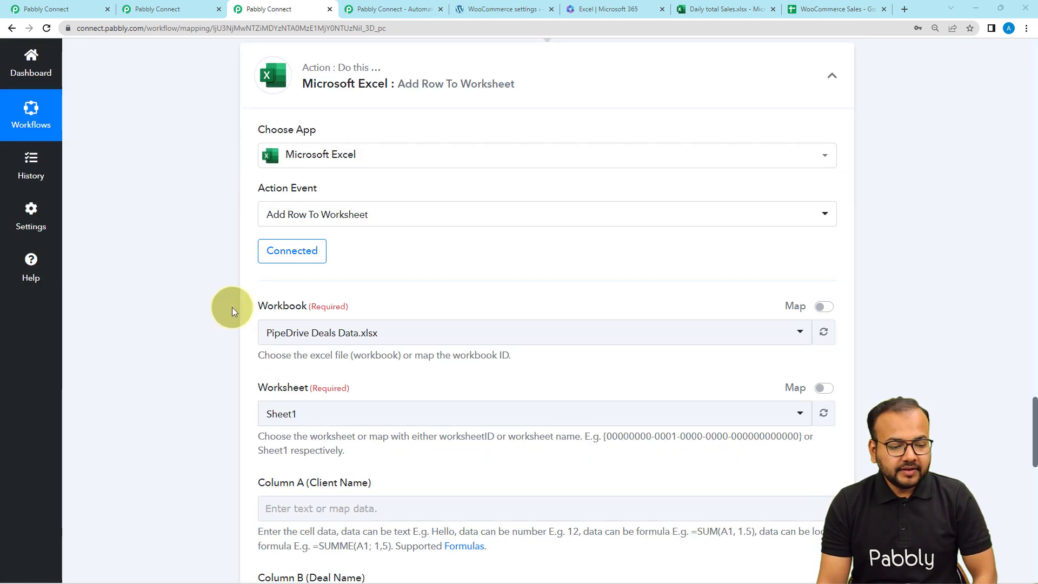
scroll(341, 346, "down", 1)
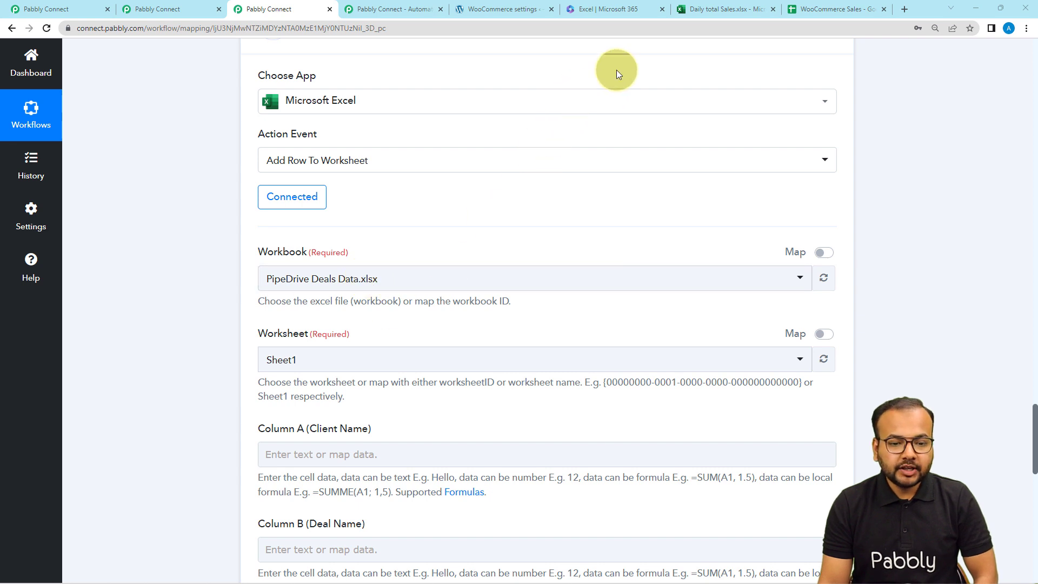
left_click(686, 17)
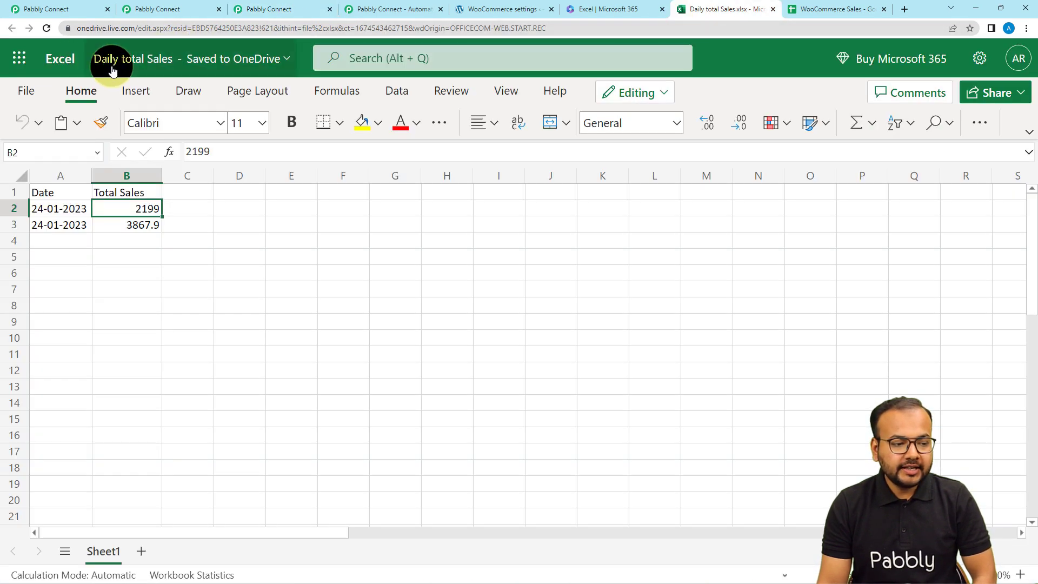
left_click(260, 9)
left_click(309, 281)
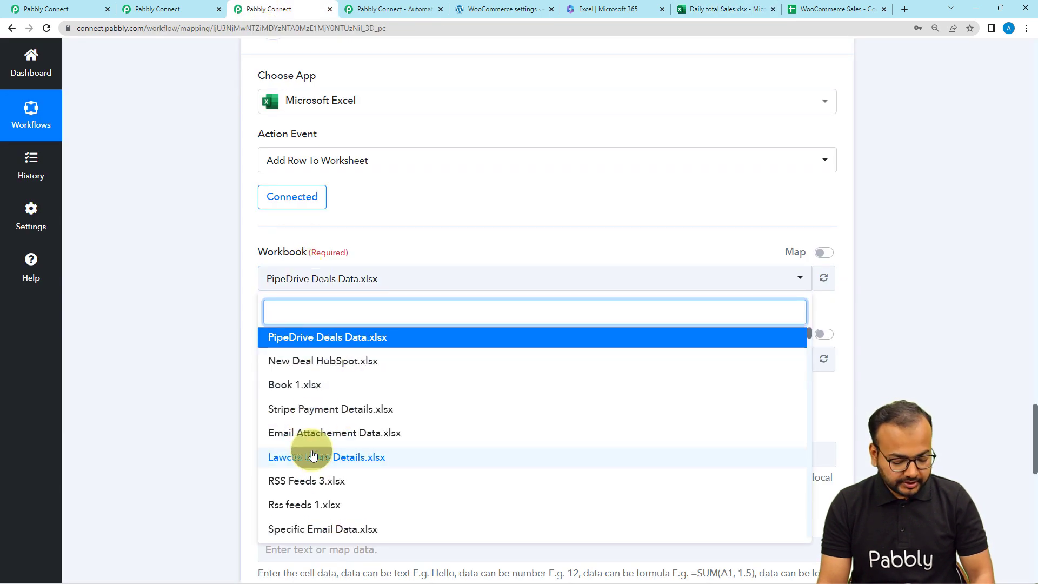
type("daily")
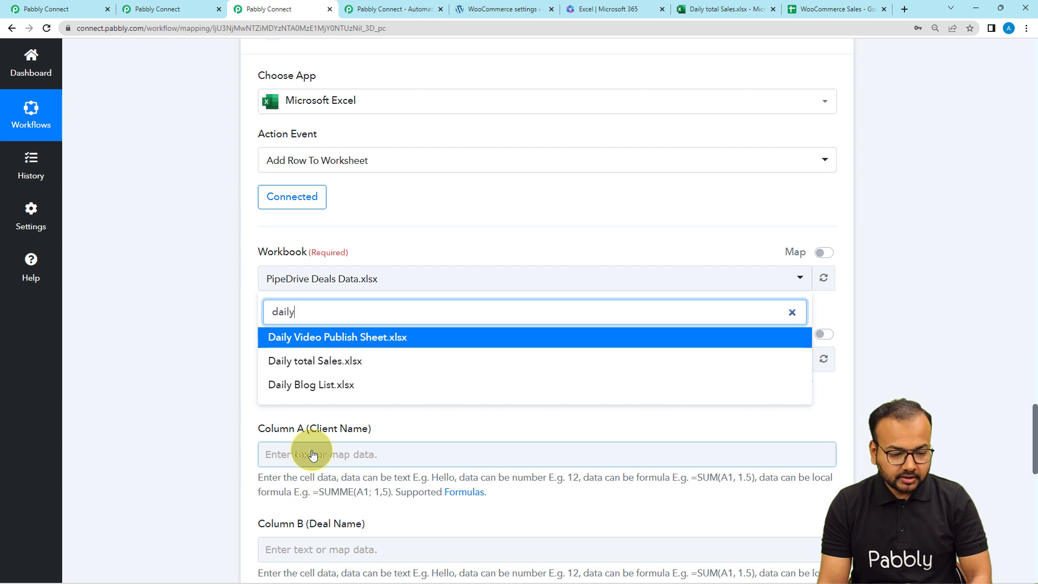
left_click(300, 361)
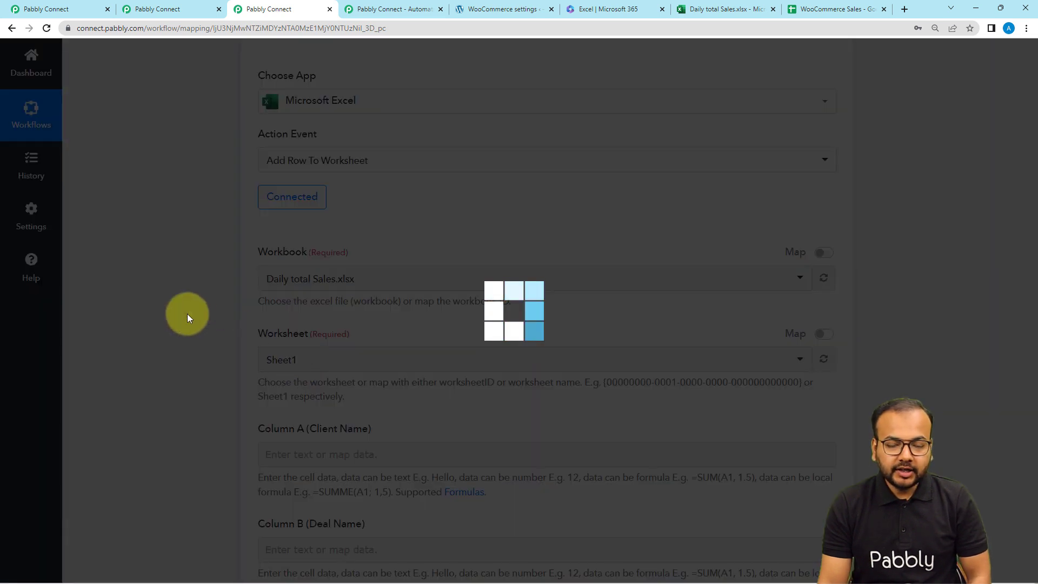
scroll(165, 255, "down", 3)
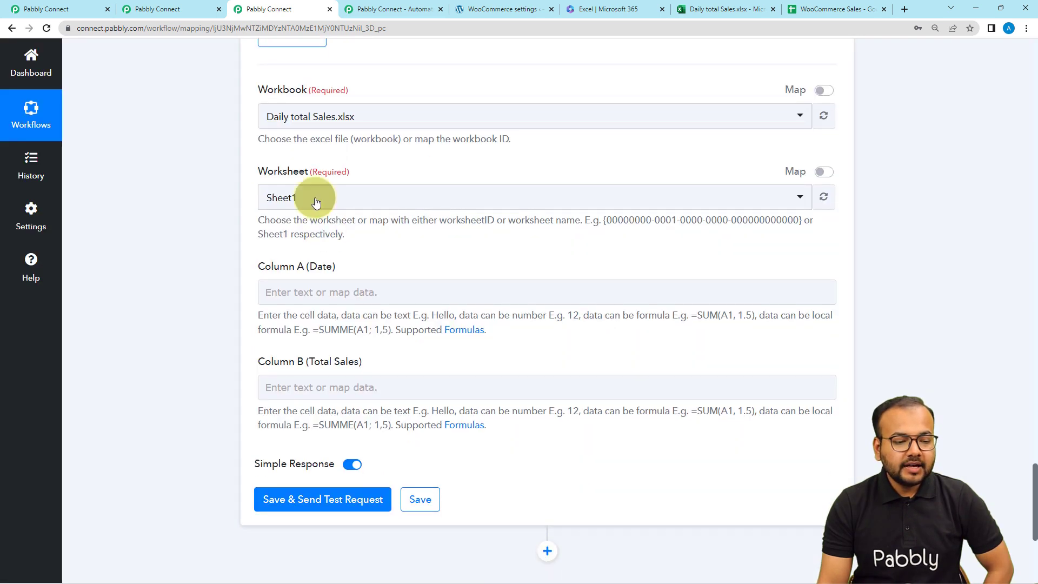
left_click(274, 199)
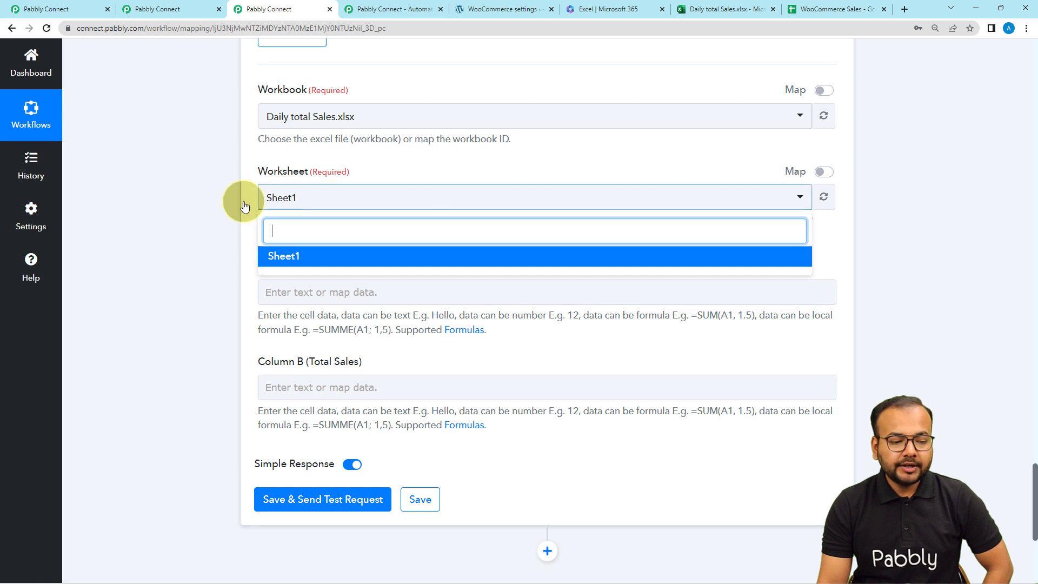
left_click(217, 222)
- Compare the Date and Total Sales columns of the Excel workbook with the step's Column A and Column B fields
left_click(703, 12)
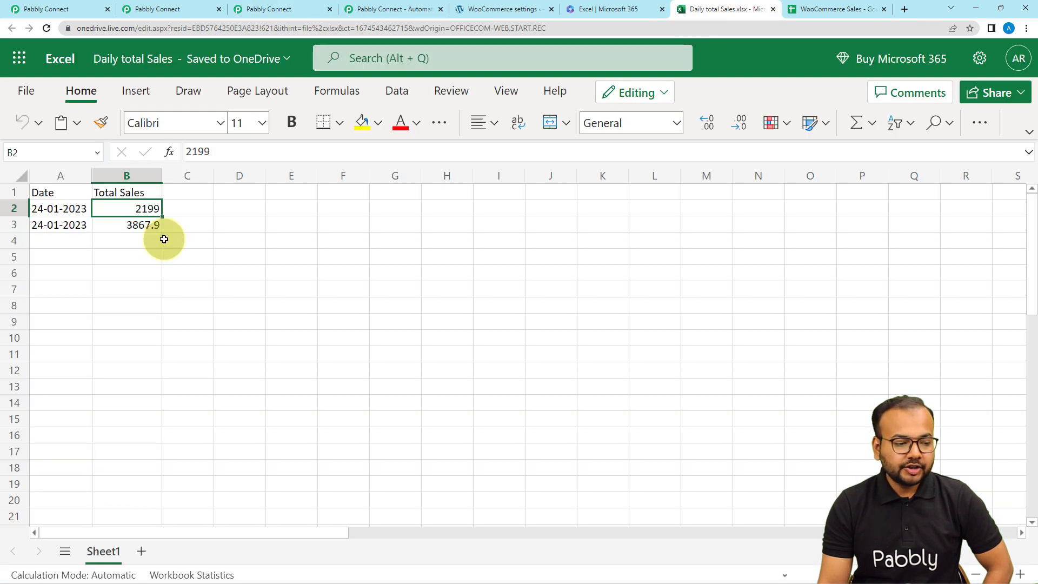
left_click(272, 7)
left_click(300, 288)
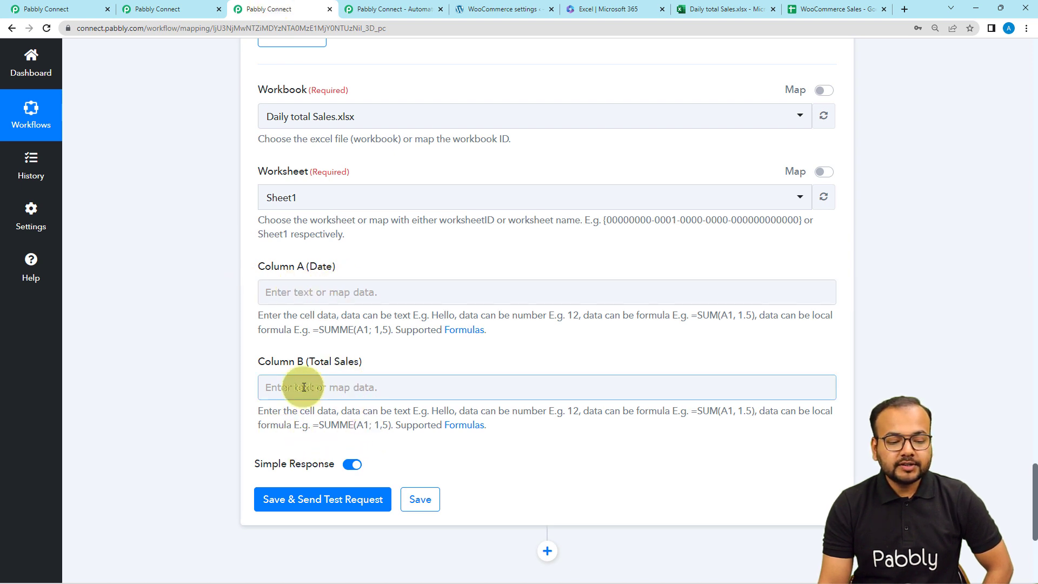
left_click(702, 12)
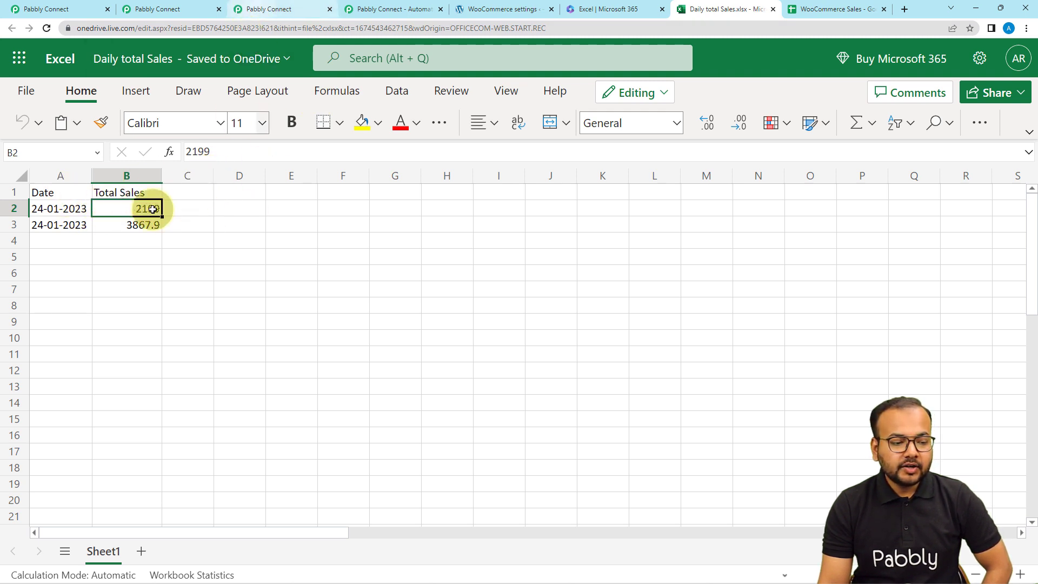
left_click(316, 8)
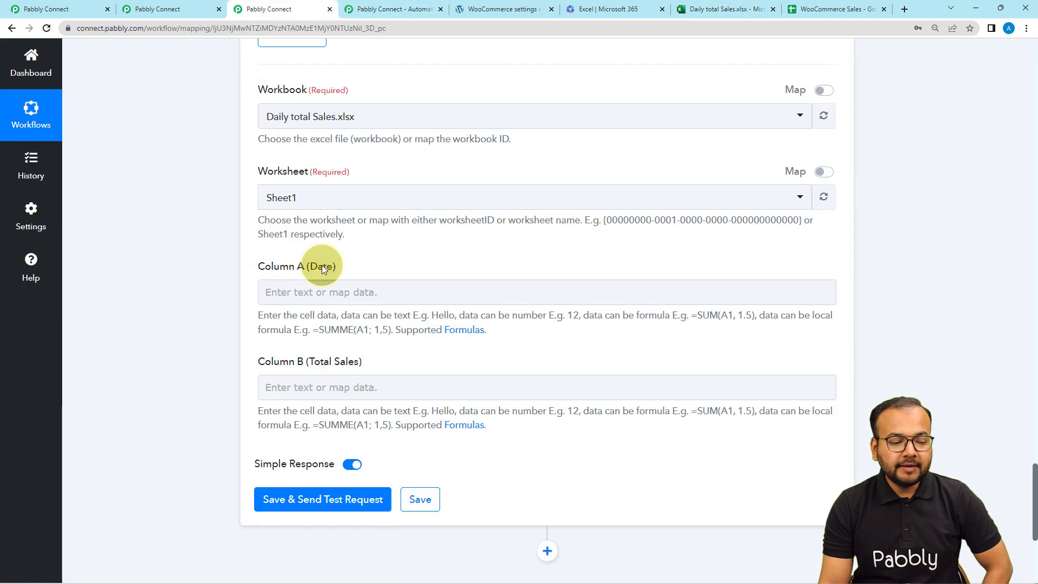
- In the reference workflow's Excel step, examine how Column A (Date) is mapped from the Date/Time Formatter's Current Date output
left_click(163, 9)
scroll(244, 323, "down", 3)
scroll(245, 323, "down", 2)
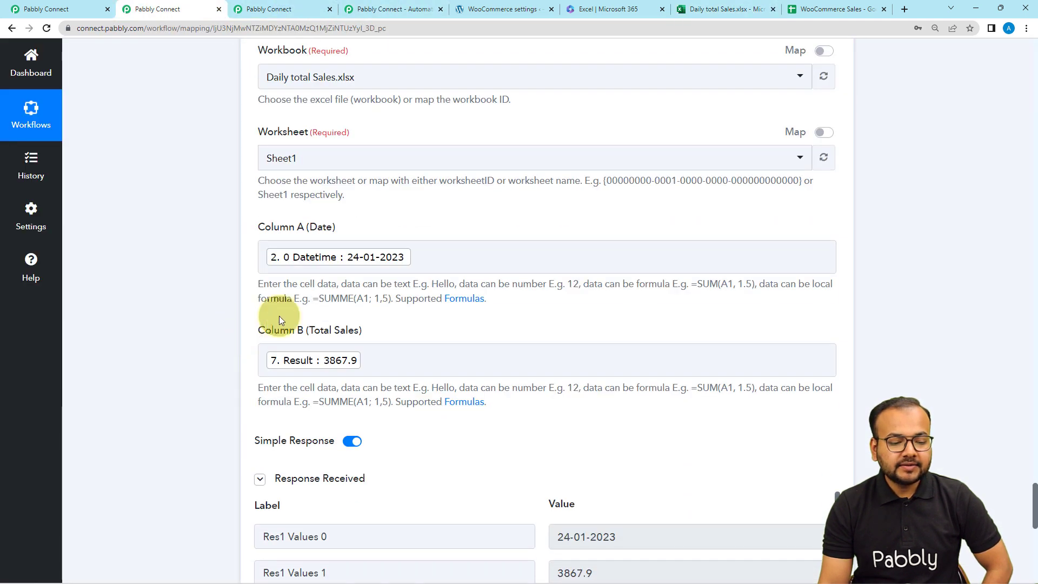
left_click(451, 263)
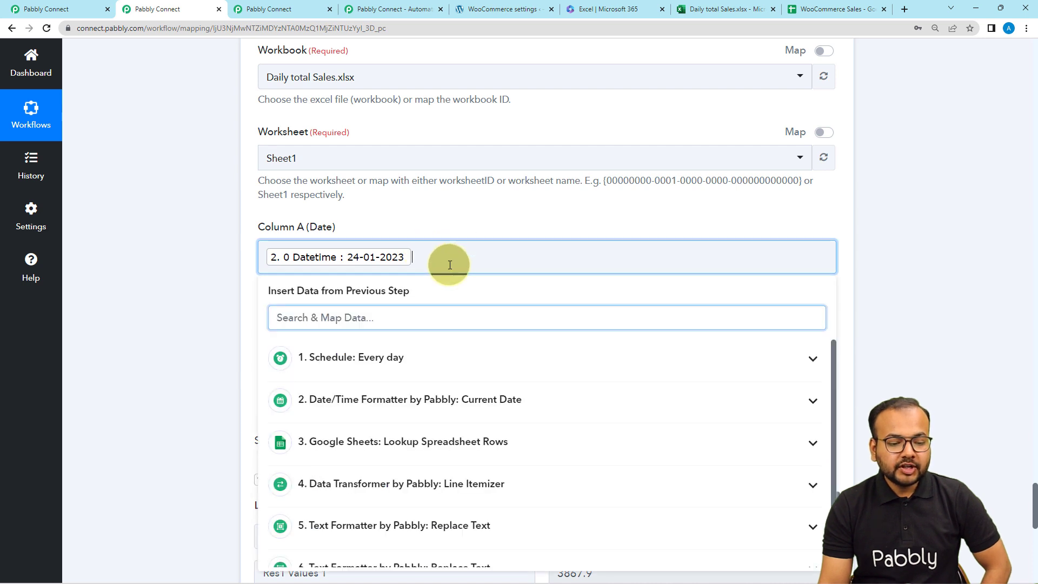
scroll(175, 253, "down", 2)
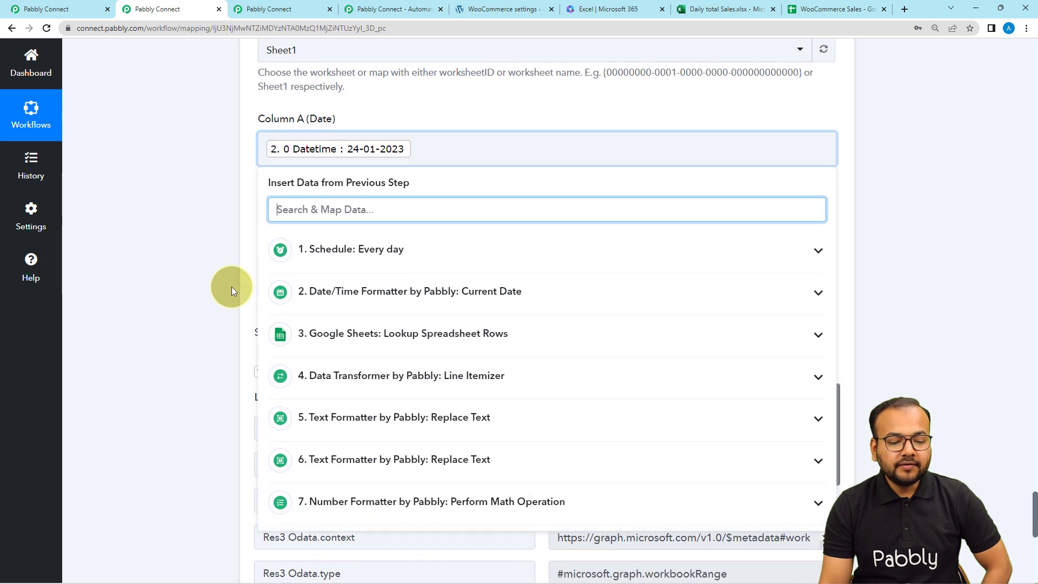
left_click(355, 292)
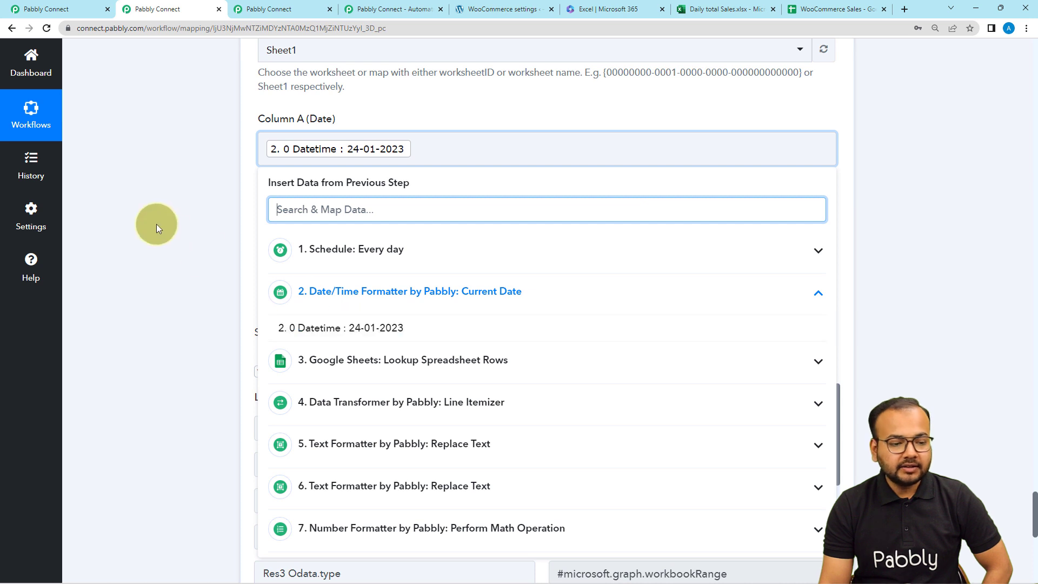
left_click(157, 224)
scroll(156, 224, "down", 1)
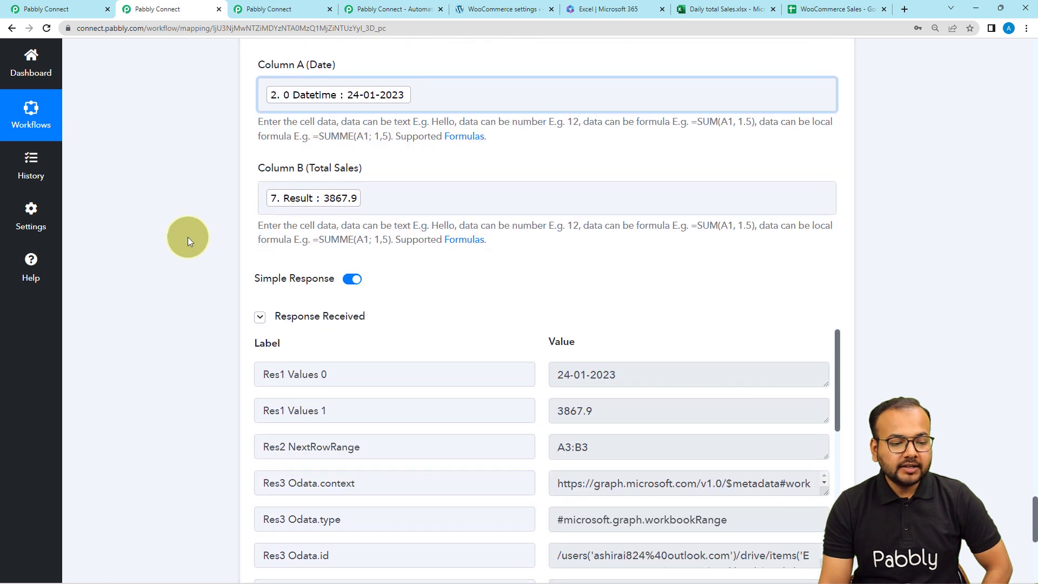
- Examine how the reference step's Column B (Total Sales) is mapped from the Number Formatter's math operation Result
left_click(399, 200)
scroll(397, 203, "down", 4)
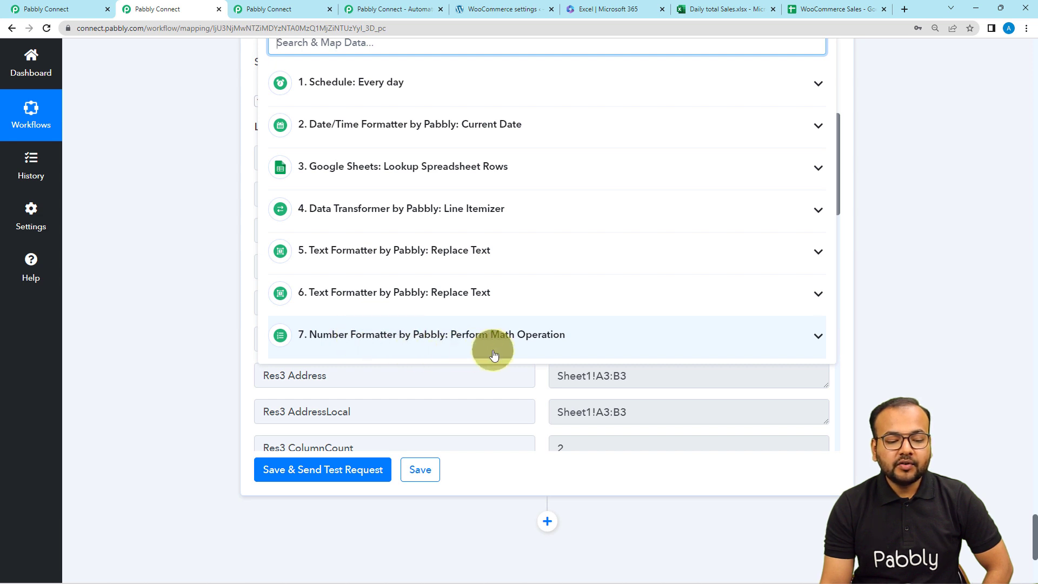
left_click(528, 340)
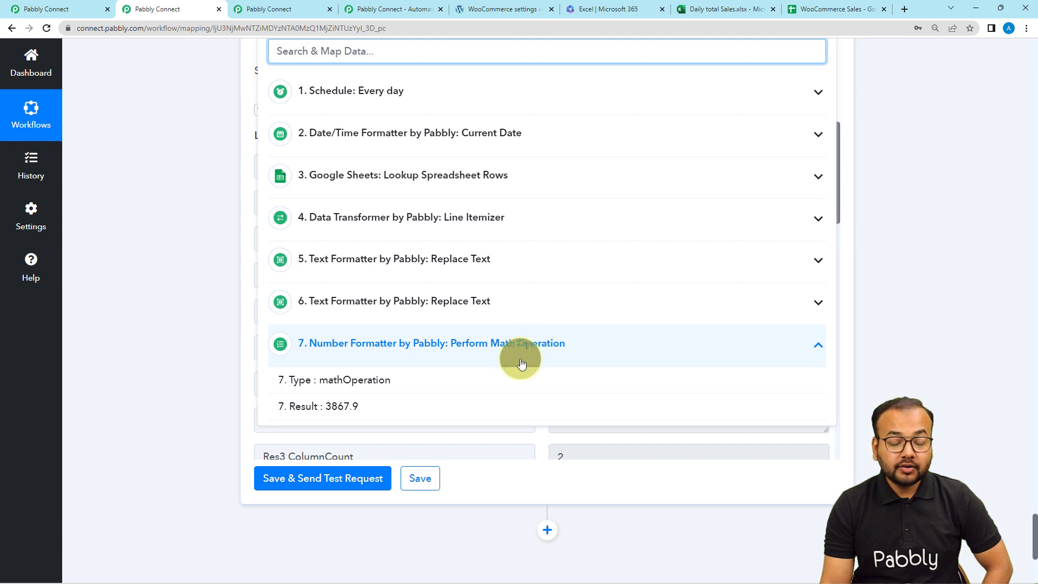
left_click(311, 407)
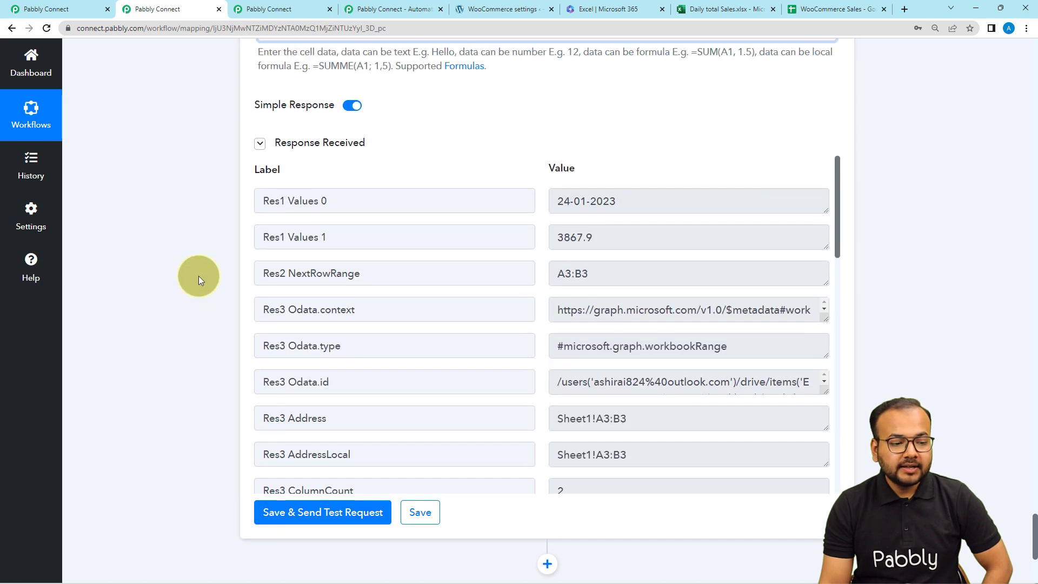
- Review the reference Excel step's response and compare it with the rows in the Daily total Sales workbook
scroll(319, 265, "up", 4)
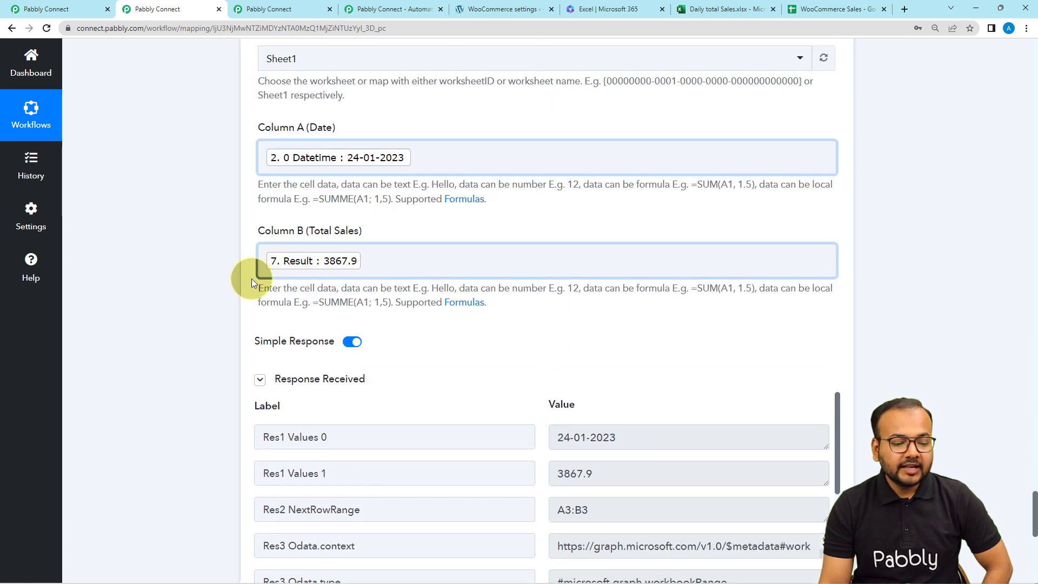
scroll(251, 278, "down", 4)
scroll(252, 278, "down", 3)
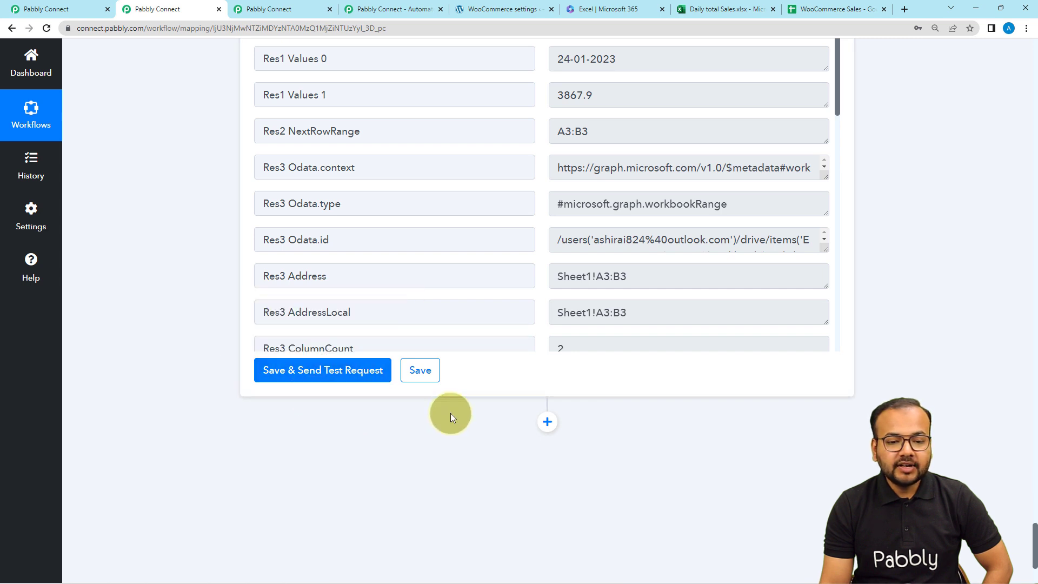
scroll(552, 325, "up", 5)
scroll(638, 130, "up", 2)
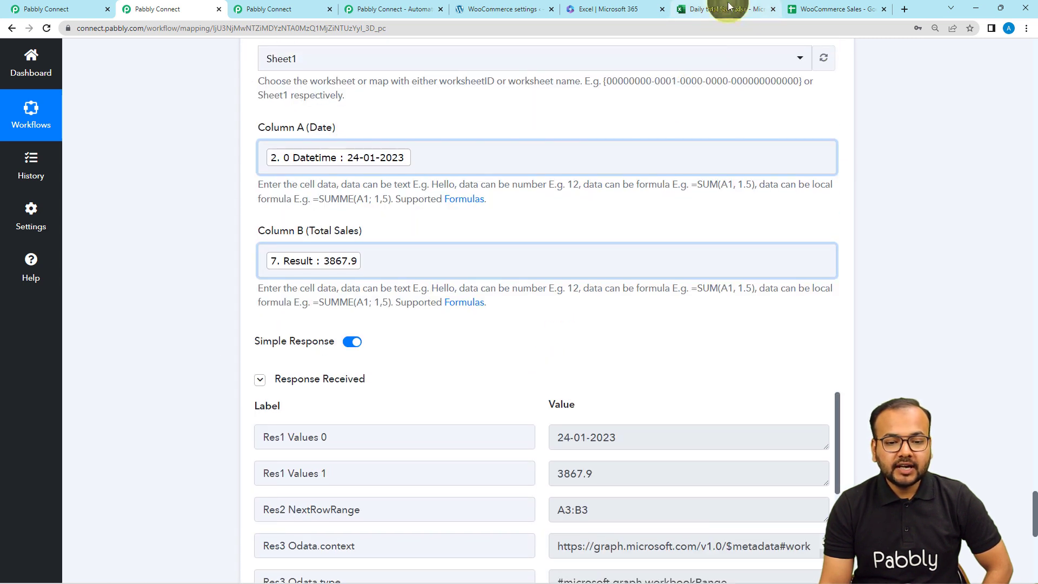
left_click(741, 10)
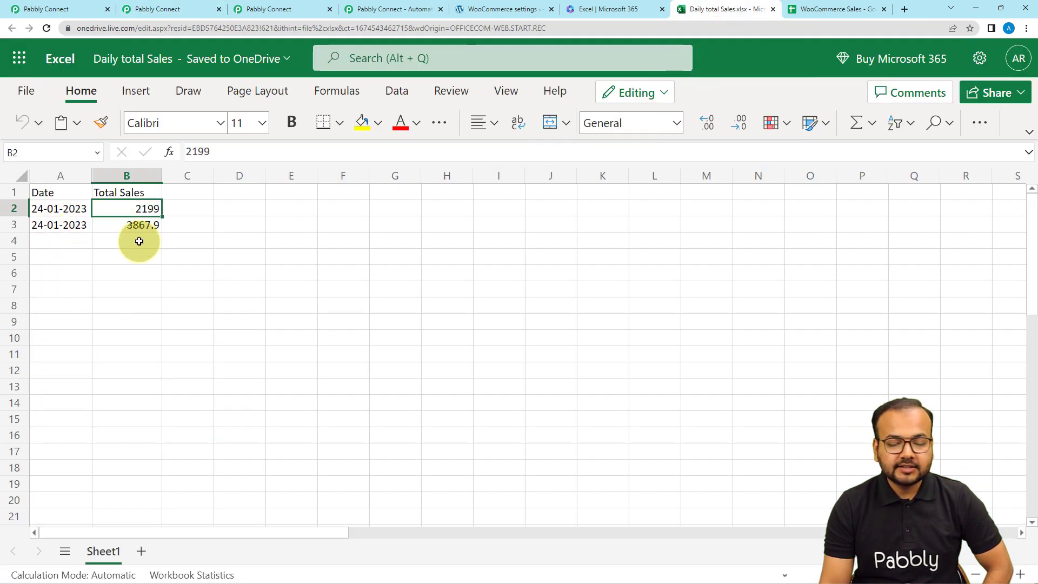
left_click(206, 8)
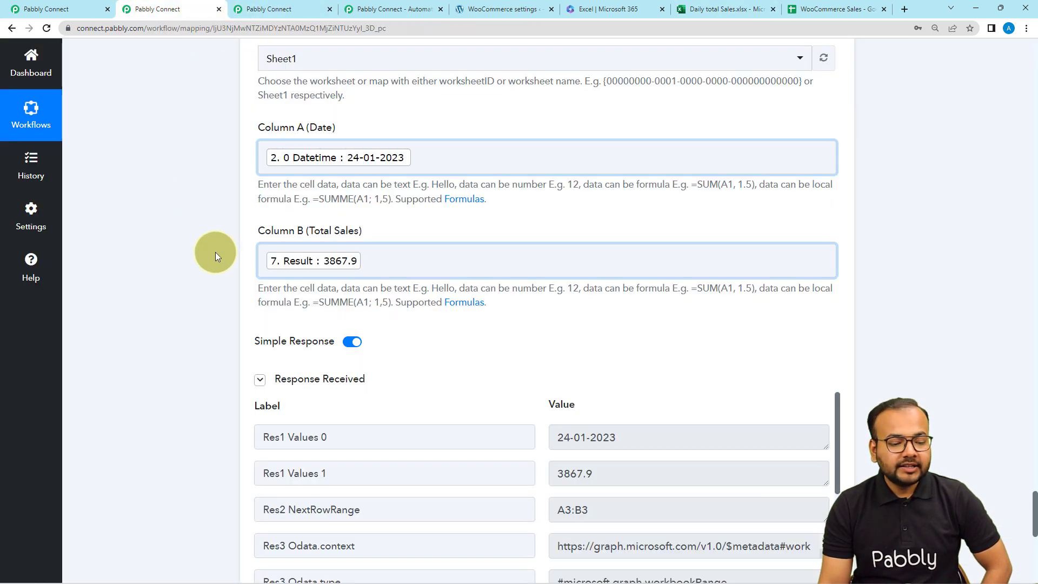
- Collapse the received response, the Microsoft Excel step and the Number Formatter step in the reference workflow
left_click(260, 379)
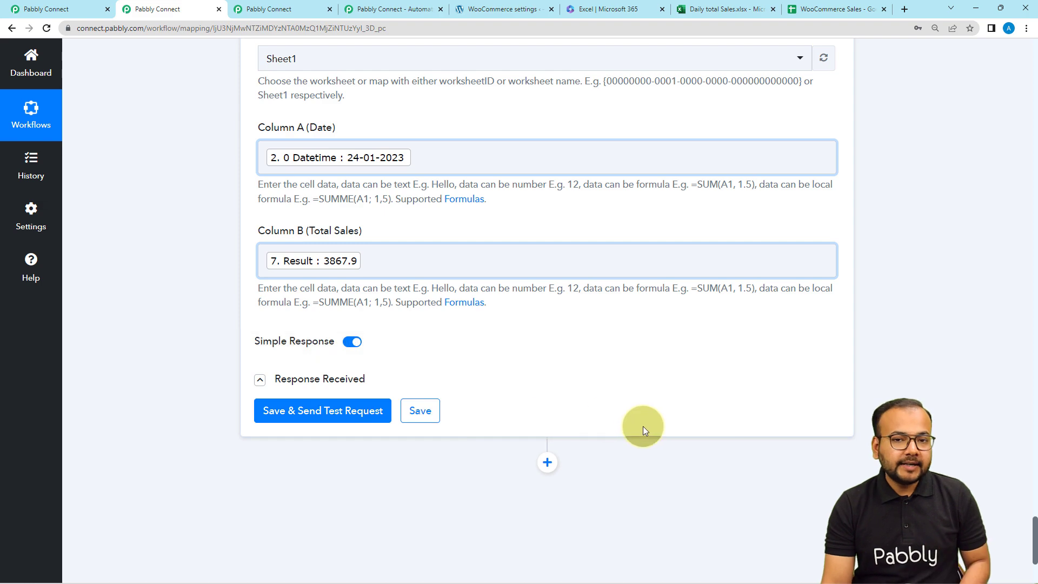
scroll(644, 426, "up", 10)
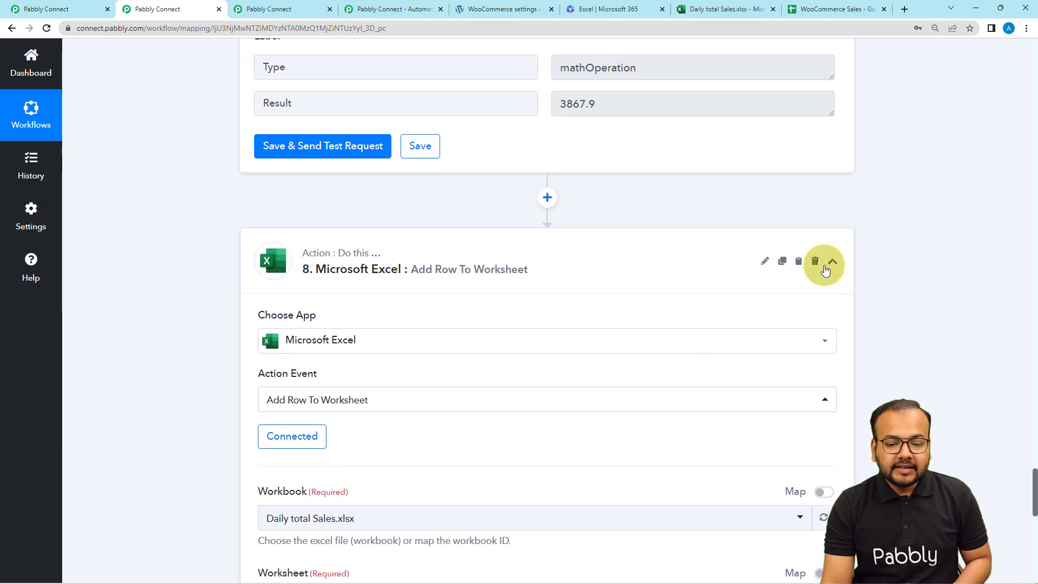
left_click(832, 263)
scroll(875, 349, "up", 7)
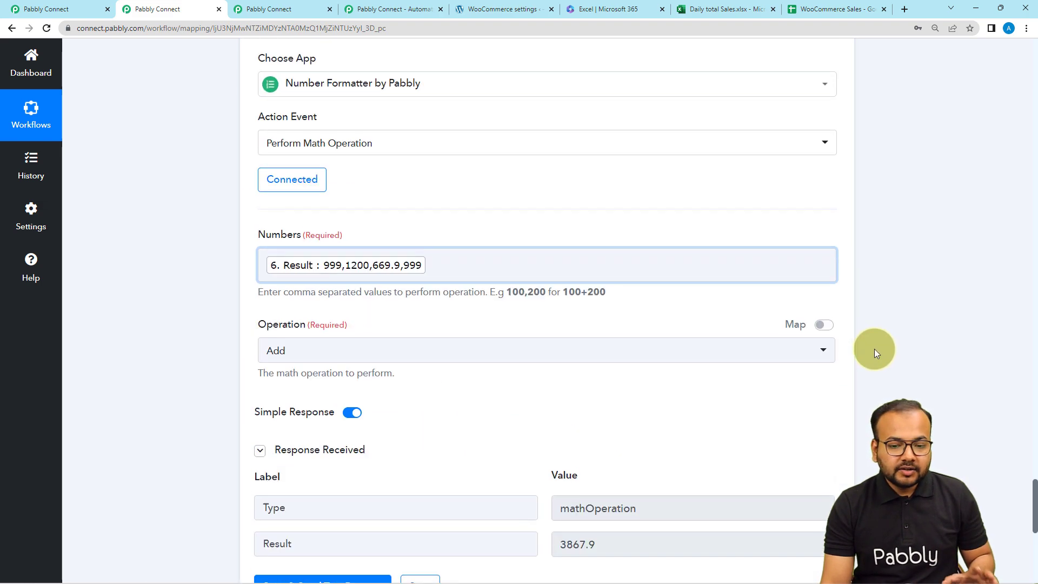
scroll(874, 349, "up", 7)
left_click(833, 427)
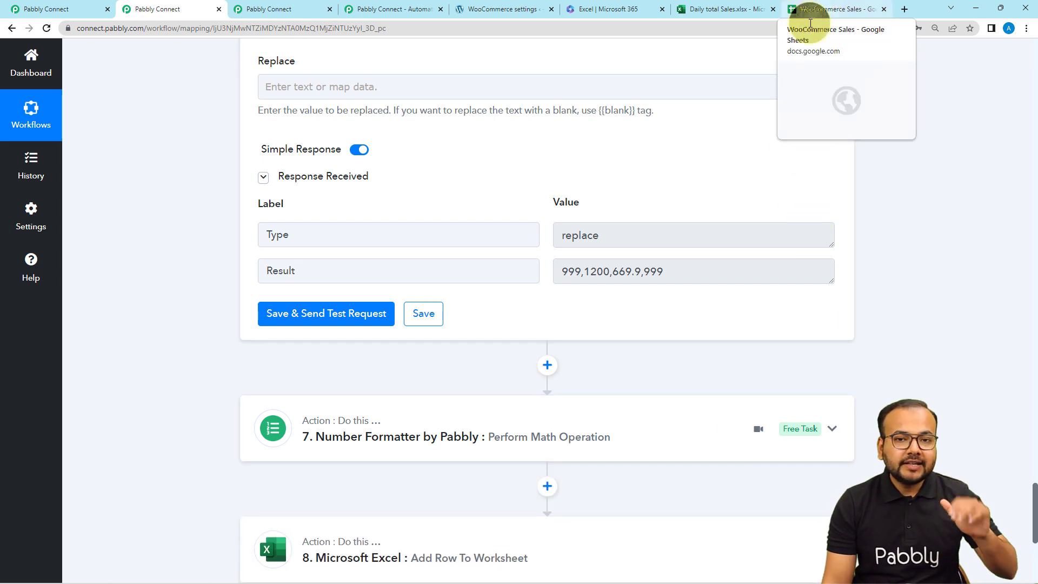
- Collapse the Date/Time Formatter, Google Sheets lookup and Data Transformer steps in the Total Sales workflow
double_click(1033, 79)
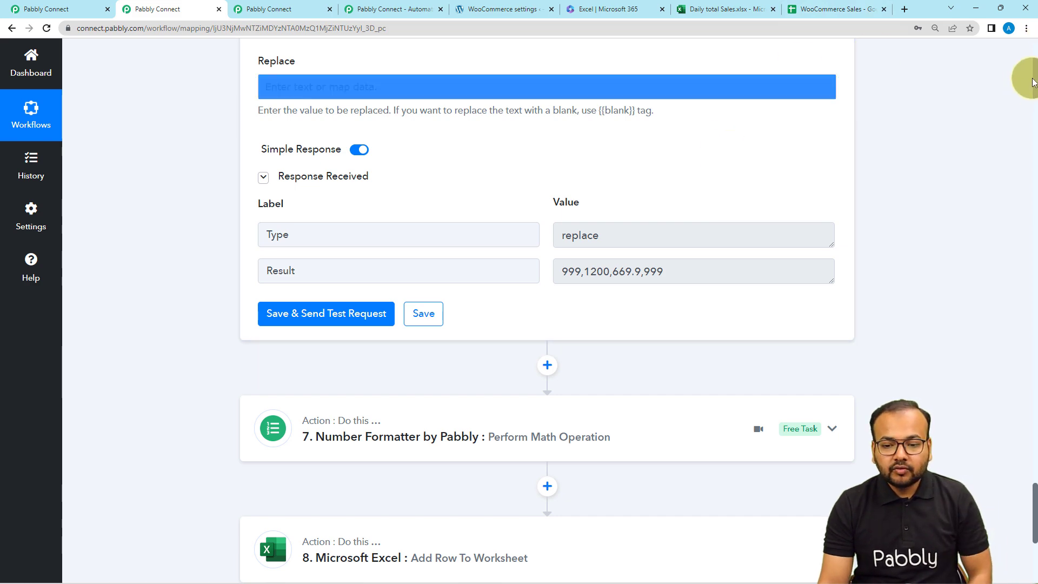
left_click_drag(1033, 81, 1032, 78)
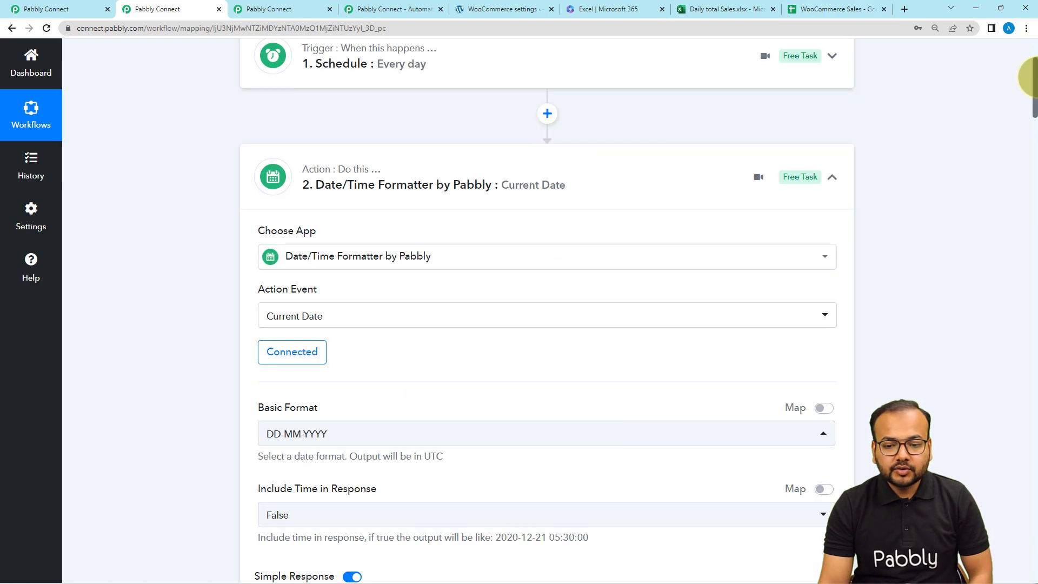
left_click(844, 177)
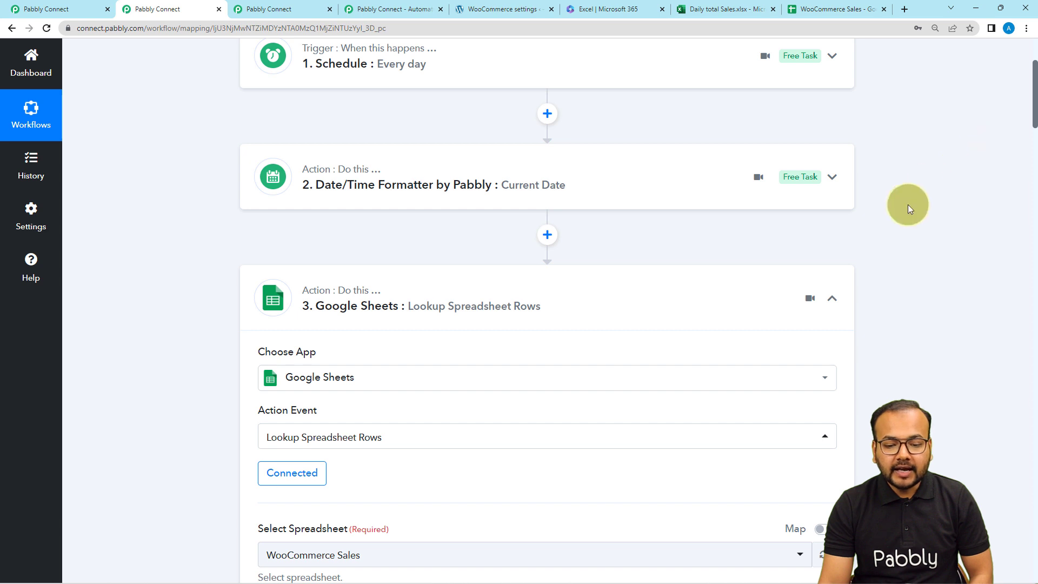
left_click(832, 298)
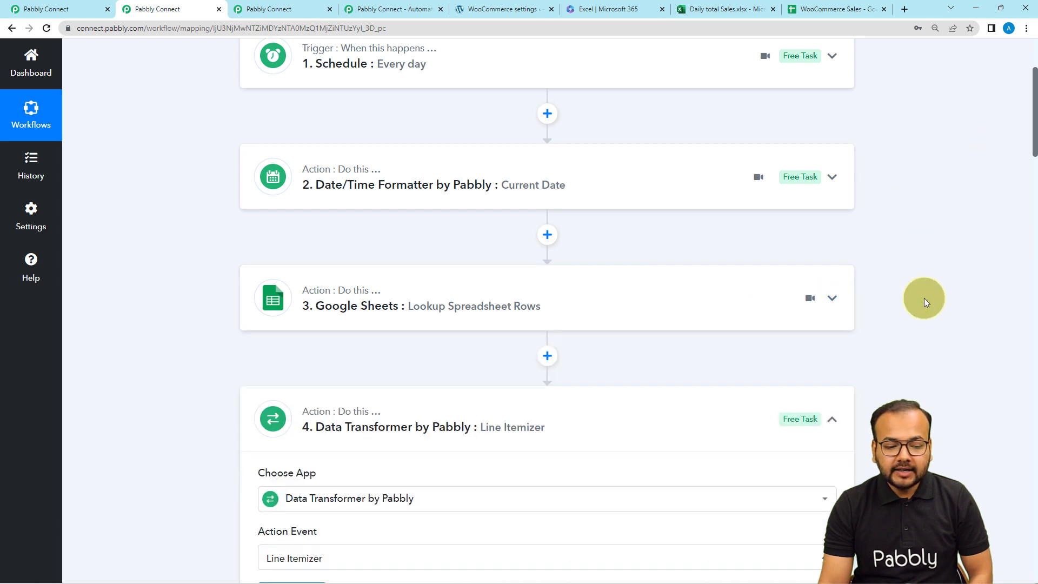
left_click(833, 419)
- Review the step overview of the WooCommerce total Sales workflow alongside that of the Total Sales workflow
scroll(879, 391, "up", 3)
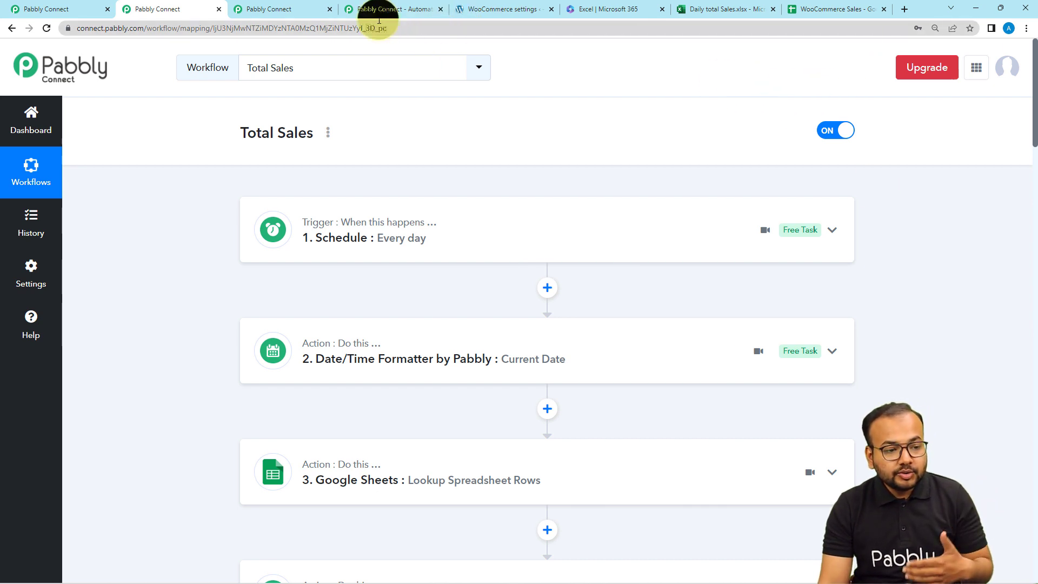
left_click(85, 7)
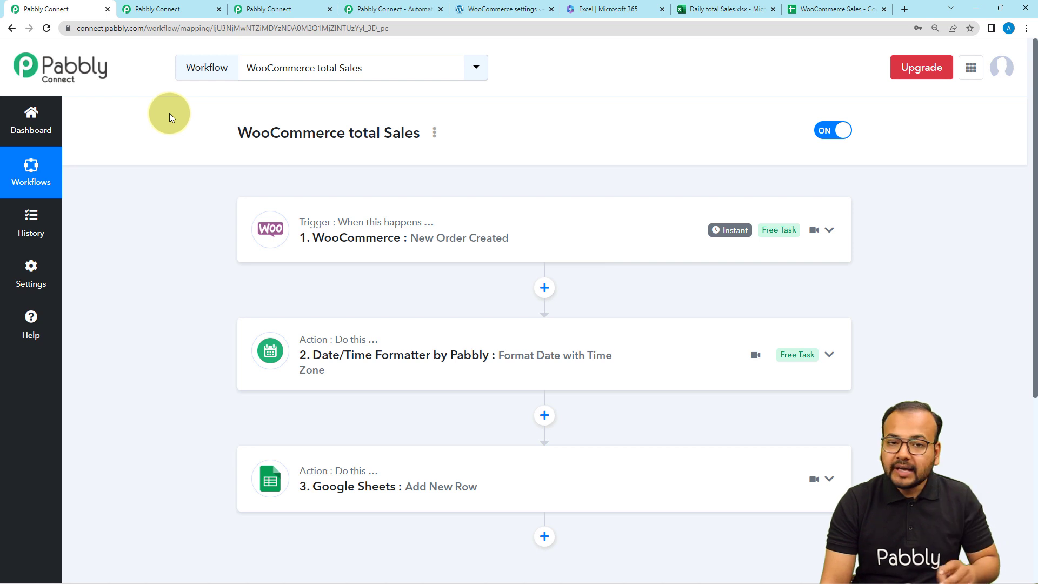
left_click(157, 9)
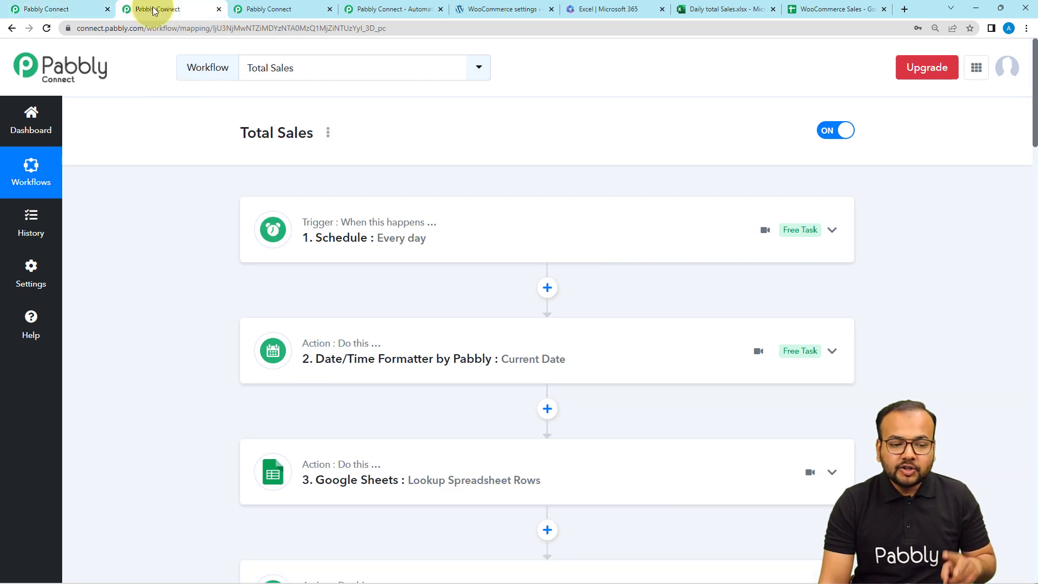